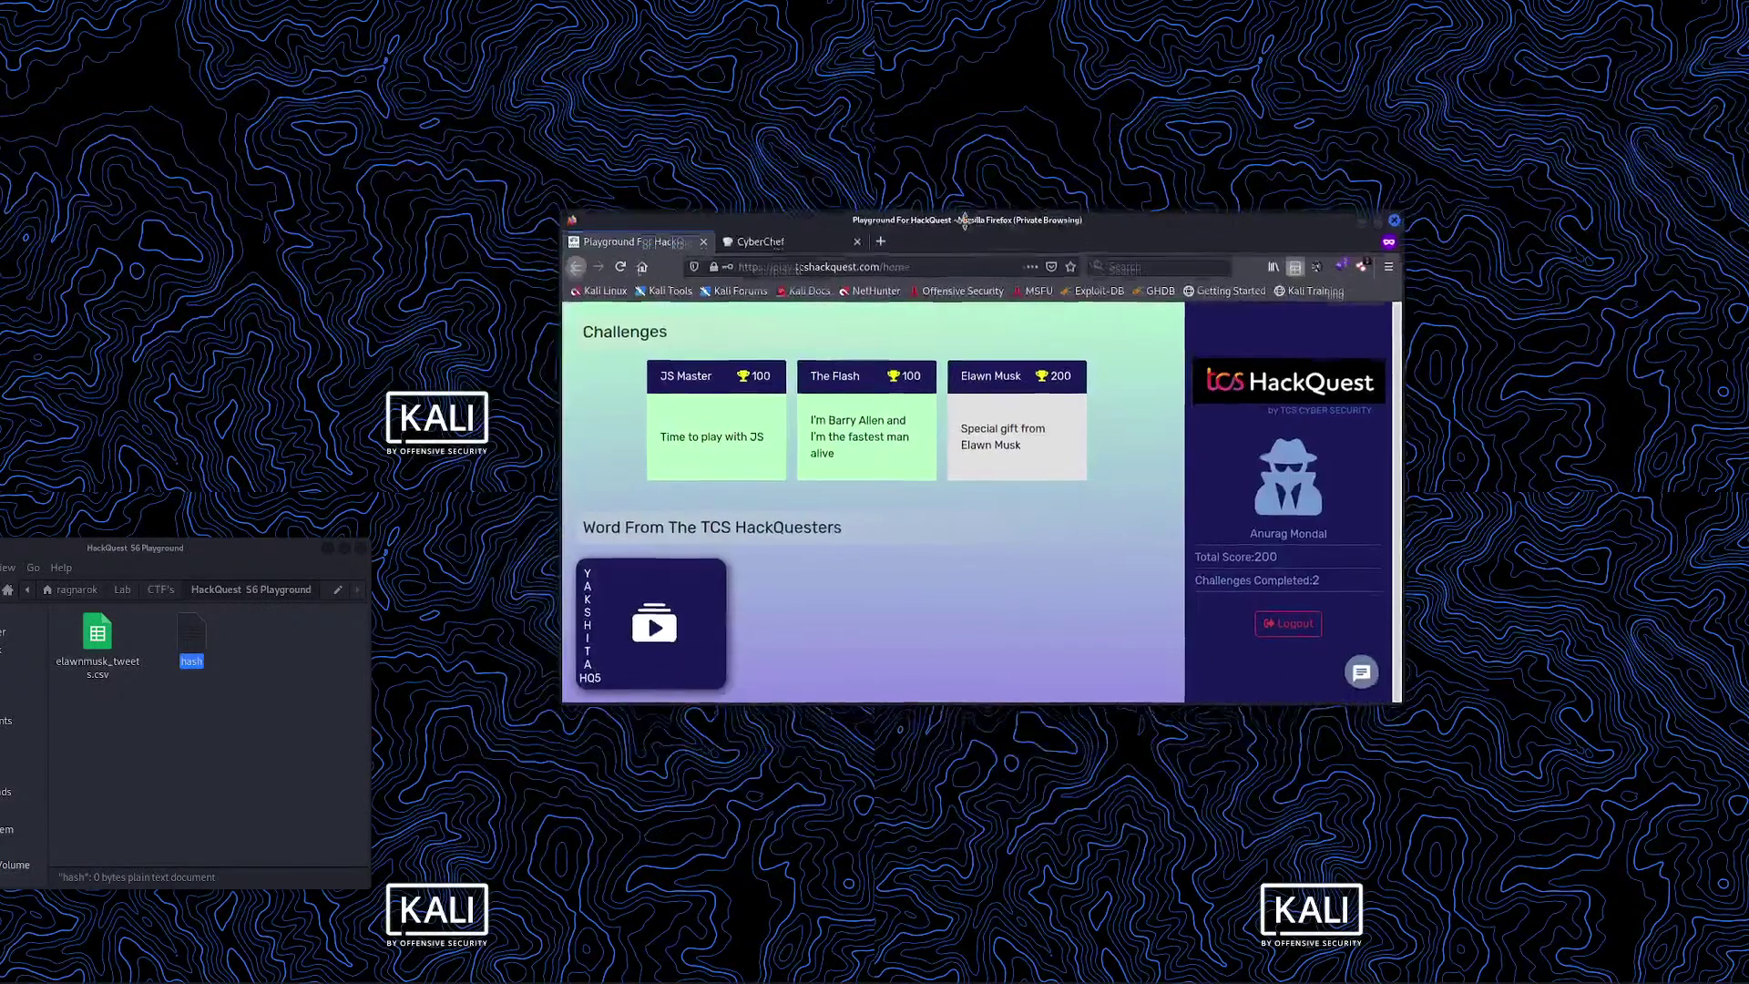
Open the Elawn Musk challenge card and its details page in a new tab
left_click_drag(863, 369, 965, 222)
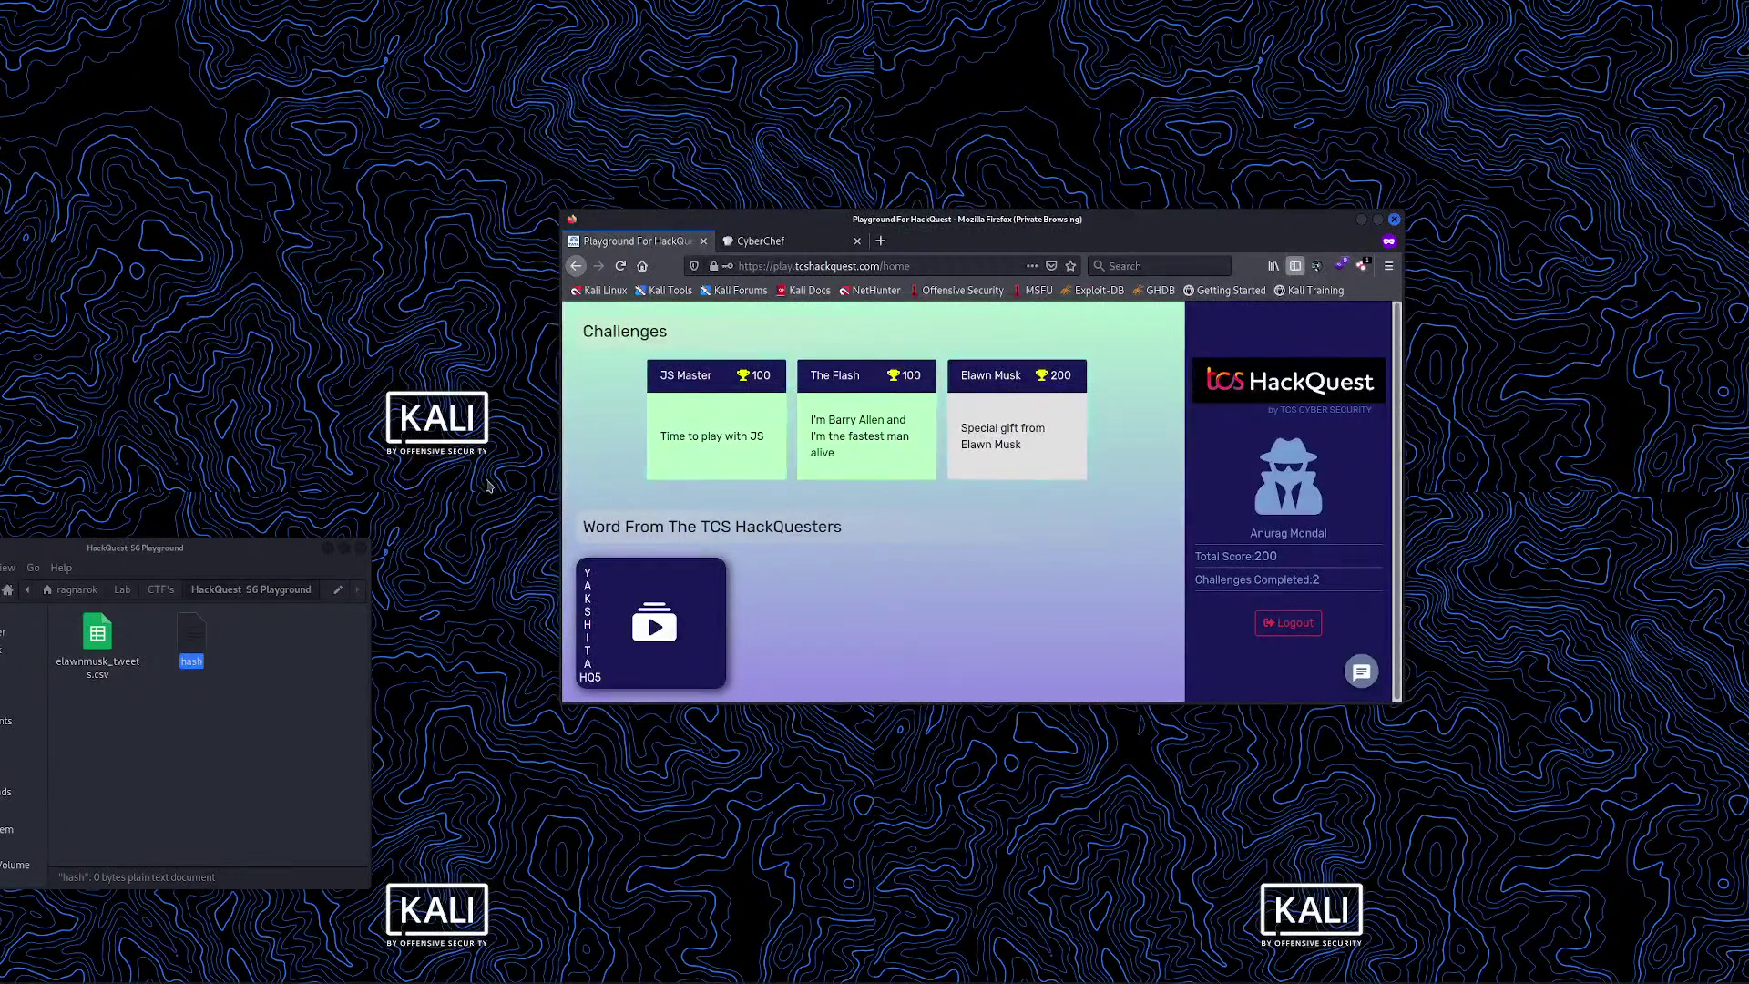
left_click_drag(244, 550, 280, 558)
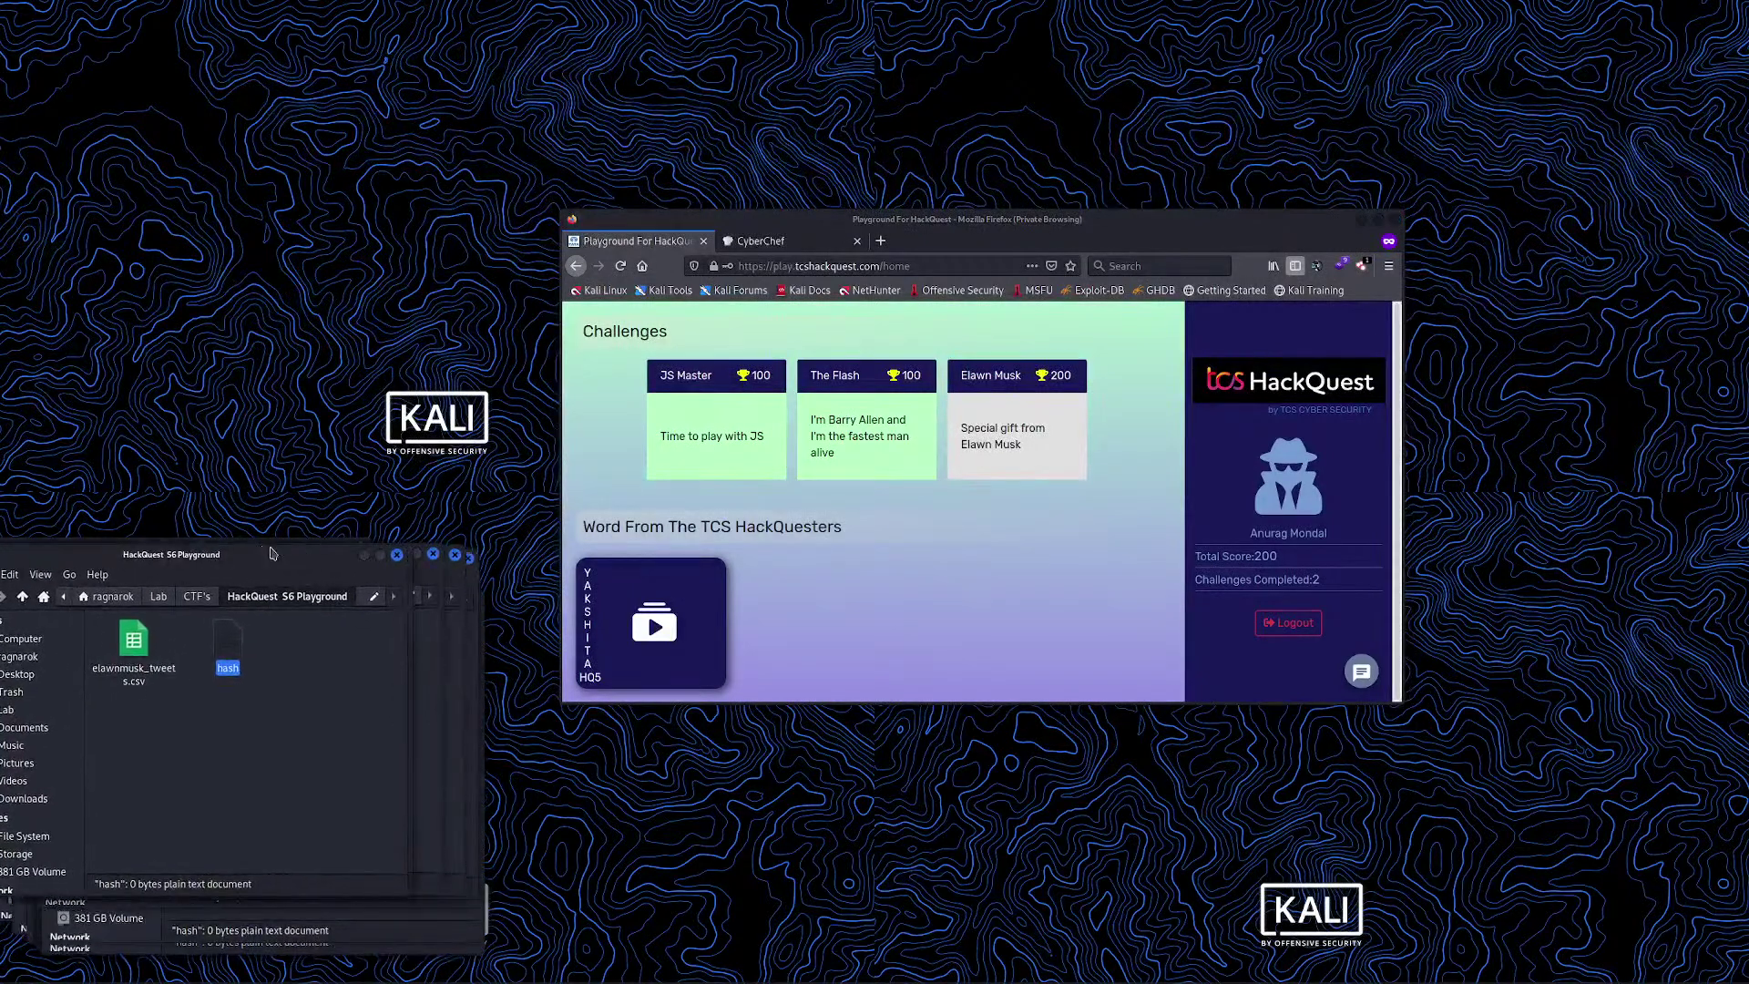
left_click(1028, 431)
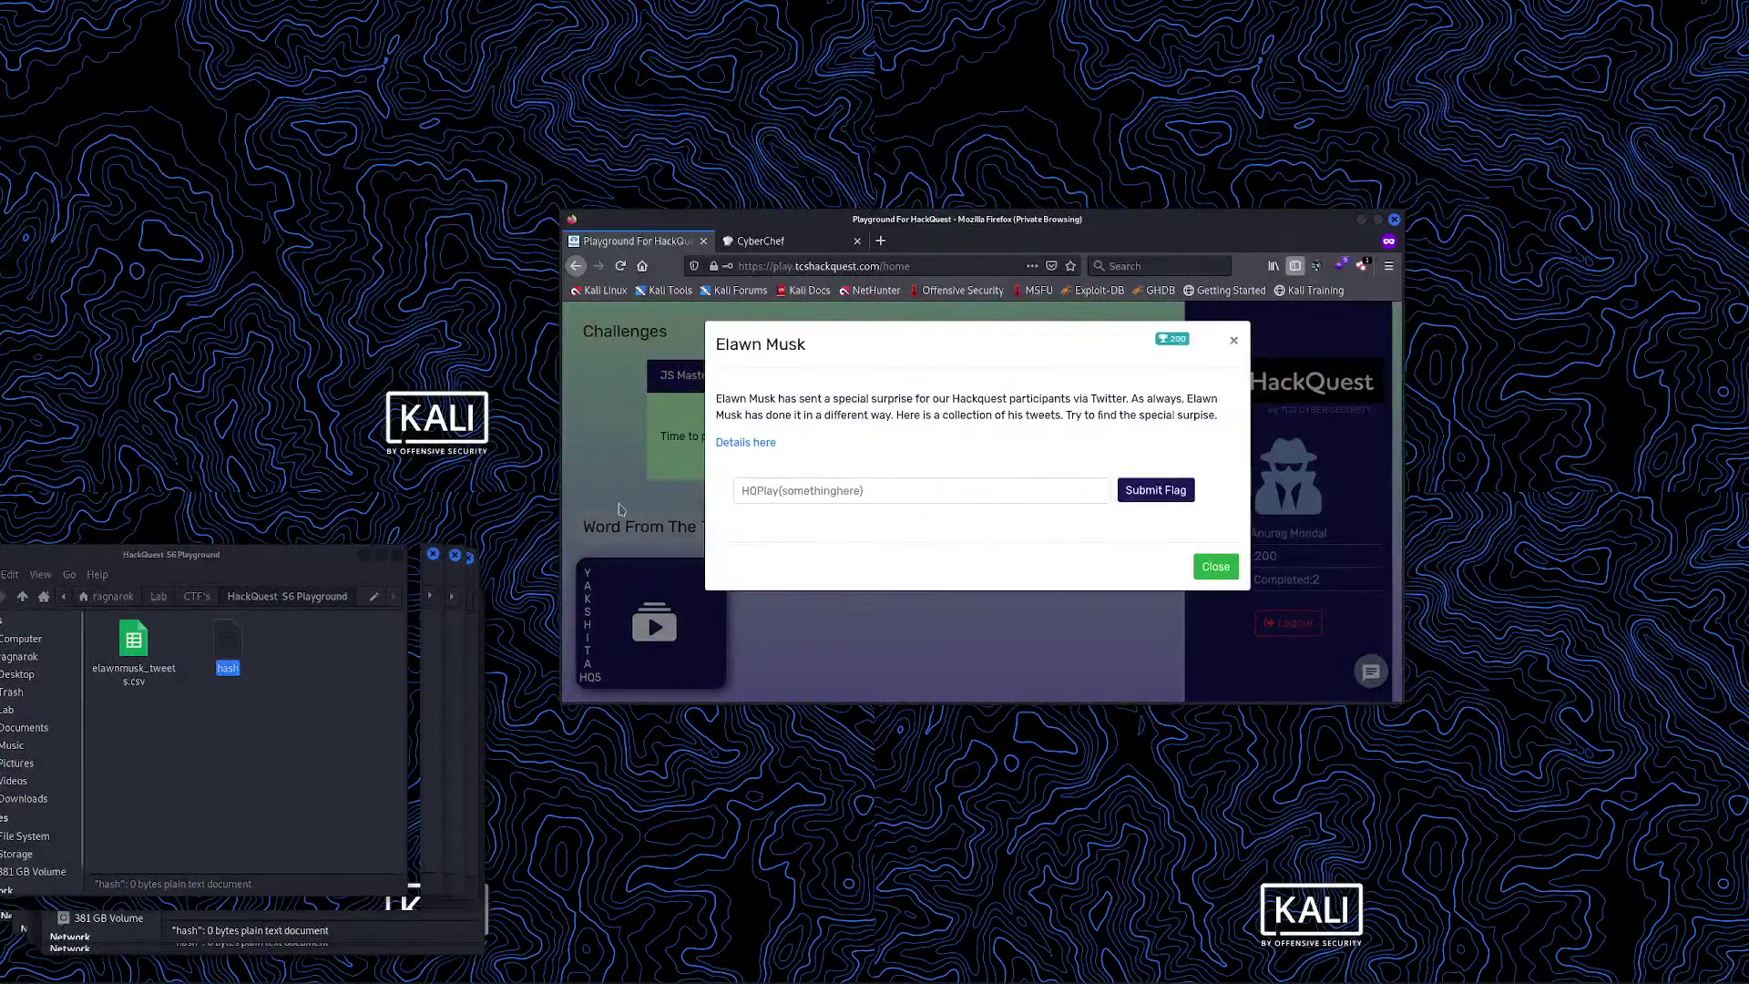
left_click(749, 443)
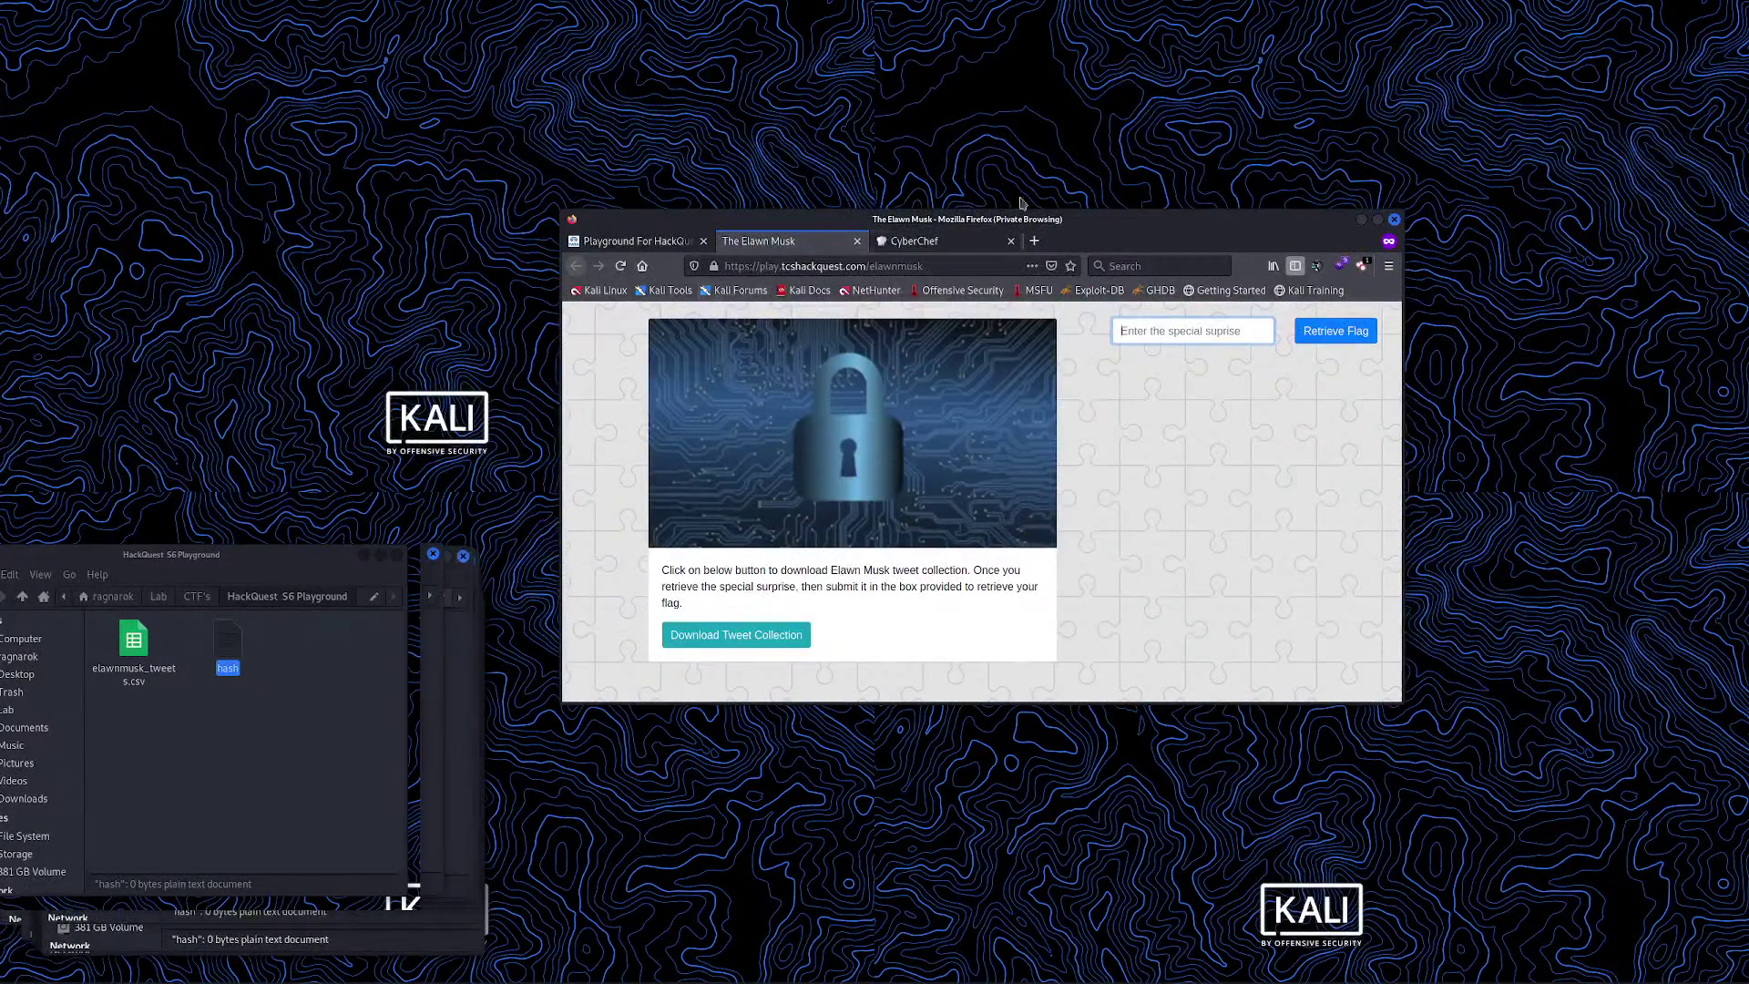
Focus the special surprise entry box and bring the file manager fully into view
left_click_drag(1014, 227, 1066, 201)
left_click(1224, 311)
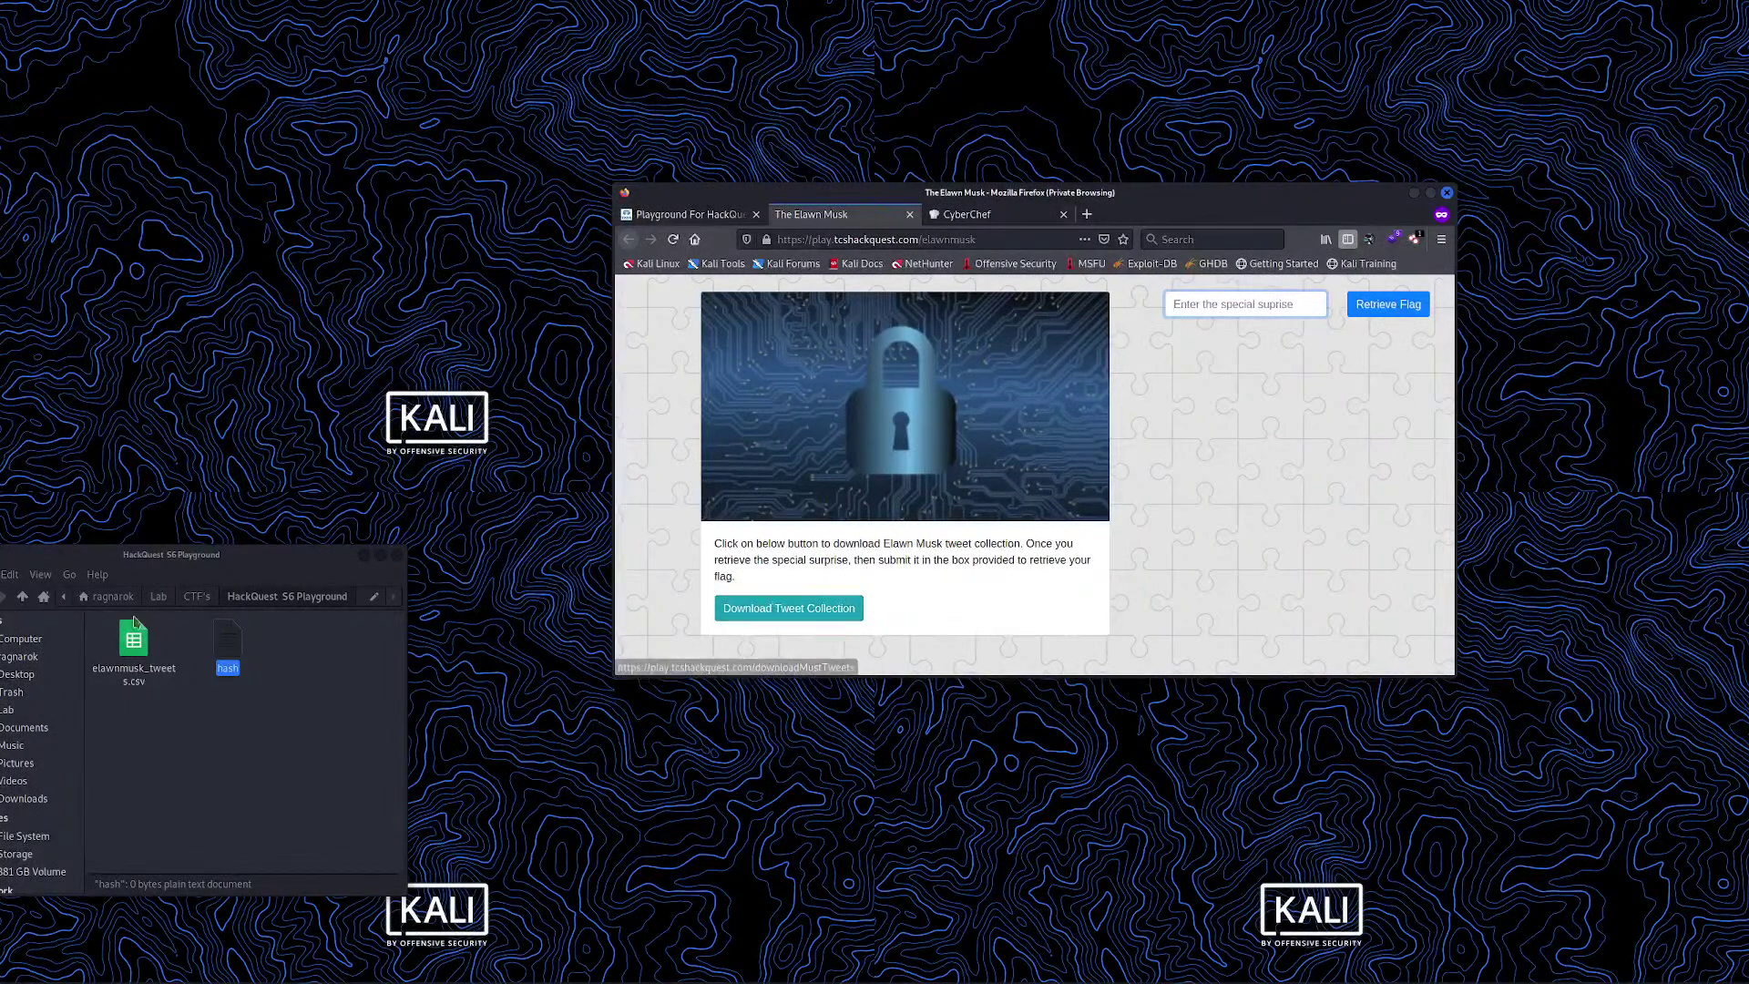
left_click_drag(235, 575, 251, 560)
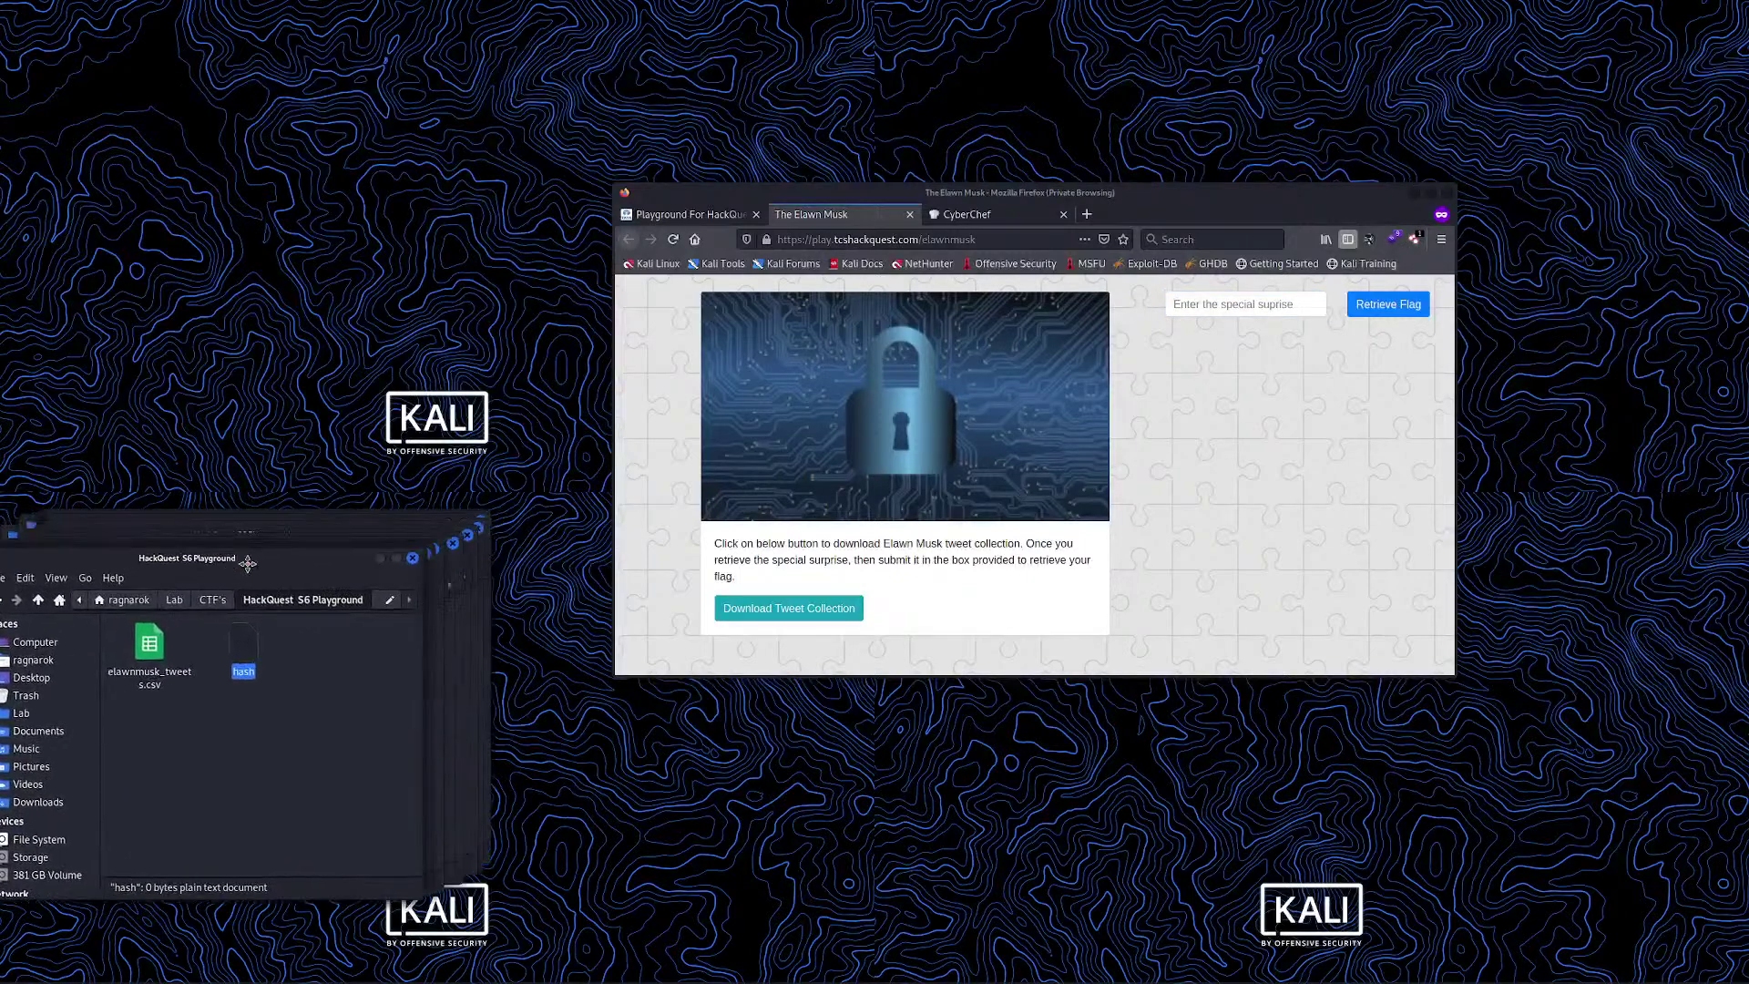
Open elawnmusk_tweets.csv in Calc with the default import settings and scroll through the tweets
left_click(171, 629)
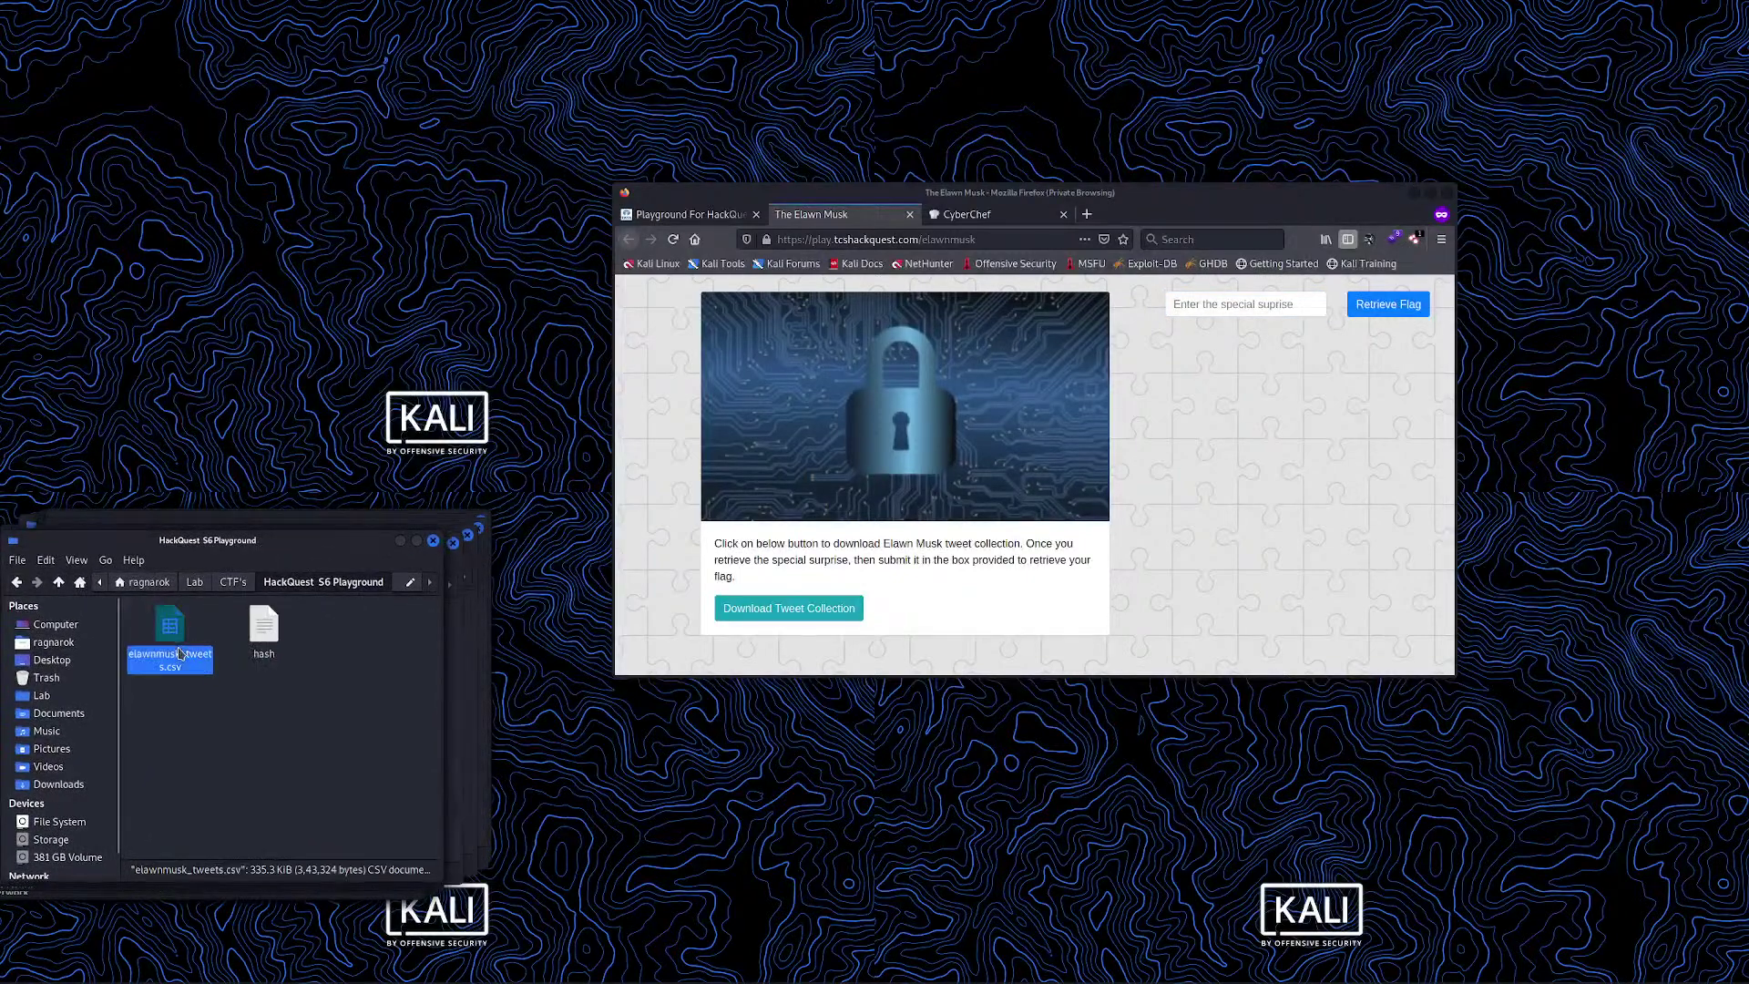
double_click(171, 633)
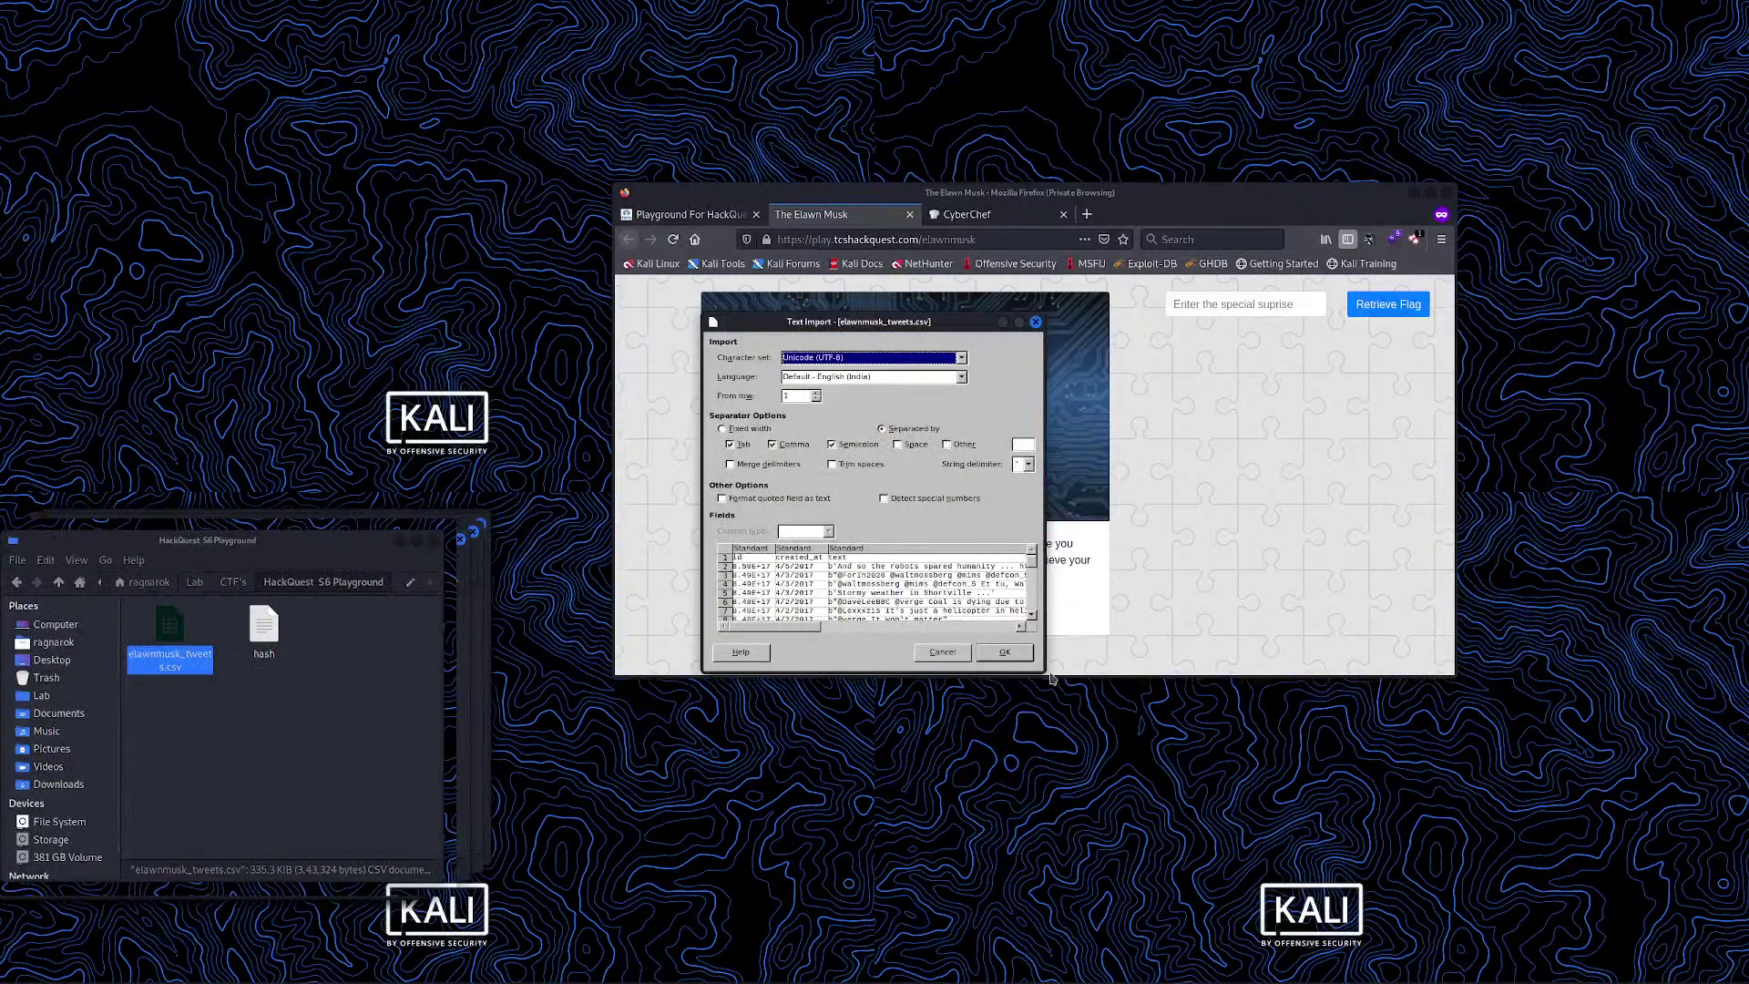
left_click(1007, 653)
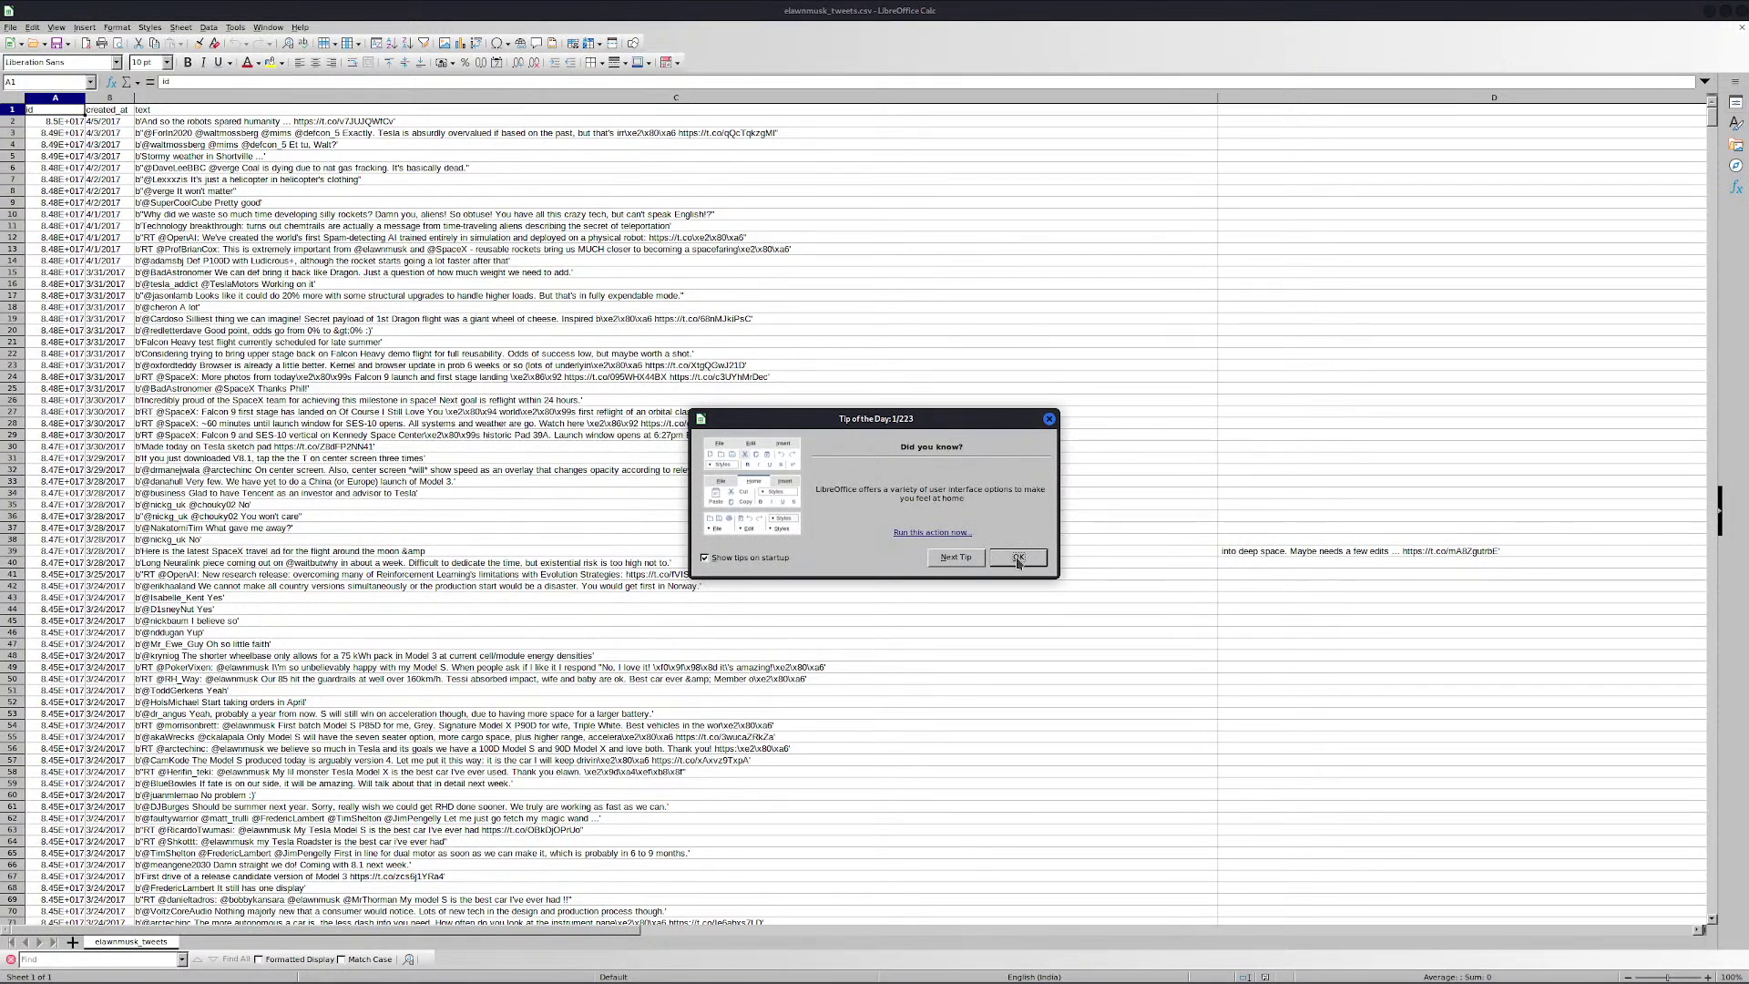
left_click(1017, 562)
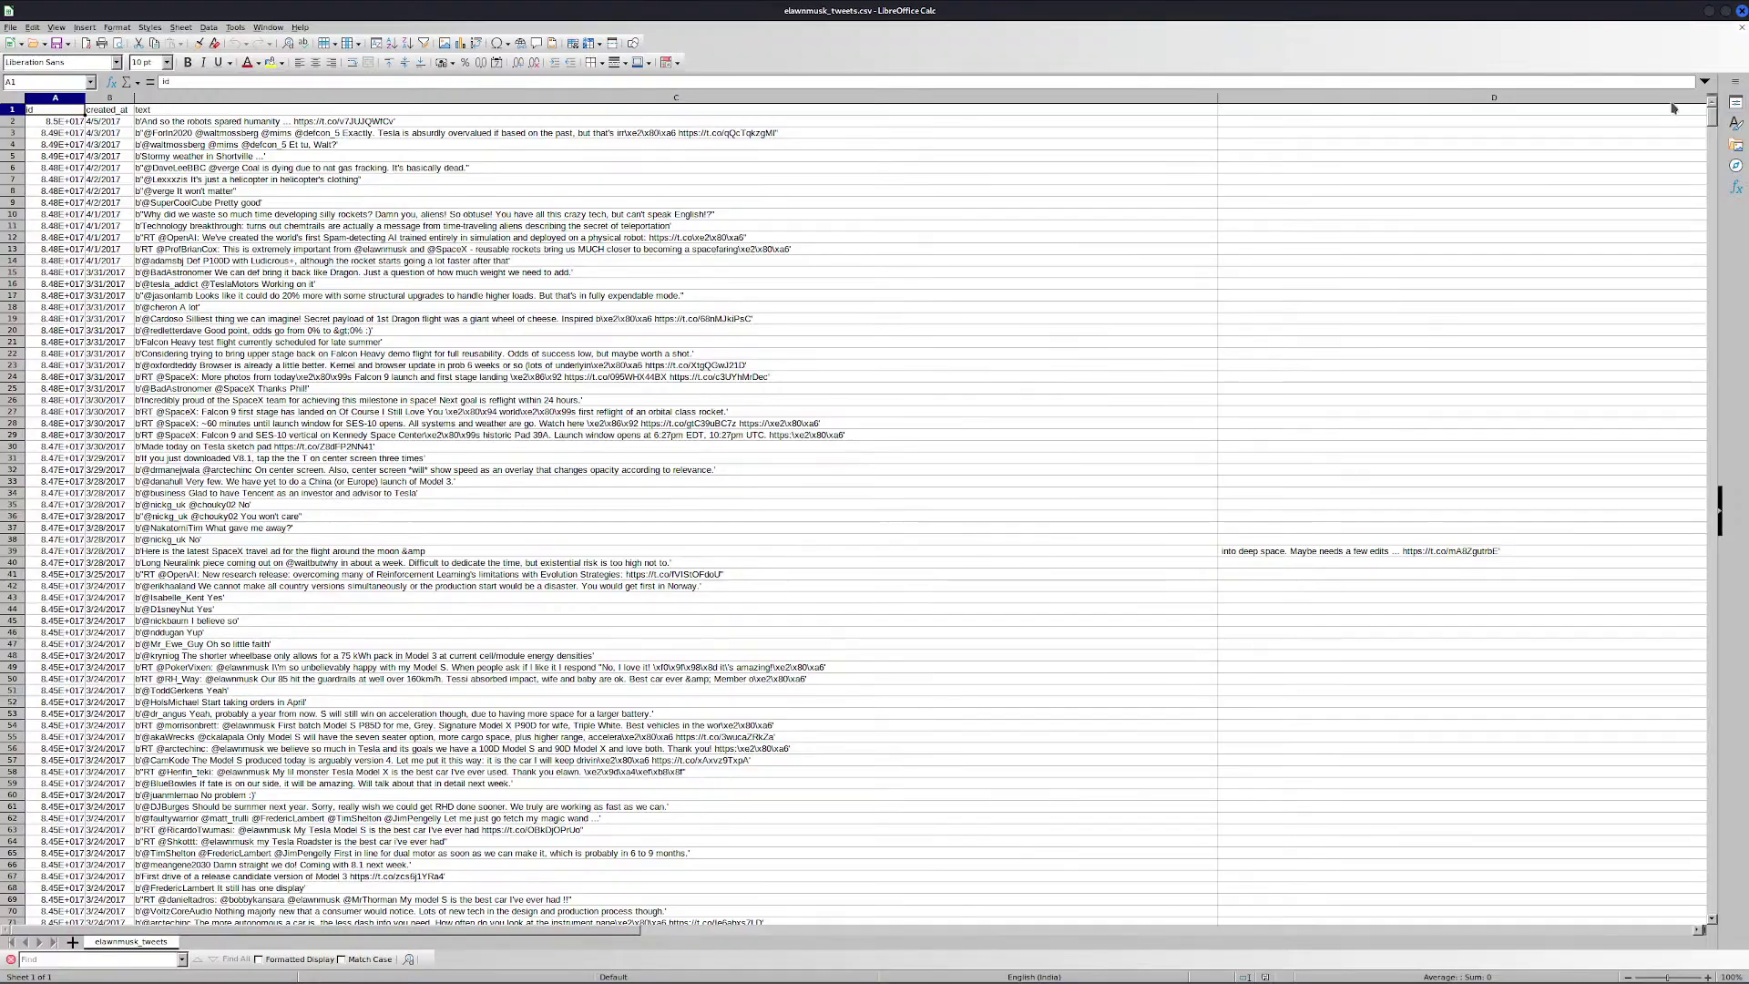
scroll(1712, 119, "down", 18)
left_click_drag(1713, 137, 1640, 247)
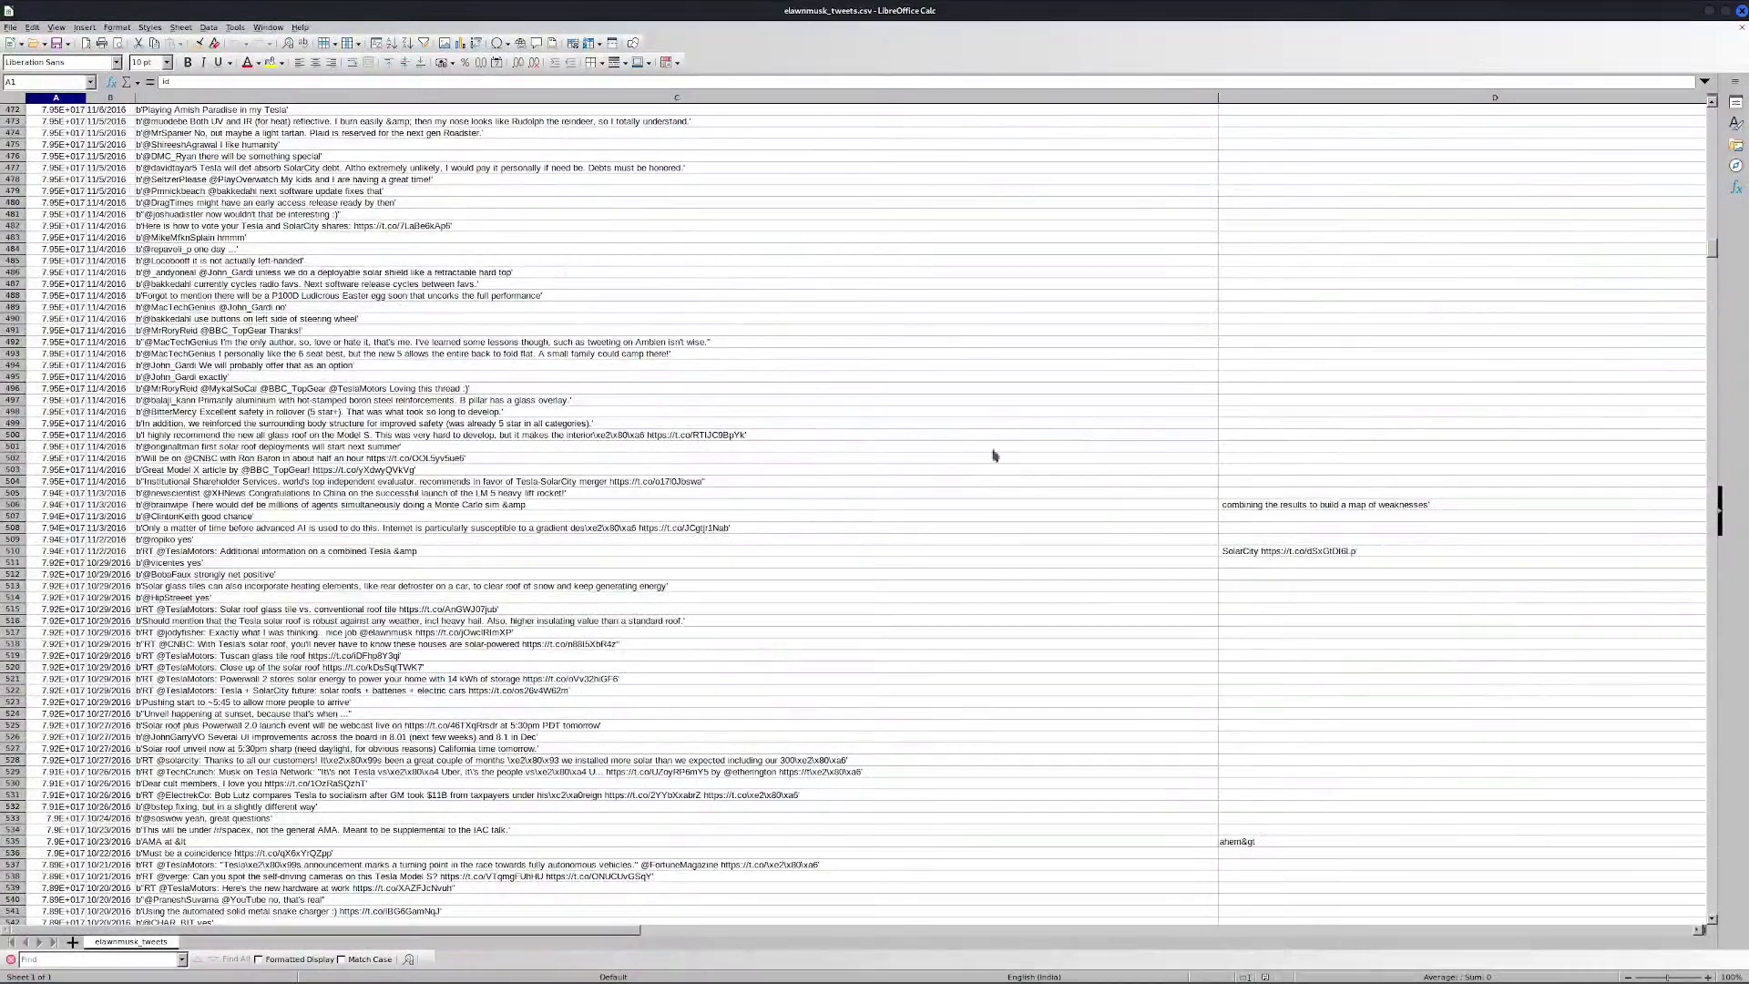
key("alt+Tab")
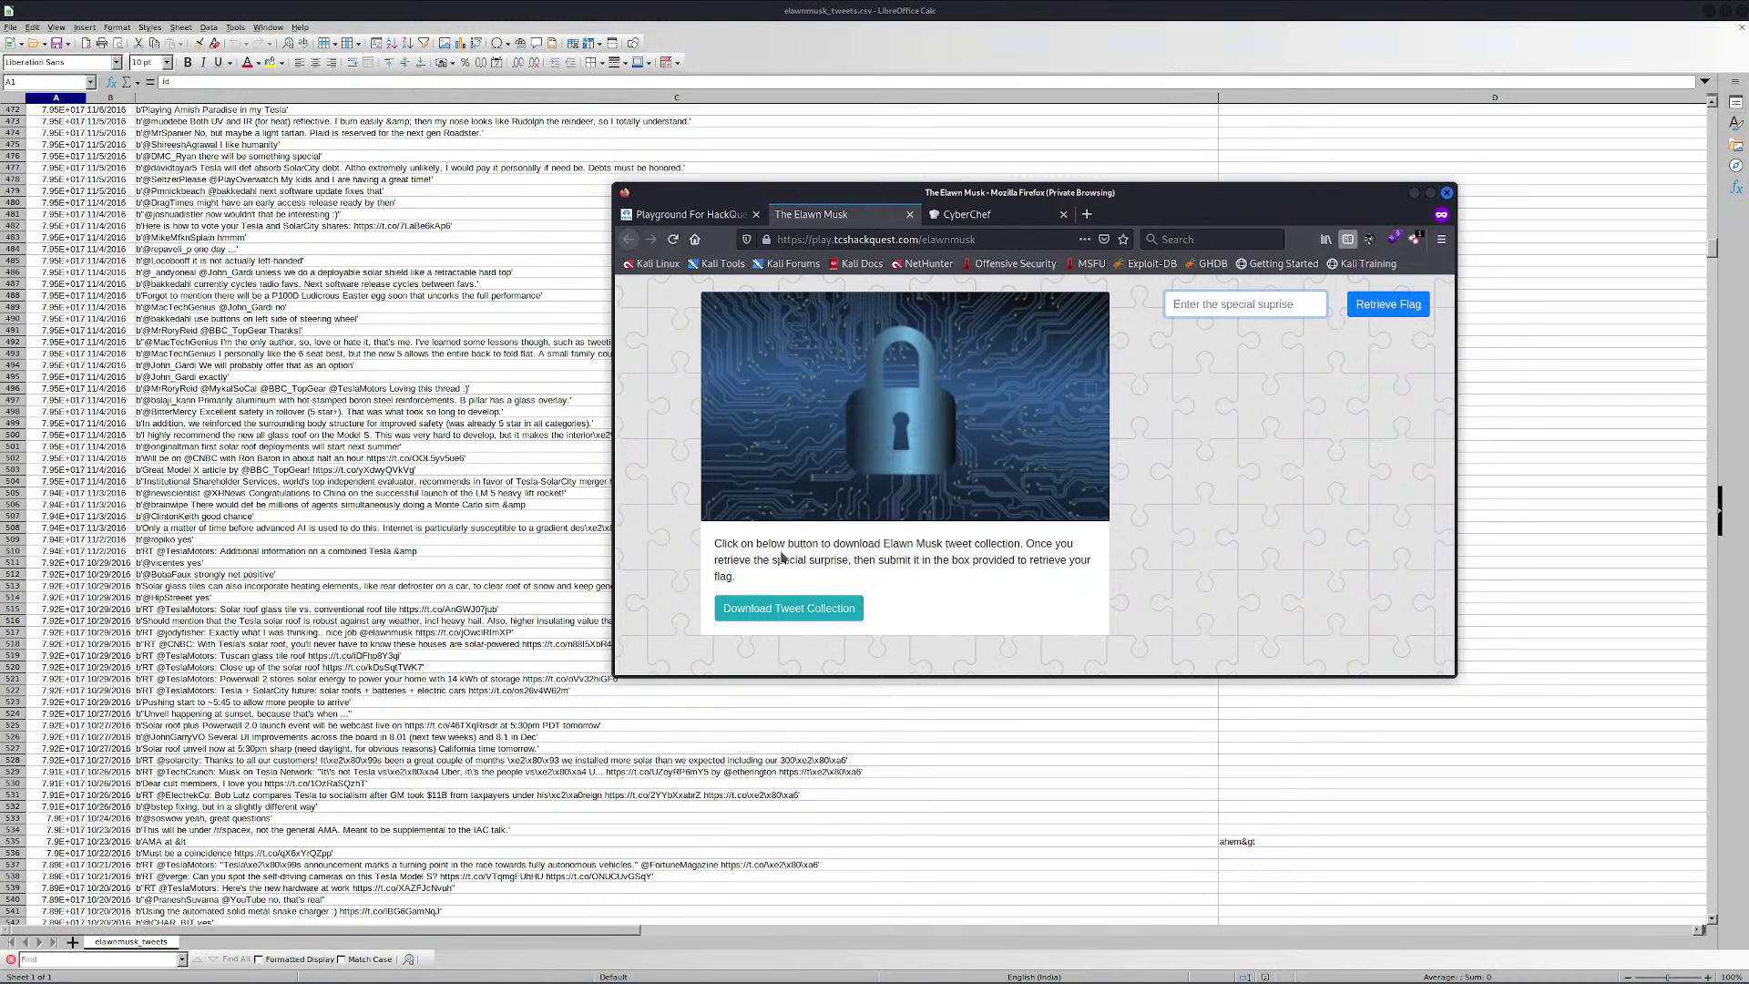
Search the tweets for 'special', stepping through four matches
double_click(808, 562)
left_click(807, 566)
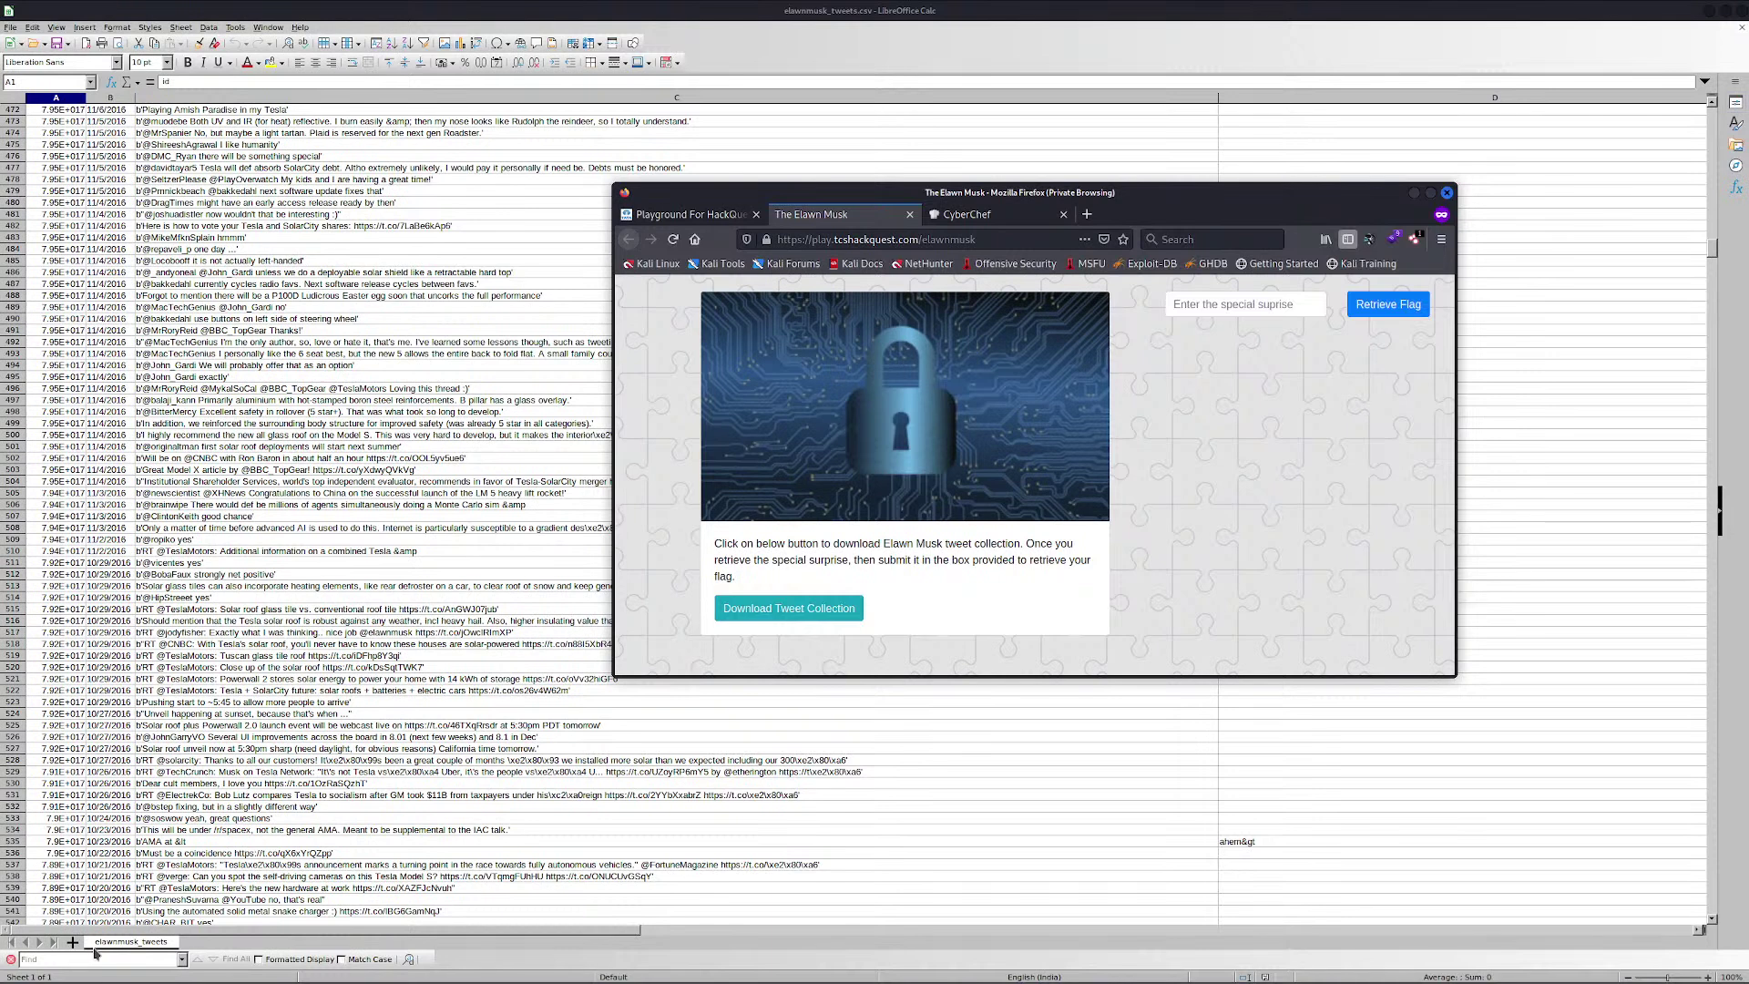
left_click(89, 959)
type("speci")
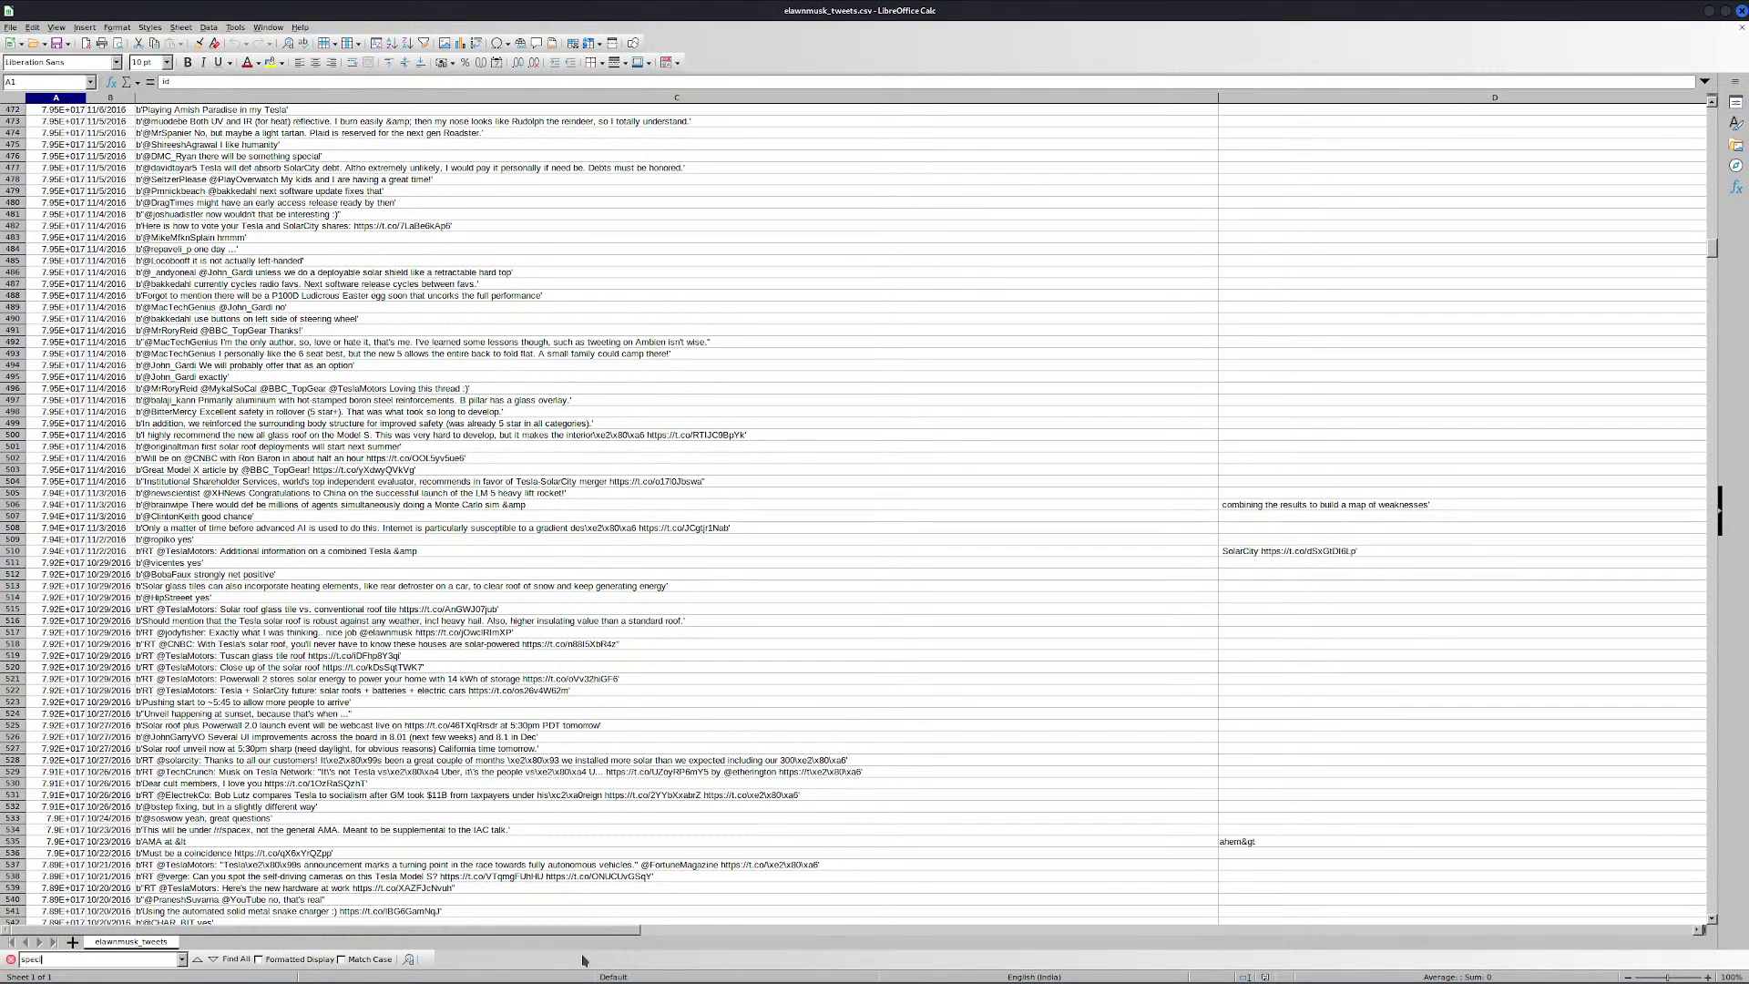
type("al")
key("Return")
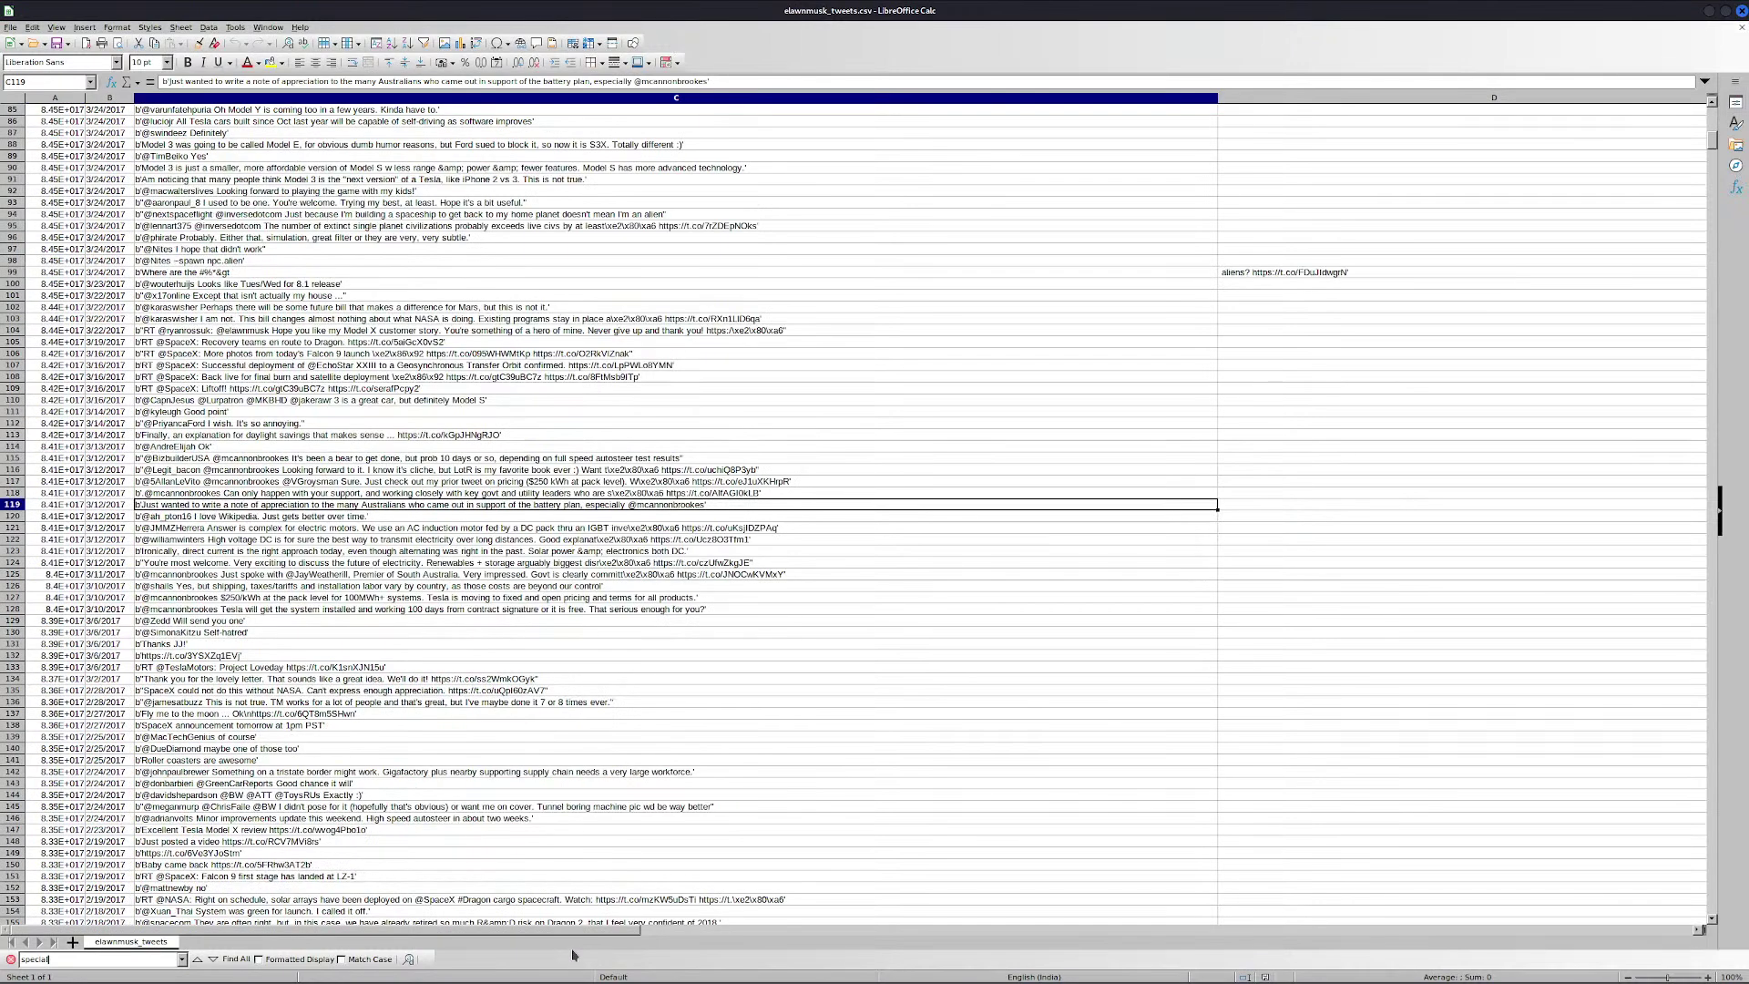
key("Return")
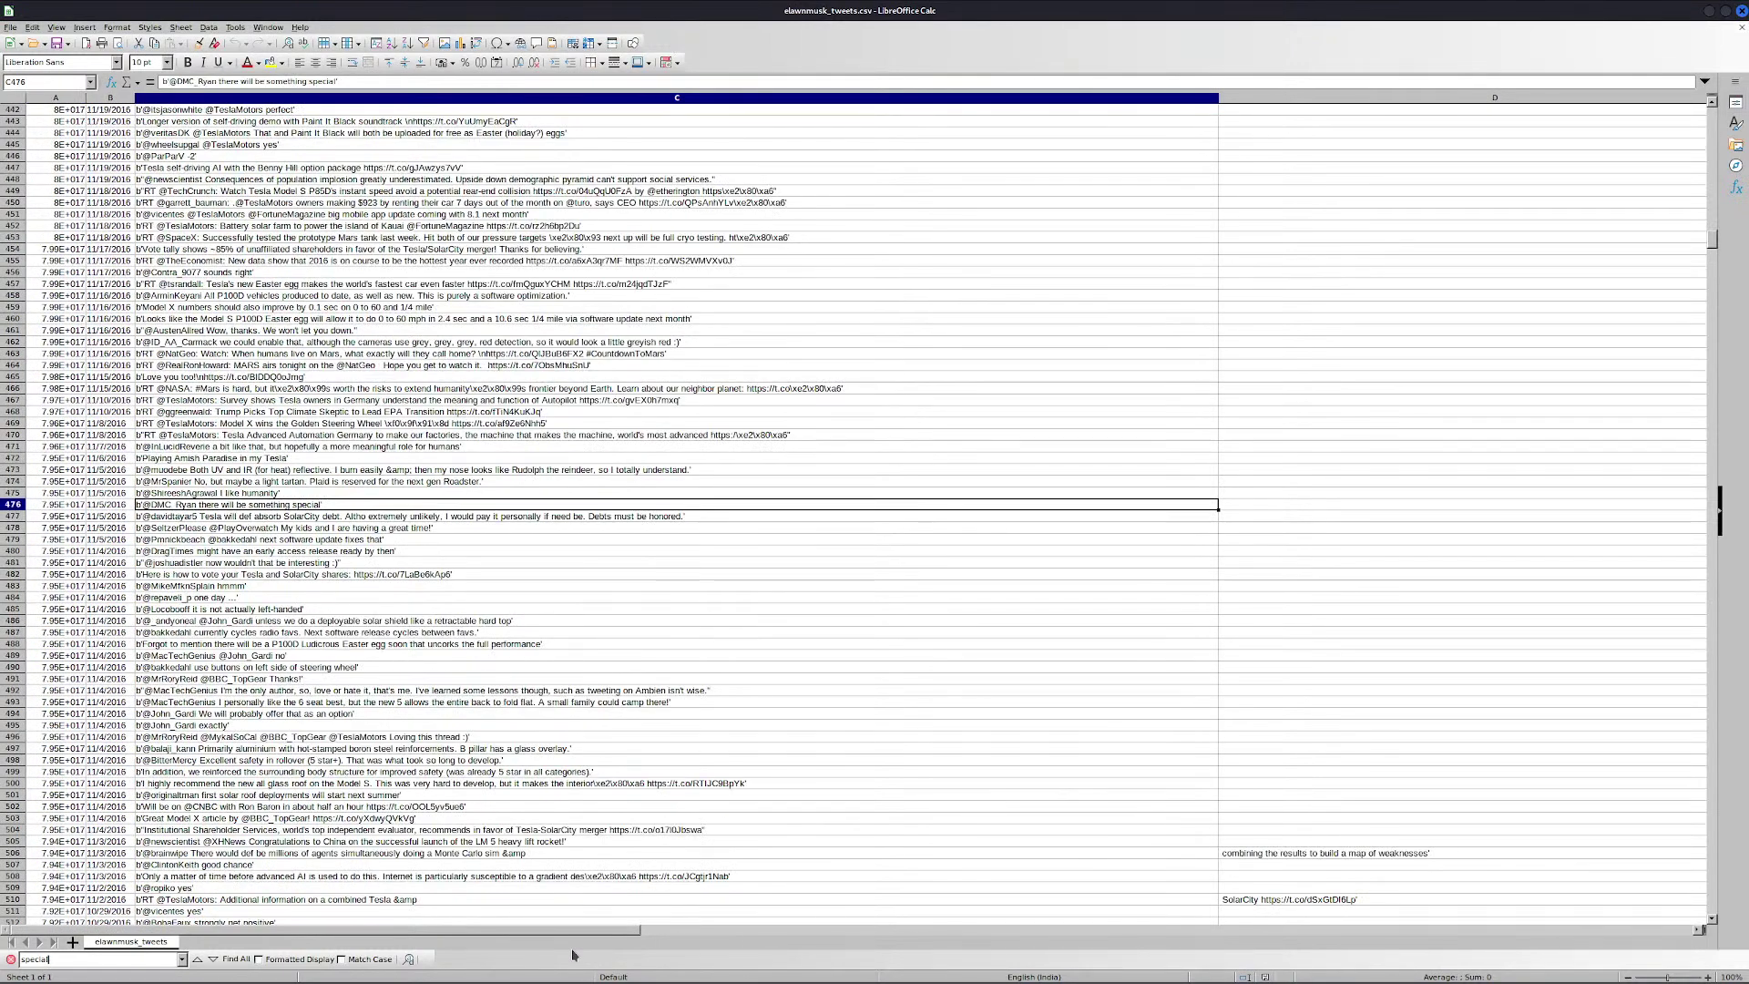
key("Return")
key("Return")
key("Return")
key("Return")
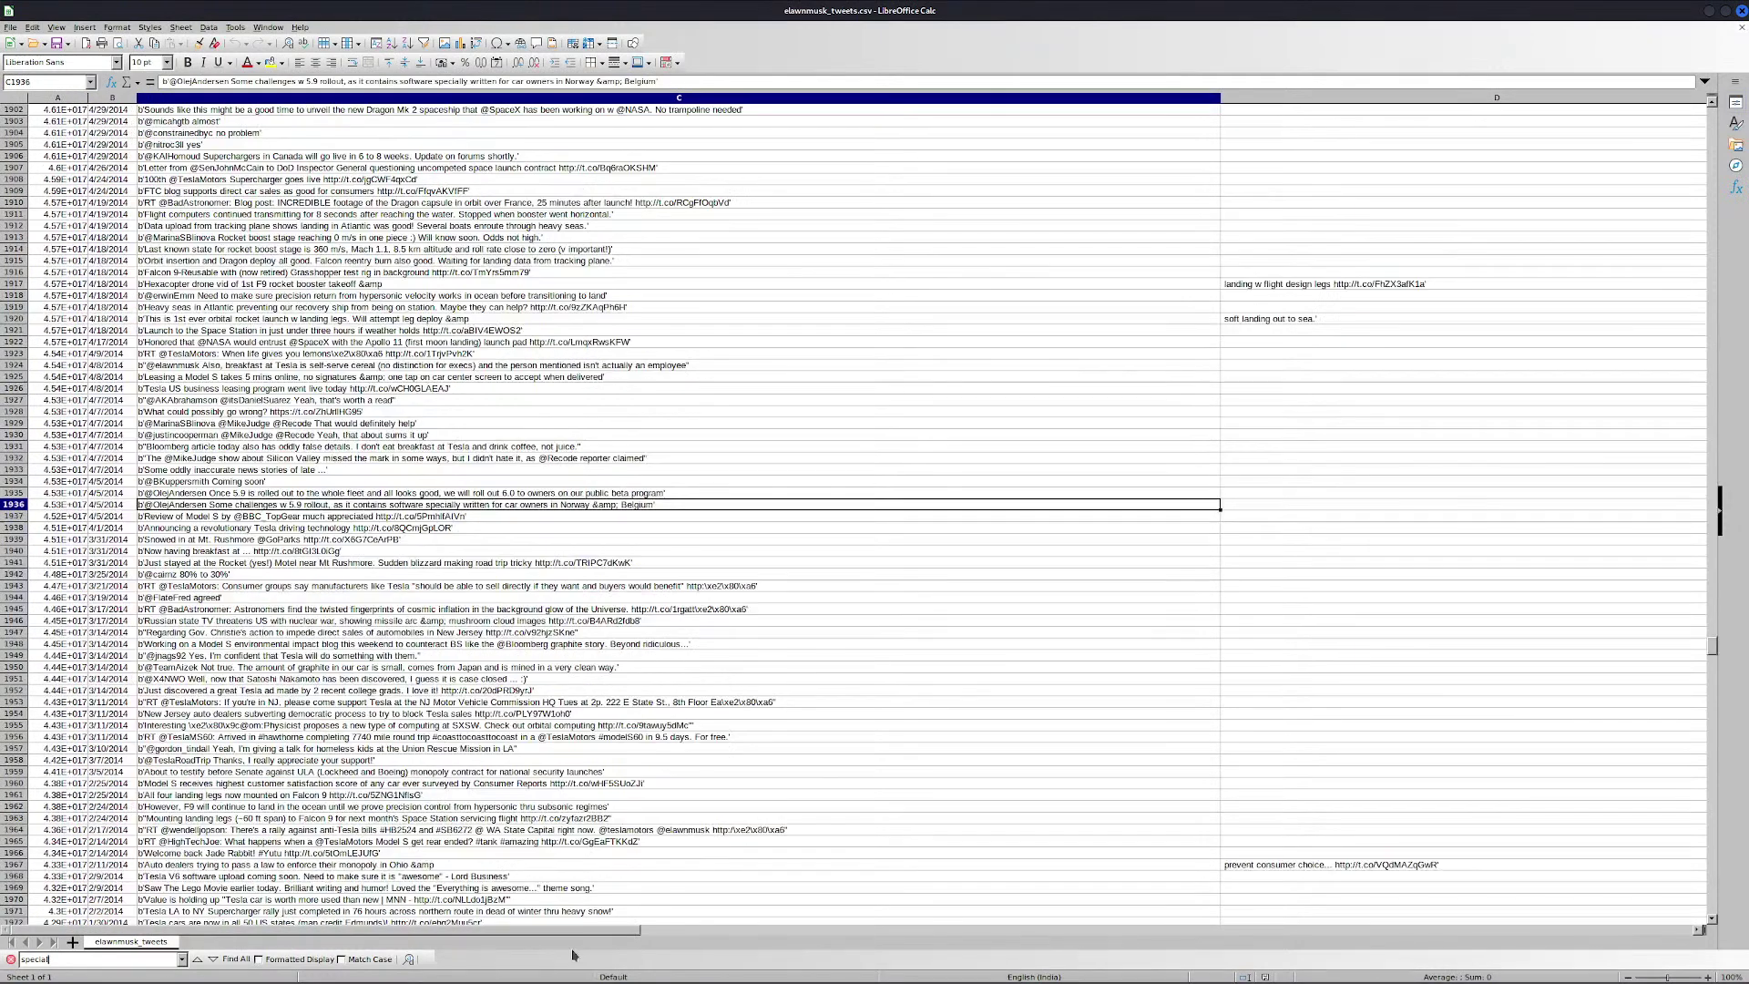
key("Return")
key("BackSpace")
key("BackSpace")
key("BackSpace")
key("BackSpace")
key("BackSpace")
key("BackSpace")
key("BackSpace")
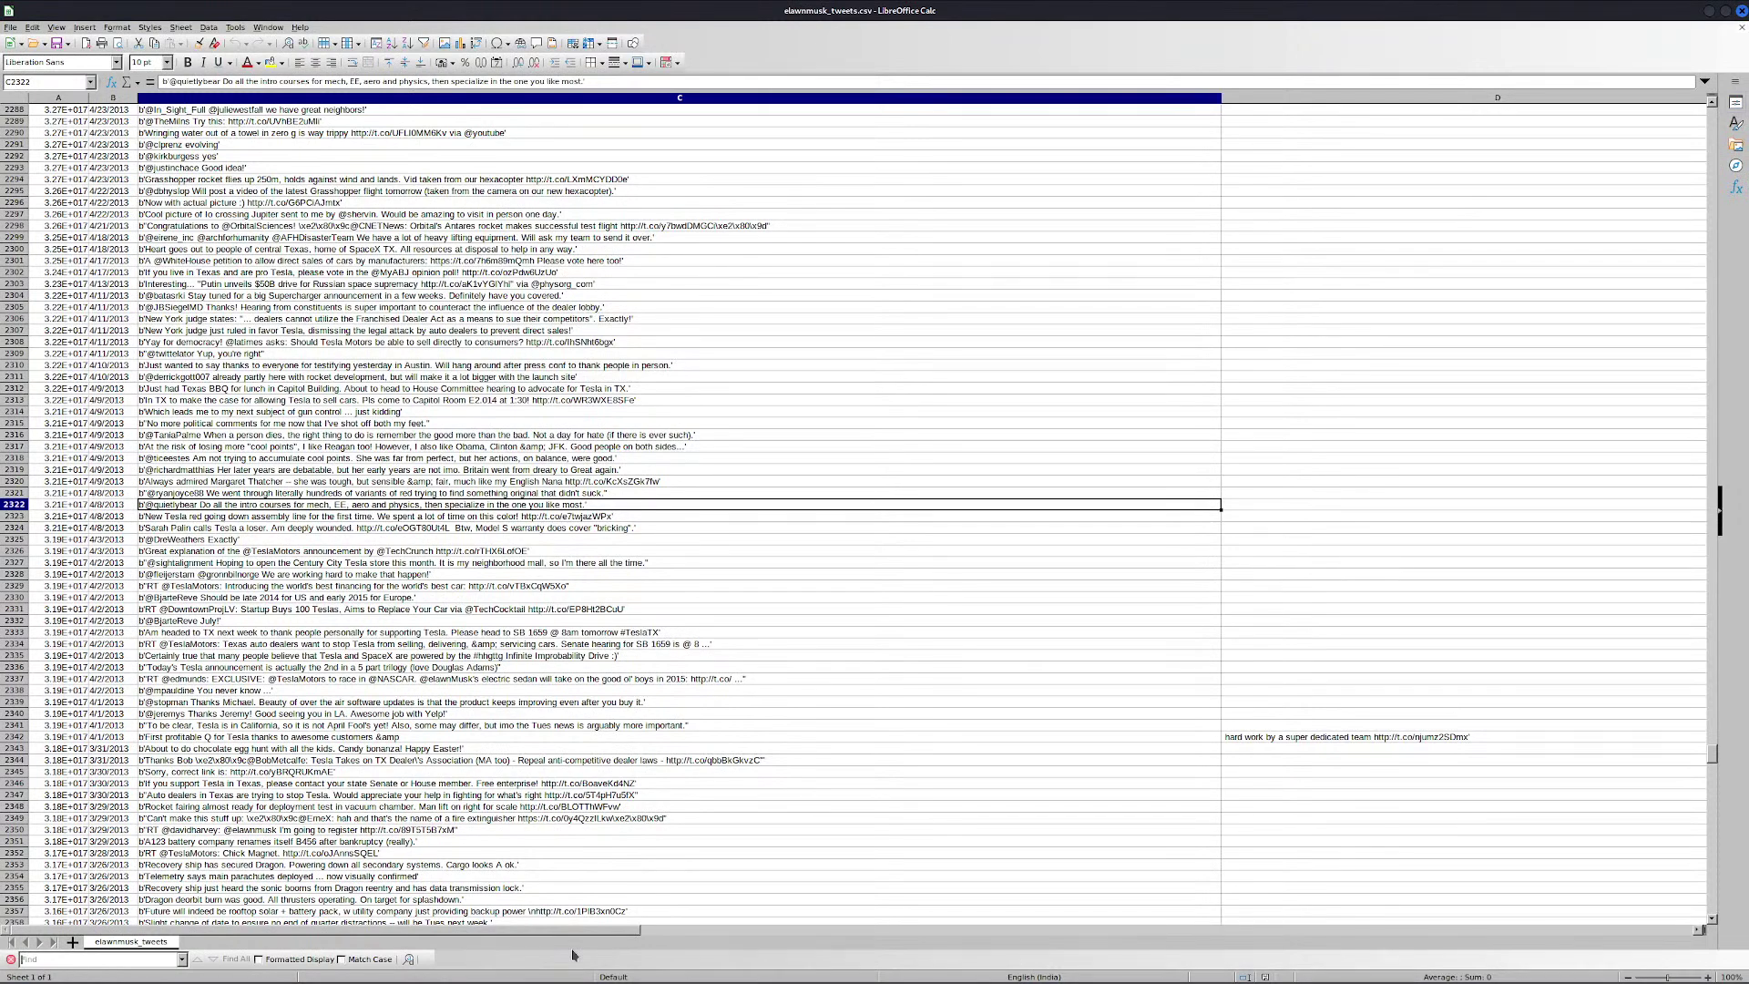
Search the tweets for 'secret' and step through its matches
type("se")
key("Return")
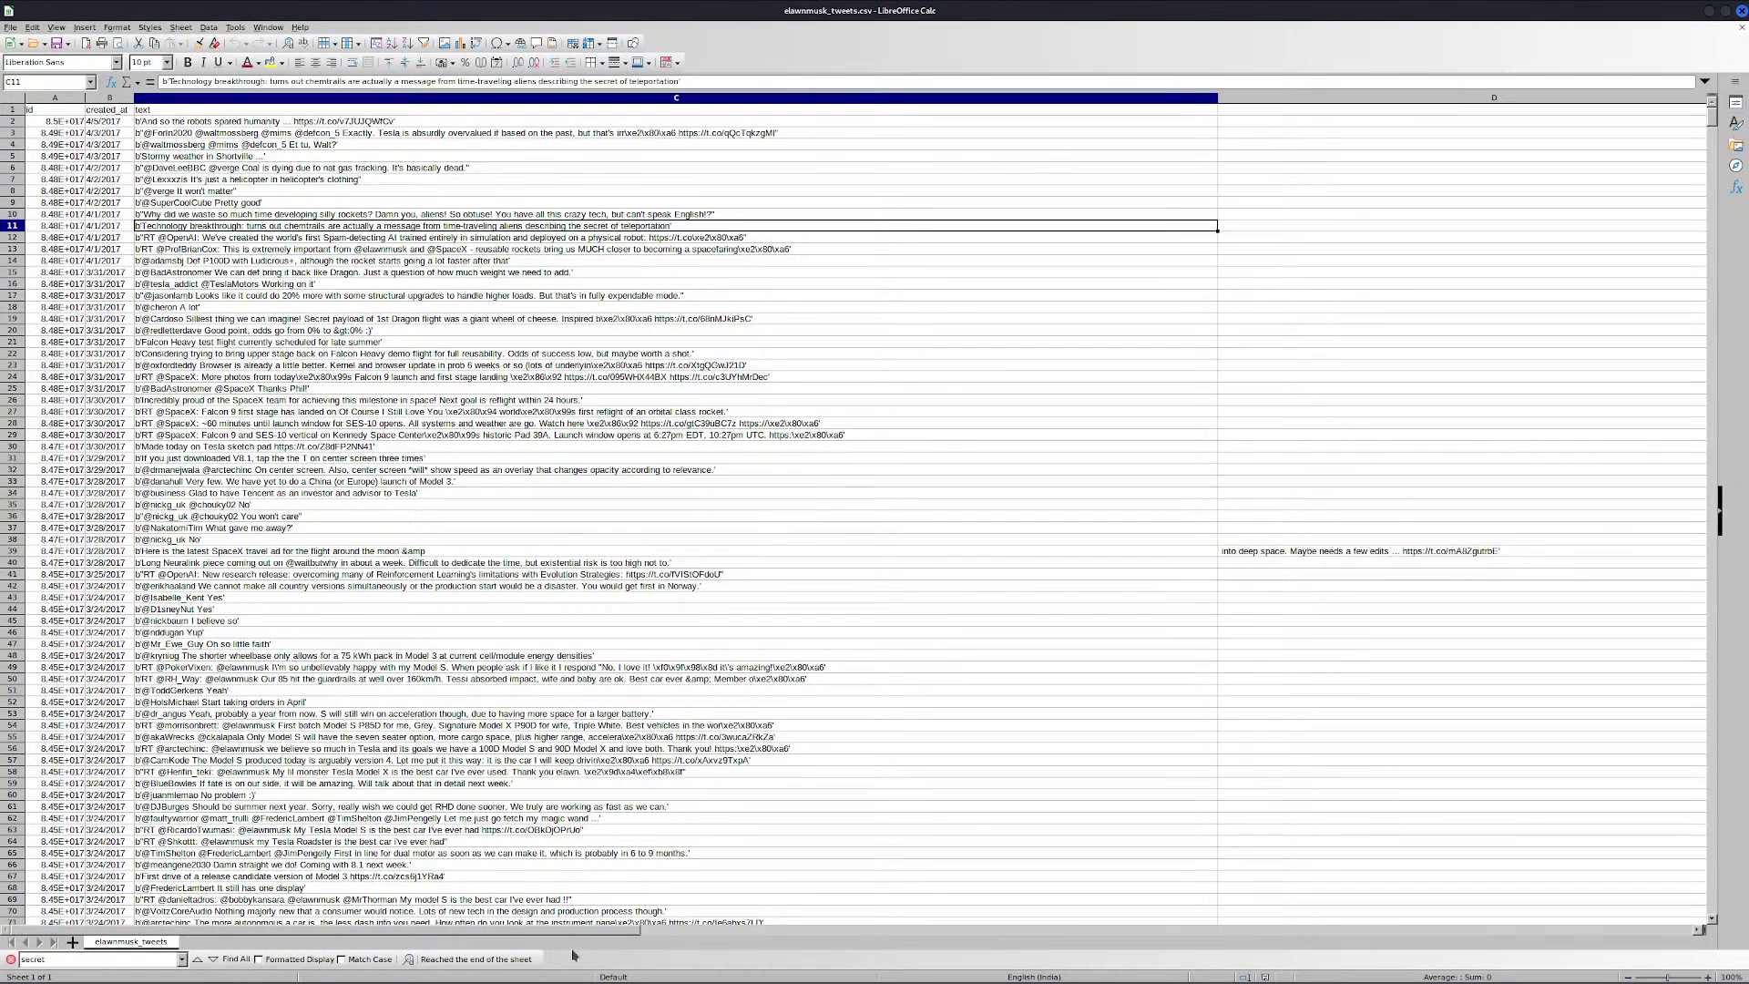
key("Return")
key("Return")
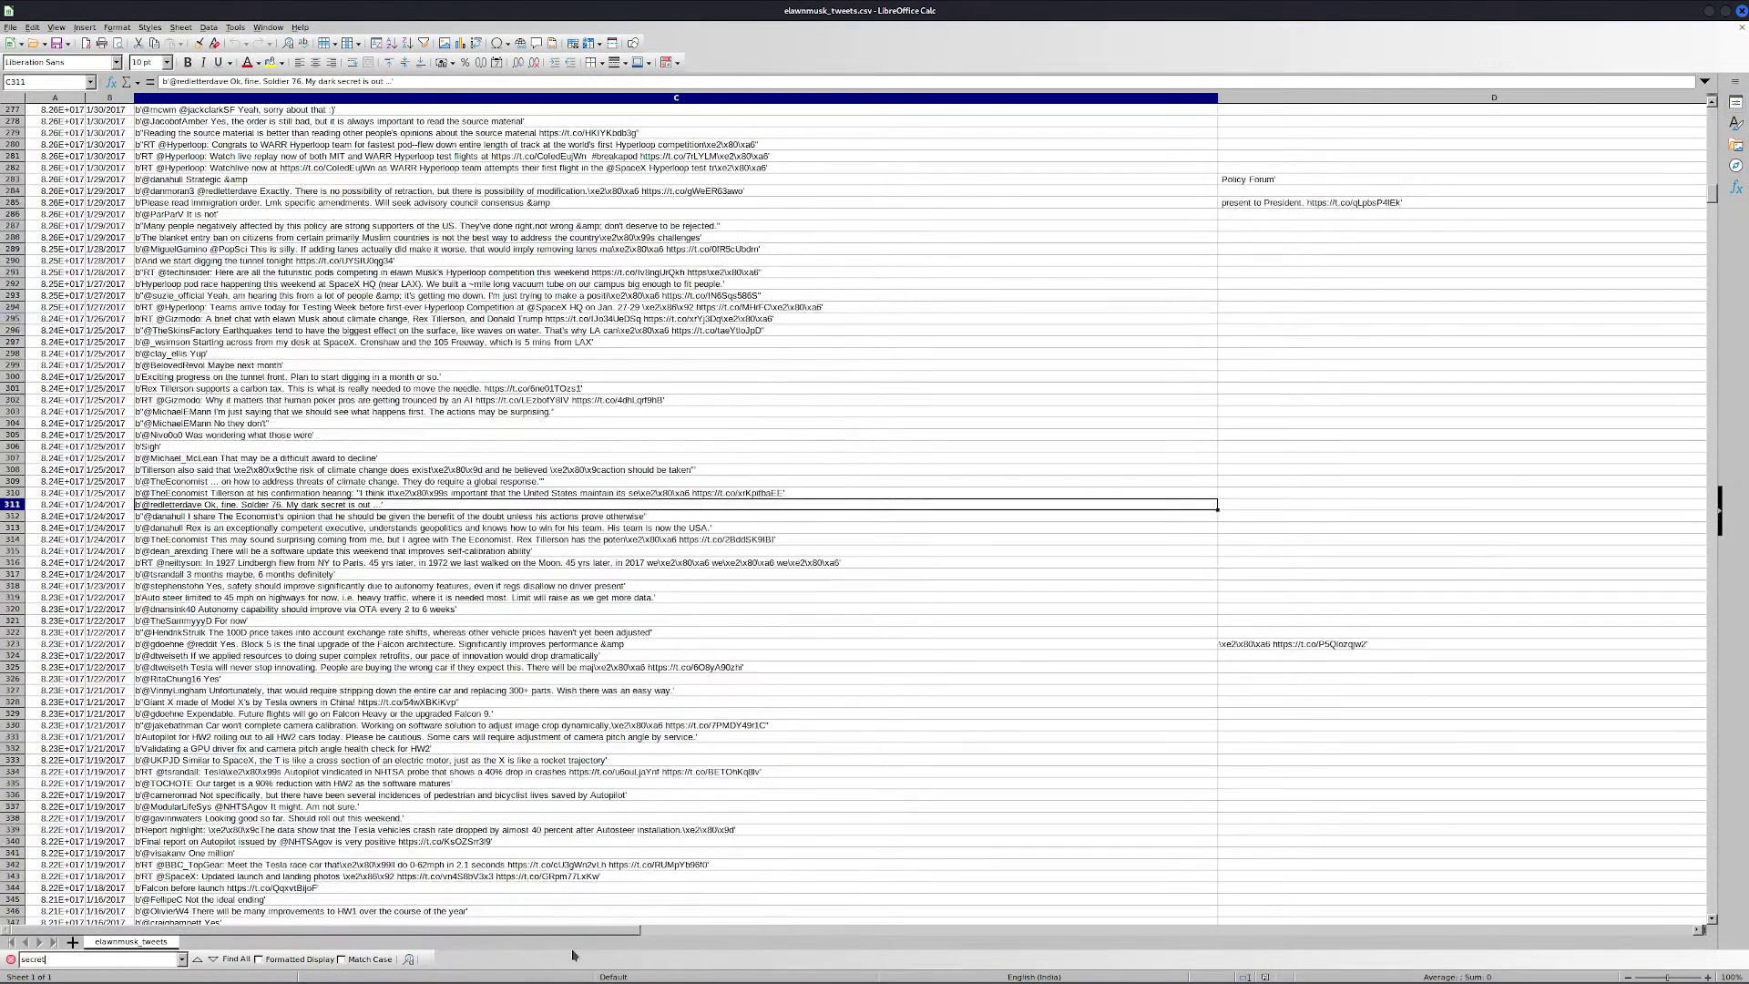
key("Return")
key("Return")
key("Return")
key("Return")
key("Return")
key("Return")
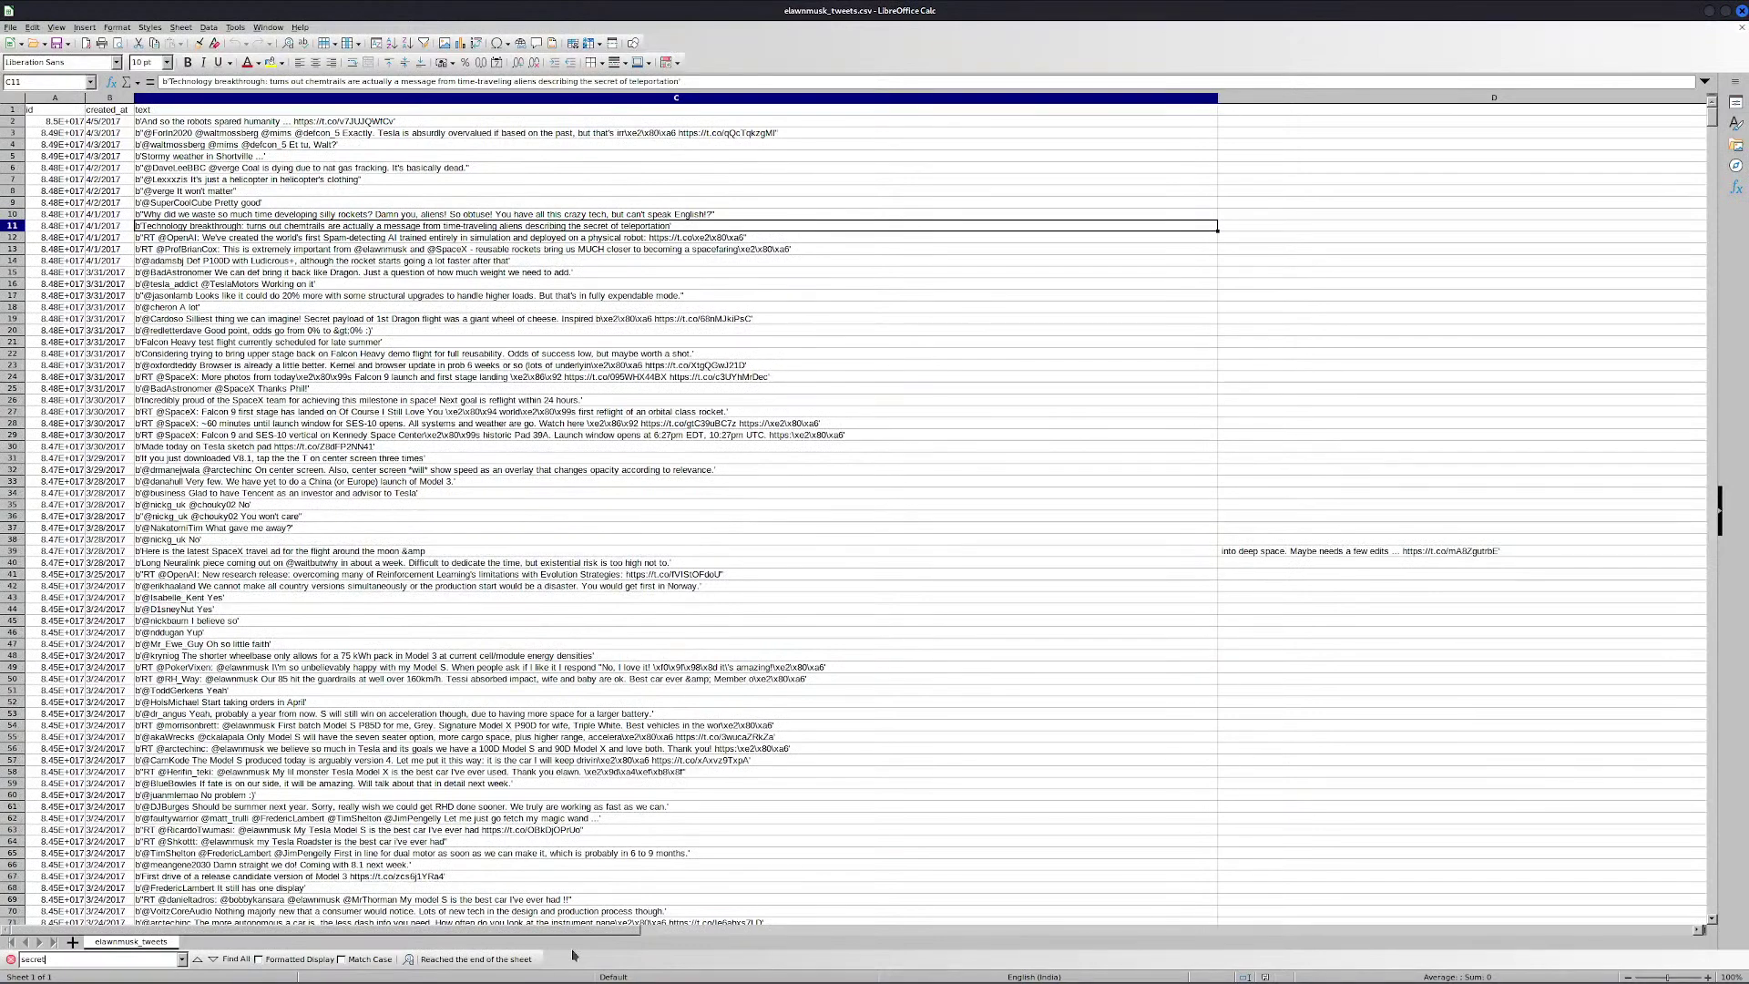
key("alt+Tab")
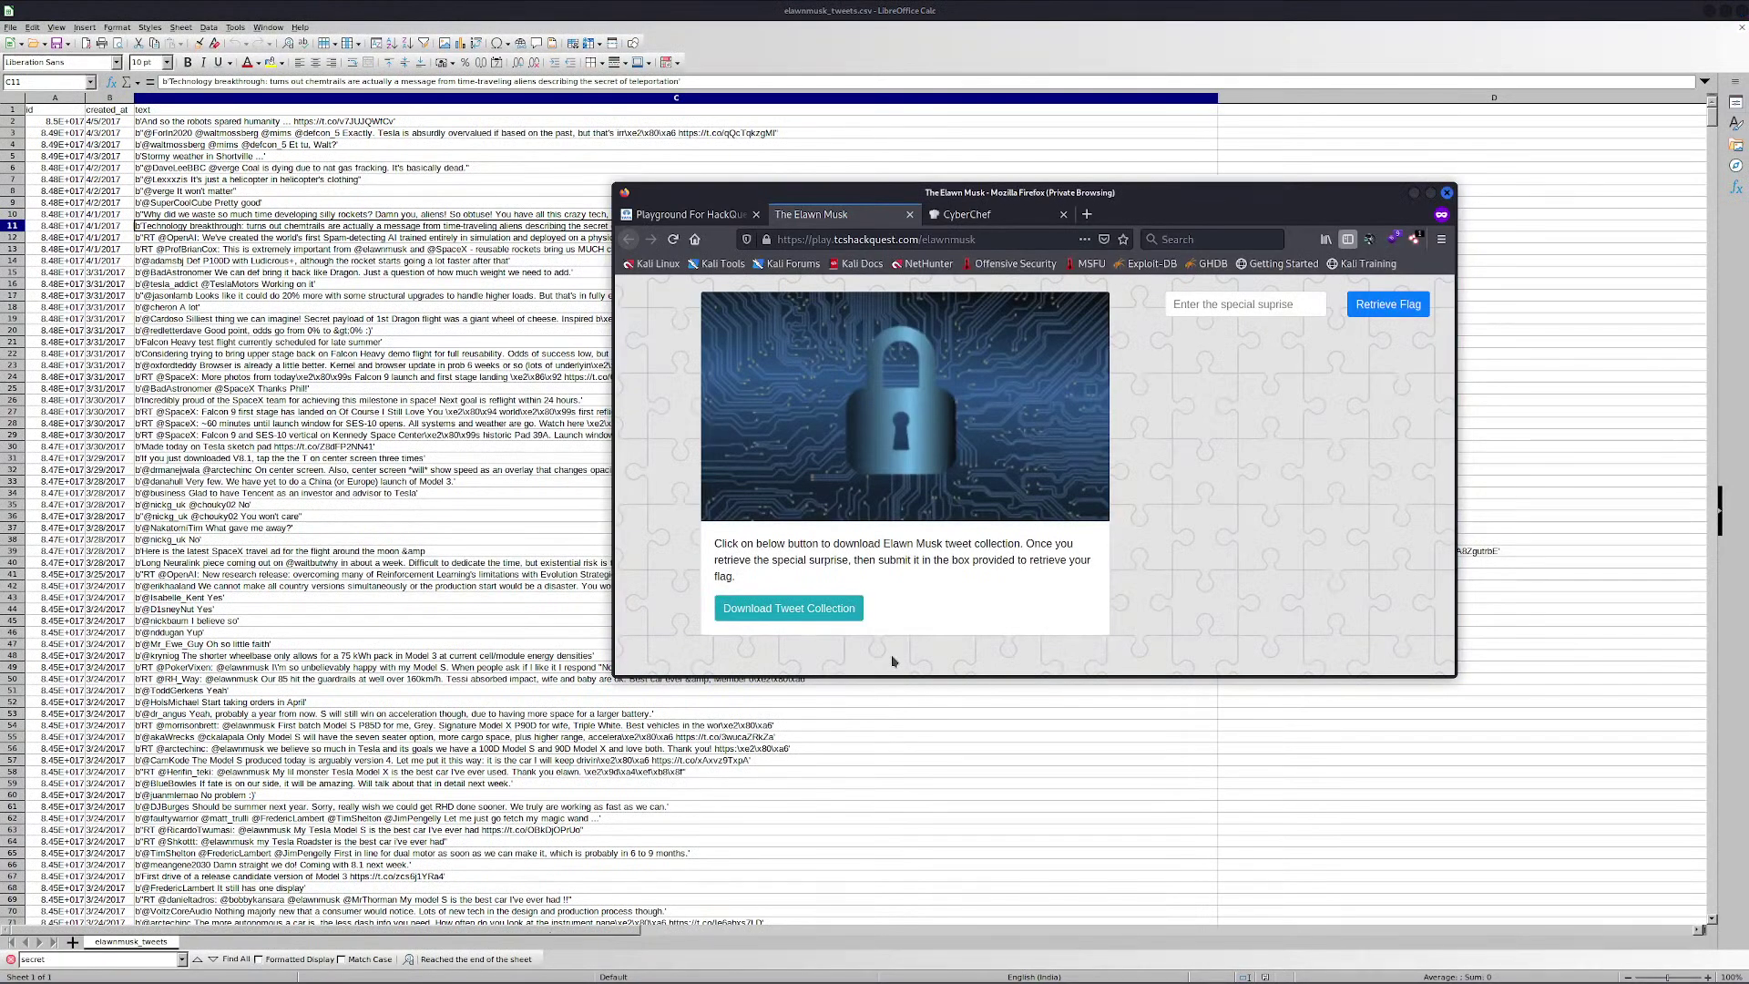
Search the tweets for 'surprise', find nothing, and return to the HackQuest challenge popup
left_click(114, 957)
key("ctrl+a")
type("su")
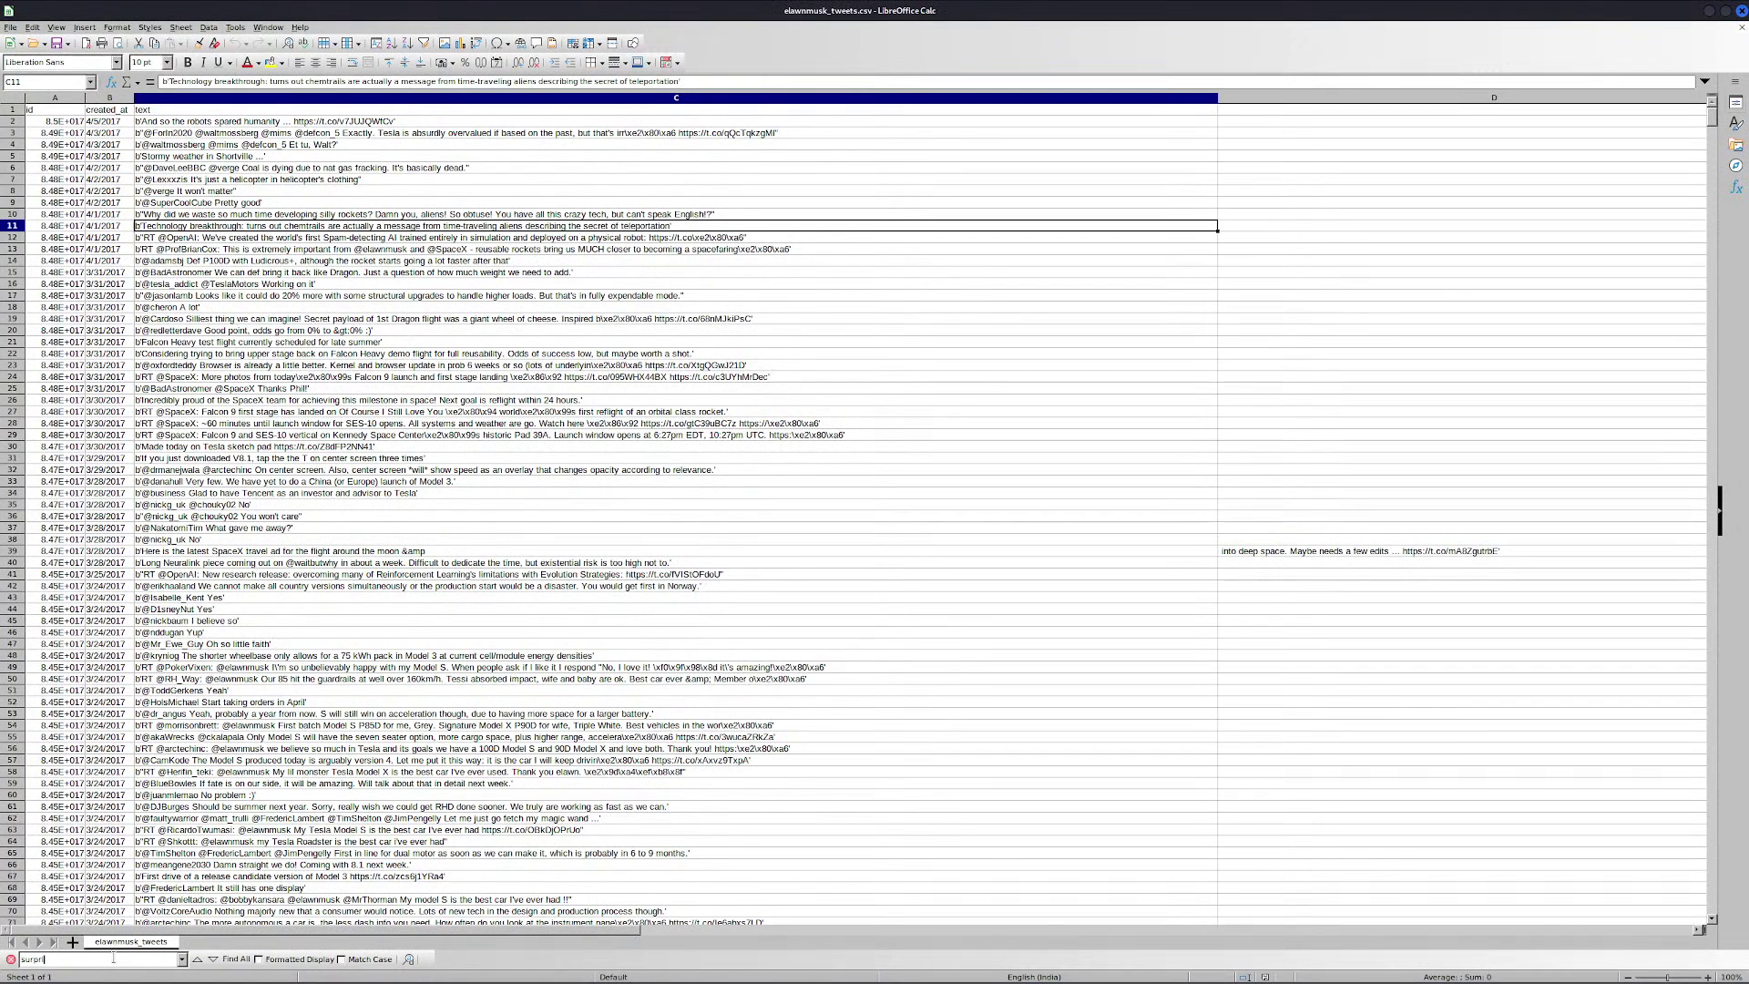
key("Return")
key("alt+Tab")
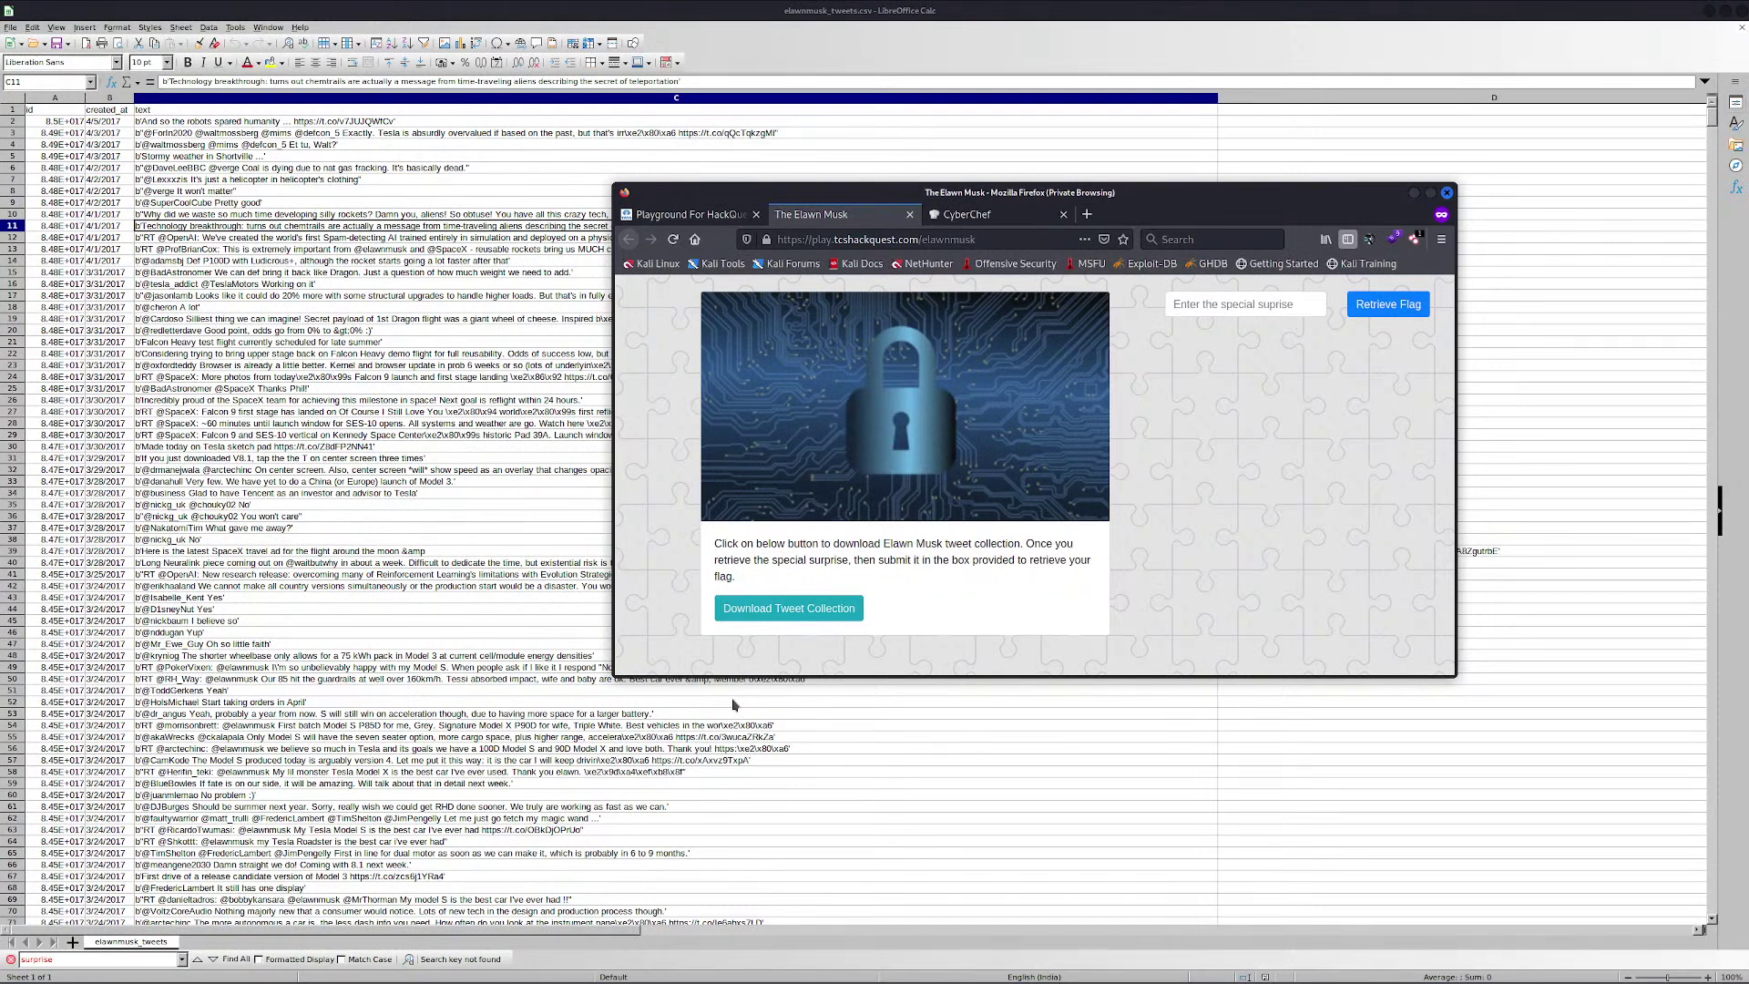
left_click(659, 215)
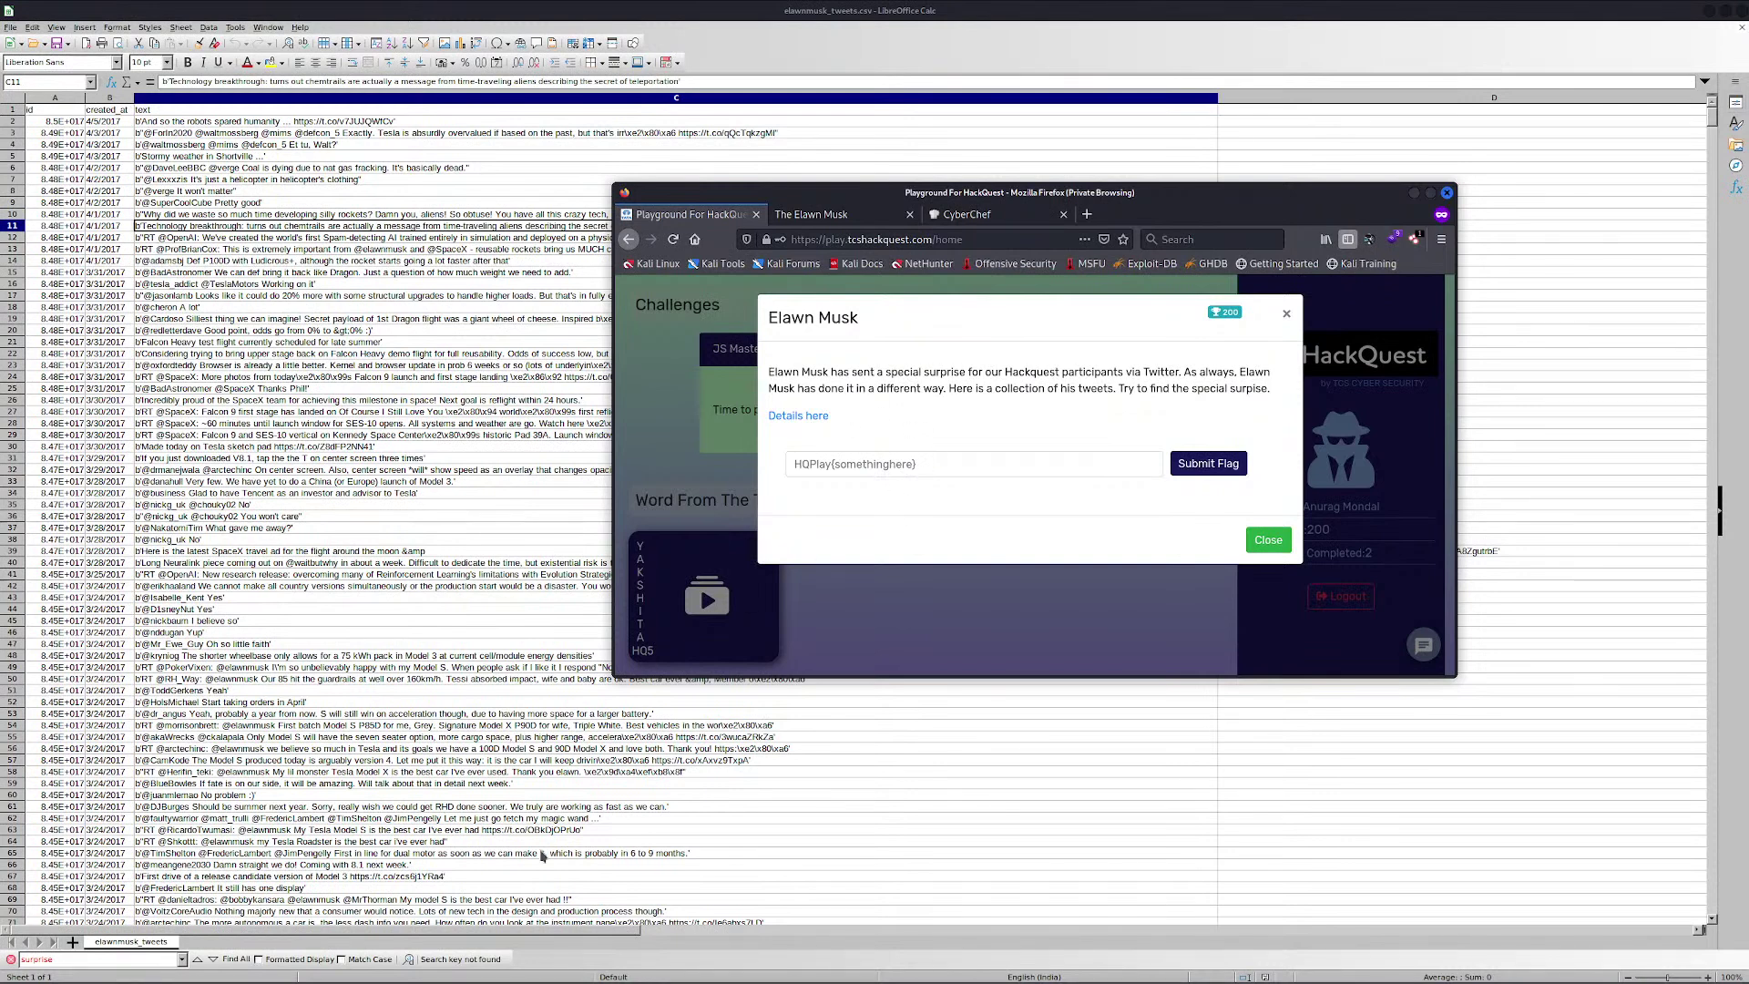
Search the tweets for 'secret' and step through four matches
left_click(114, 959)
double_click(114, 958)
type("sec")
key("Return")
key("Return")
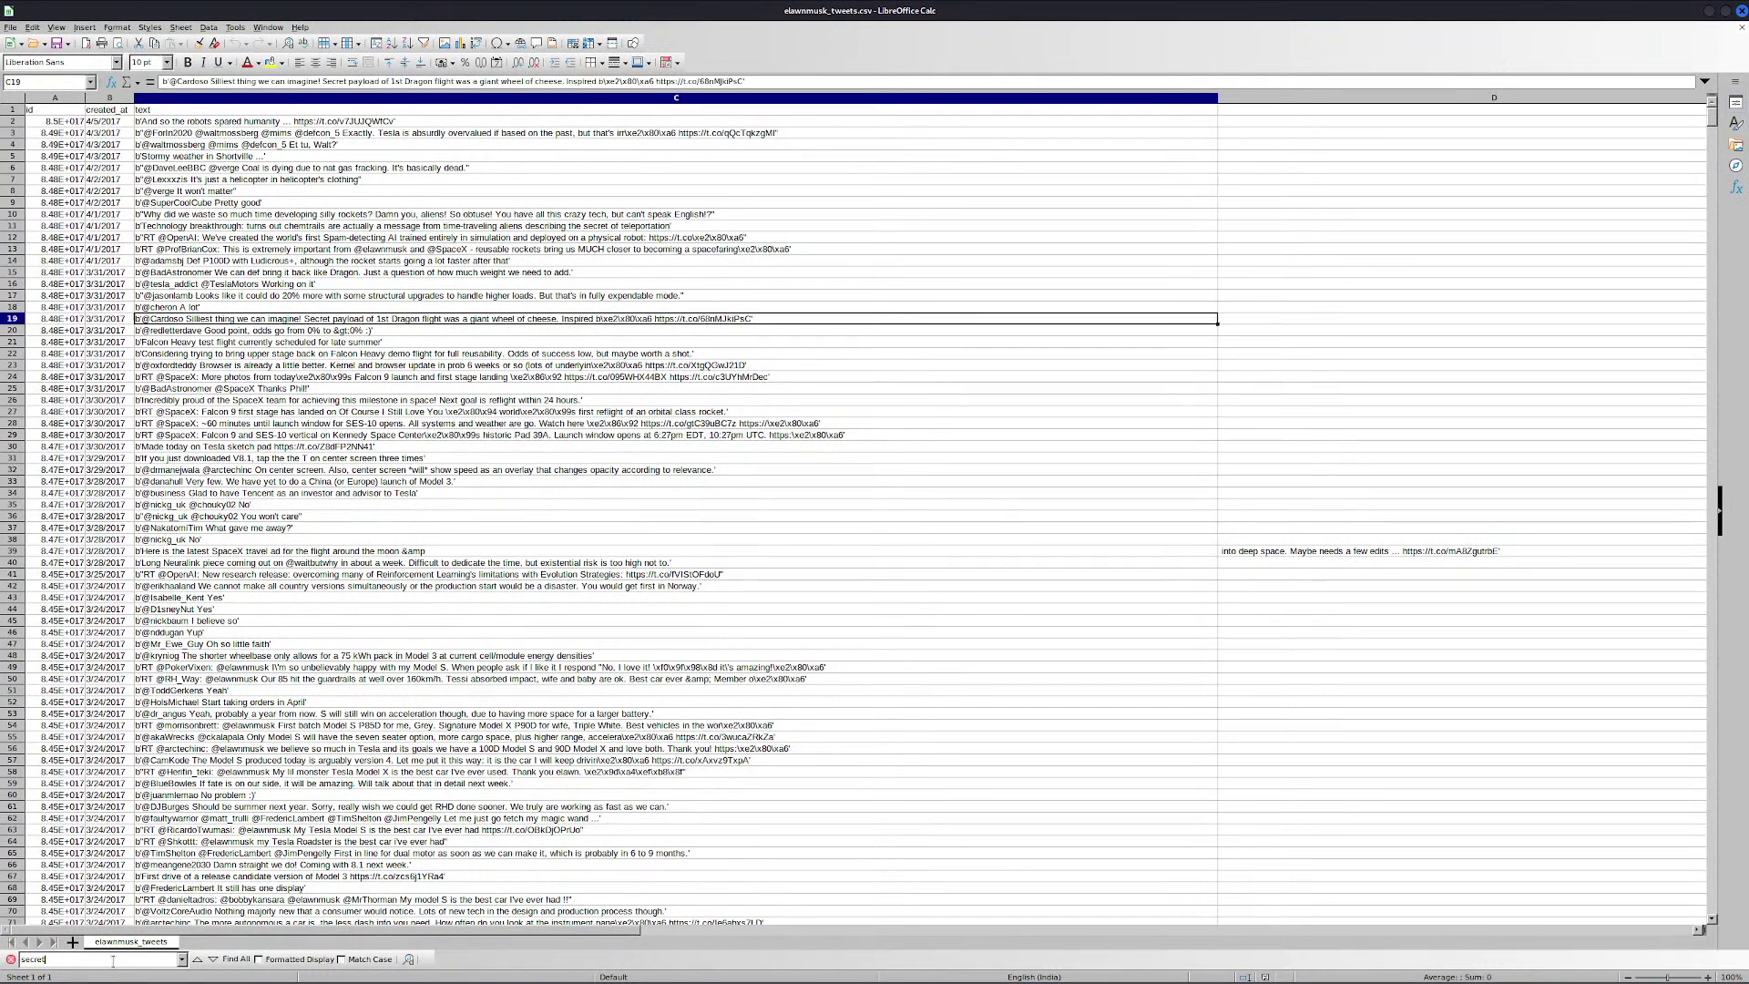
key("Return")
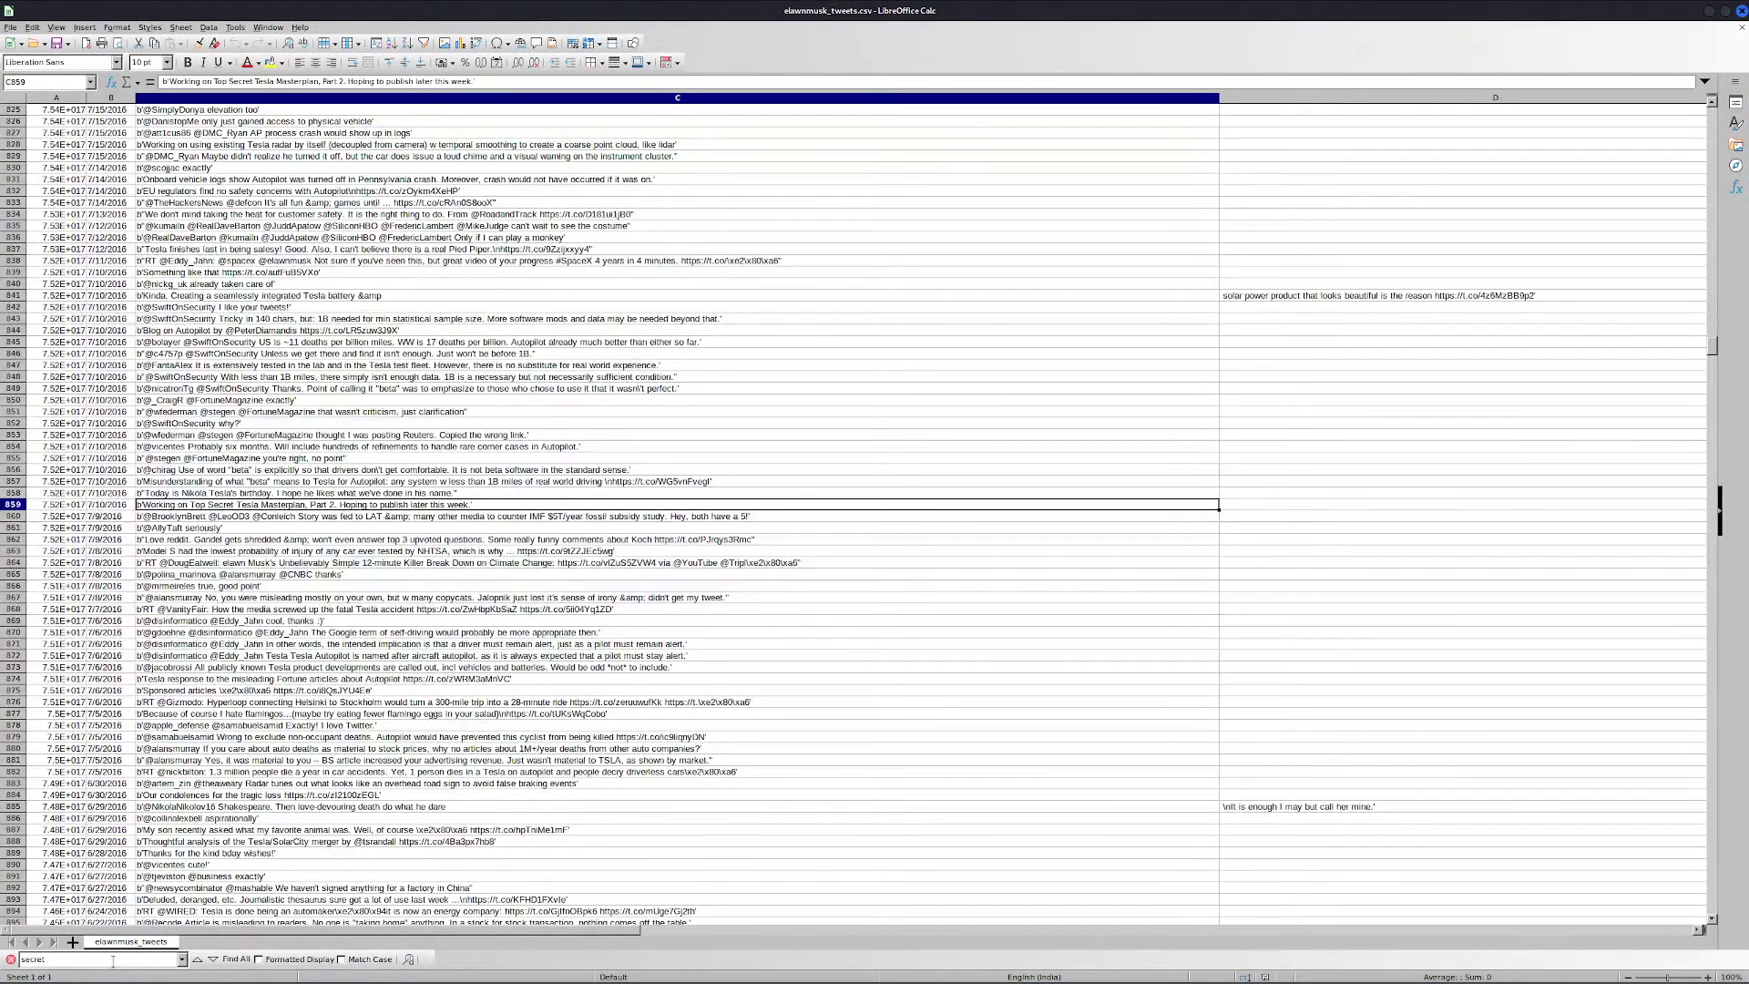
key("Return")
key("Return")
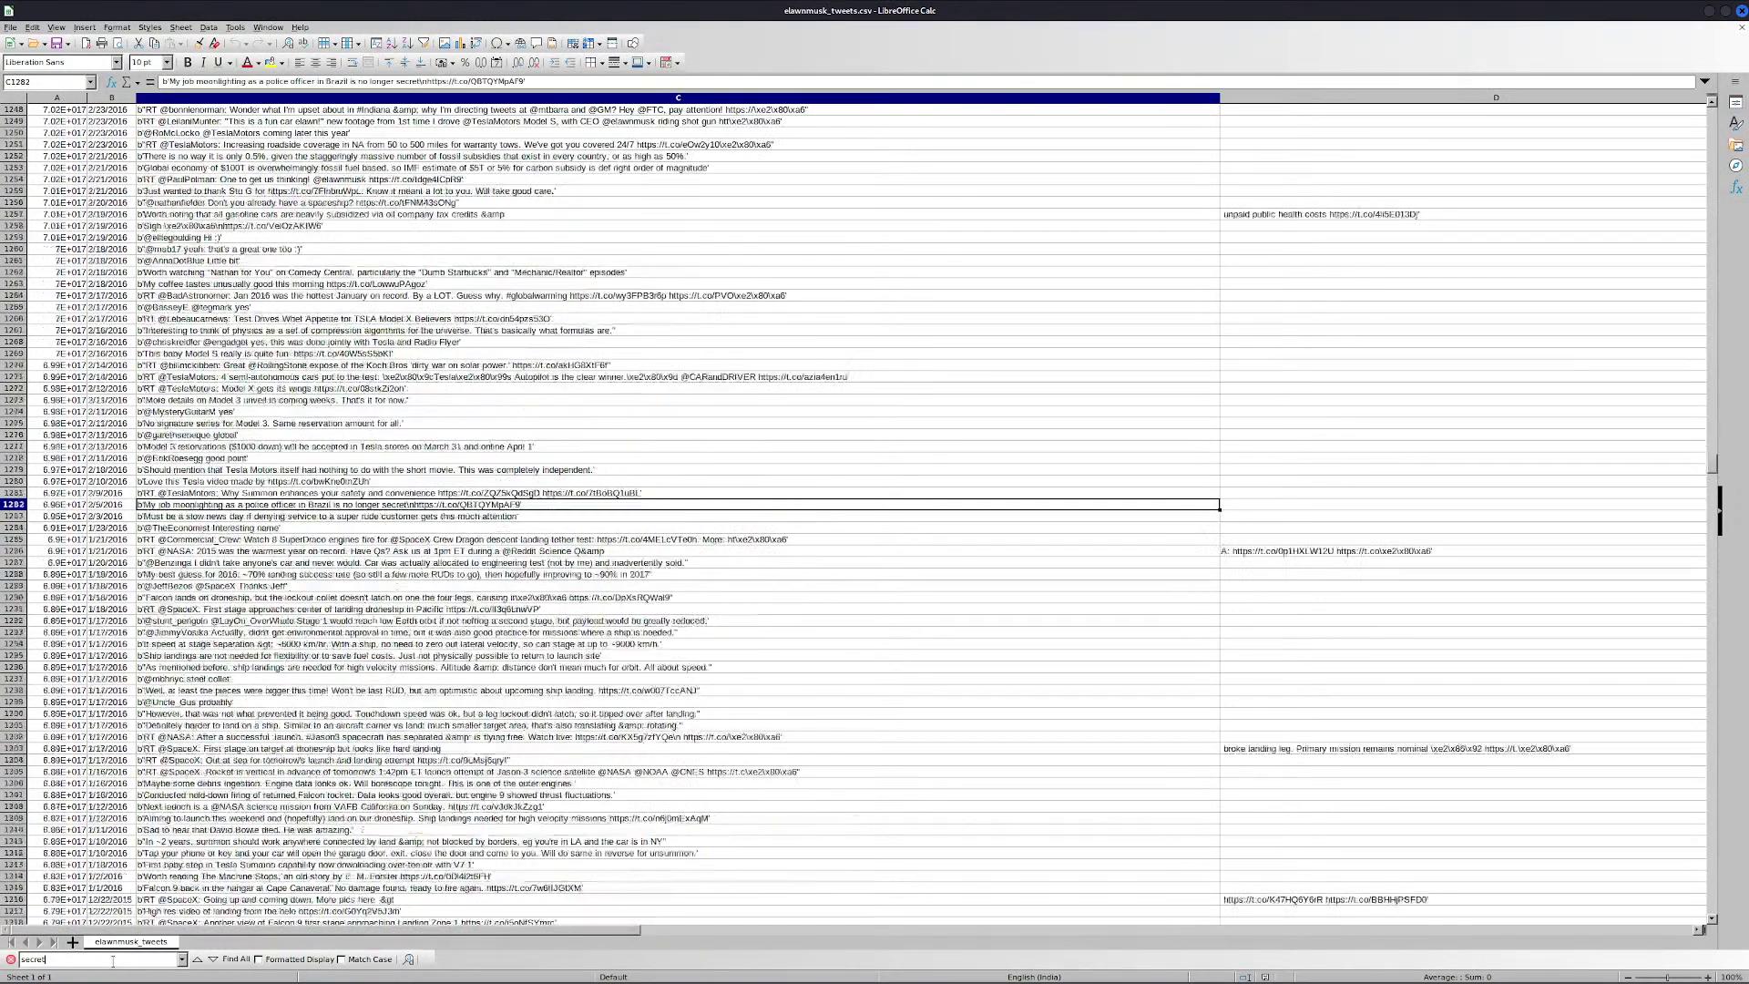
key("Return")
key("Return")
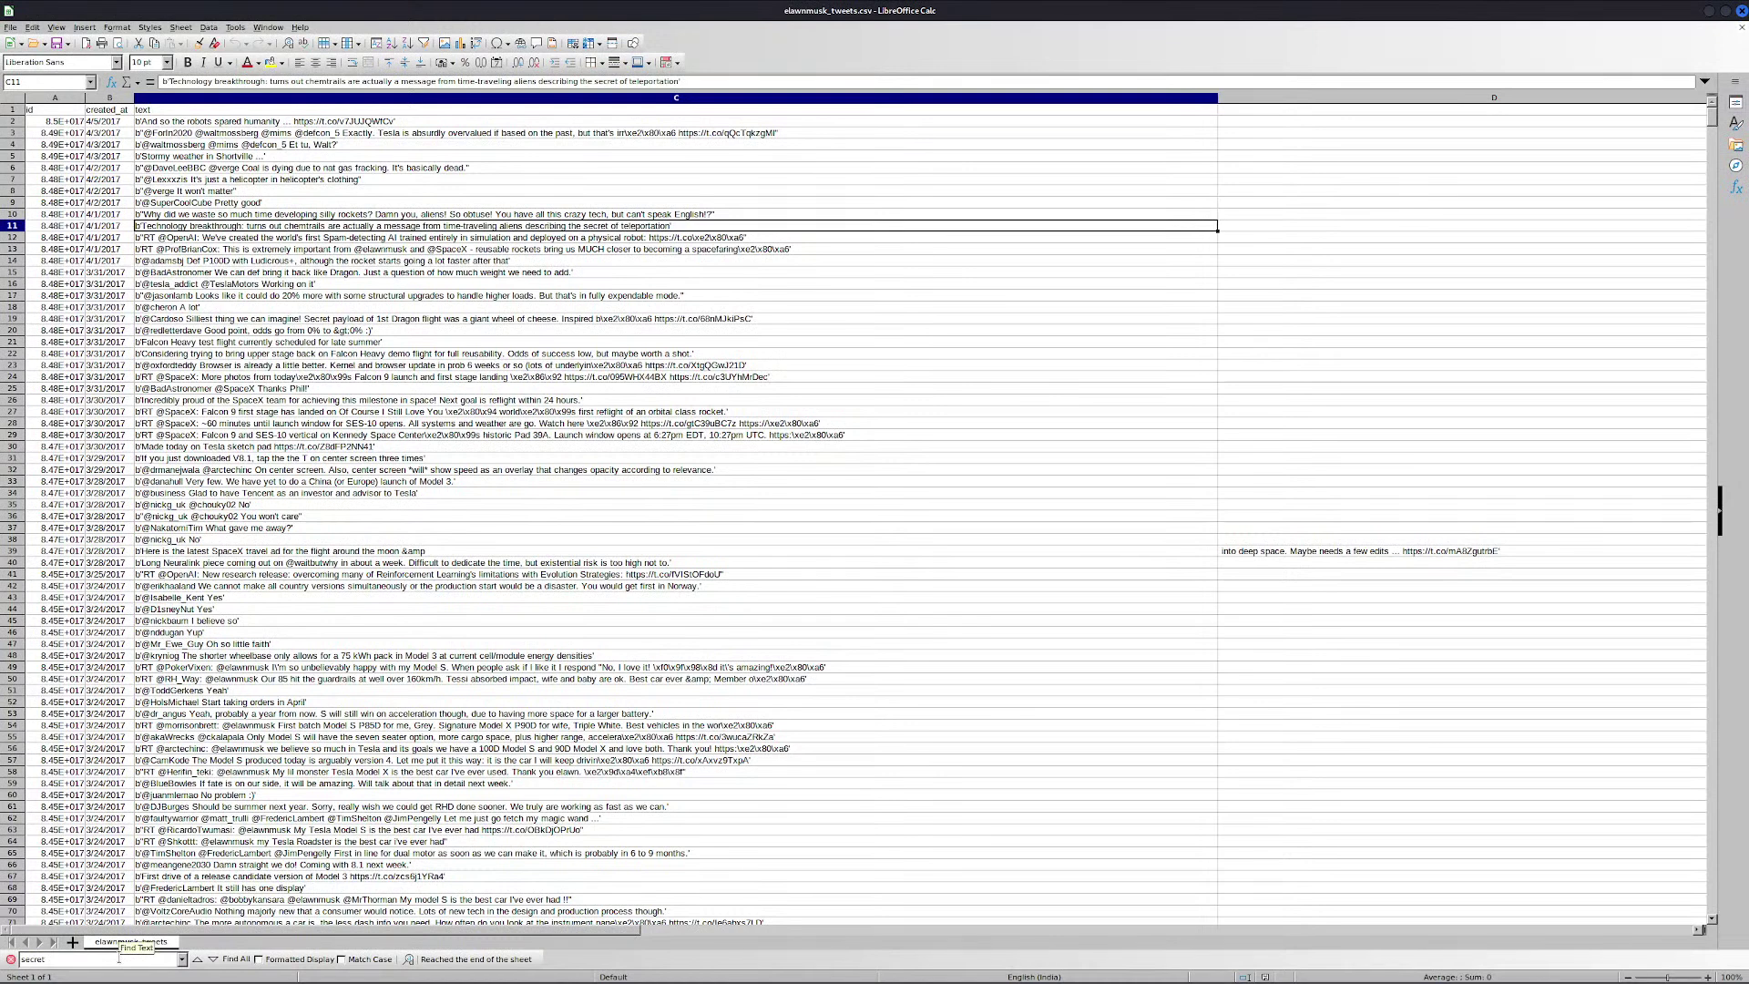
Search for 'special' and step through matches to the encrypted-gift tweet in C2661
triple_click(116, 959)
type("special")
key("Return")
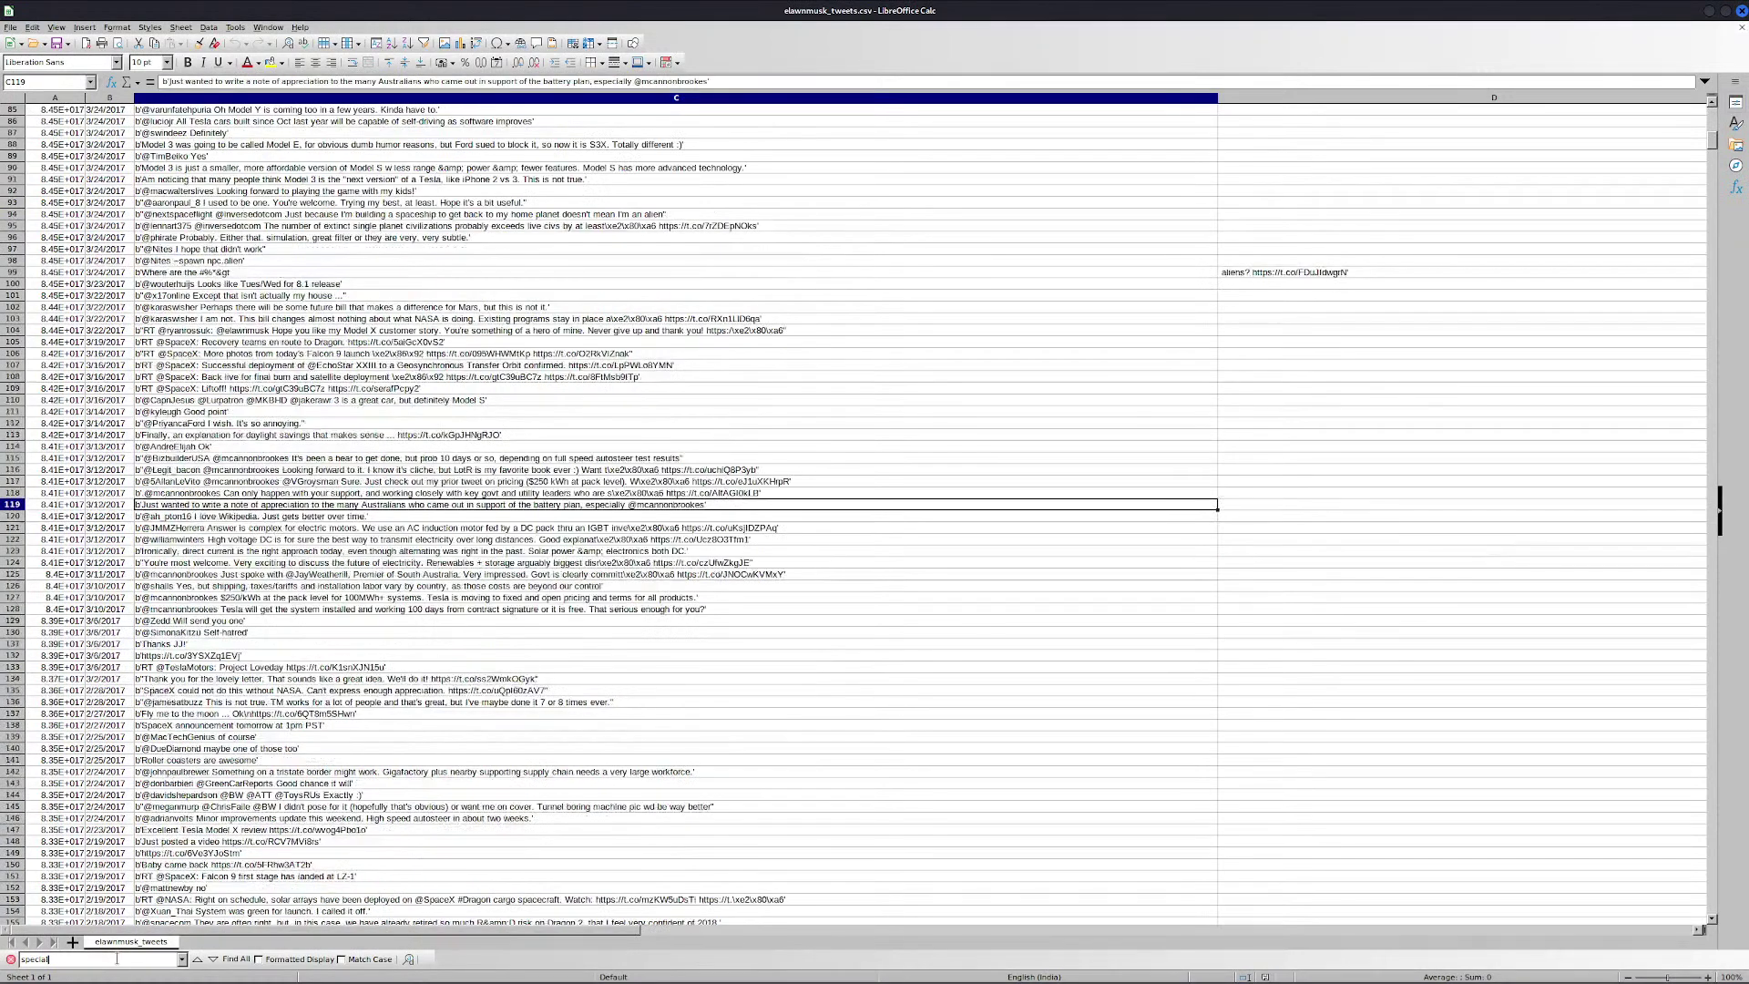
key("Return")
key("Return")
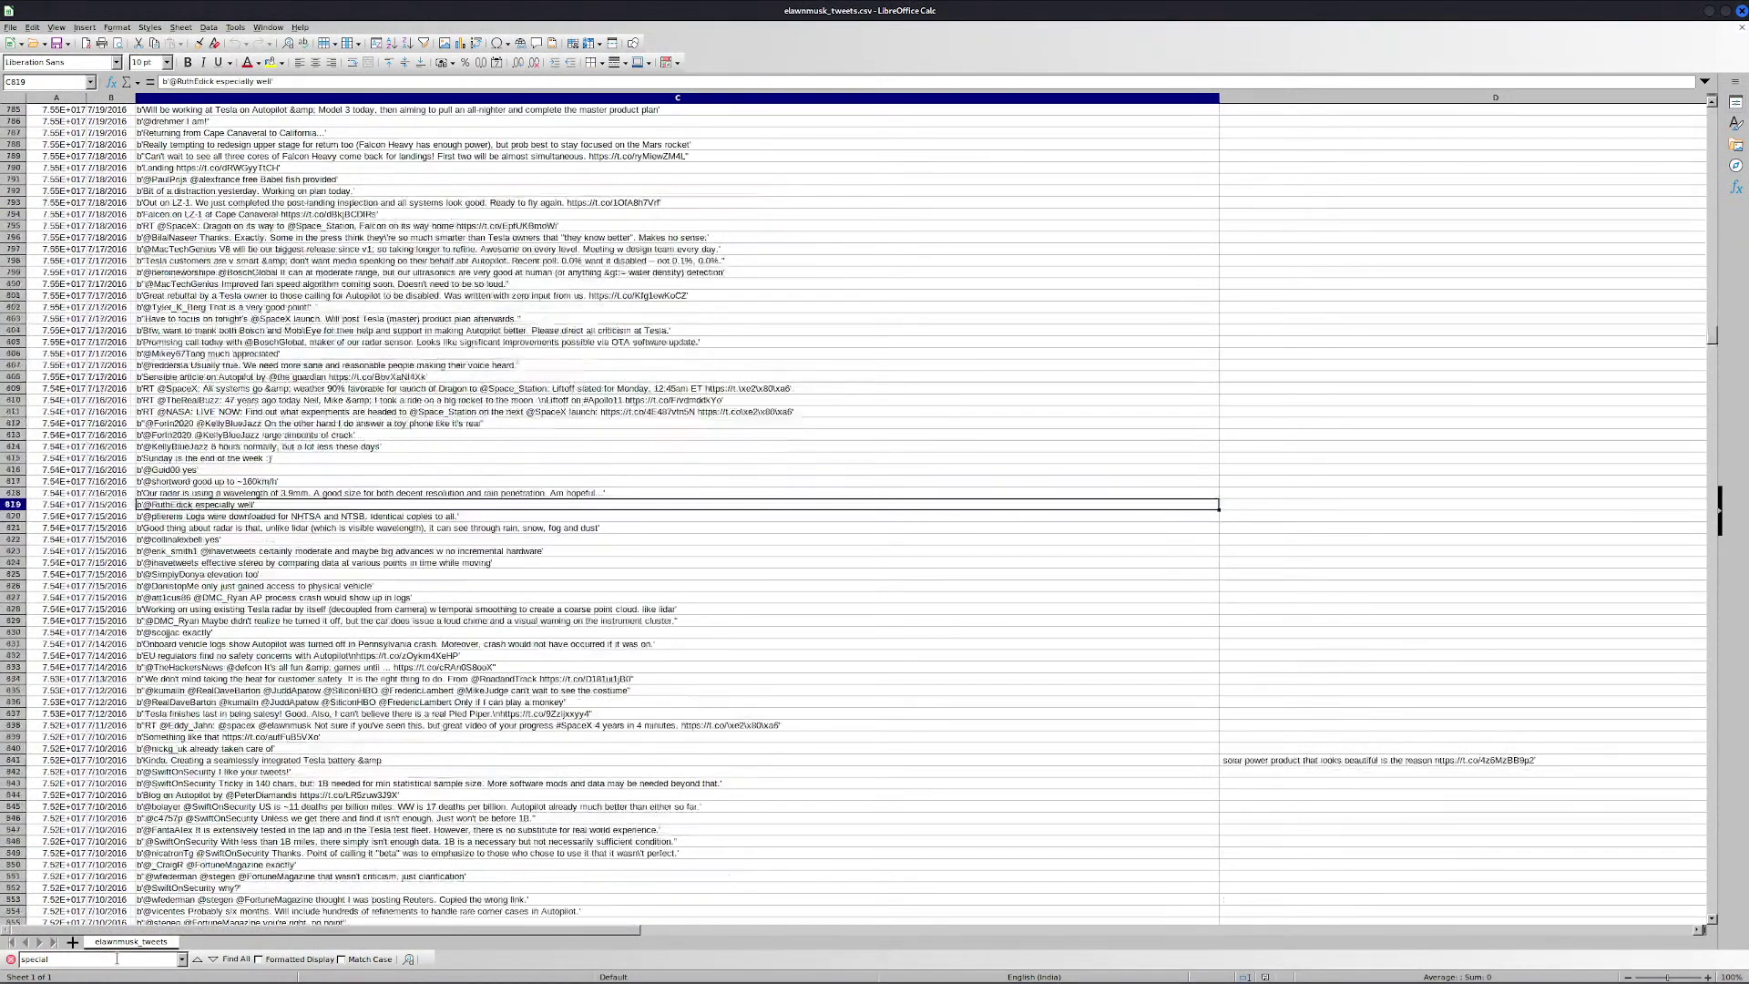
key("Return")
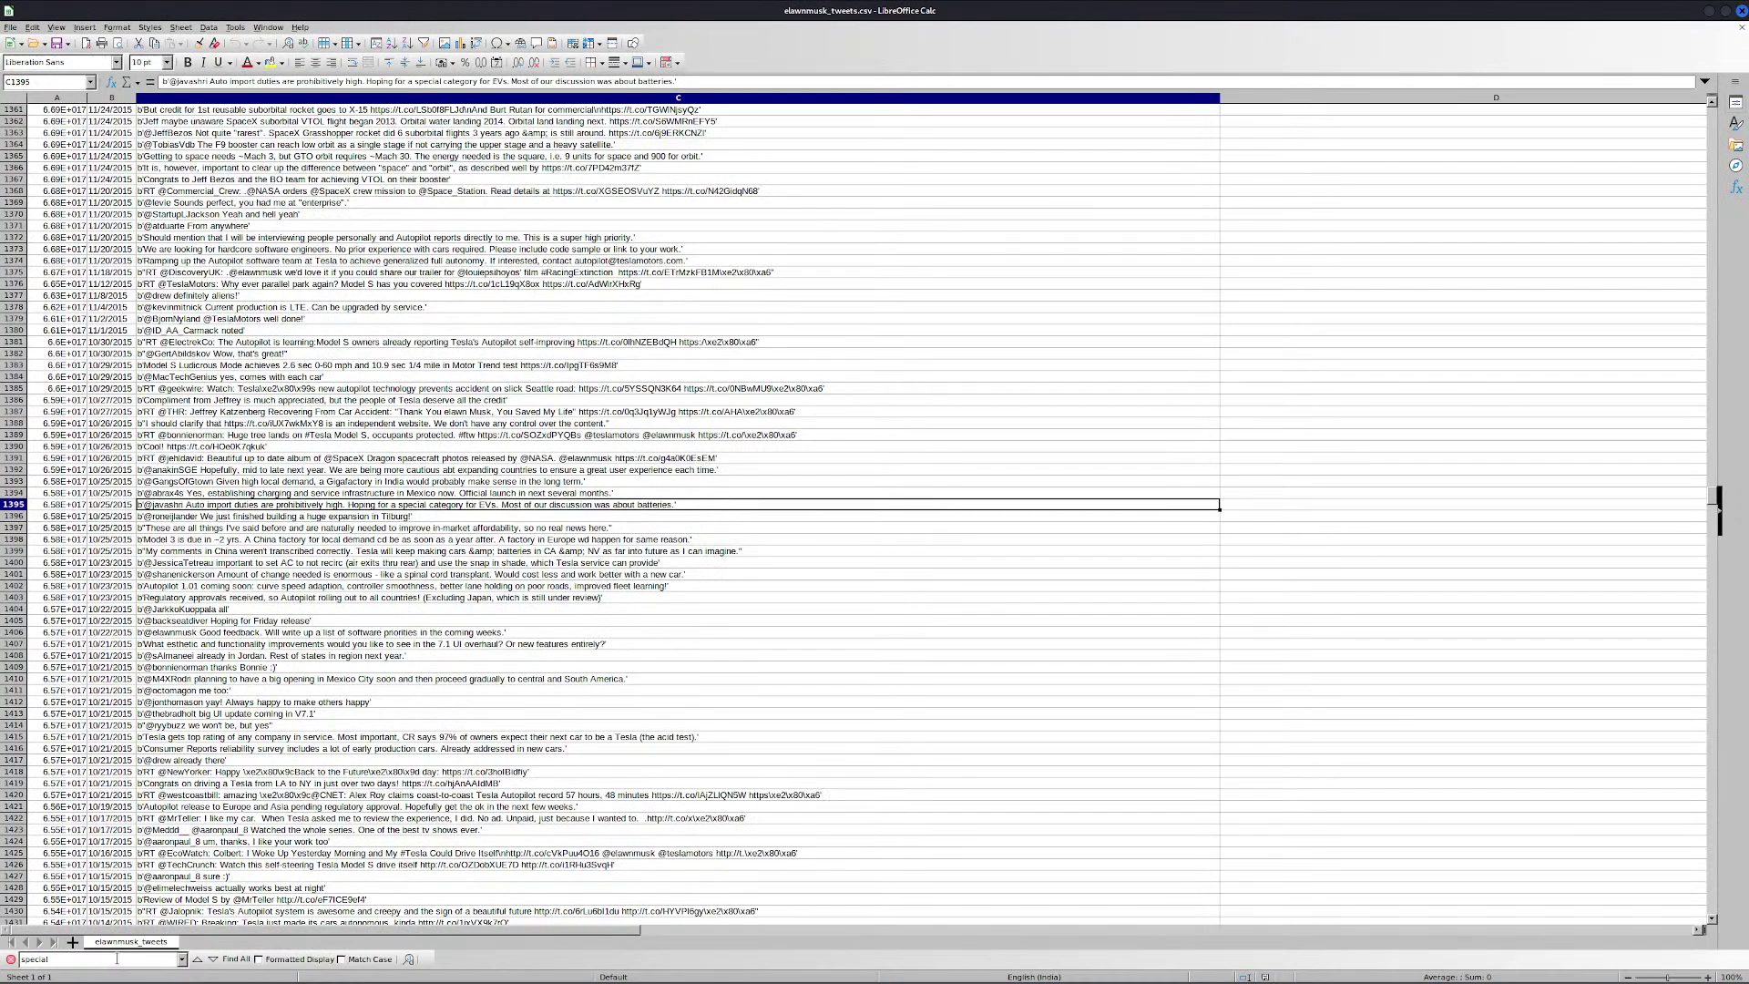
key("Return")
key("Return")
key("Return")
key("Return")
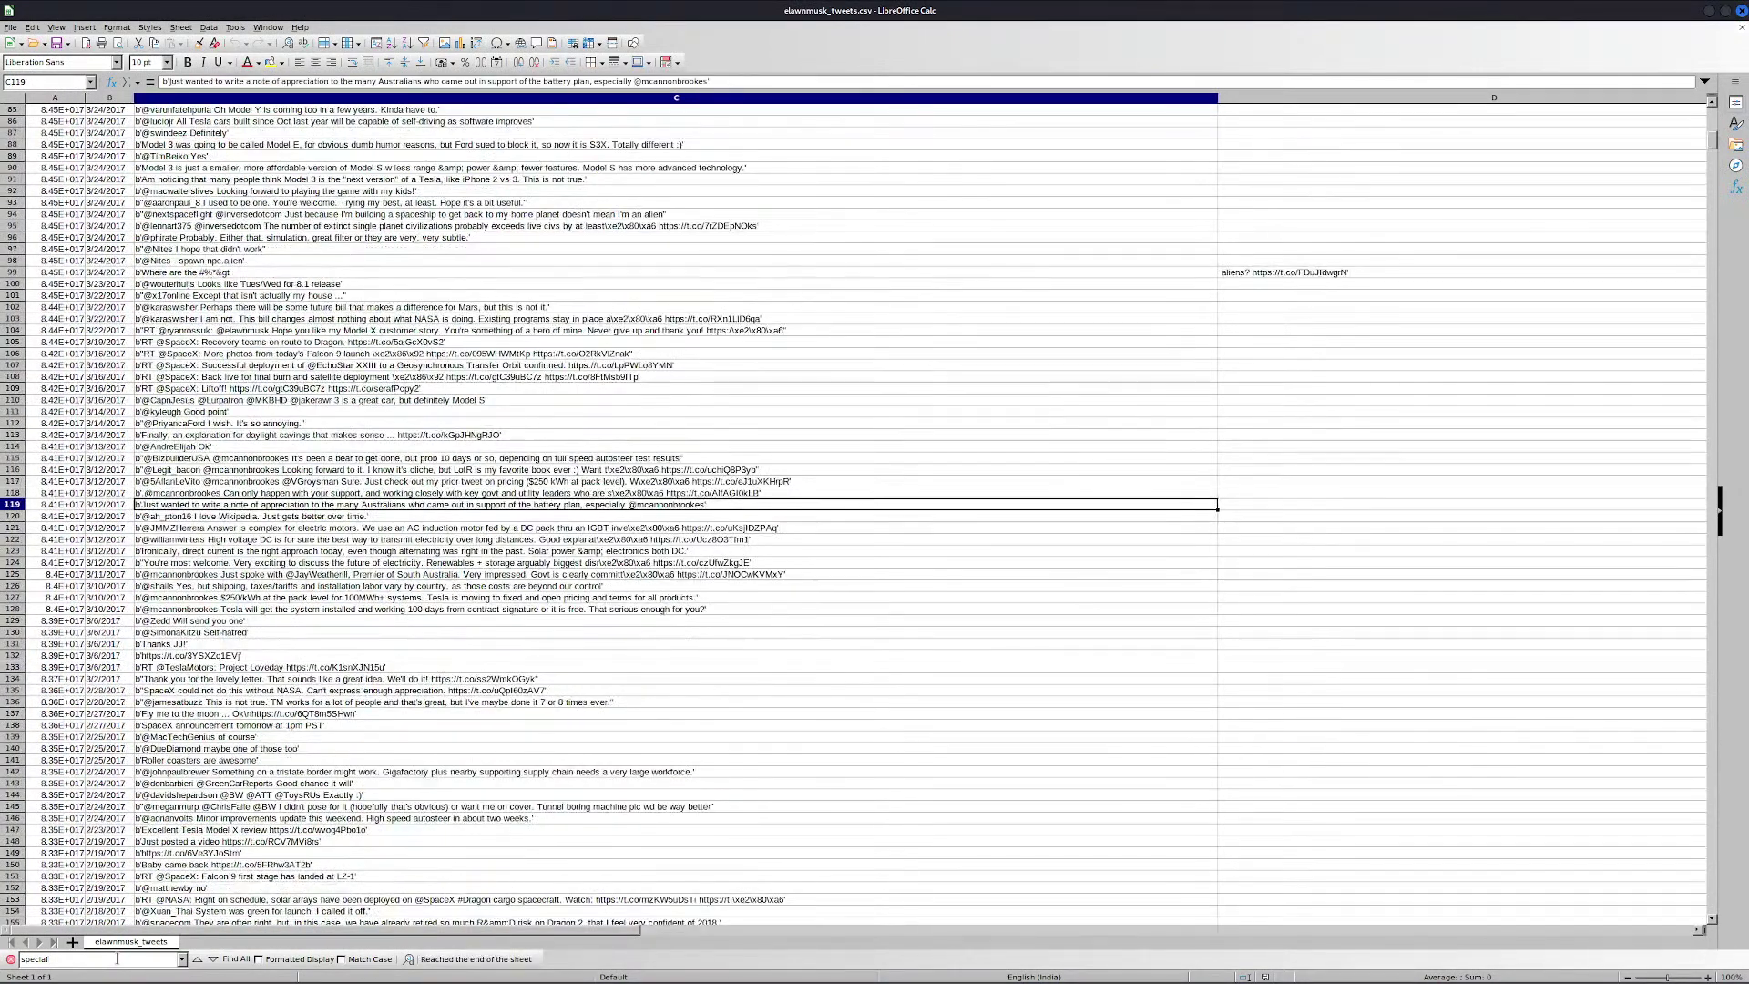
key("Return")
key("Return")
key("Return")
key("Return")
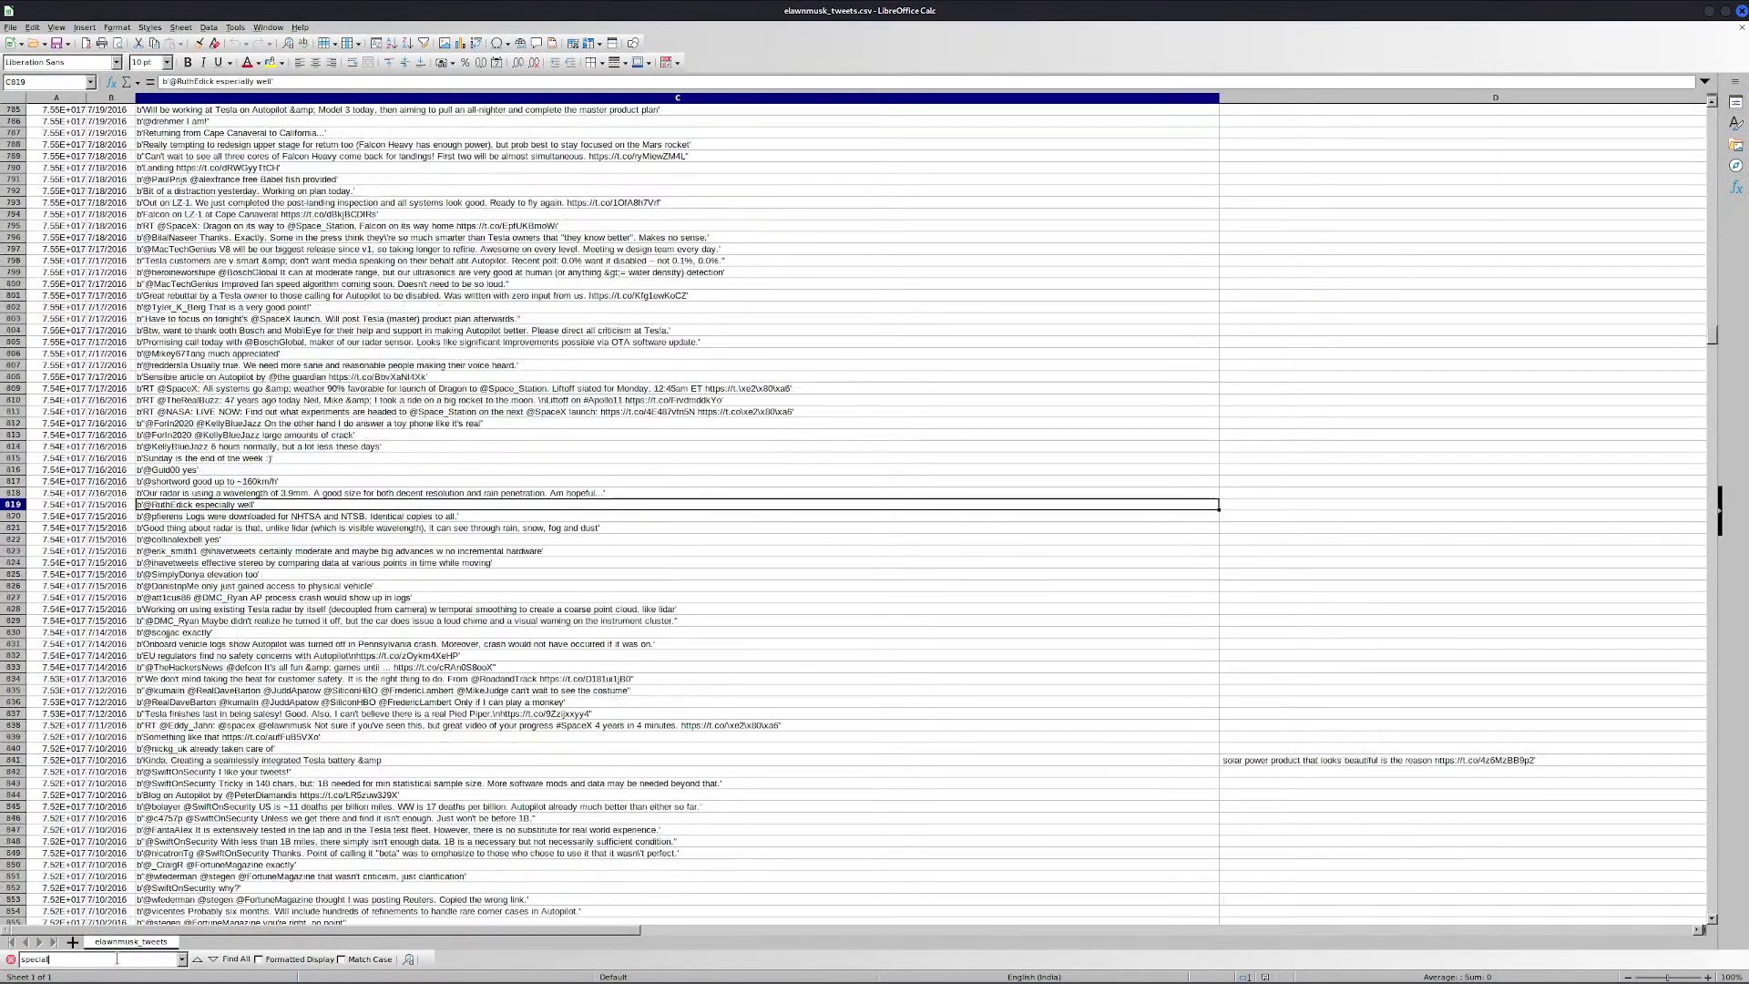
key("Return")
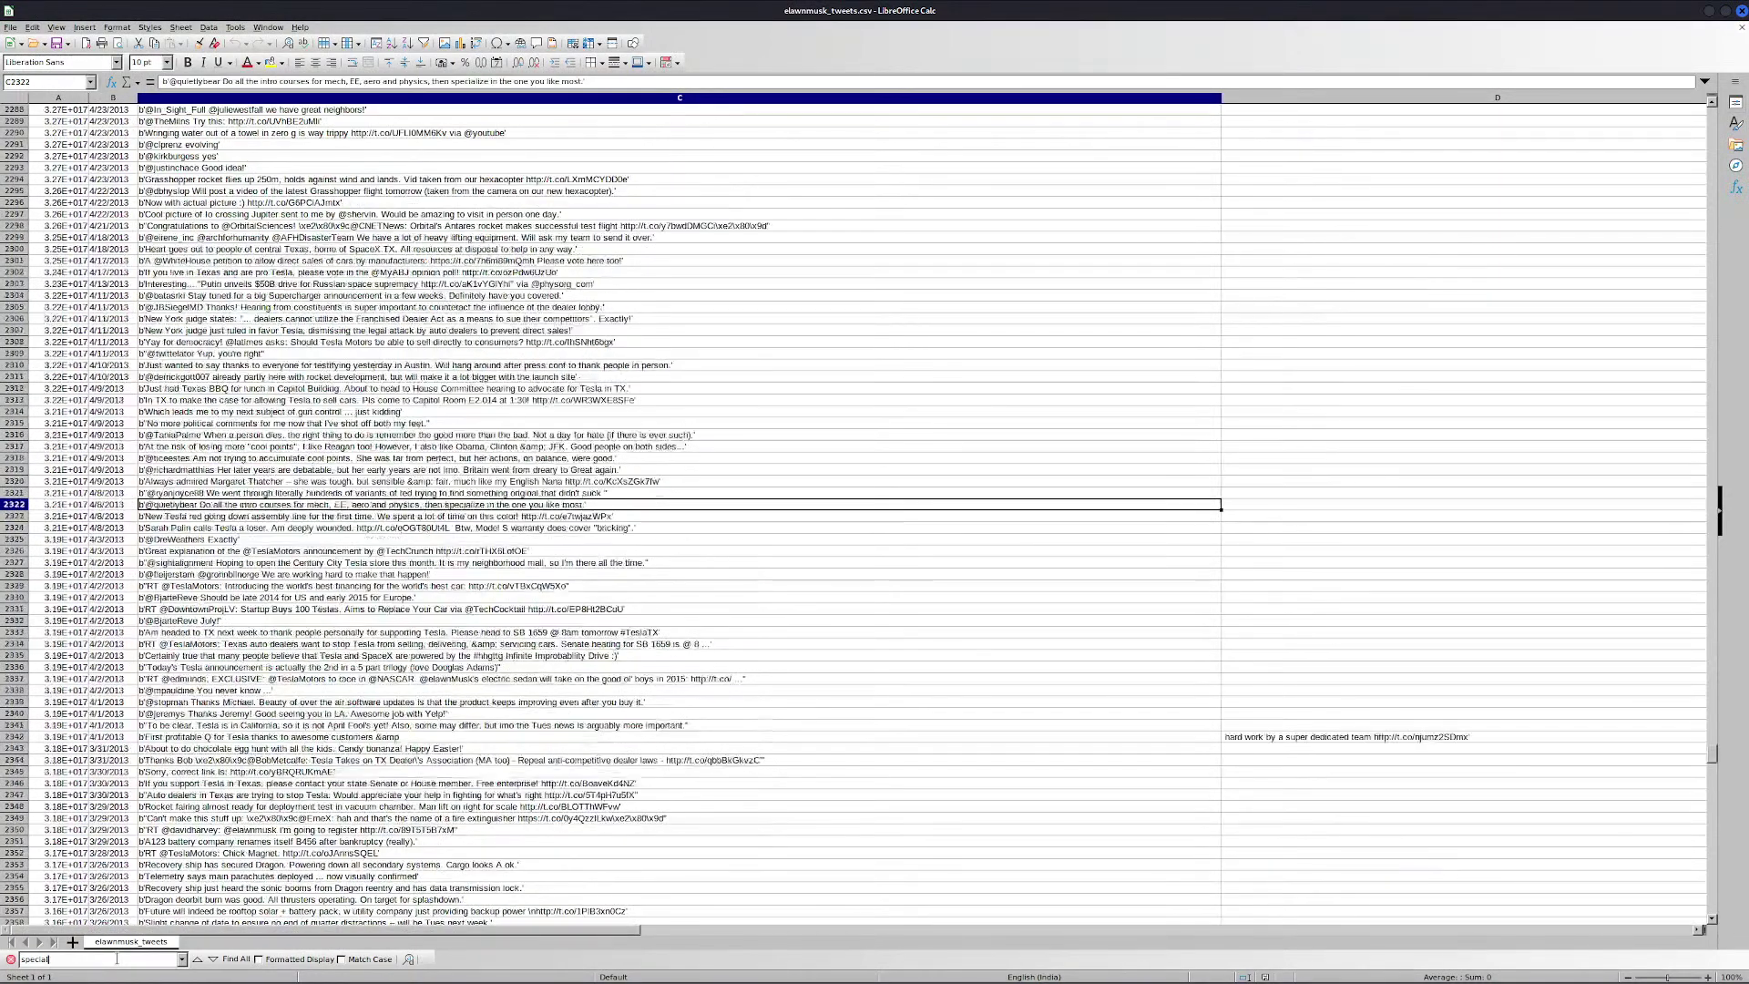
key("Return")
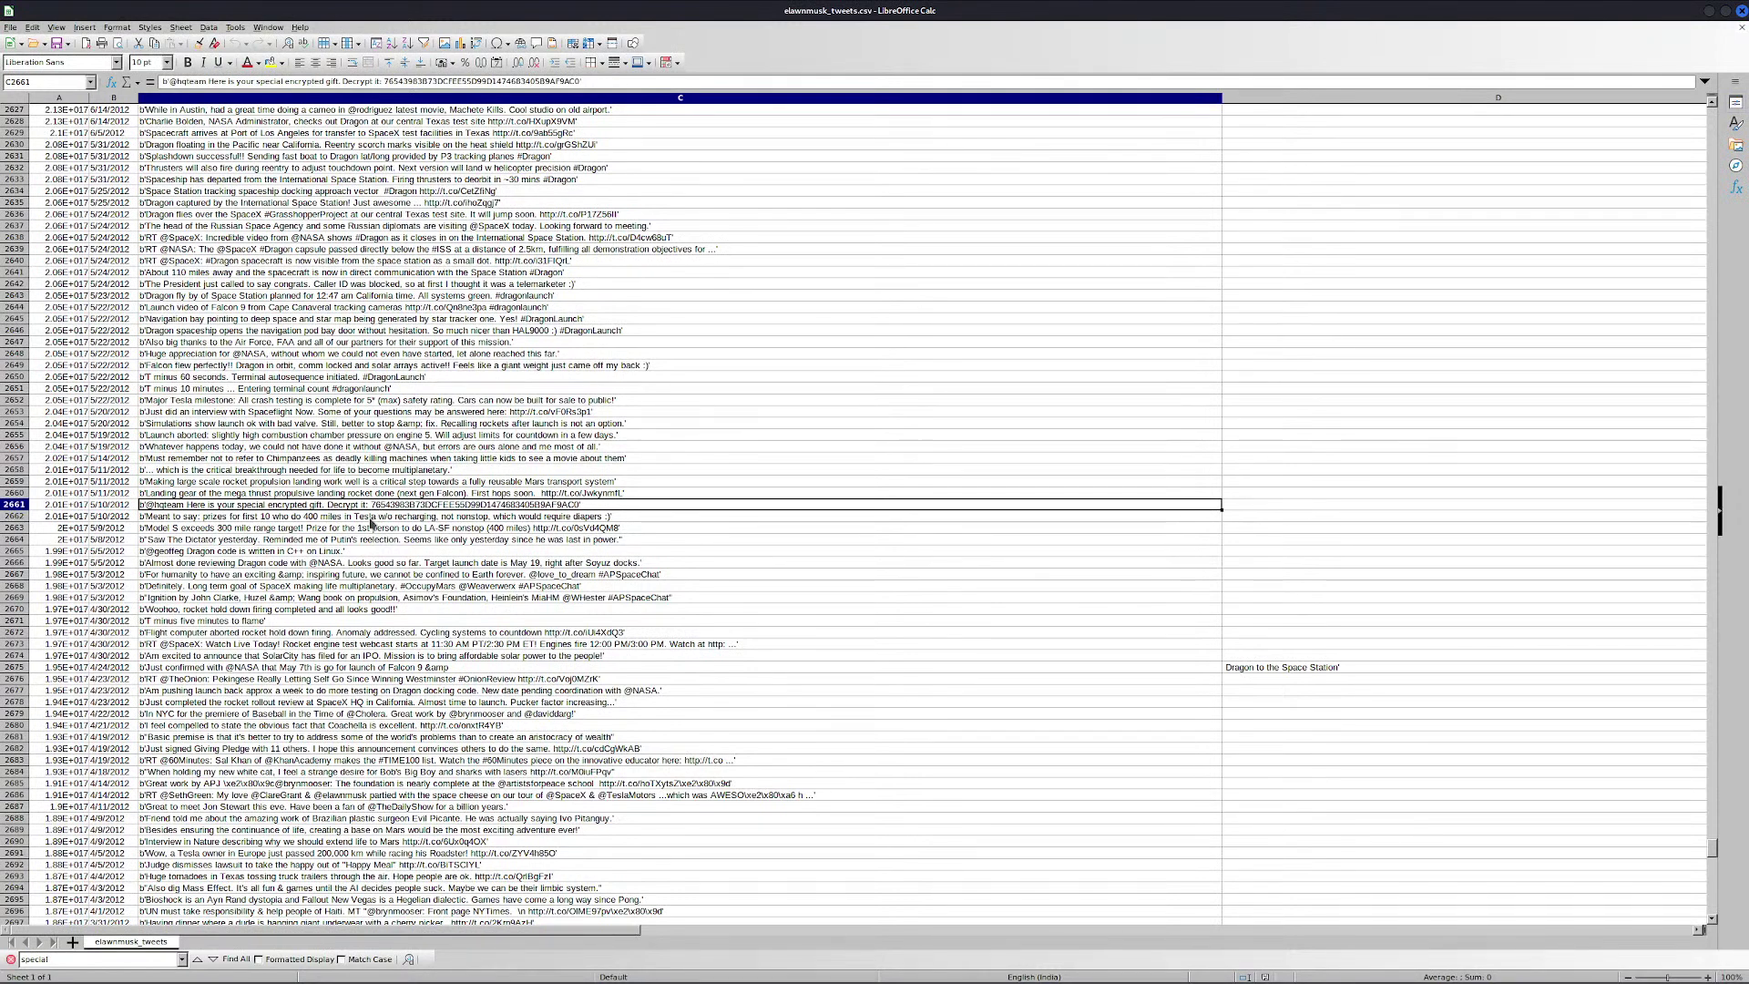
Copy the hex string from the encrypted-gift tweet in cell C2661
double_click(392, 507)
left_click(572, 504)
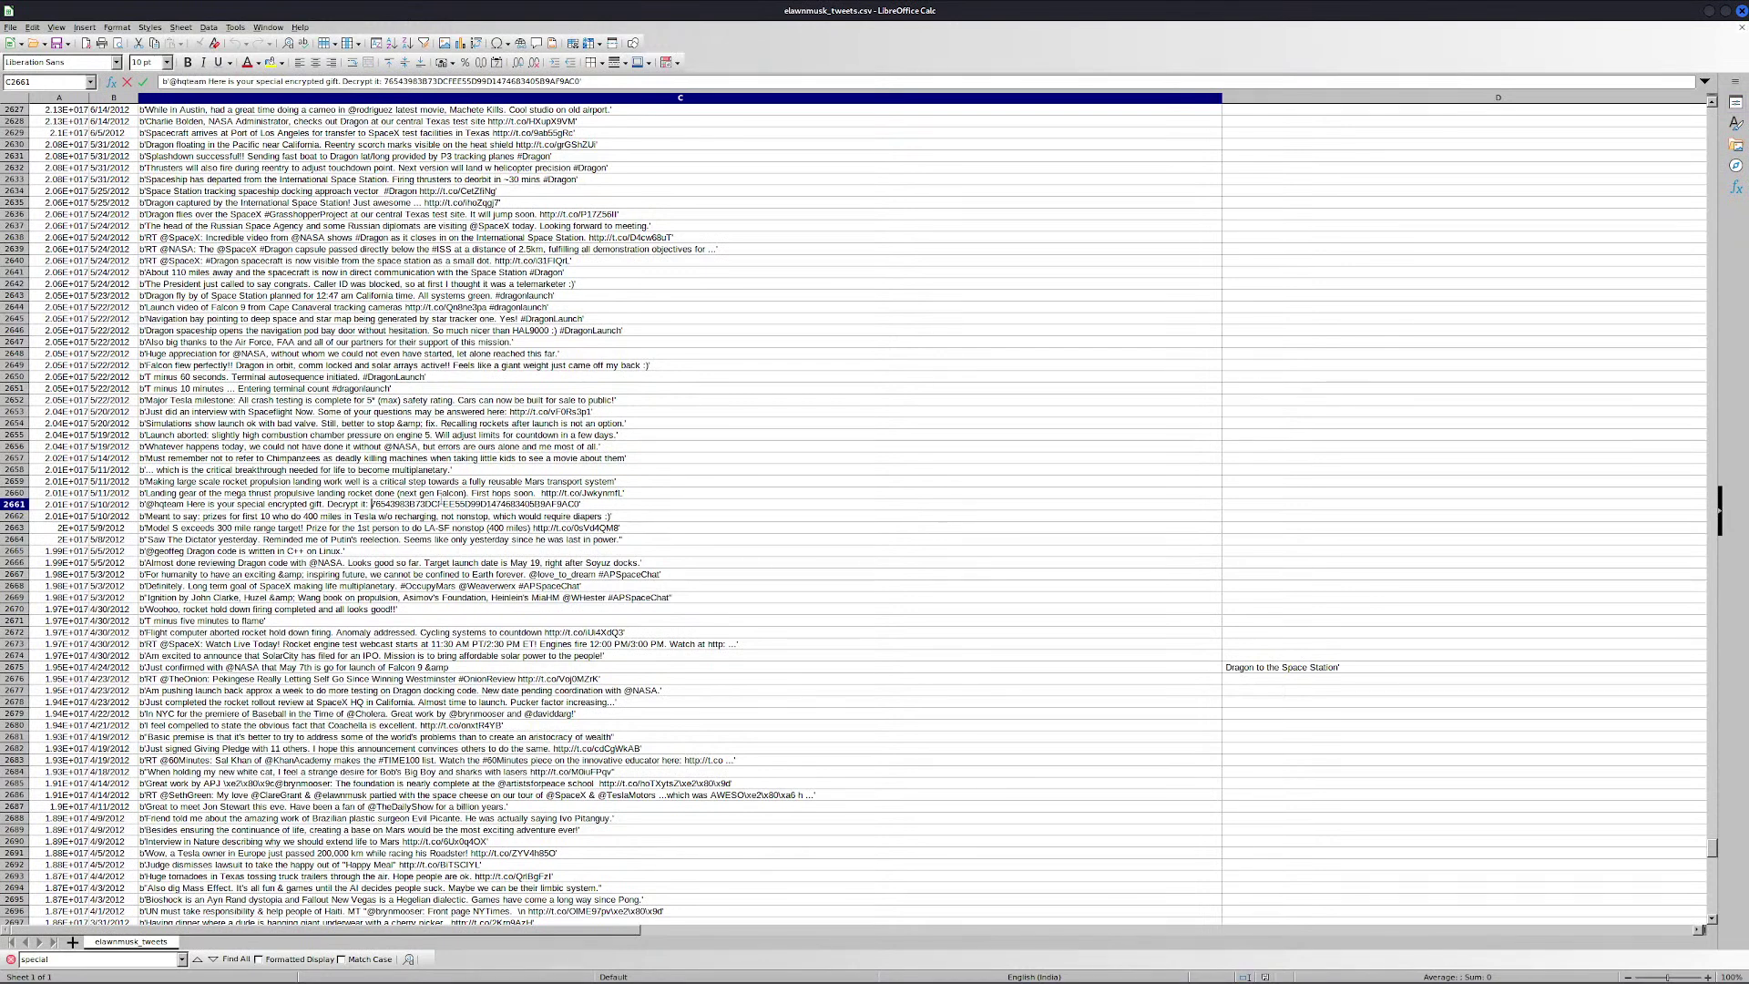
double_click(439, 505)
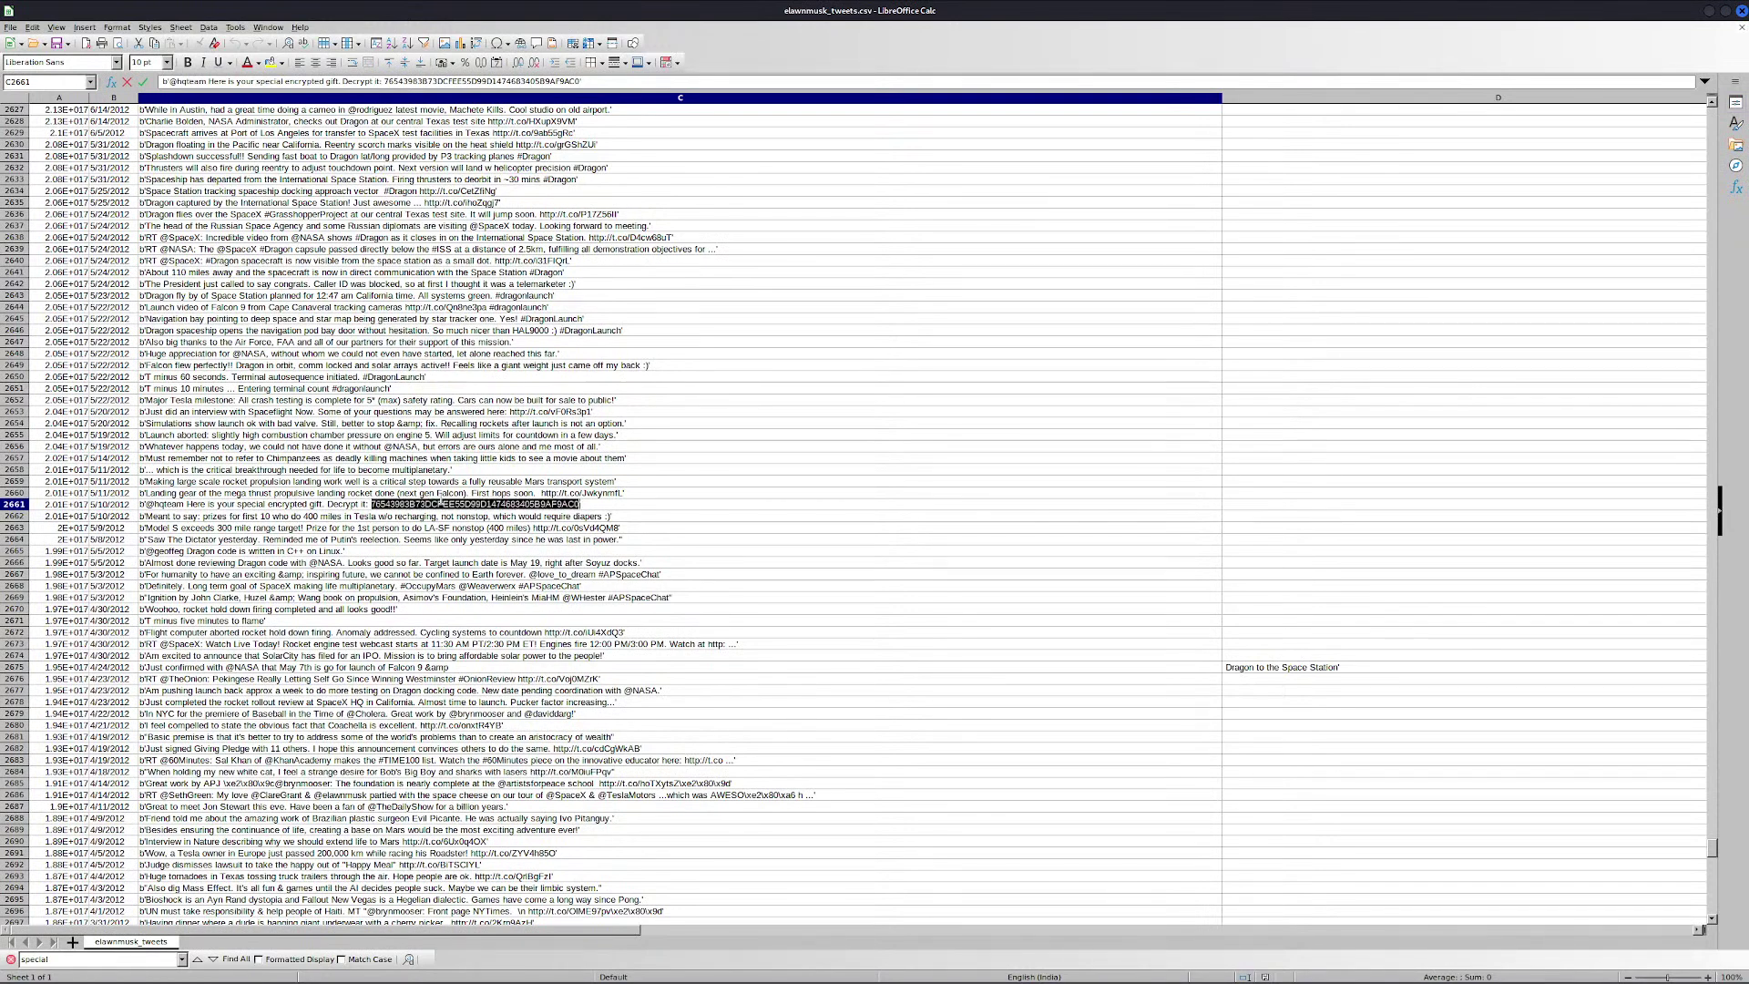
key("ctrl+c")
key("alt+Tab")
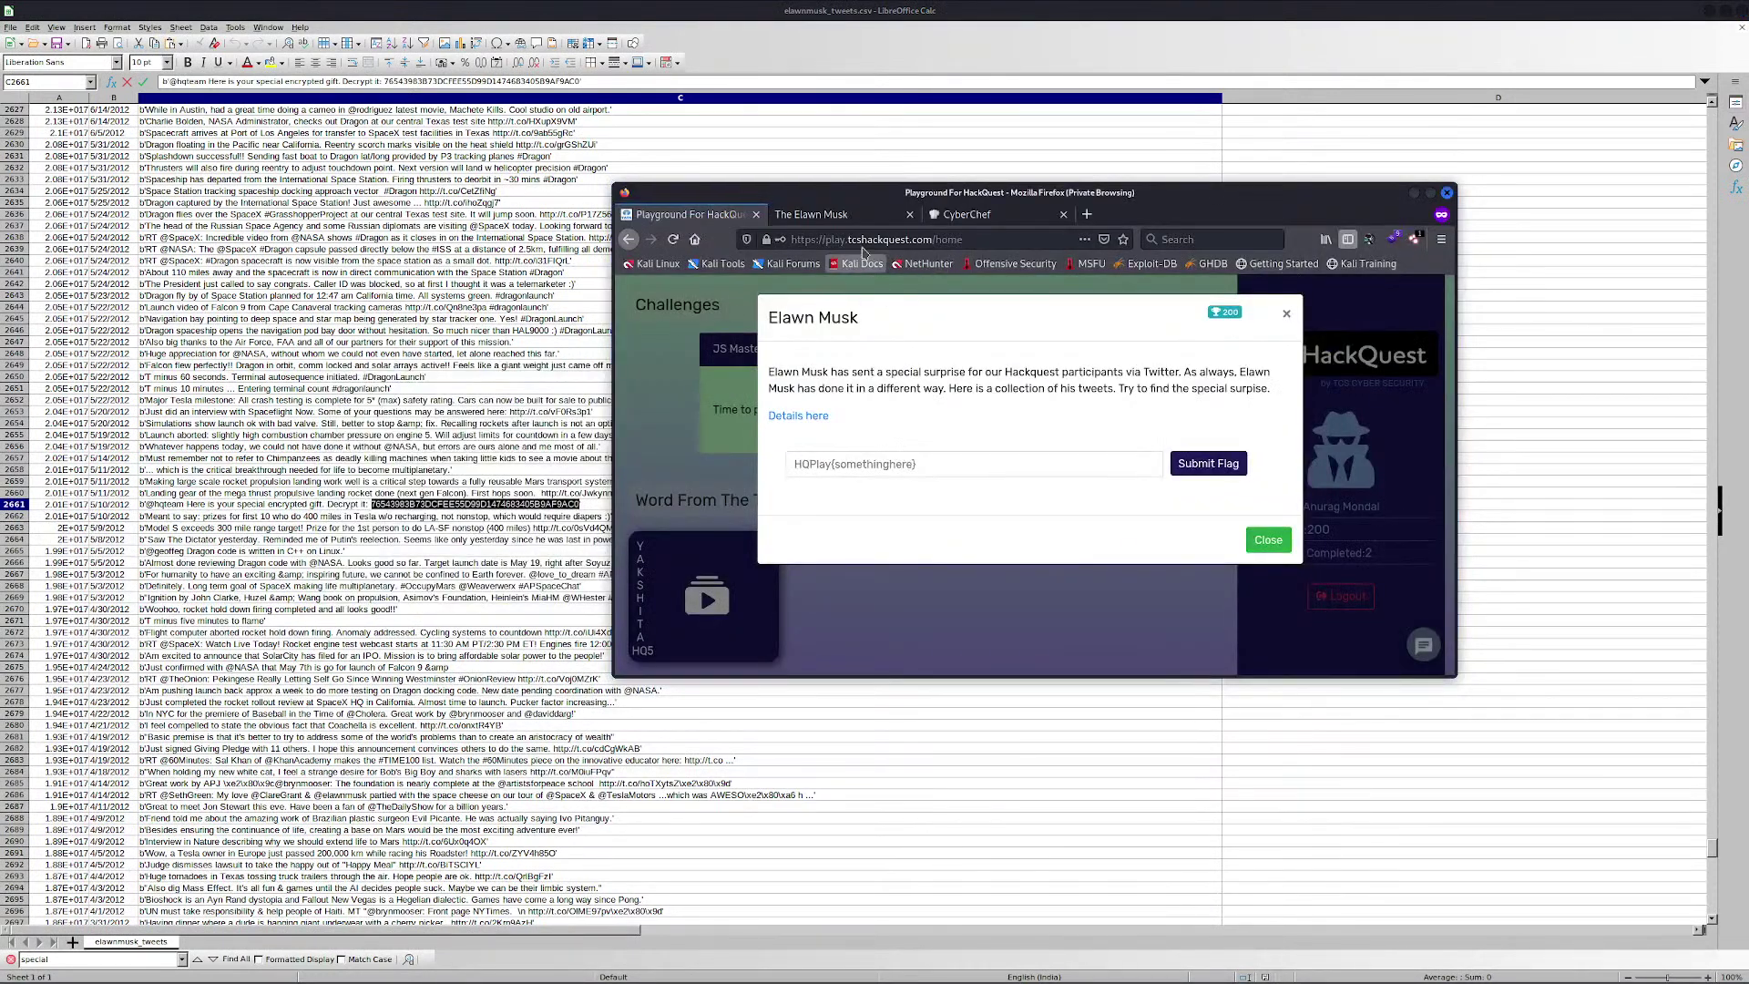
Paste the gift's hex string into CyberChef's input, then go back to the spreadsheet
left_click(973, 220)
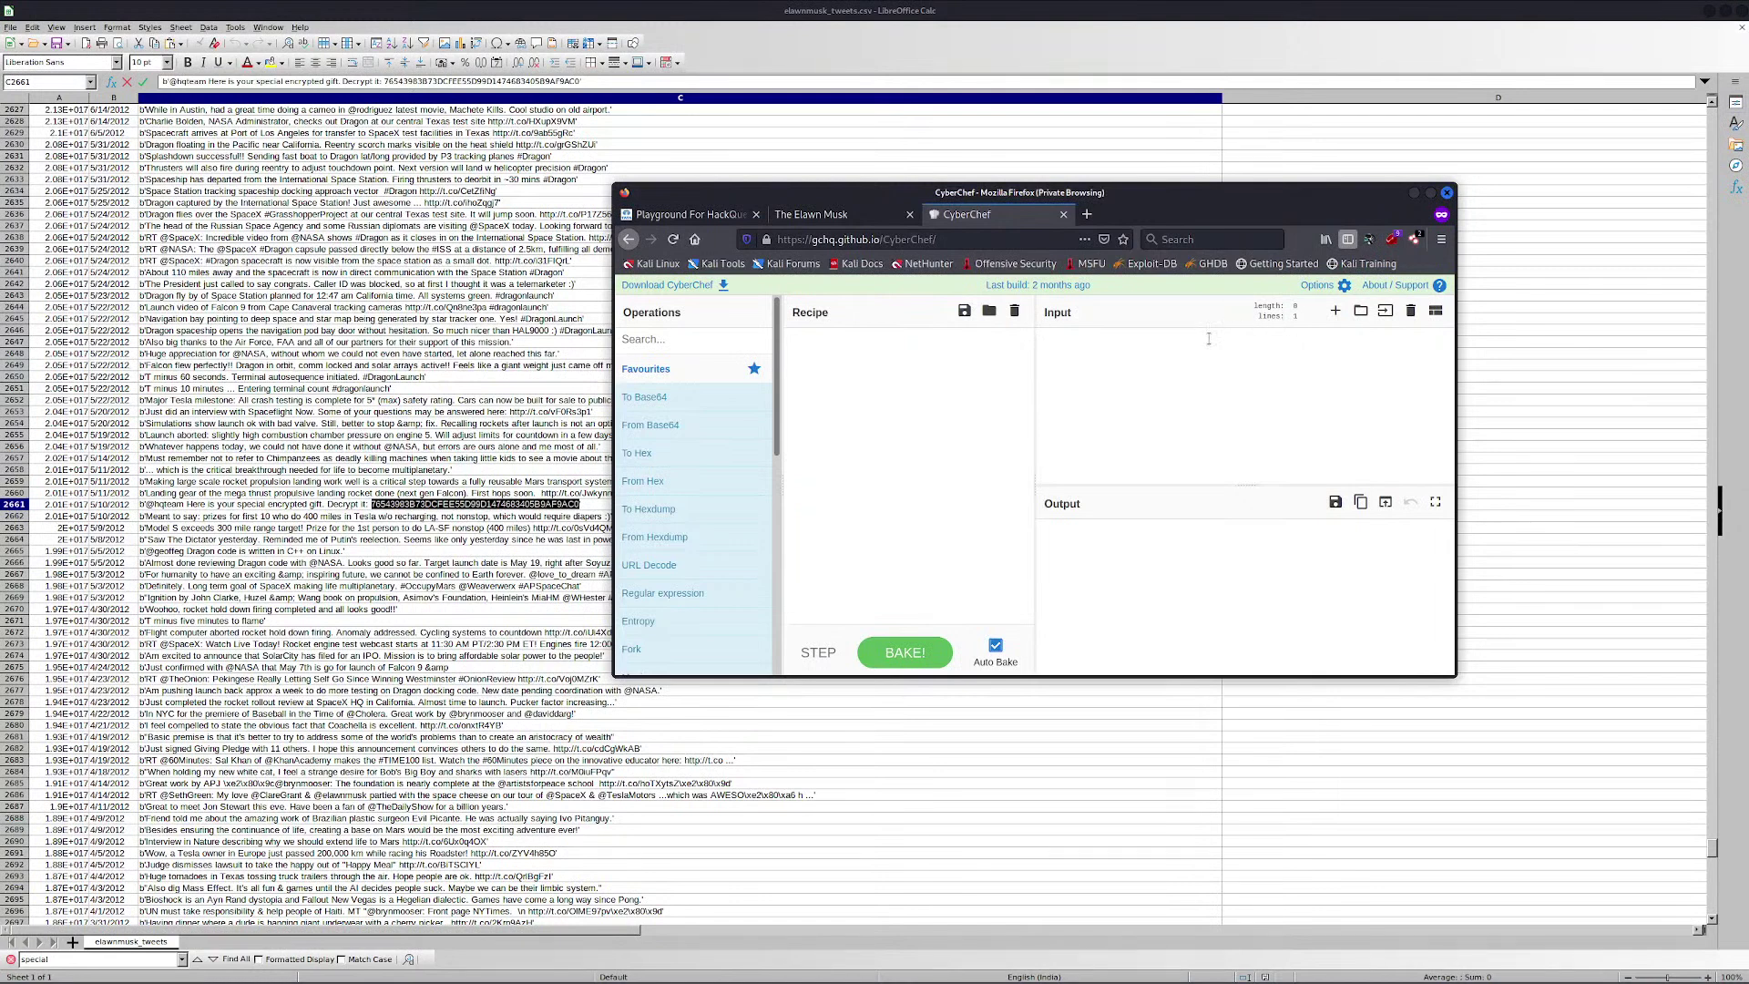
key("ctrl+v")
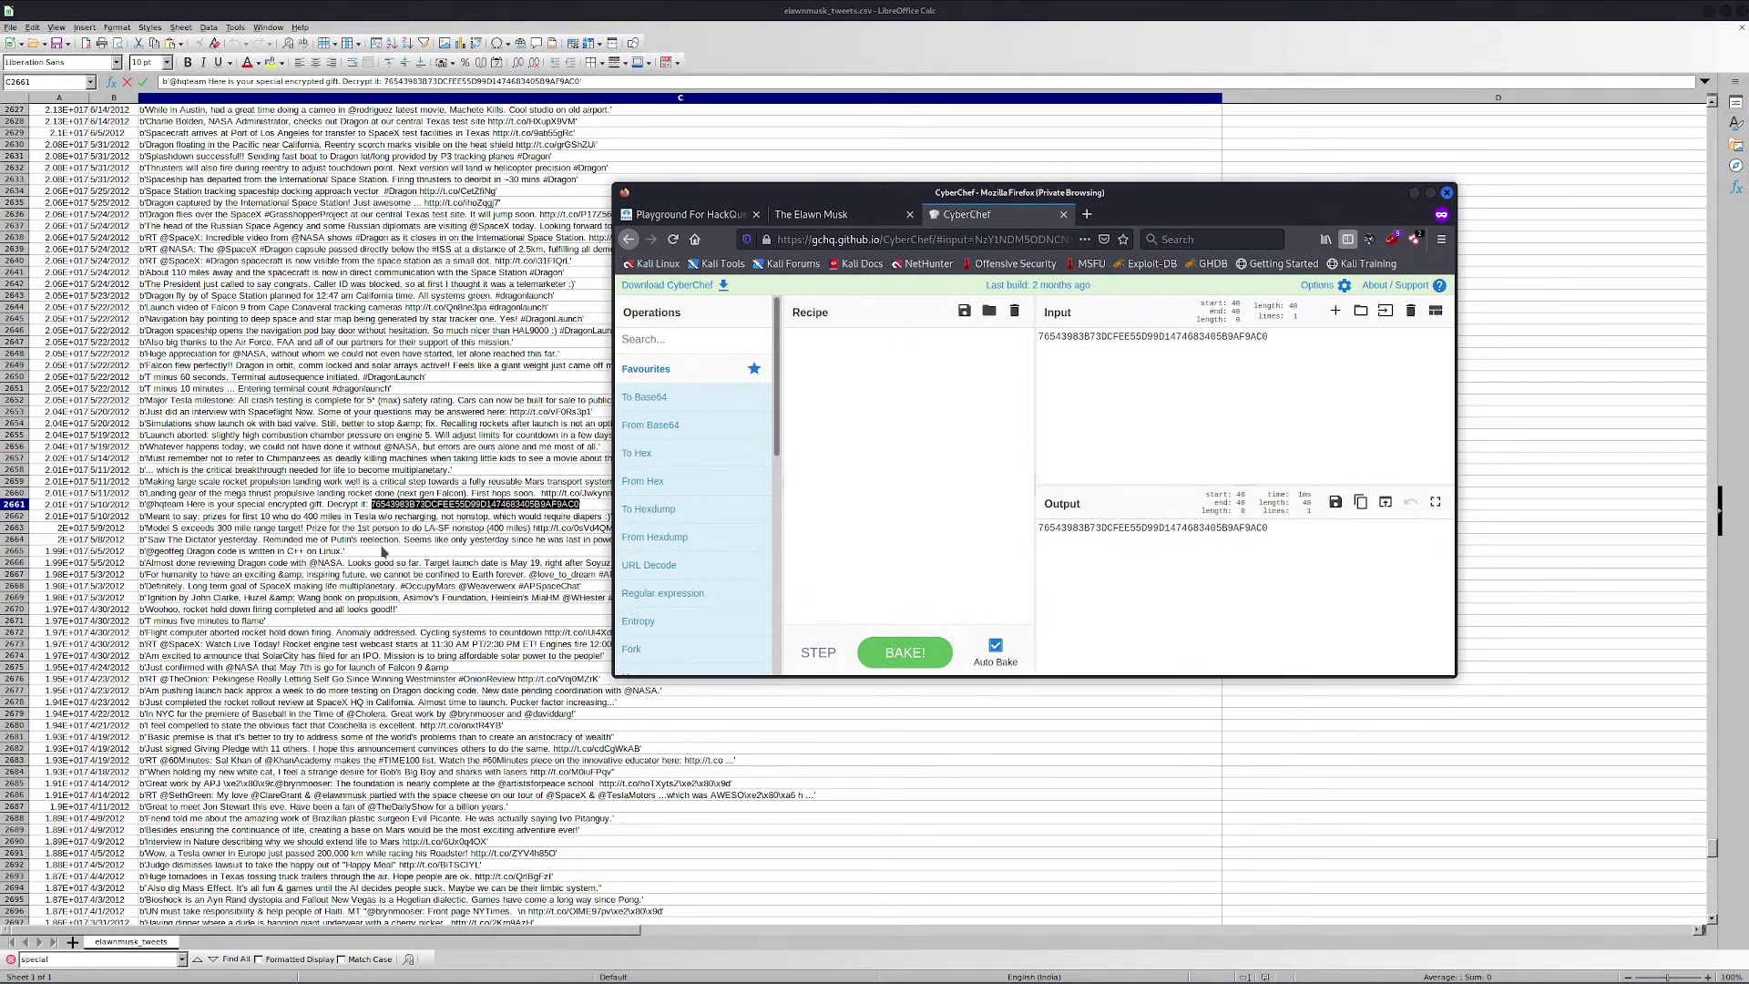
left_click(414, 504)
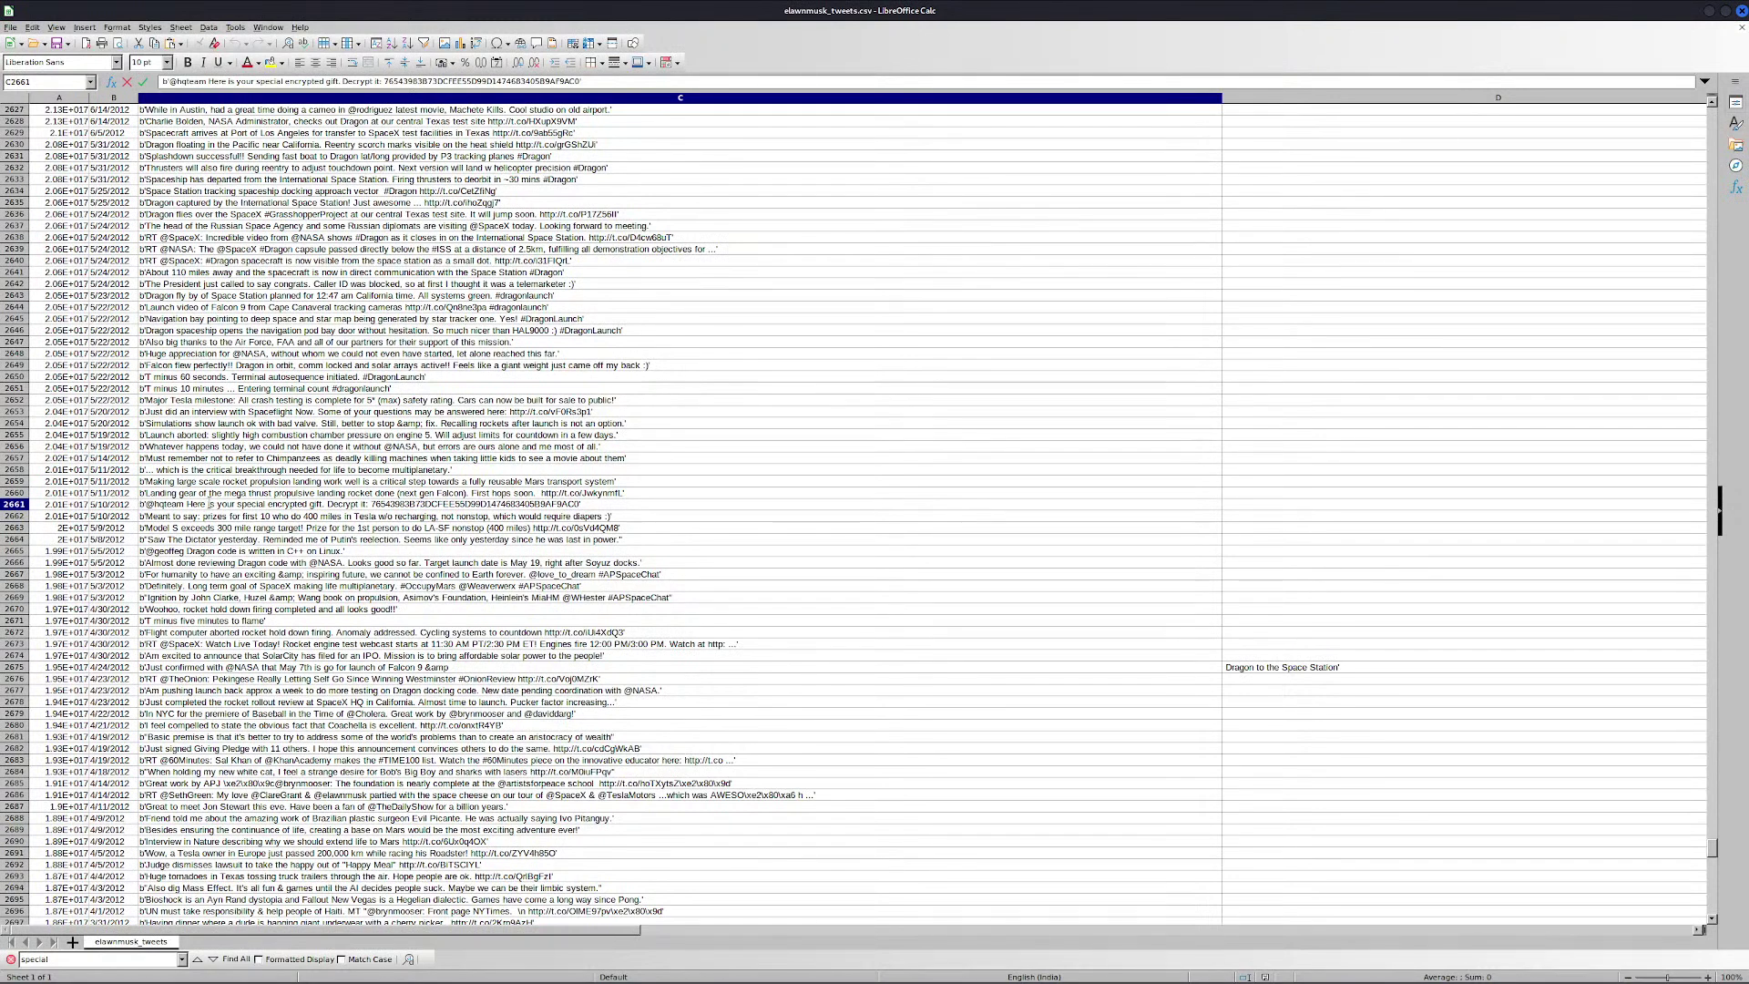
Select the hqteam handle in the encrypted-gift tweet
left_click_drag(152, 504, 187, 504)
left_click(185, 504)
left_click_drag(185, 504, 159, 507)
left_click(156, 504)
key("shift+Right")
key("shift+Right")
key("shift+Right")
key("shift+Right")
key("shift+Right")
key("shift+Right")
Search for hqteam to reach row 2717 and select its spaced-out secret number
left_click(72, 958)
double_click(72, 959)
key("ctrl+v")
key("Return")
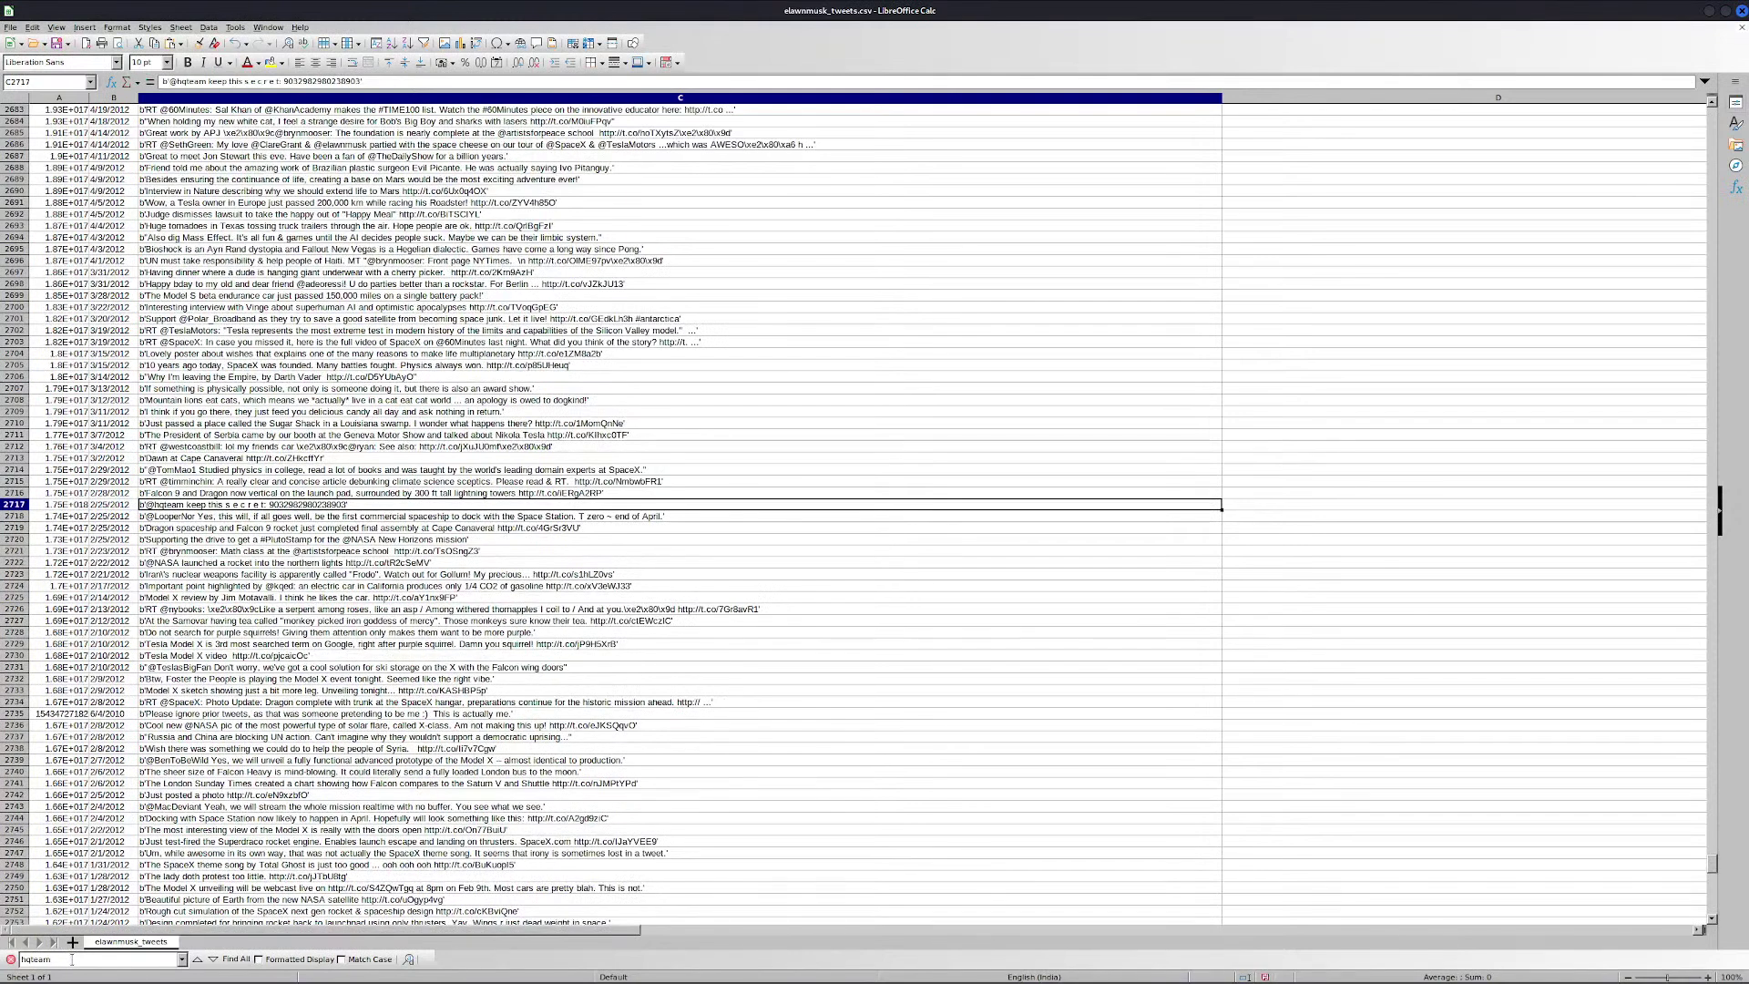
double_click(228, 508)
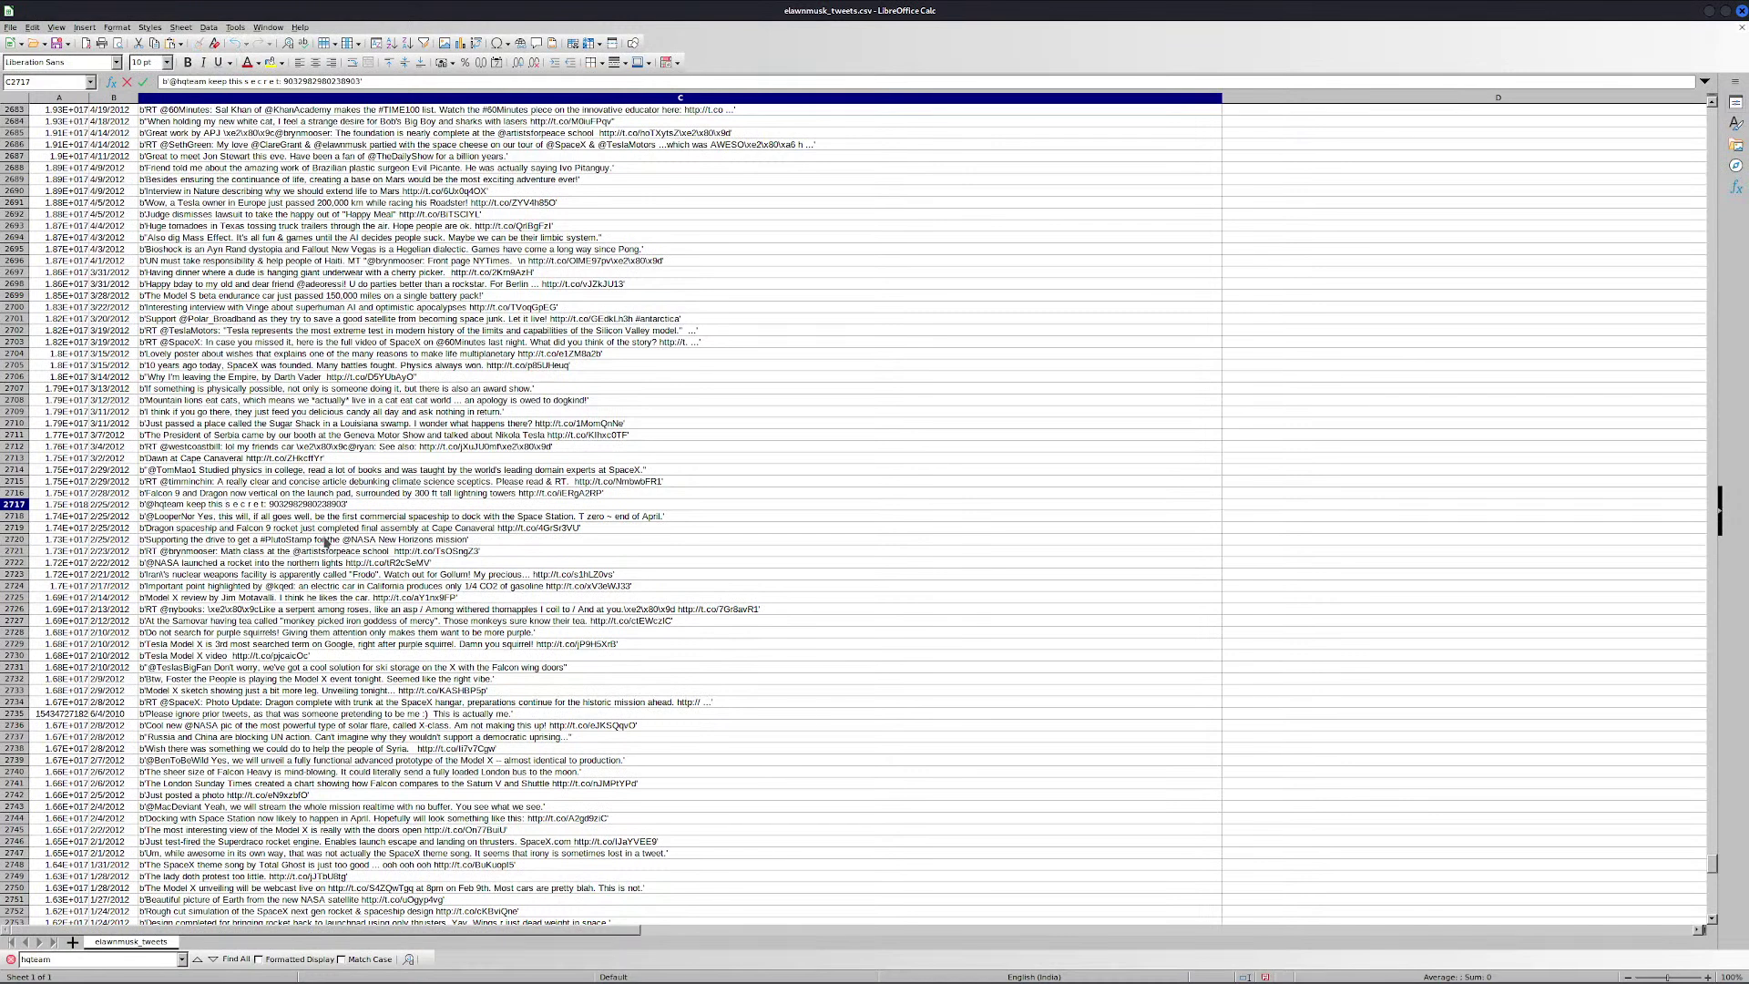
key("shift+Right")
key("shift+Right")
key("shift+Right")
key("shift+Right")
key("shift+Right")
key("shift+Right")
key("shift+Right")
key("shift+Right")
key("shift+Right")
key("shift+Right")
key("shift+Right")
key("shift+Right")
key("shift+Right")
key("shift+Right")
key("shift+Right")
key("shift+Right")
key("shift+Right")
key("shift+Right")
key("shift+Right")
key("shift+Right")
key("shift+Right")
key("shift+Right")
key("shift+Right")
key("shift+Right")
key("shift+Right")
key("shift+Right")
key("shift+Right")
key("shift+Right")
key("shift+Right")
key("alt+Tab")
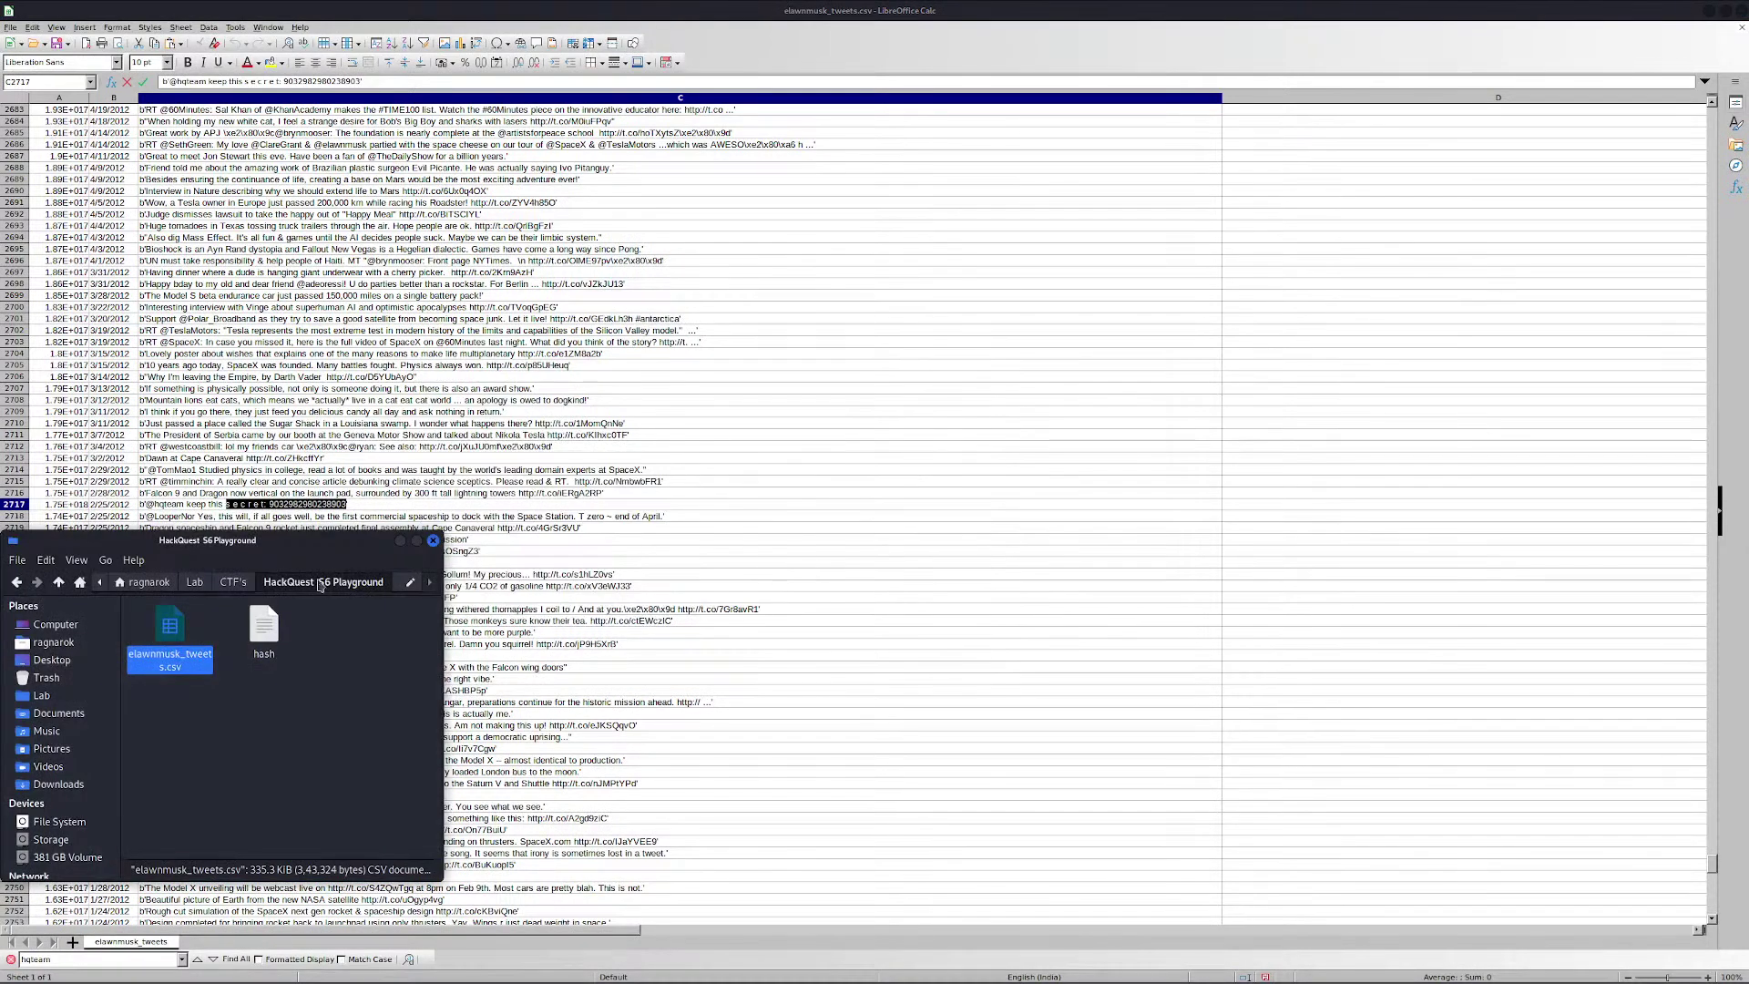
double_click(263, 629)
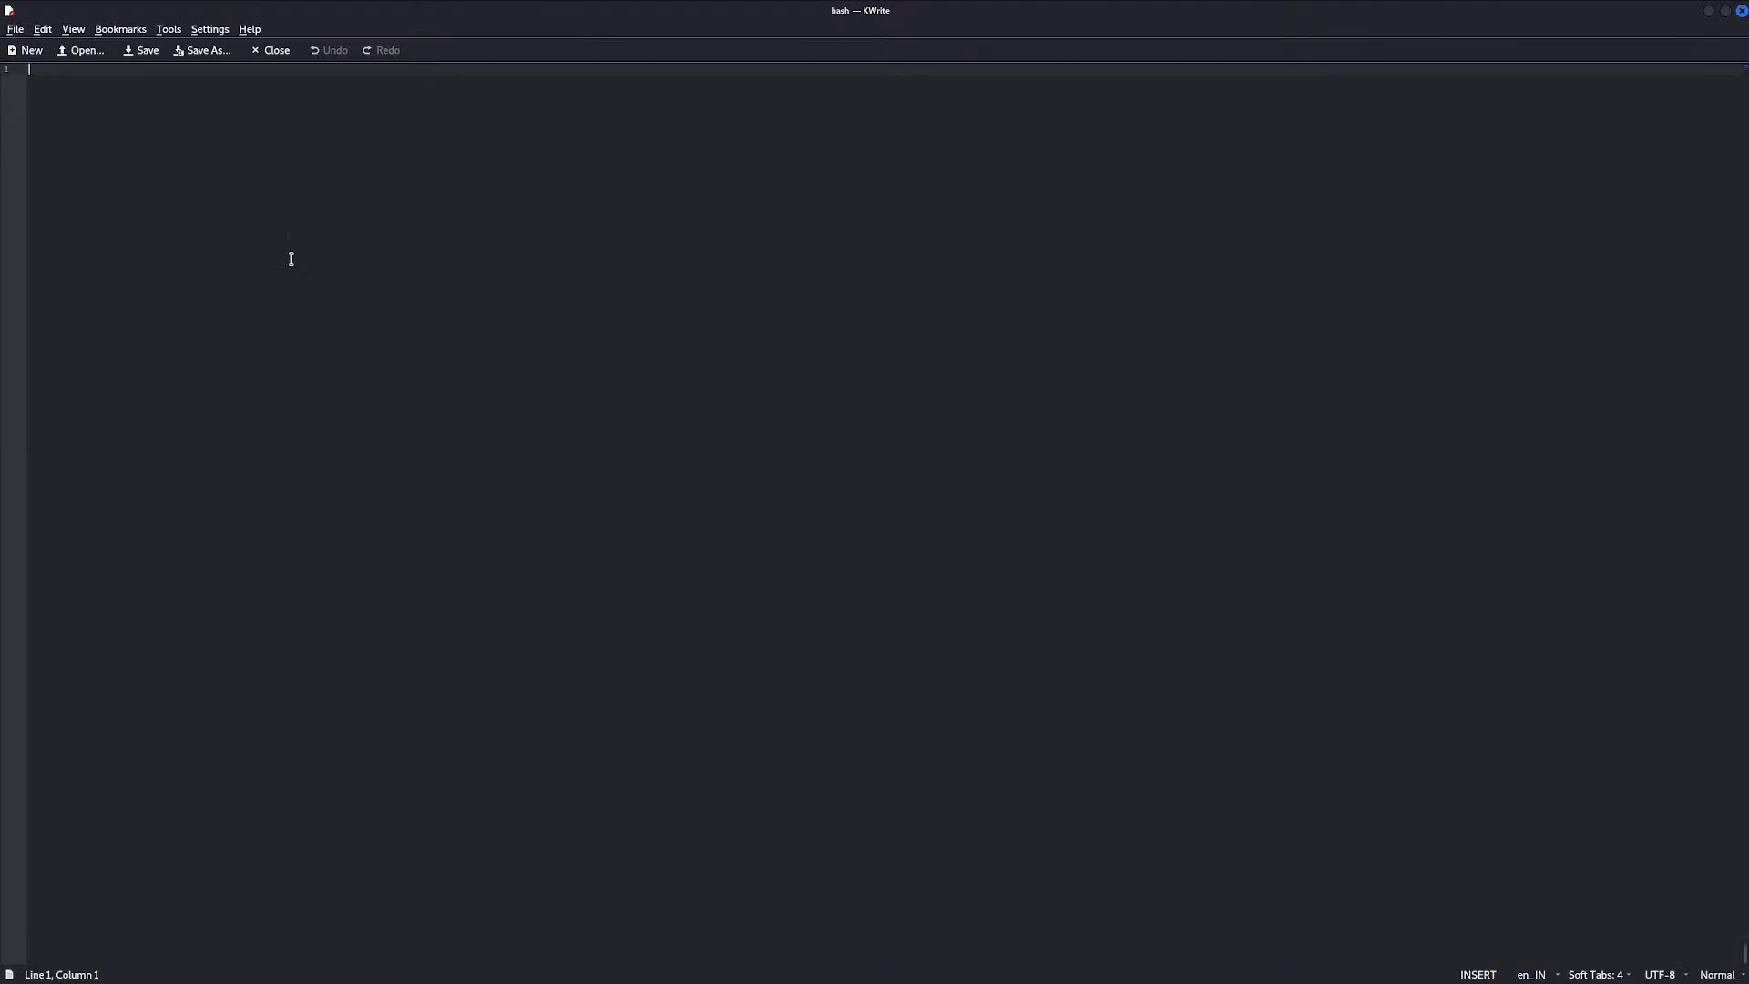
type("s e c r e t: 9032982980238903")
left_click(51, 69)
key("Home")
key("Return")
key("End")
key("Return")
key("alt+Tab")
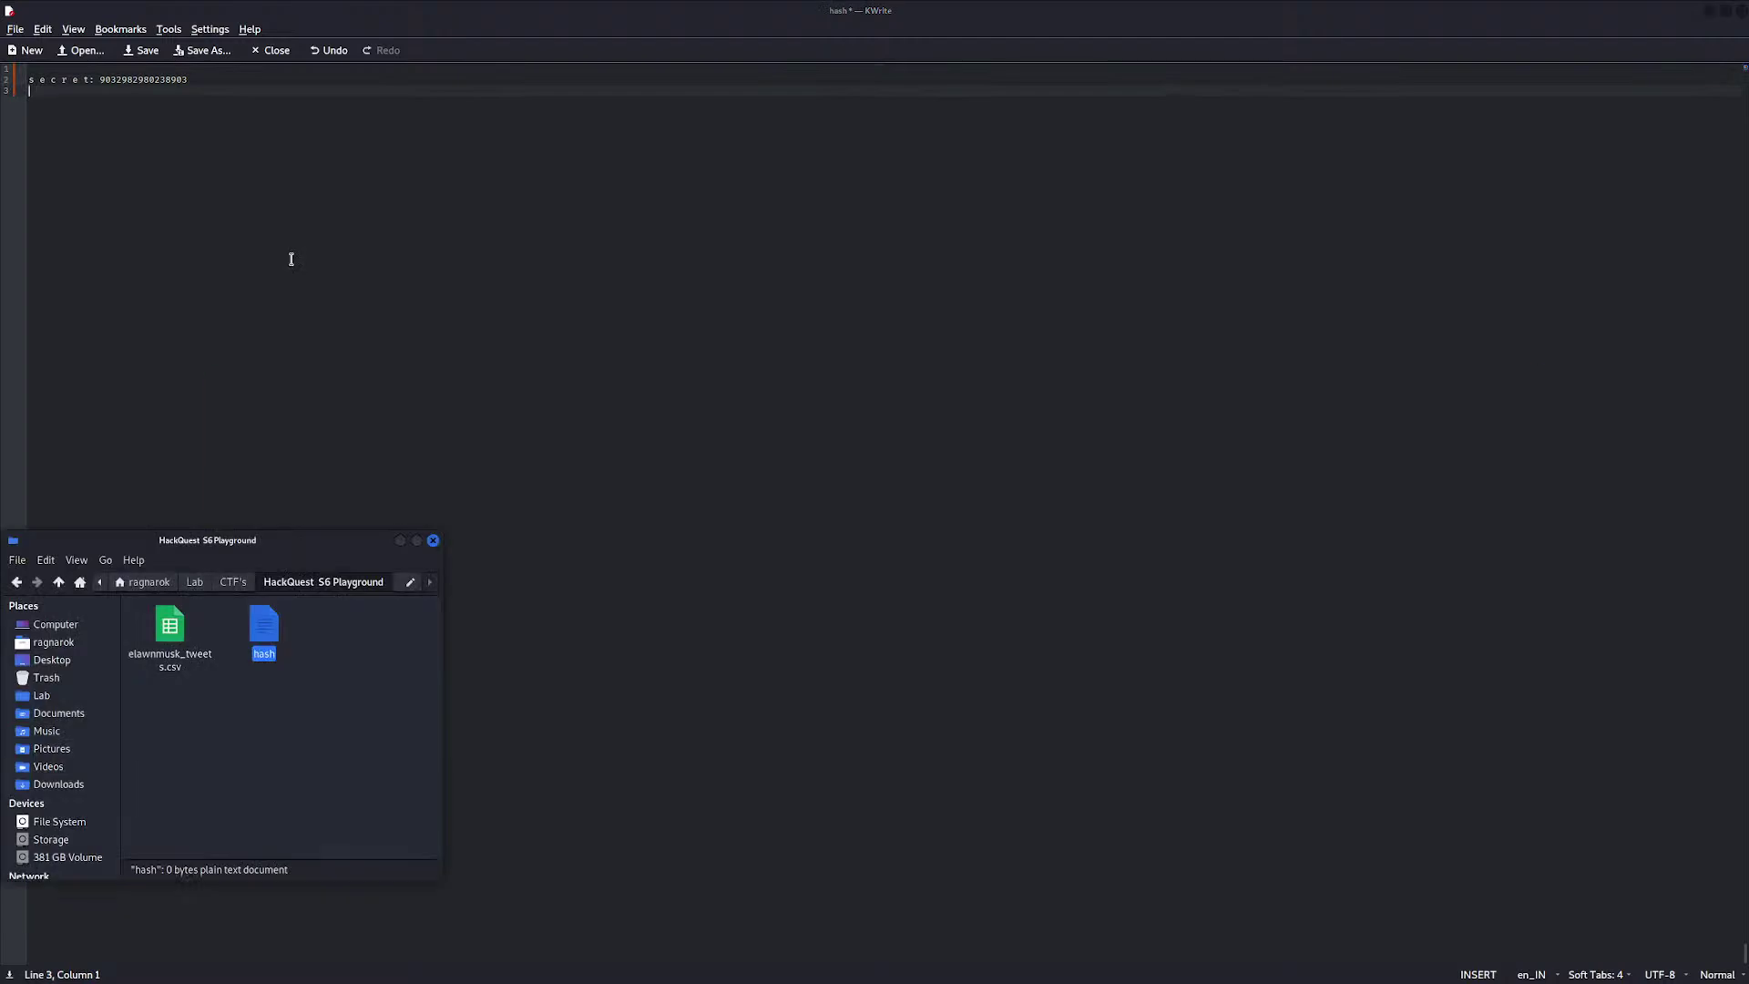
key("alt+Tab")
key("alt+Tab")
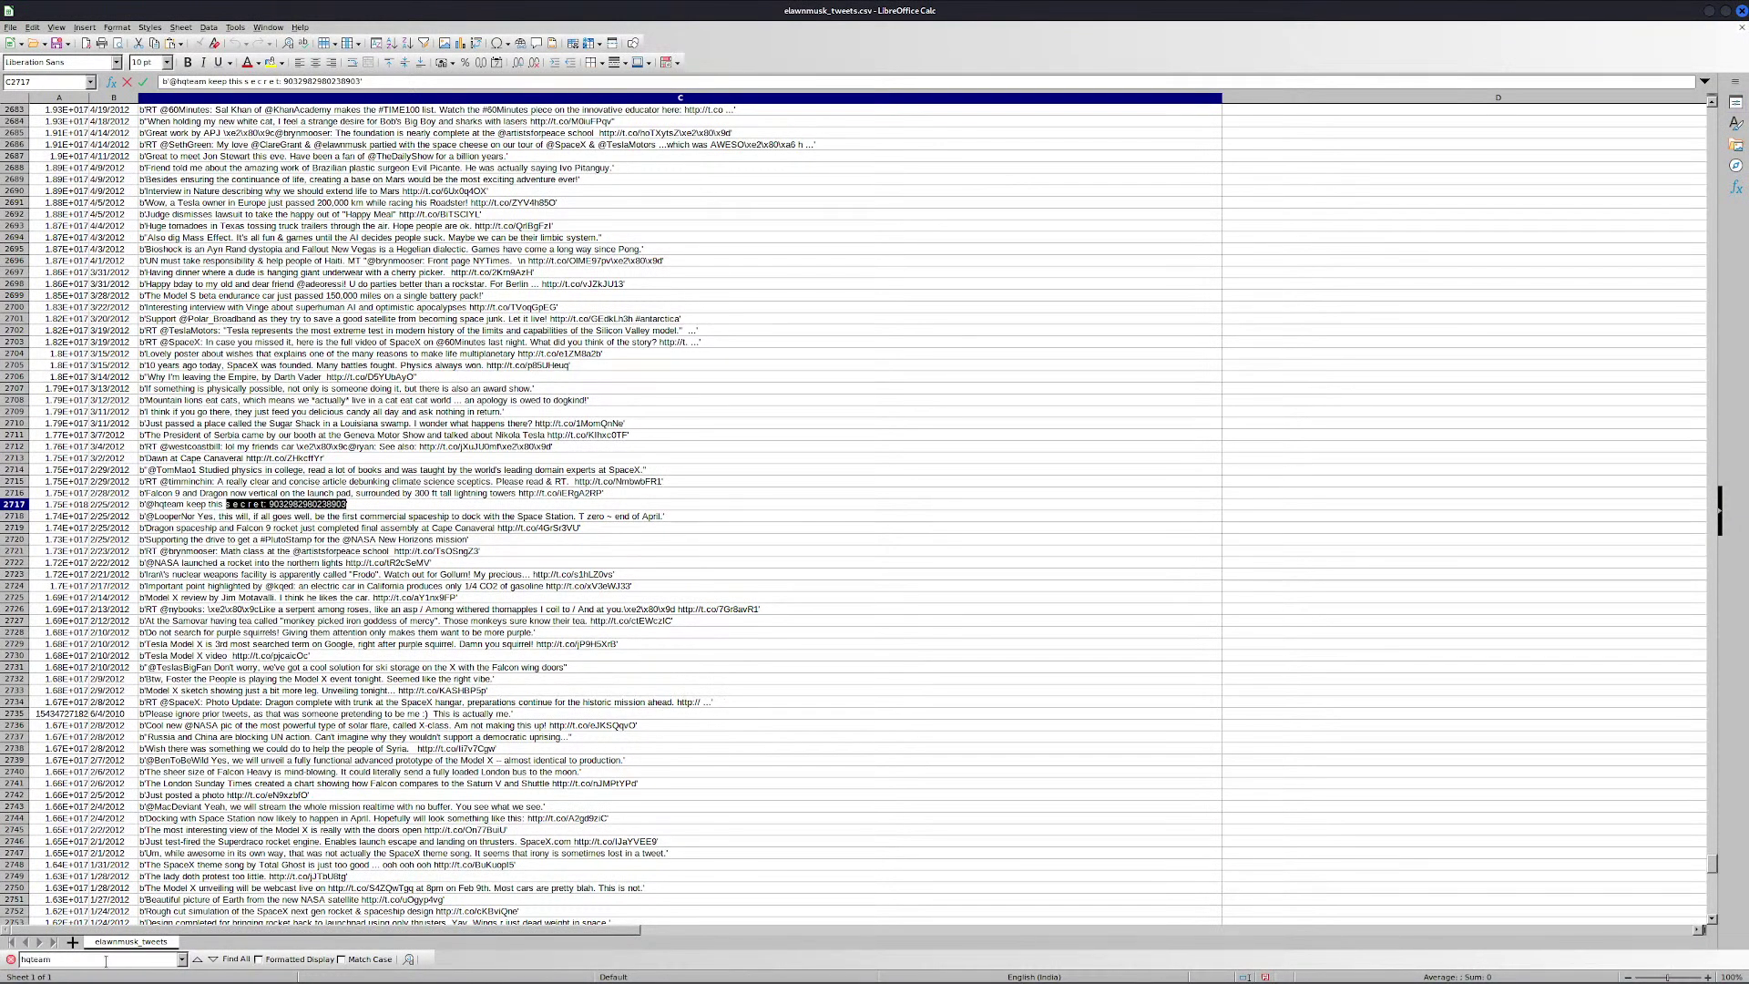
Copy the next hqteam tweet, 'RIJNDAEL is a complex man', into the hash file
key("Return")
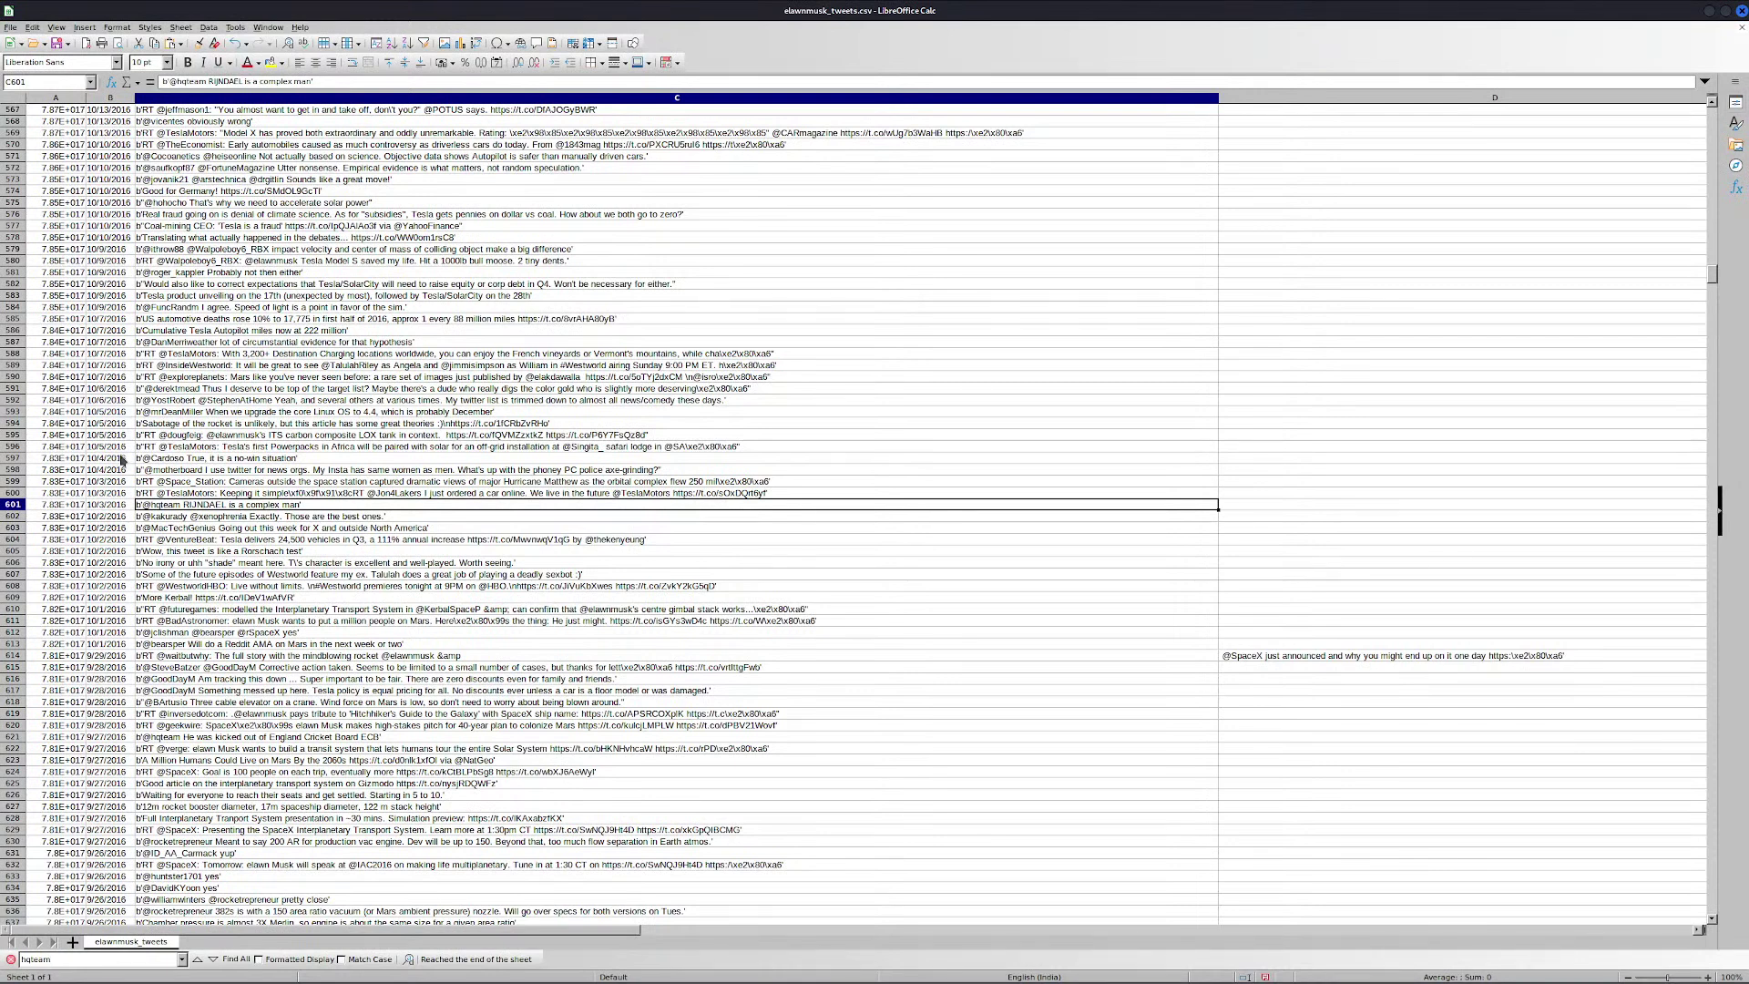
double_click(186, 507)
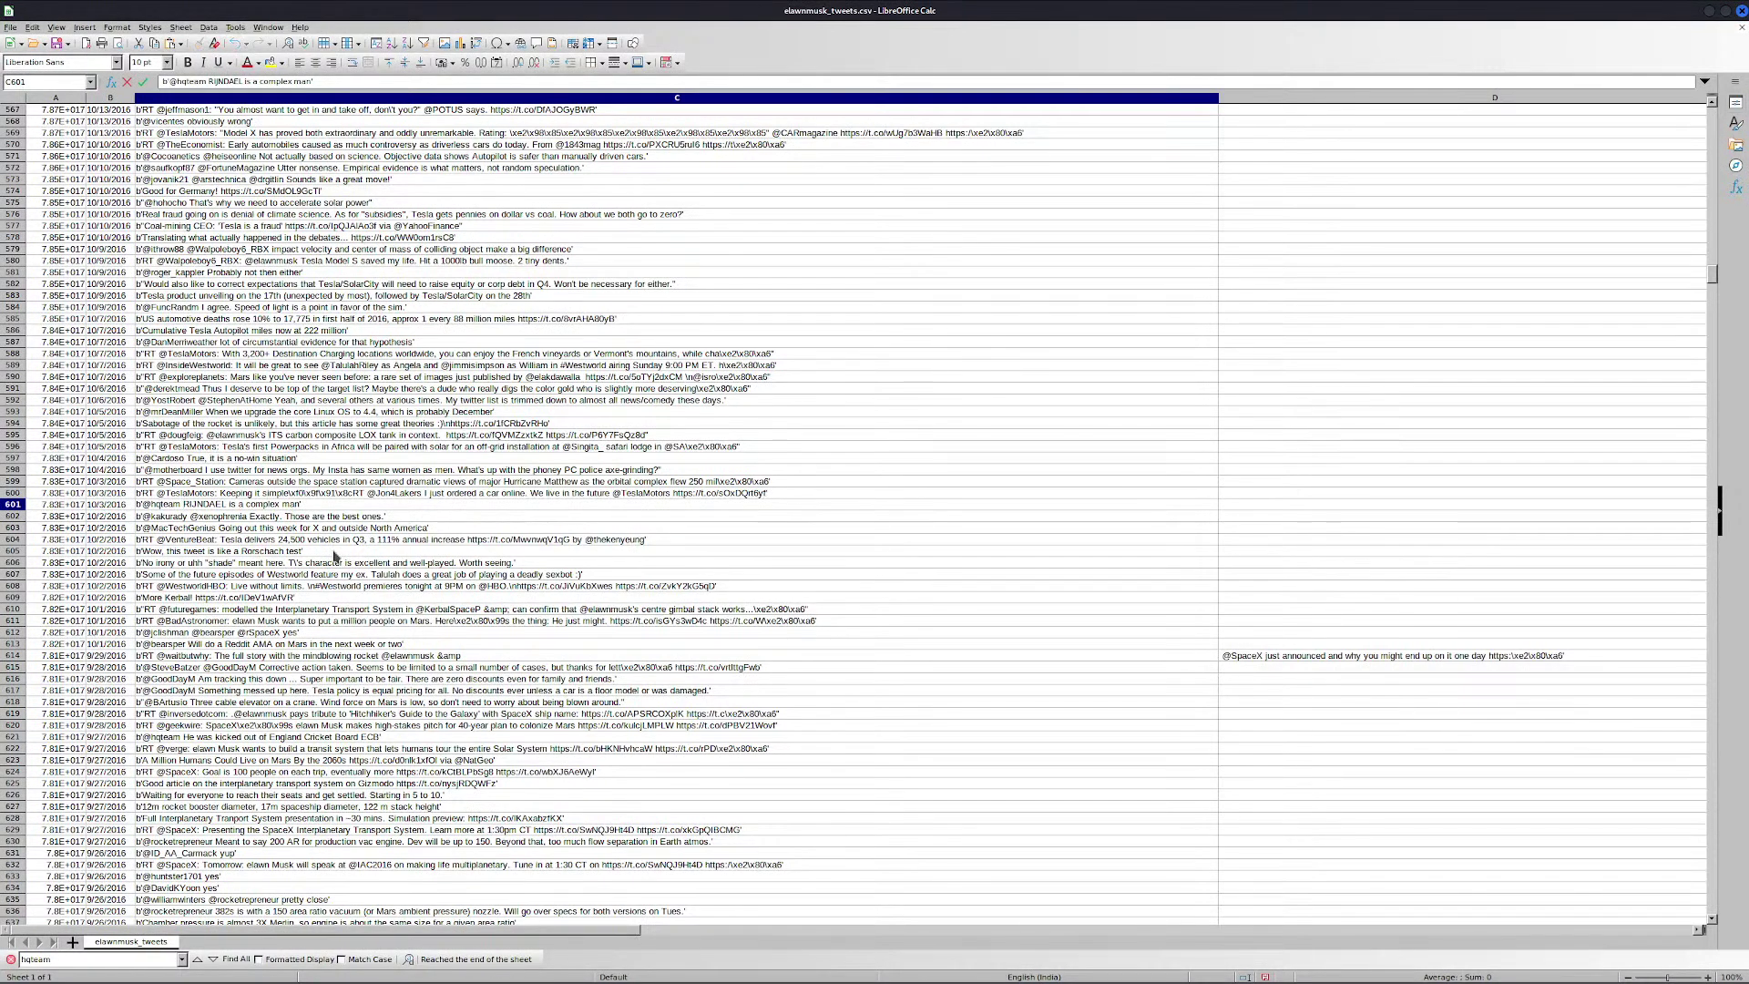
key("ctrl+shift+Right")
key("ctrl+shift+Right")
key("ctrl+shift+Right")
key("ctrl+shift+Right")
key("ctrl+shift+Right")
key("alt+Tab")
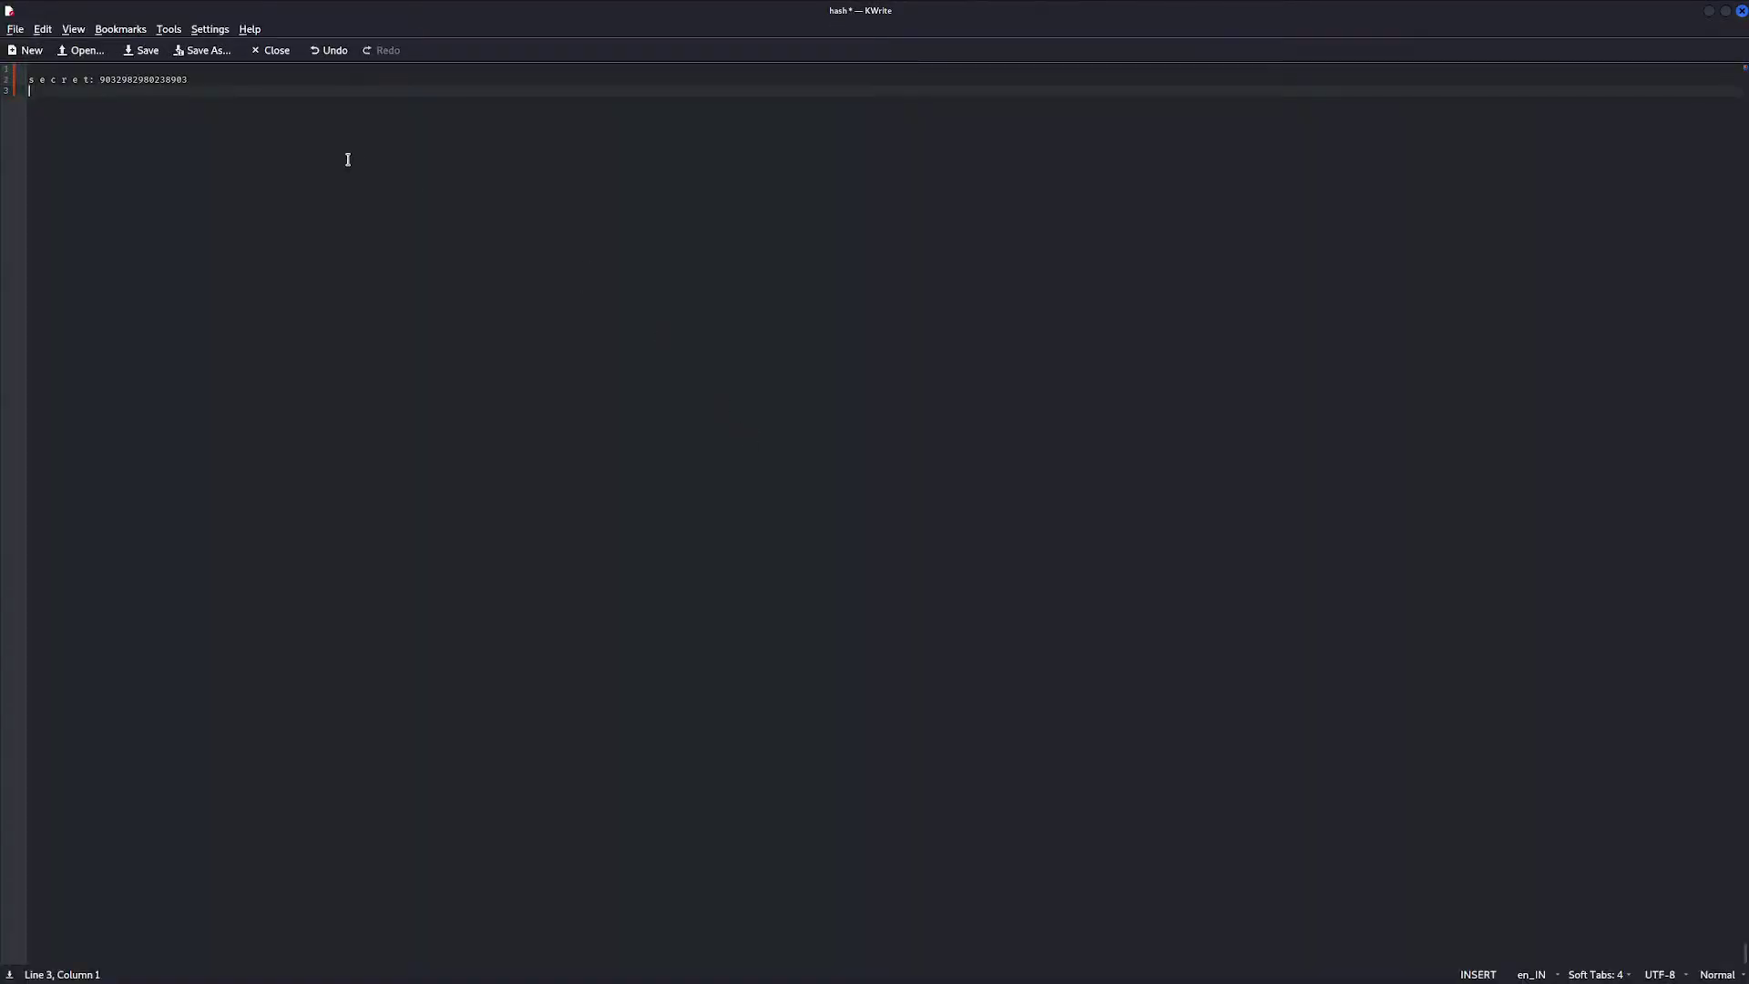
key("ctrl+v")
key("alt+Tab")
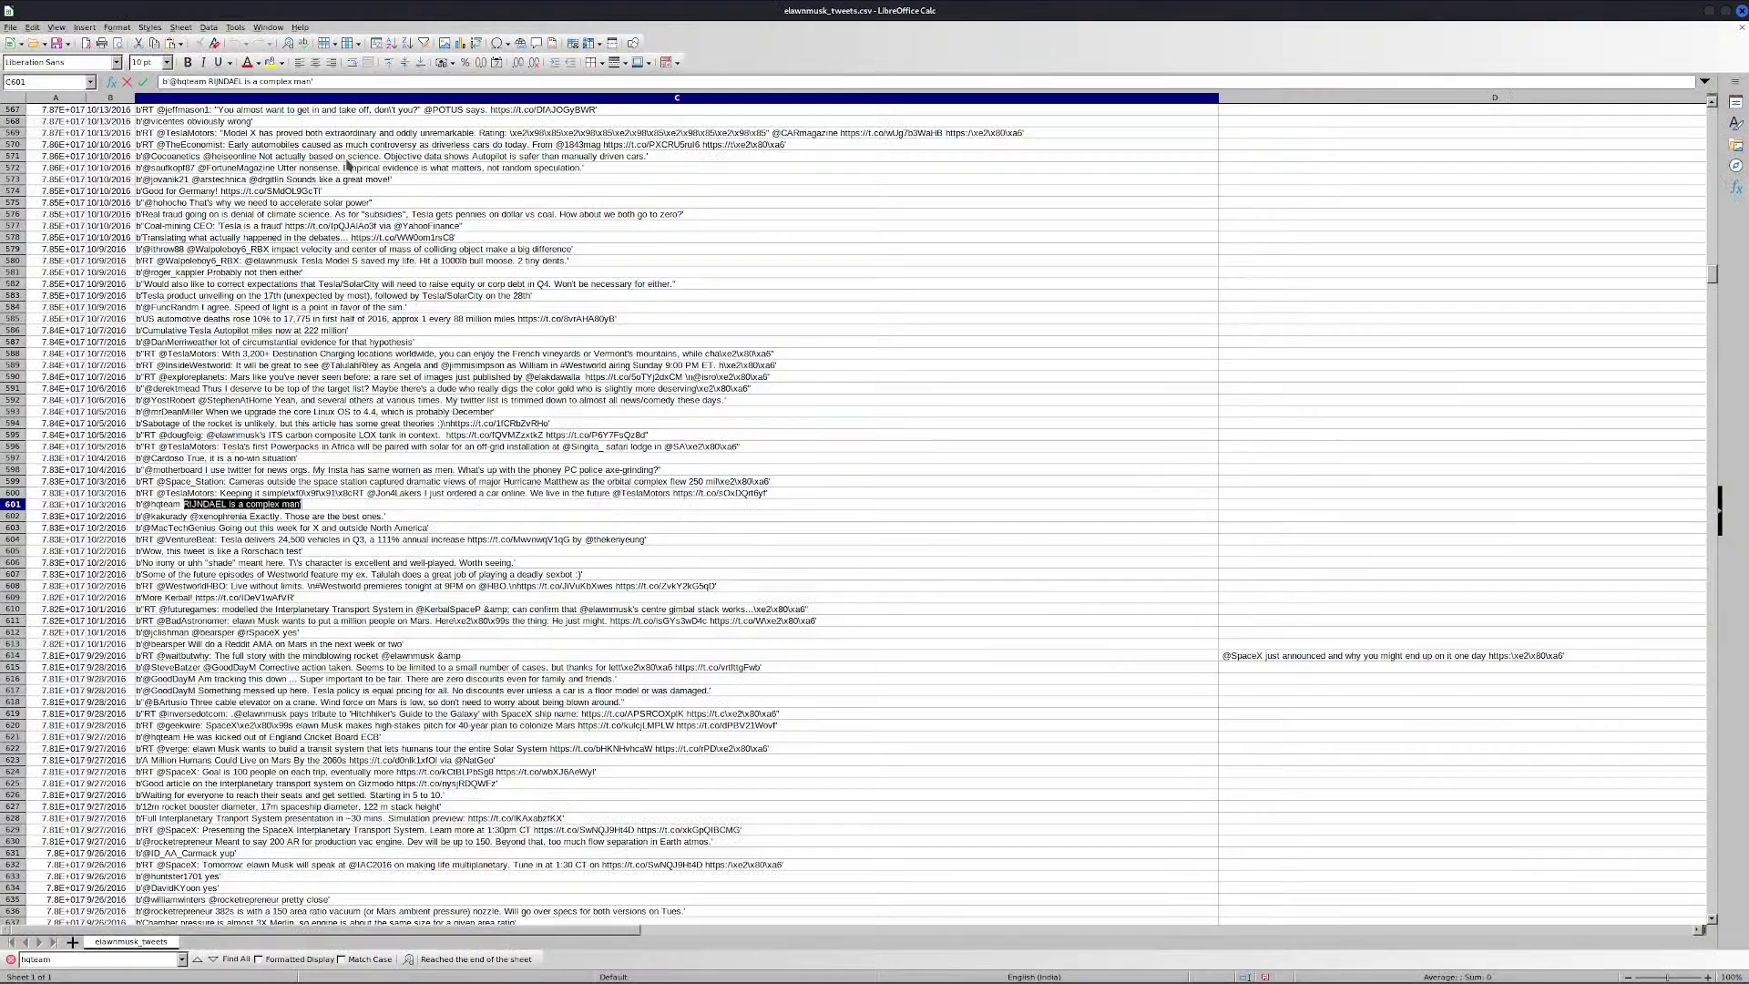
Copy the England Cricket Board ECB hqteam tweet from row 621 into the hash file
left_click(115, 961)
key("Return")
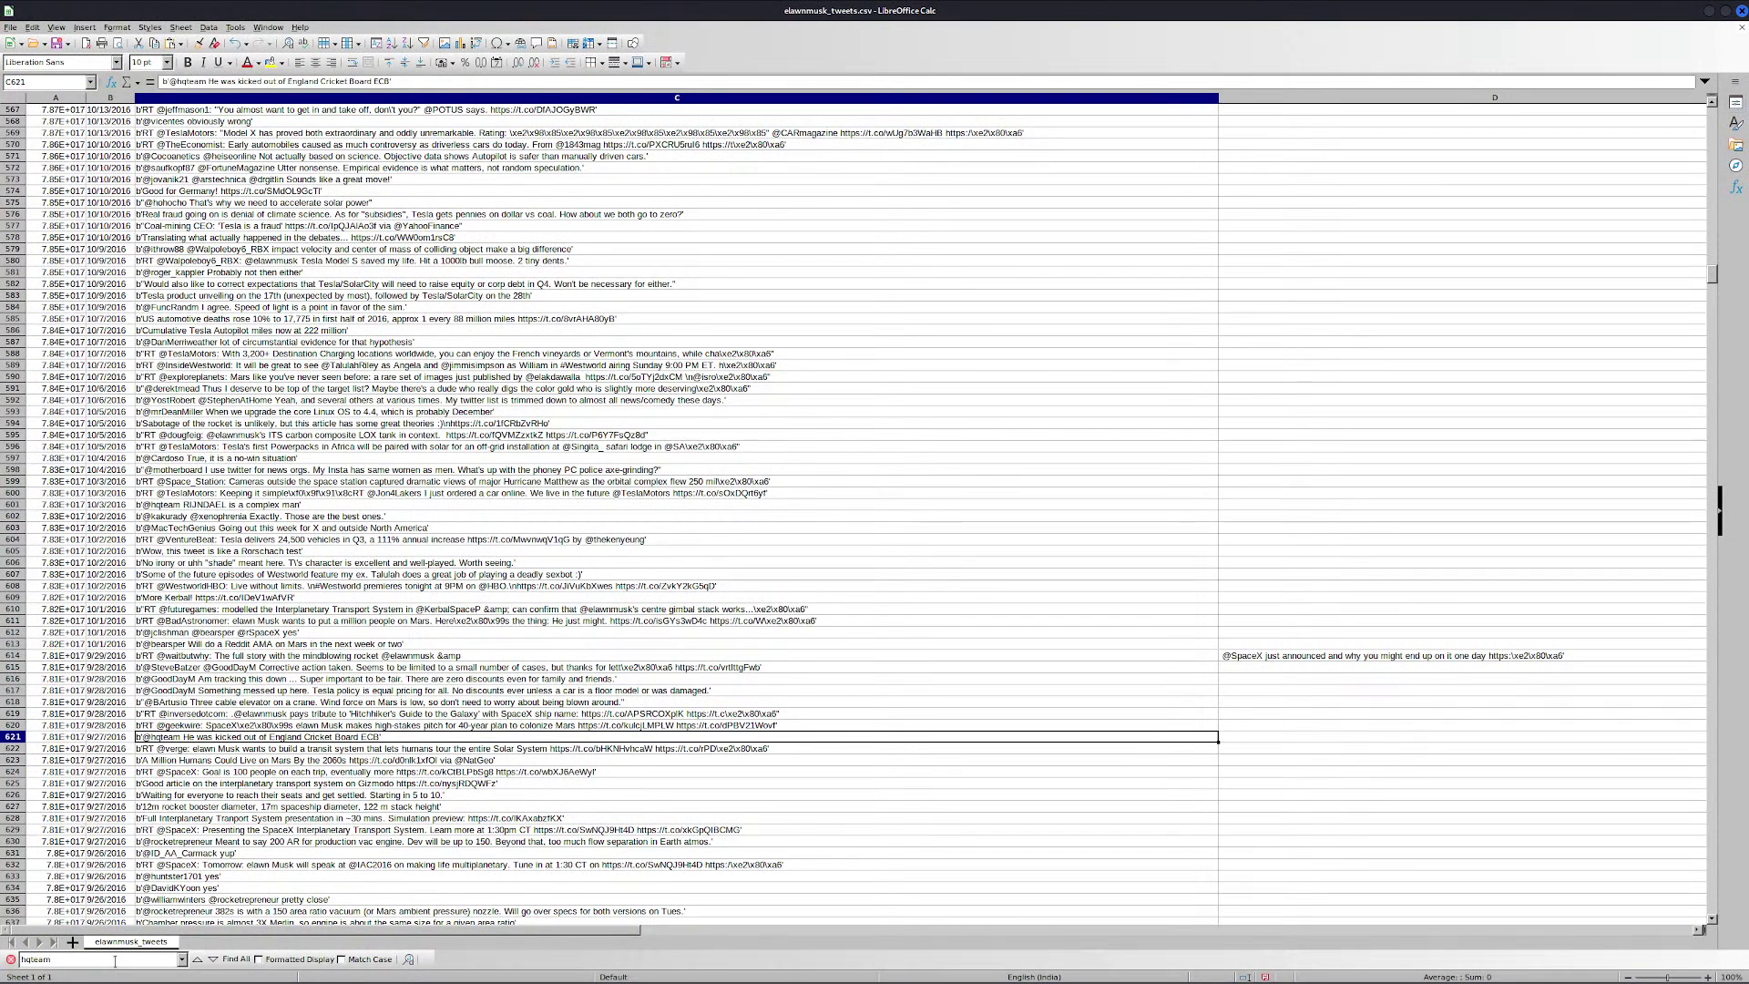
double_click(185, 738)
key("ctrl+shift+Right")
key("ctrl+shift+Right")
key("ctrl+shift+Right")
key("ctrl+shift+Right")
key("ctrl+shift+Right")
key("ctrl+shift+Right")
key("ctrl+shift+Right")
key("ctrl+shift+Right")
key("ctrl+shift+Right")
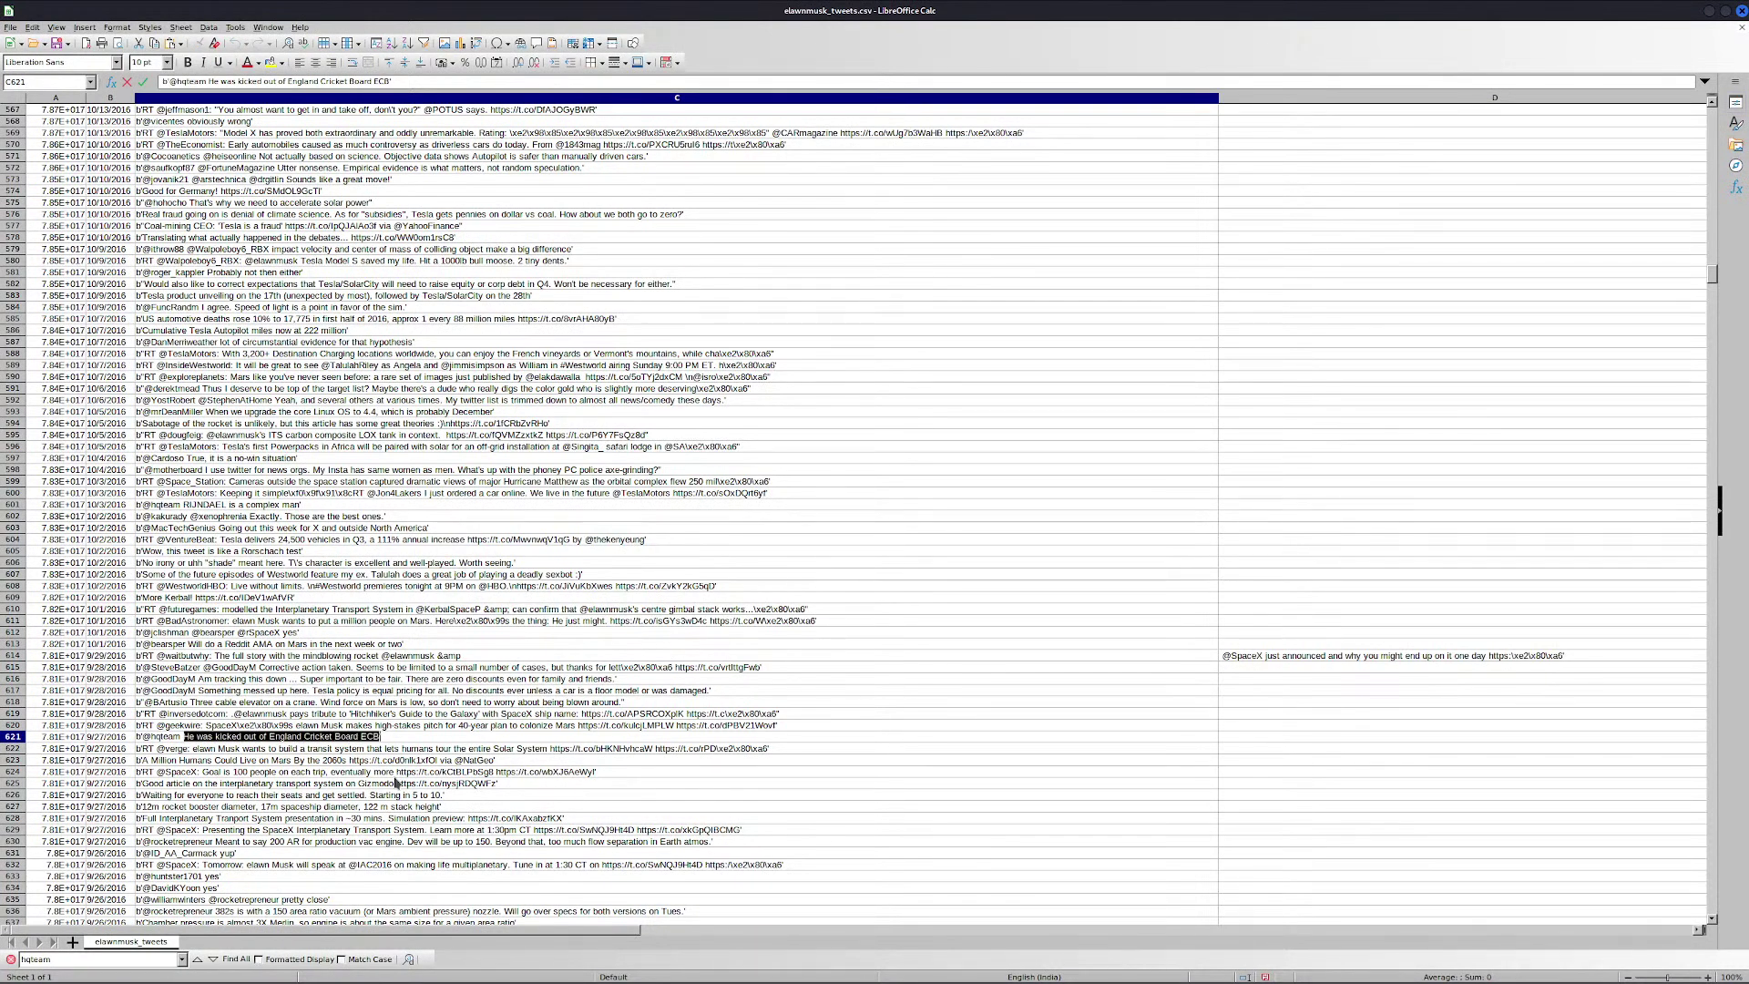
key("alt+Tab")
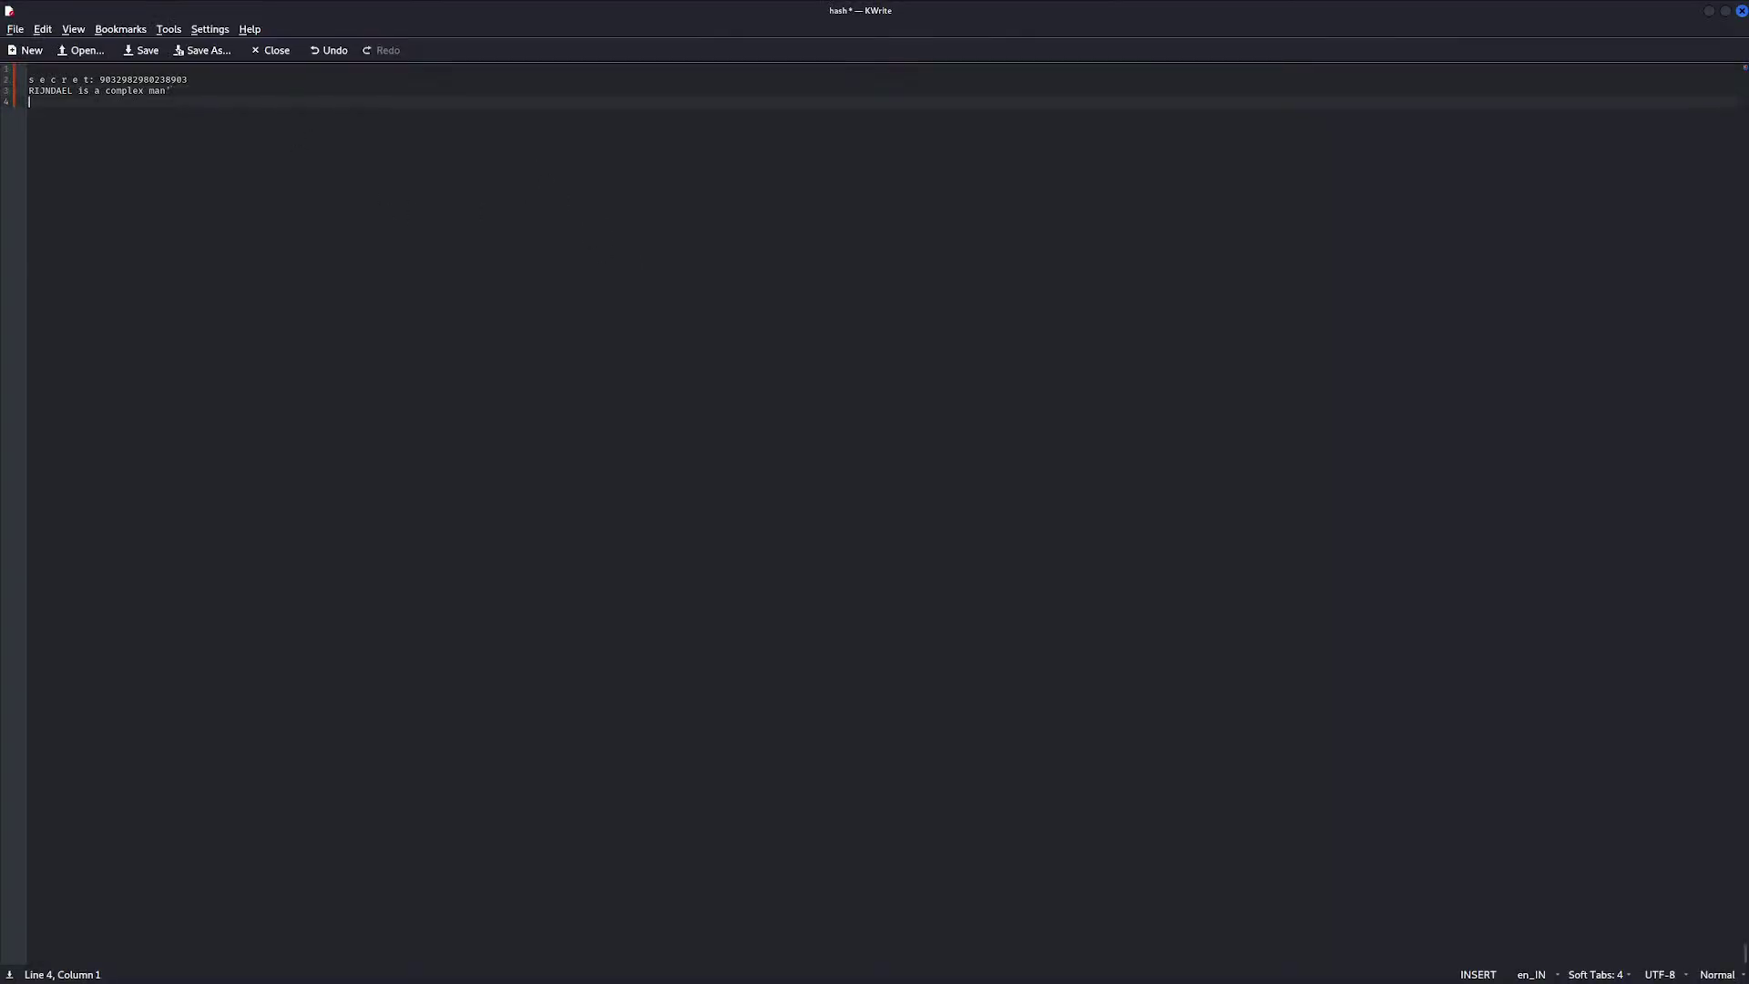
key("ctrl+v")
left_click(206, 92)
key("Down")
key("End")
key("Home")
key("alt+Tab")
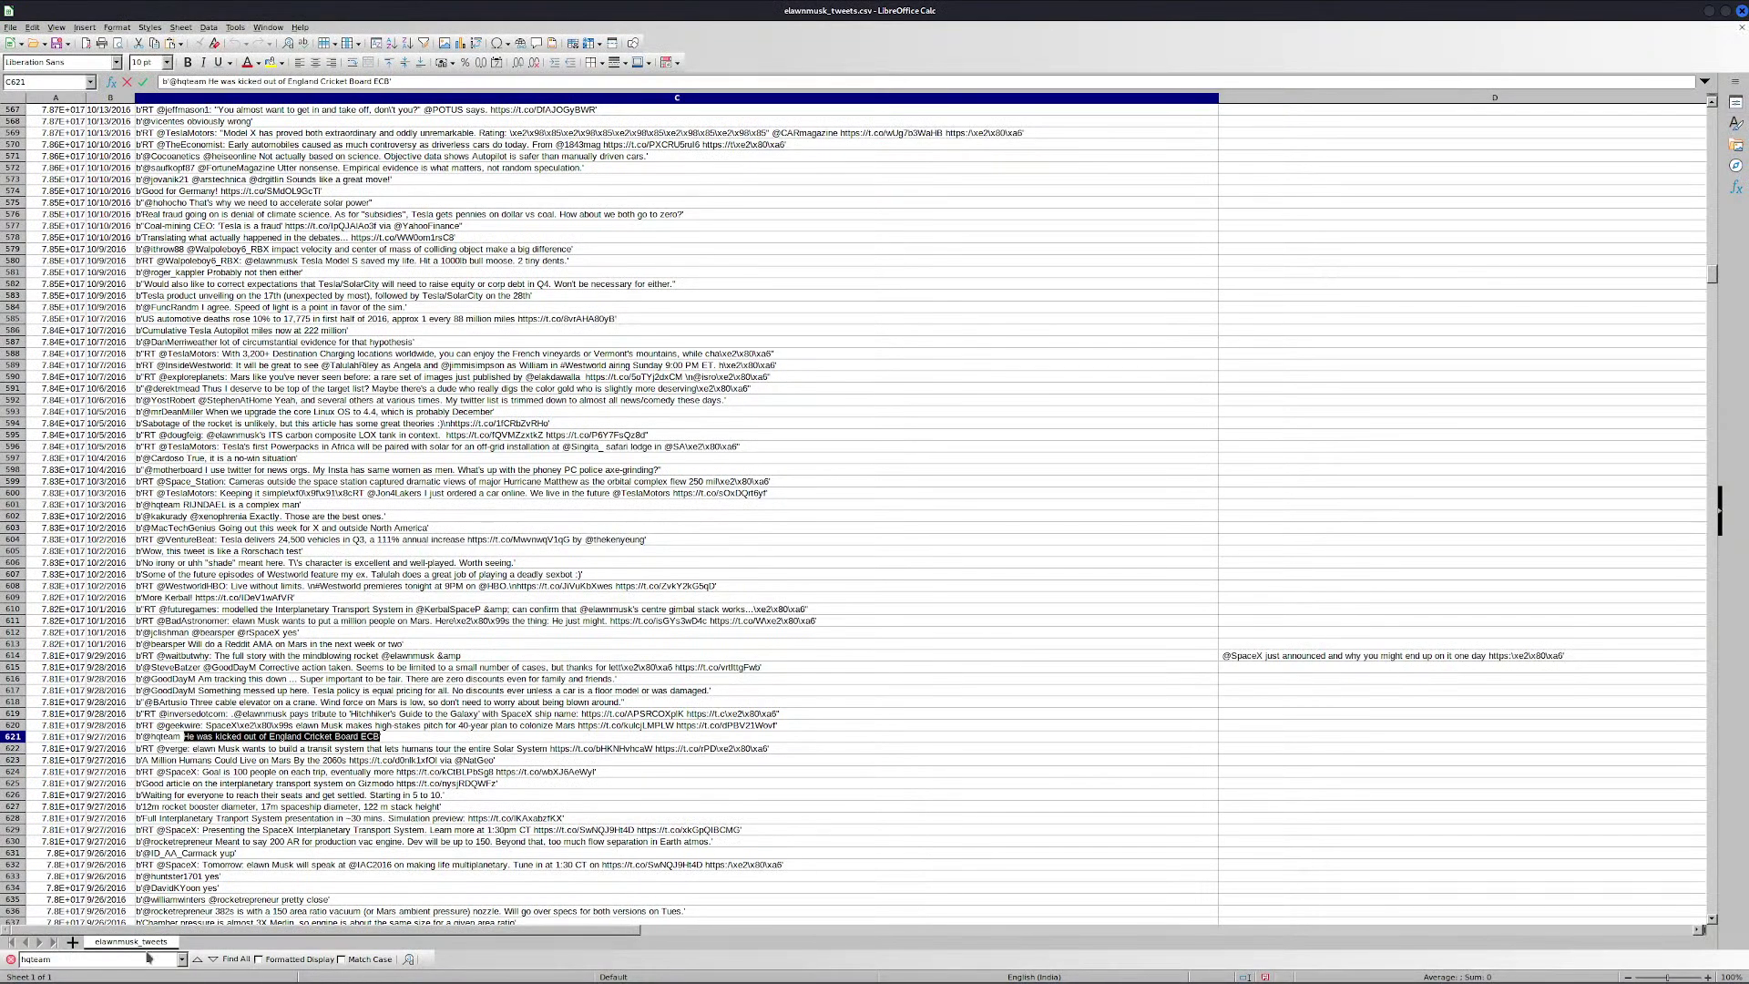
left_click(145, 958)
Copy the padded-bats, 128-bits tweet from C1609 into the KWrite notes
key("Return")
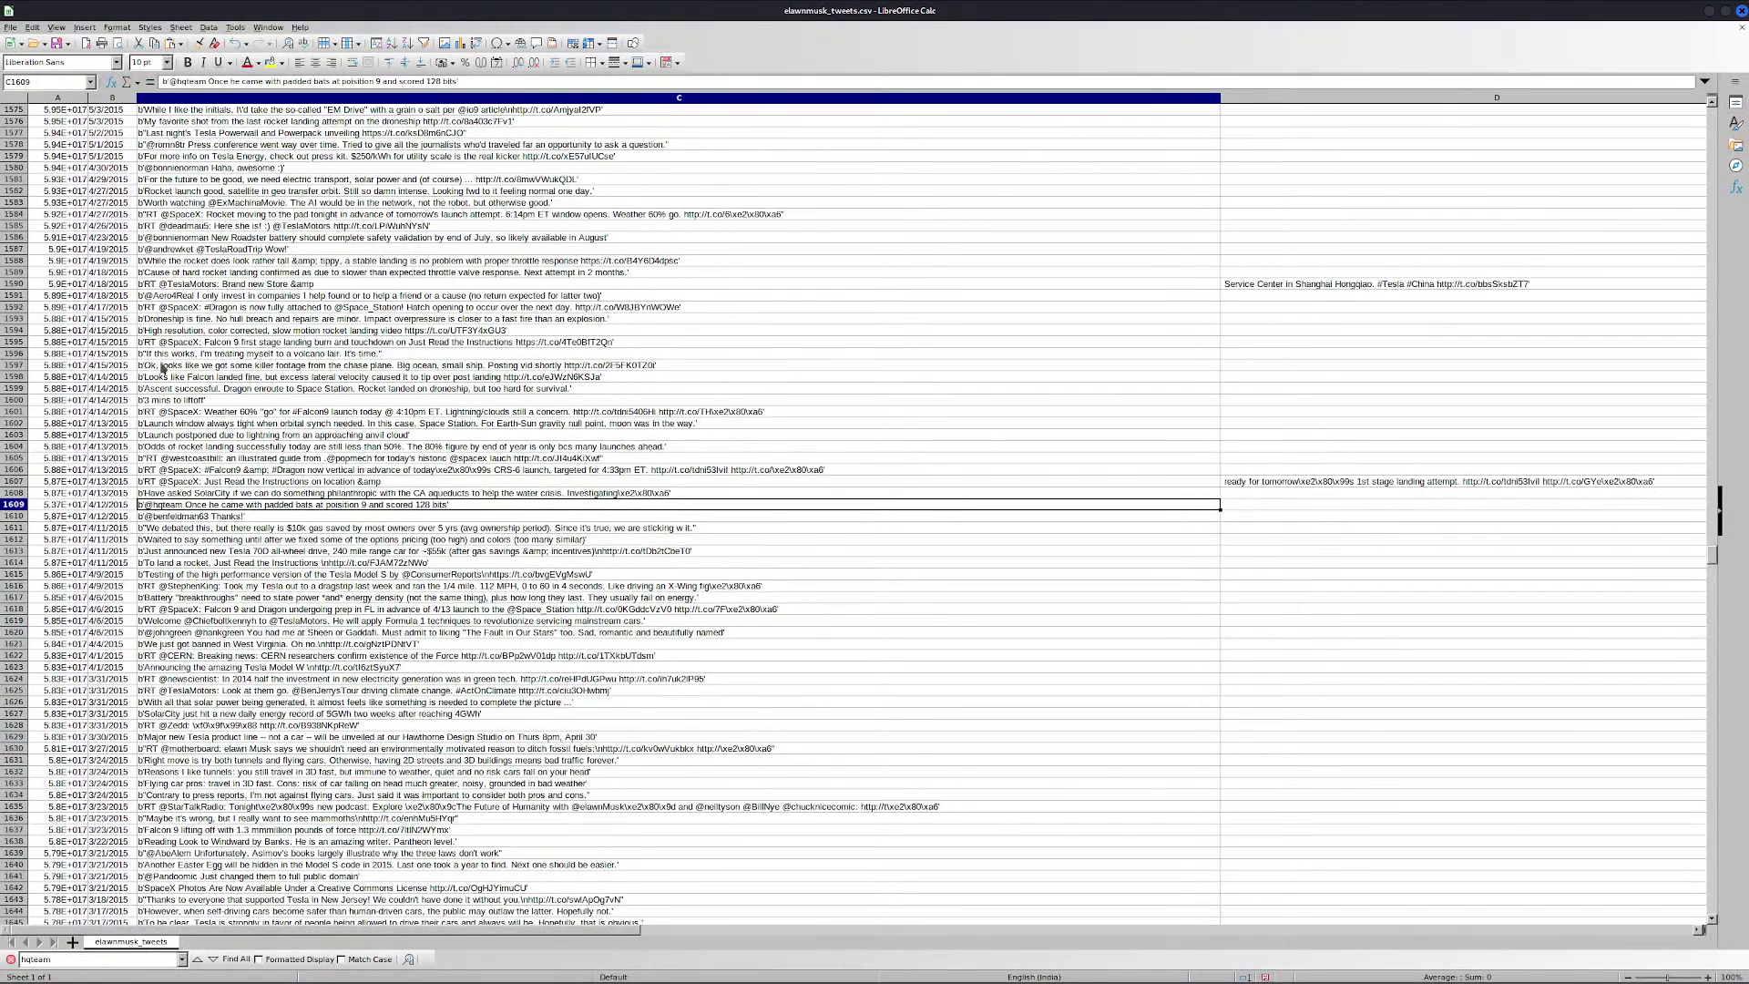
double_click(189, 504)
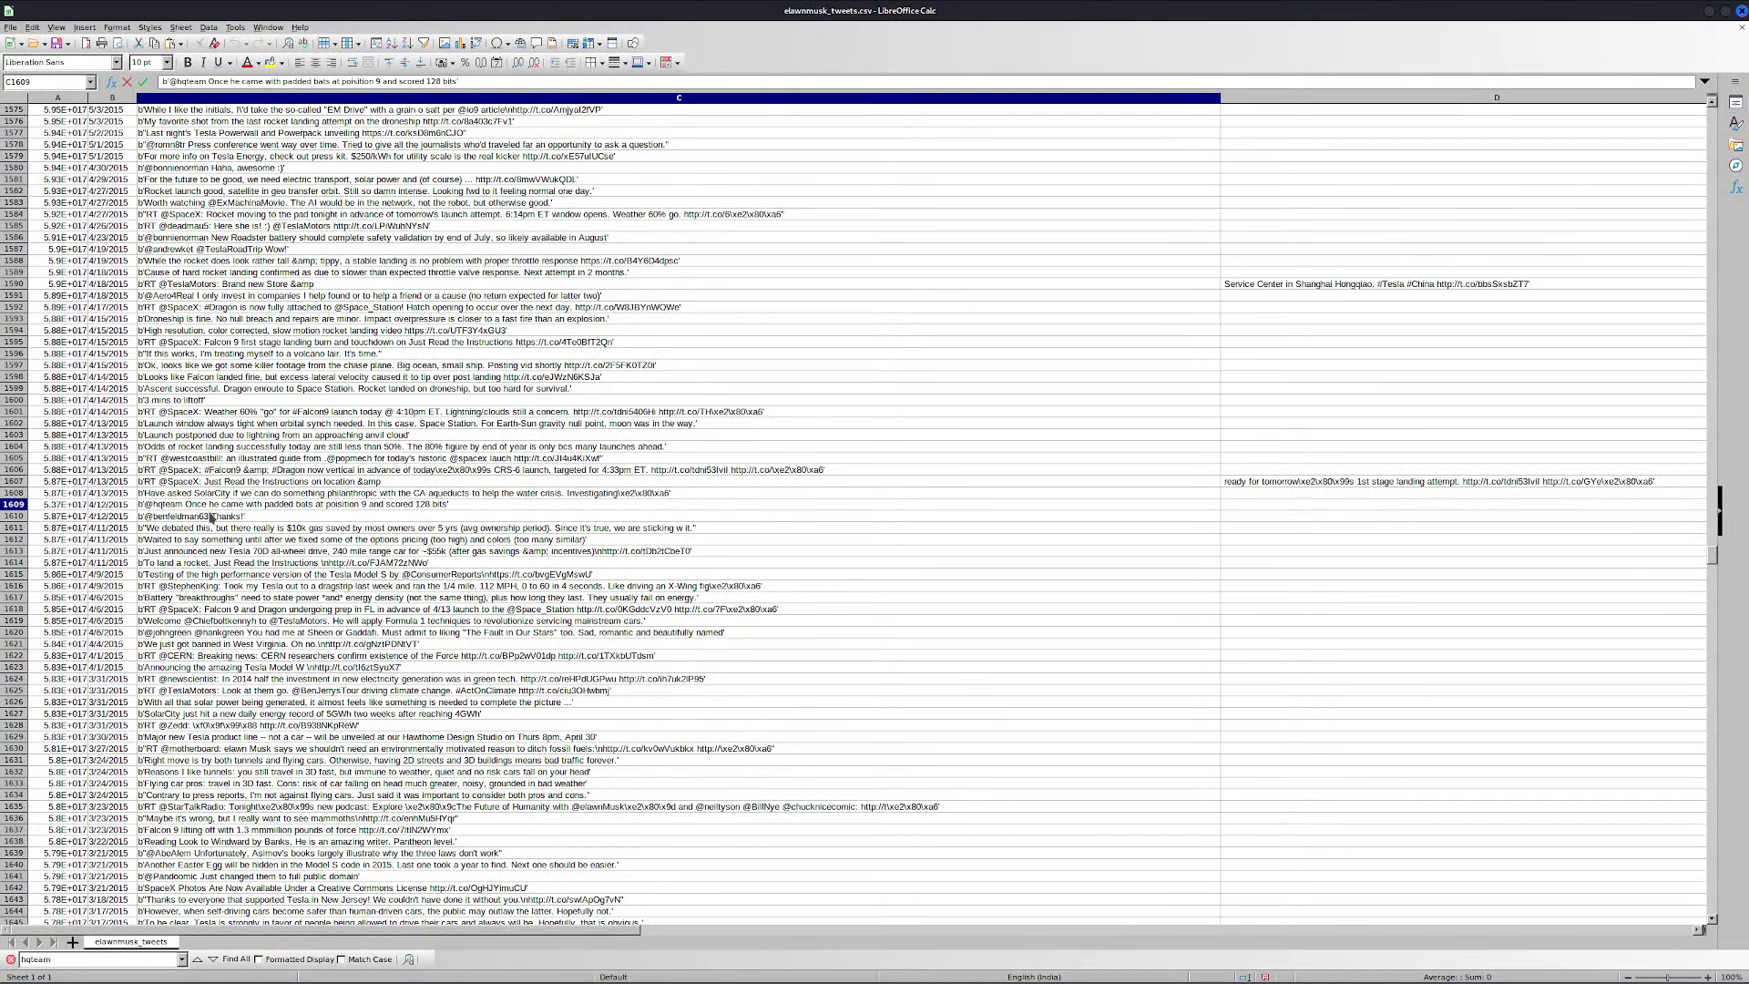
key("ctrl+shift+Right")
key("ctrl+shift+Right")
key("ctrl+shift+Right")
key("ctrl+shift+Right")
key("ctrl+shift+Right")
key("ctrl+shift+Right")
key("ctrl+shift+Right")
key("ctrl+shift+Right")
key("ctrl+shift+Right")
key("ctrl+shift+Right")
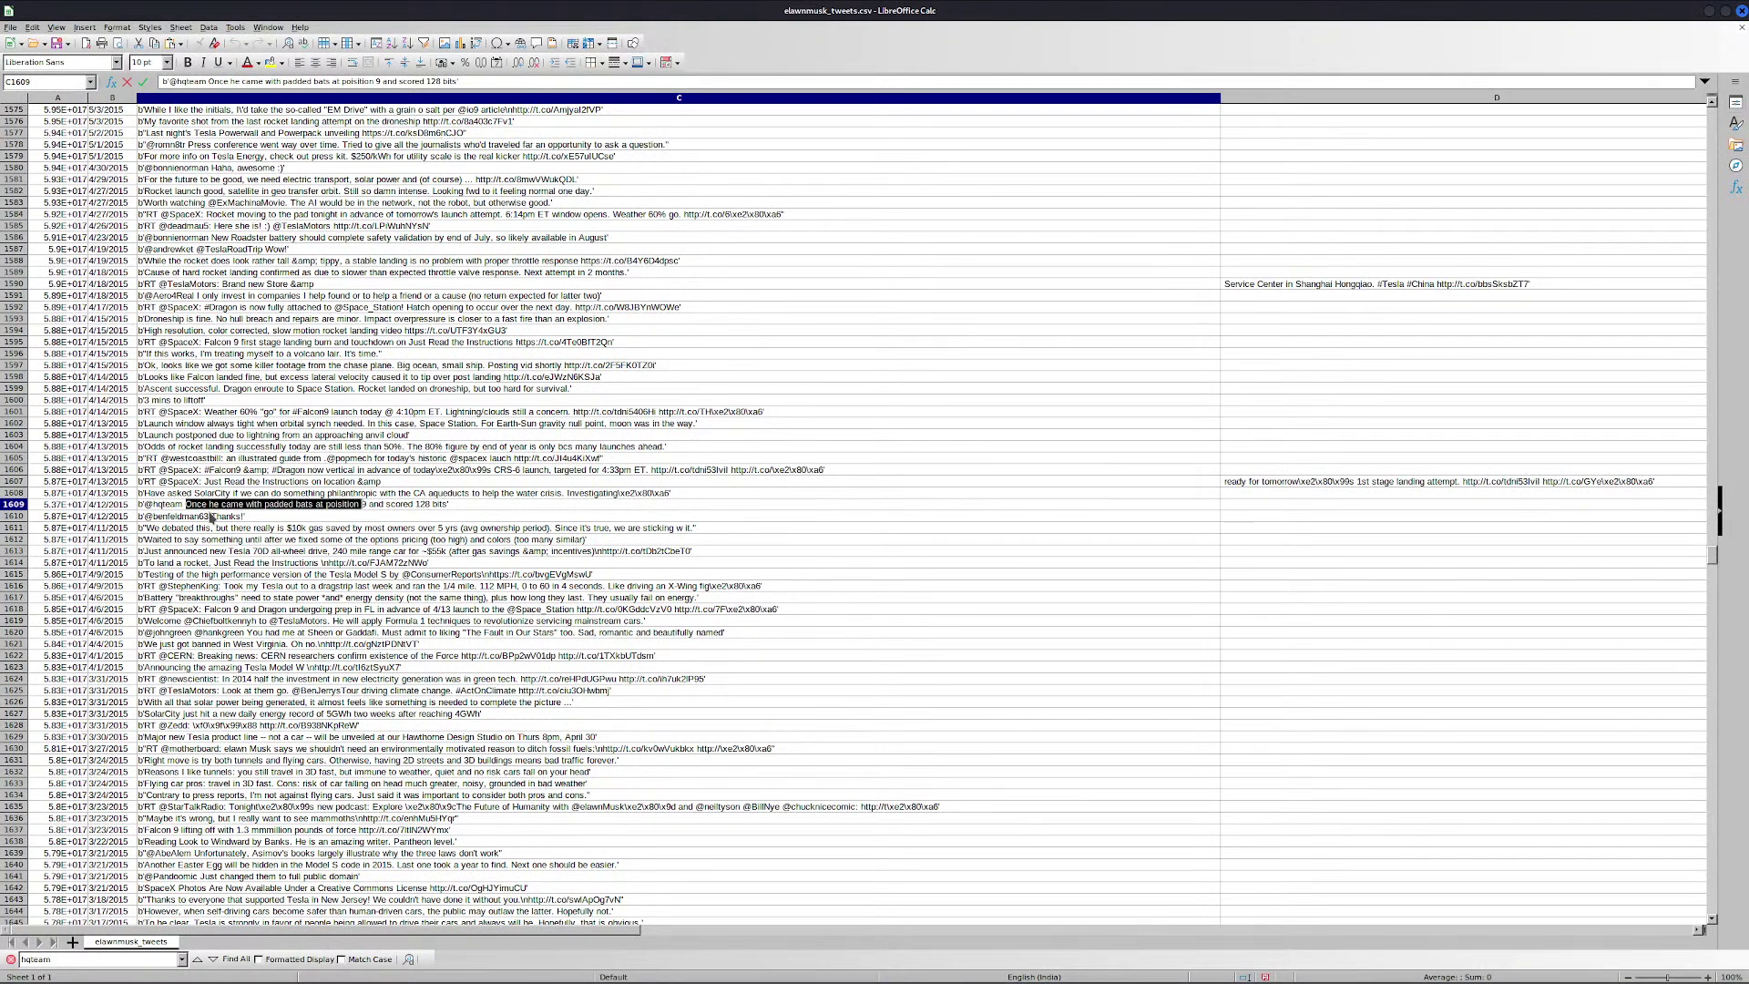
key("ctrl+shift+Right")
key("ctrl+shift+Right")
key("ctrl+shift+Right")
key("ctrl+c")
key("alt+Tab")
key("ctrl+v")
key("Return")
key("alt+Tab")
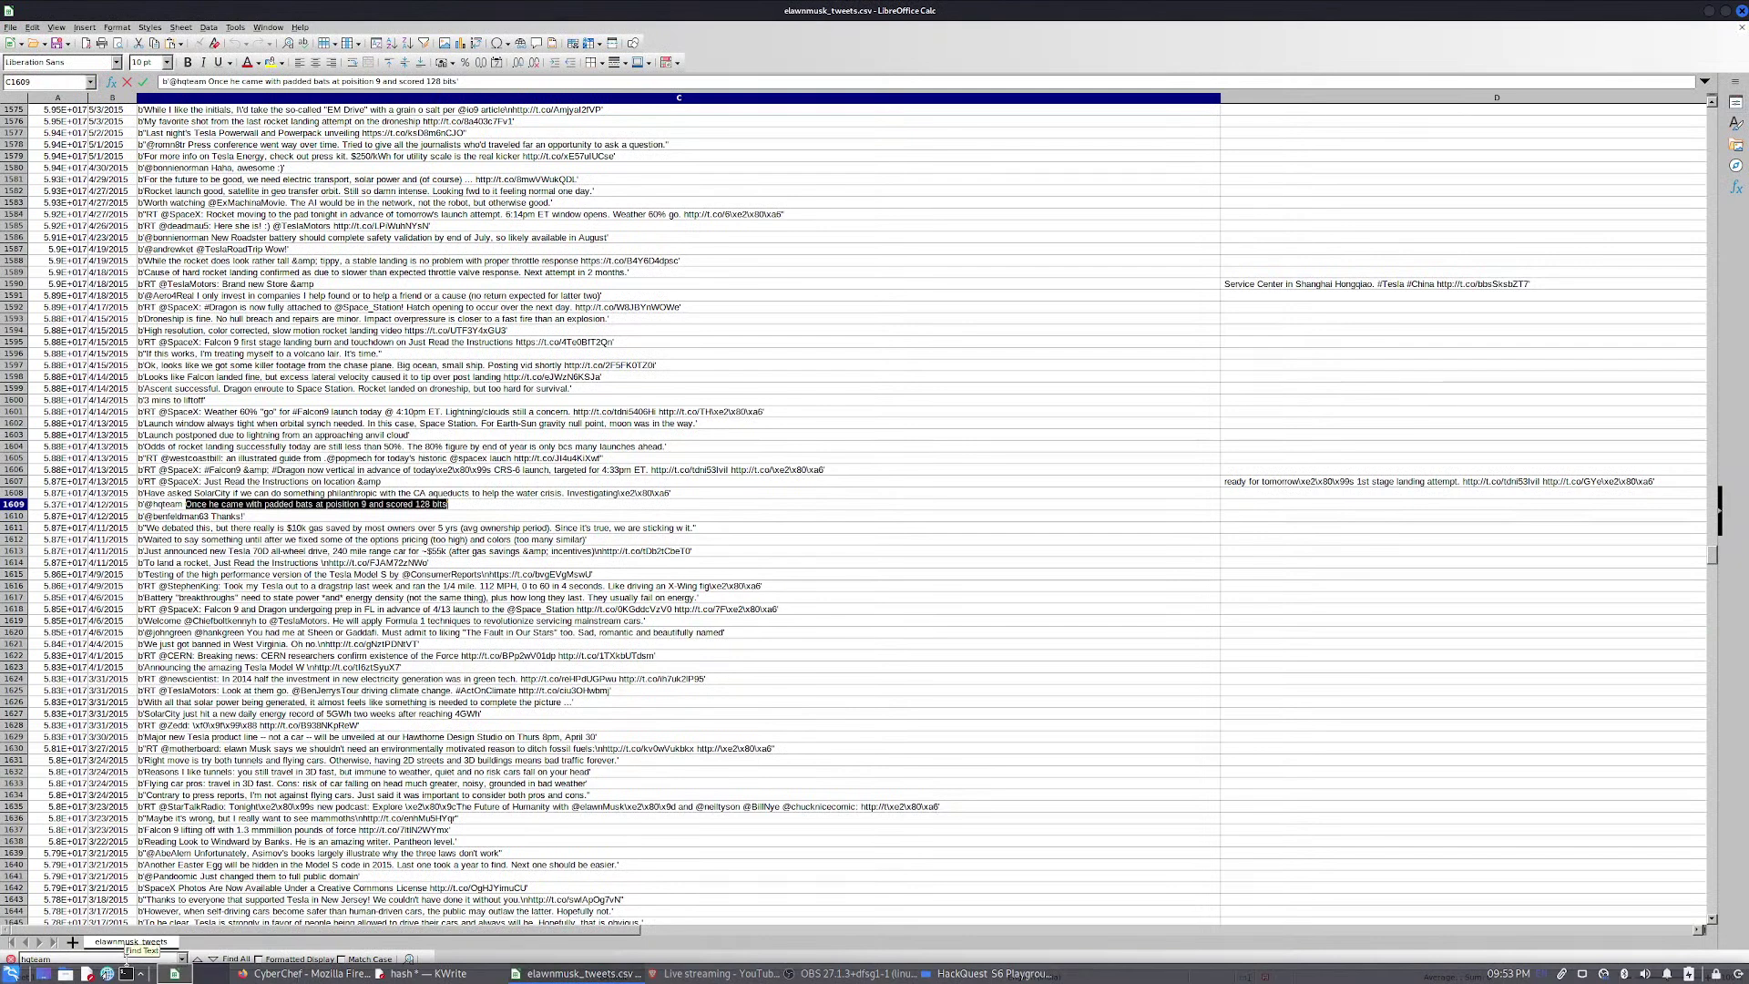
Find the next hqteam tweet in C2661 and select its encrypted-gift message text
double_click(121, 960)
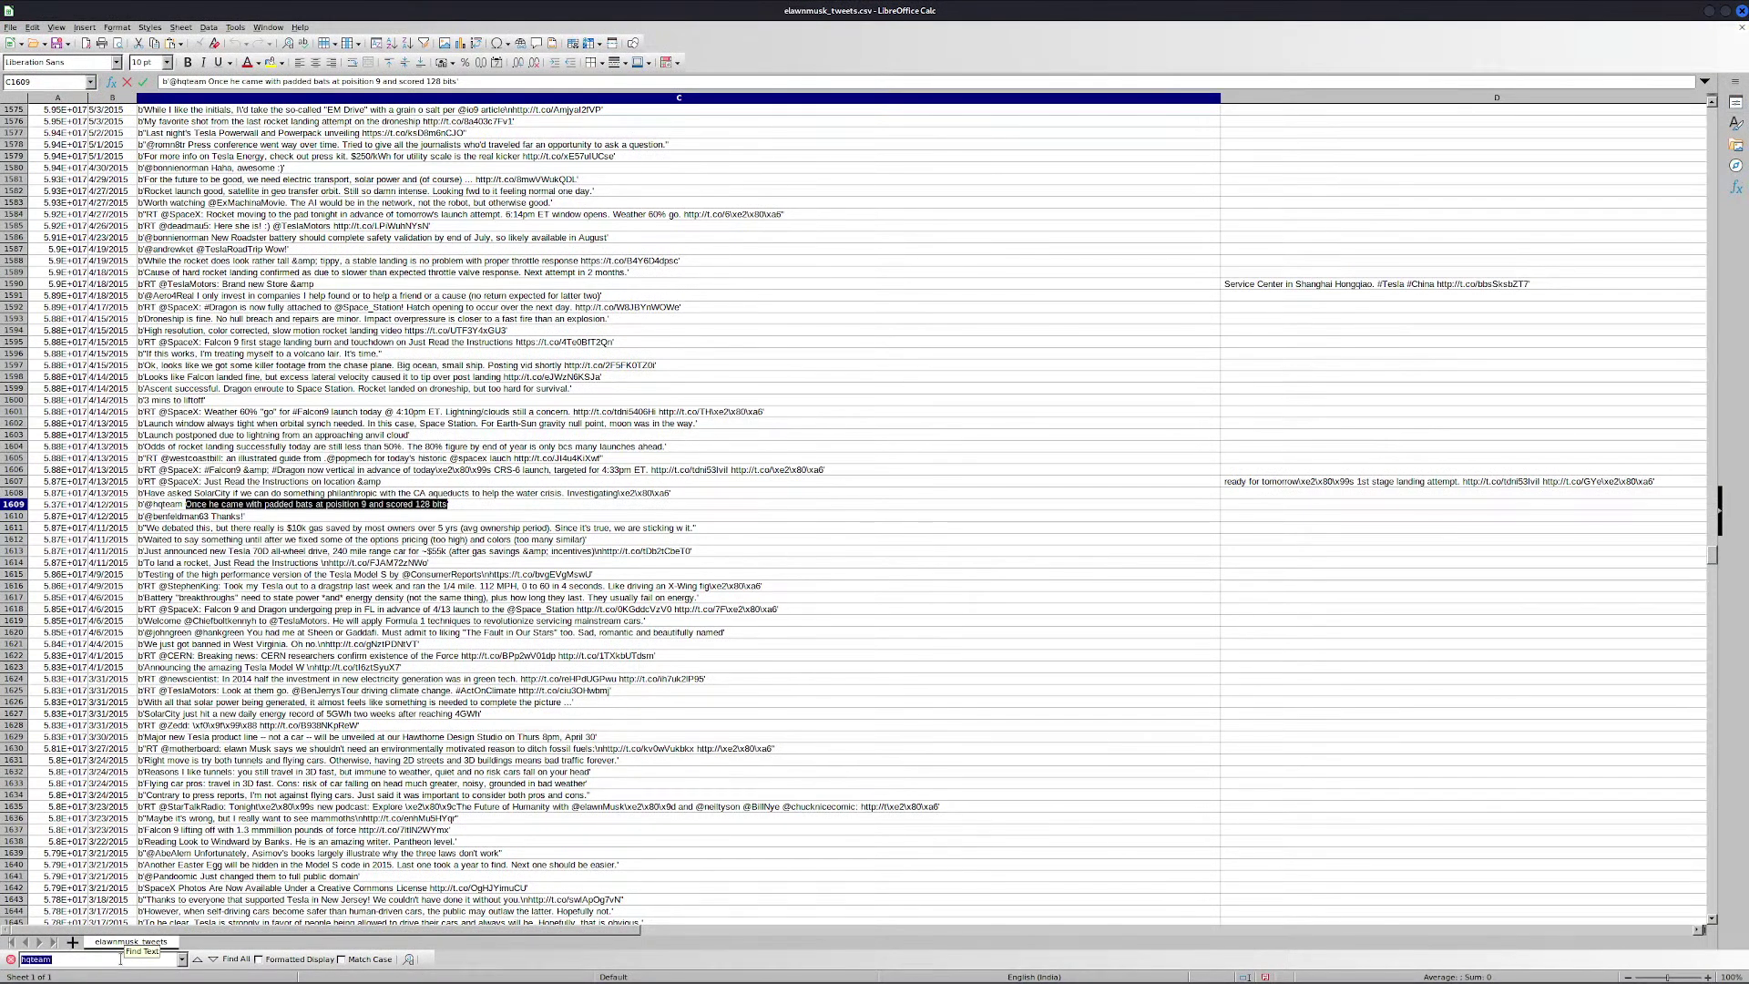
key("Return")
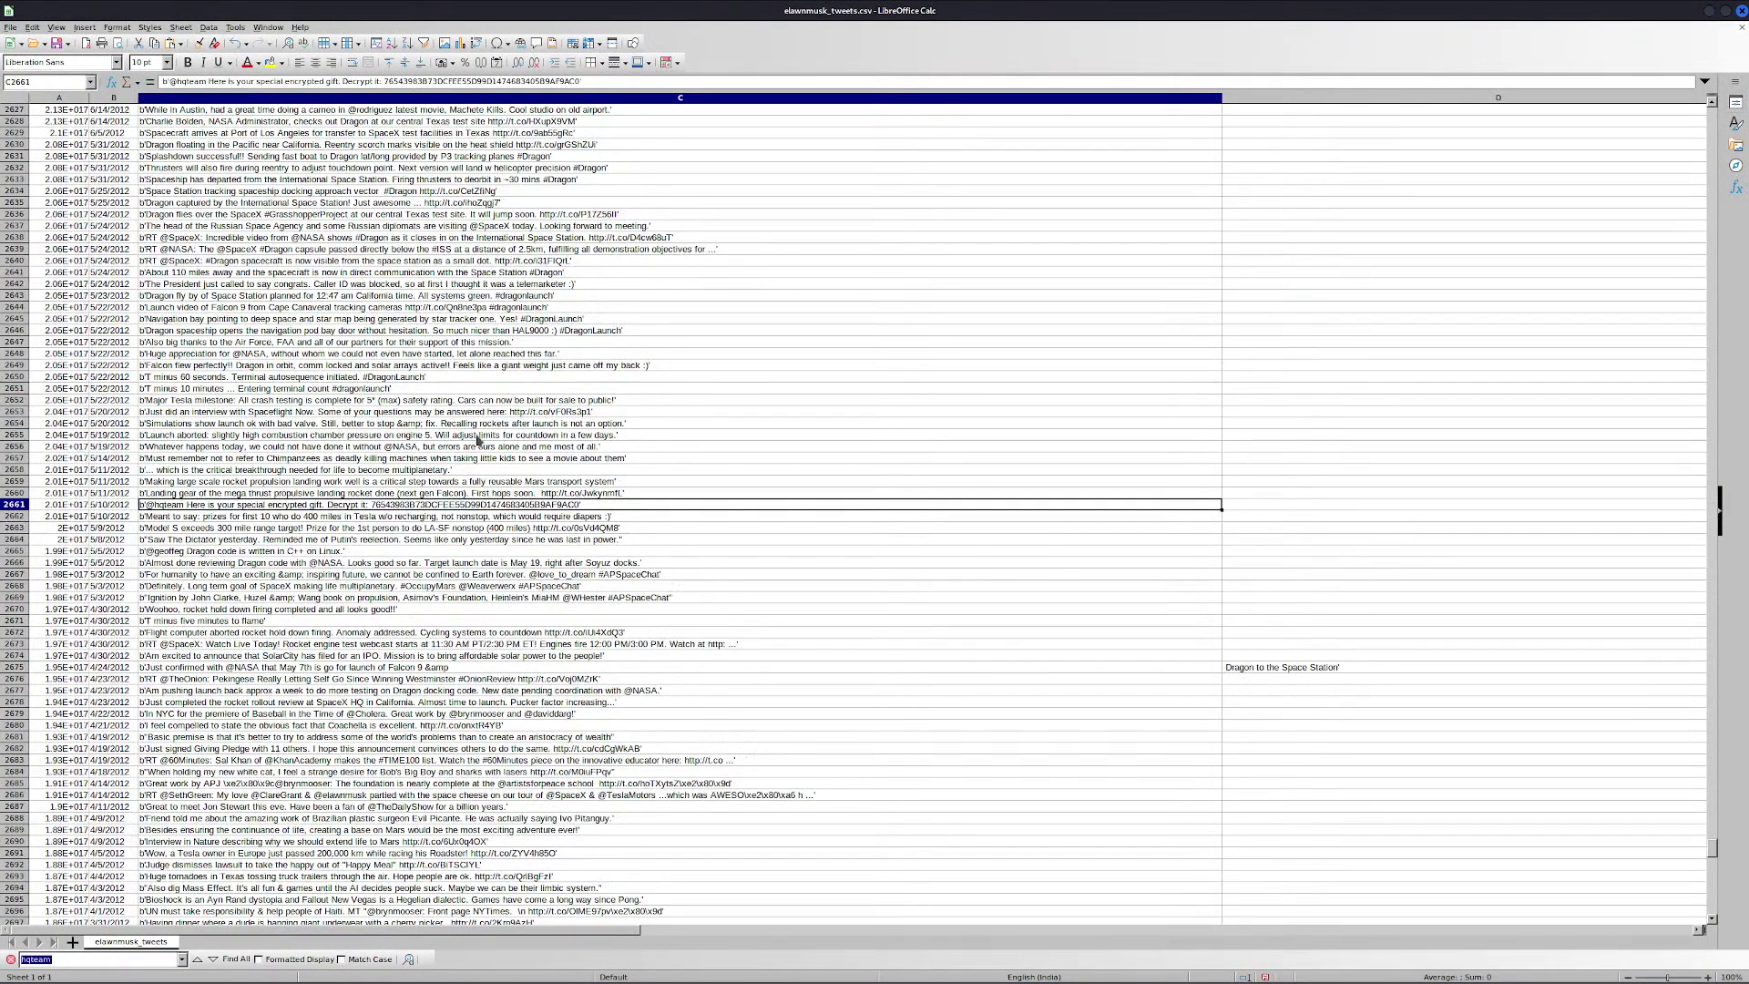
double_click(170, 511)
key("Right")
key("Right")
key("Right")
key("Right")
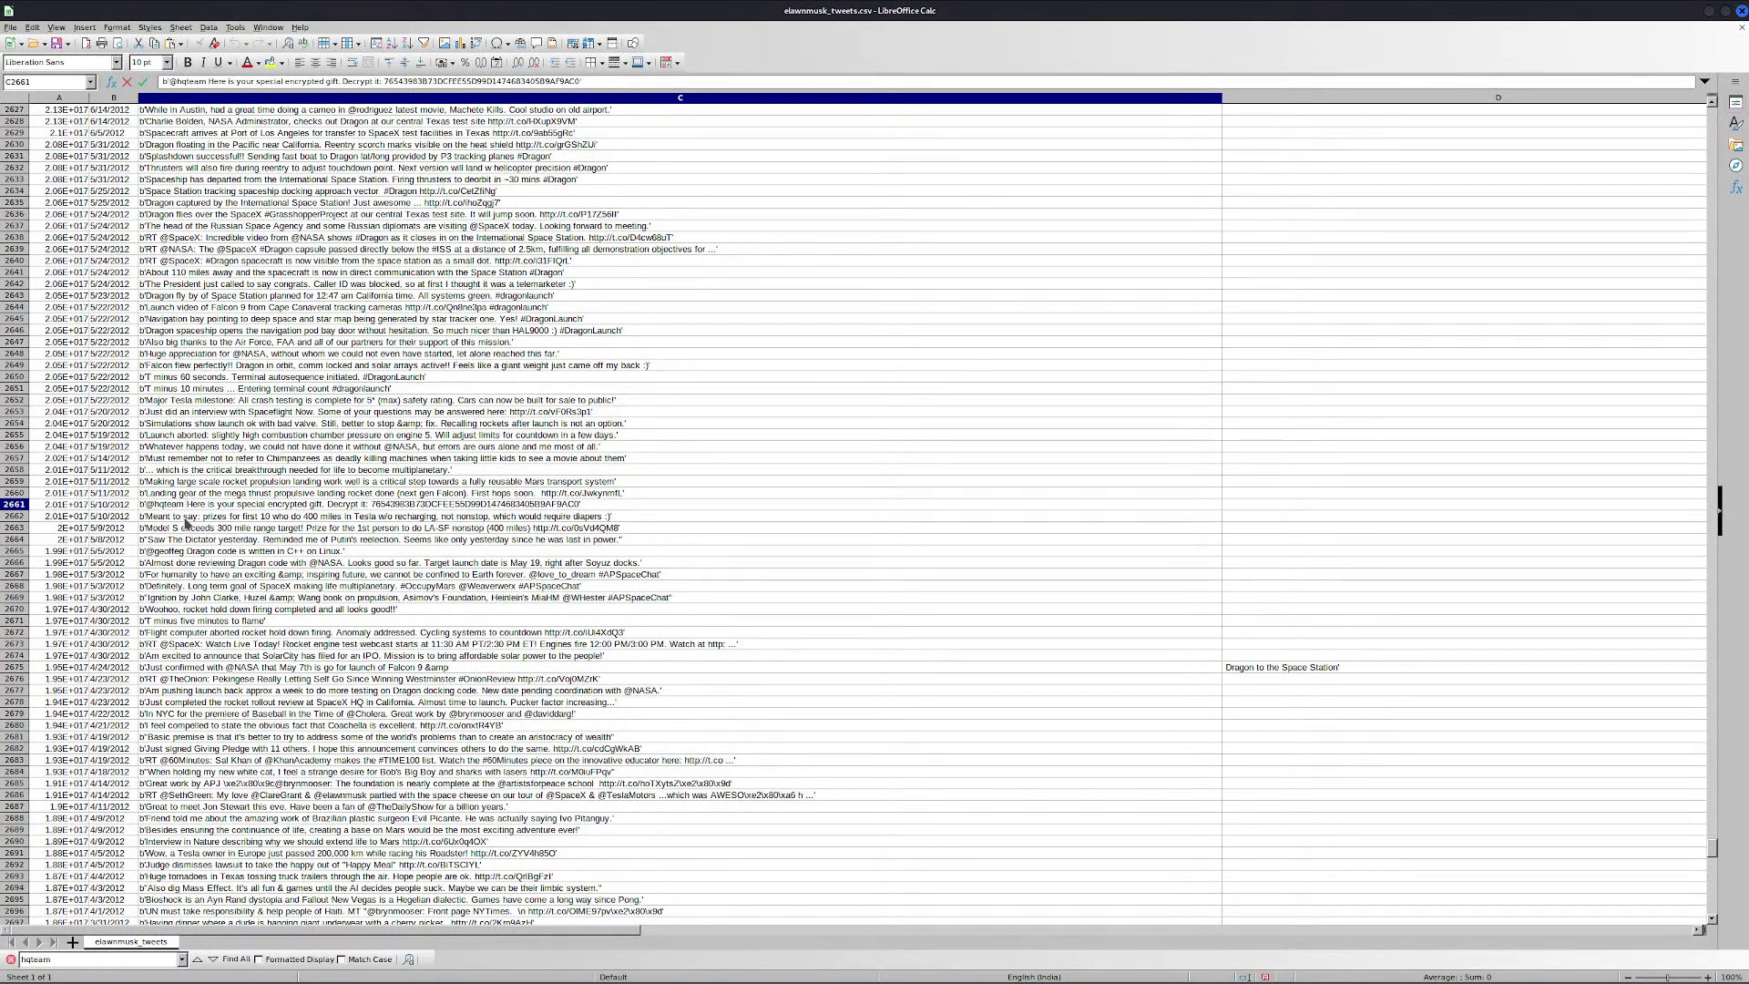
key("ctrl+shift+Right")
key("ctrl+shift+Right")
key("ctrl+shift+Right")
key("ctrl+shift+Right")
key("ctrl+shift+Right")
key("ctrl+shift+Right")
key("ctrl+shift+Right")
key("shift+End")
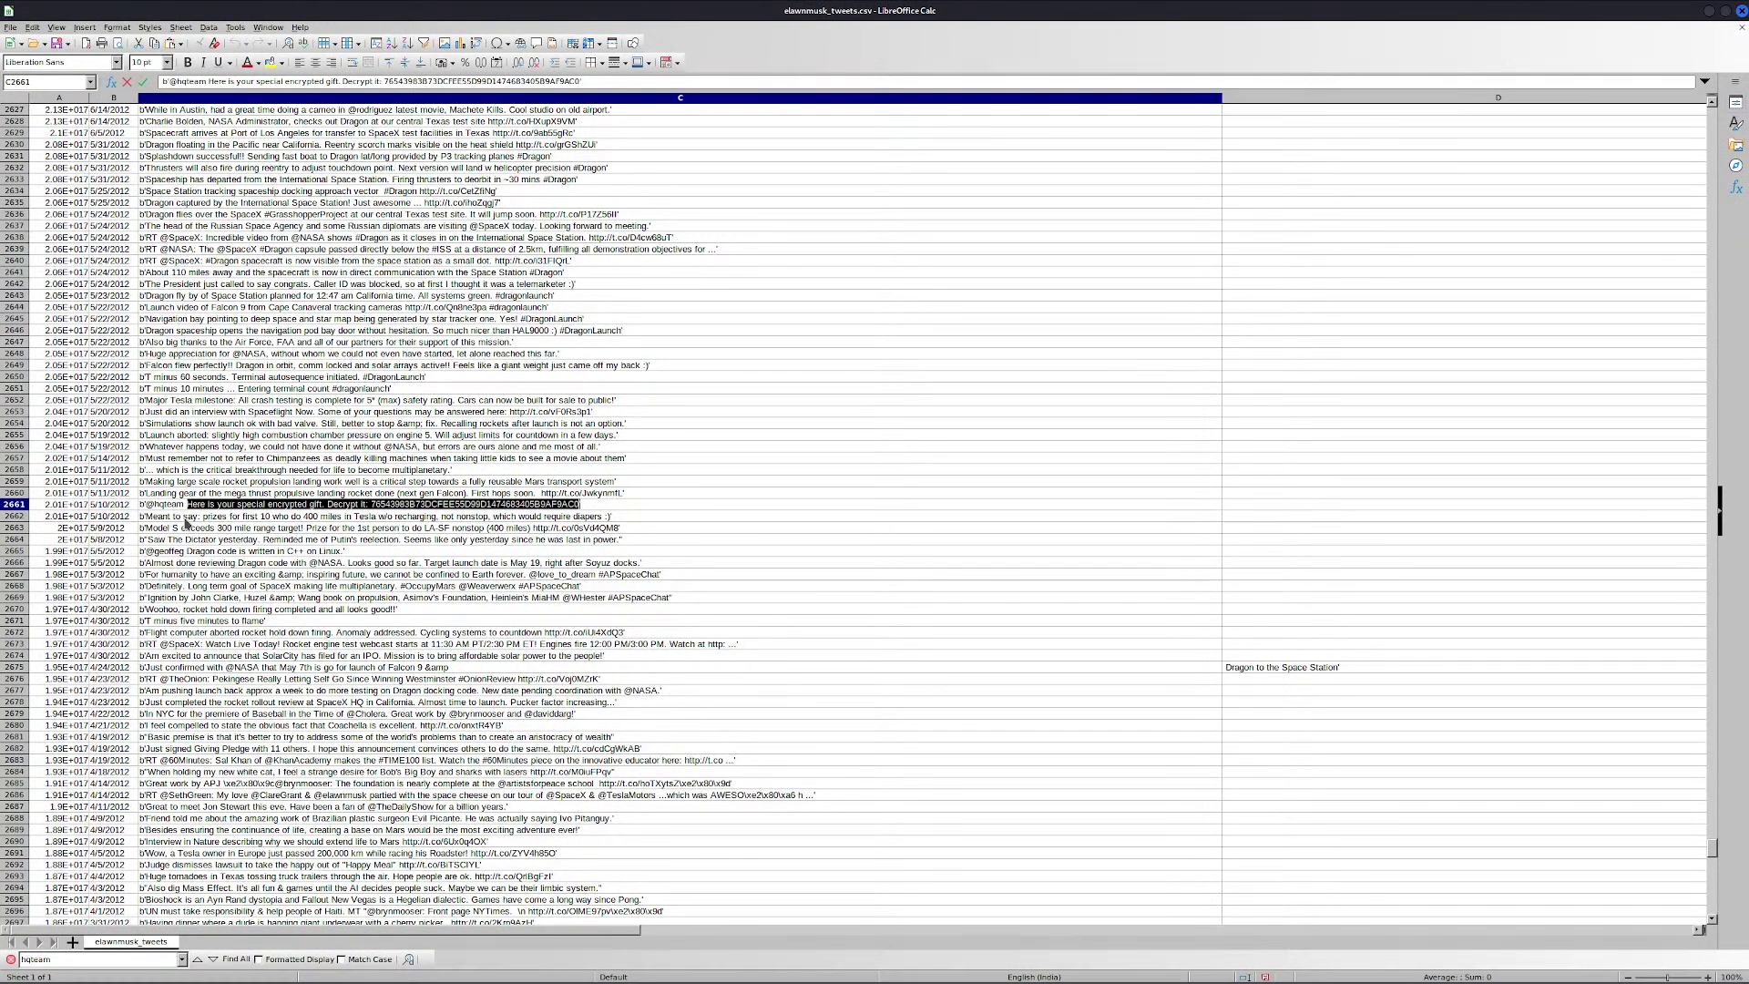
key("alt+Tab")
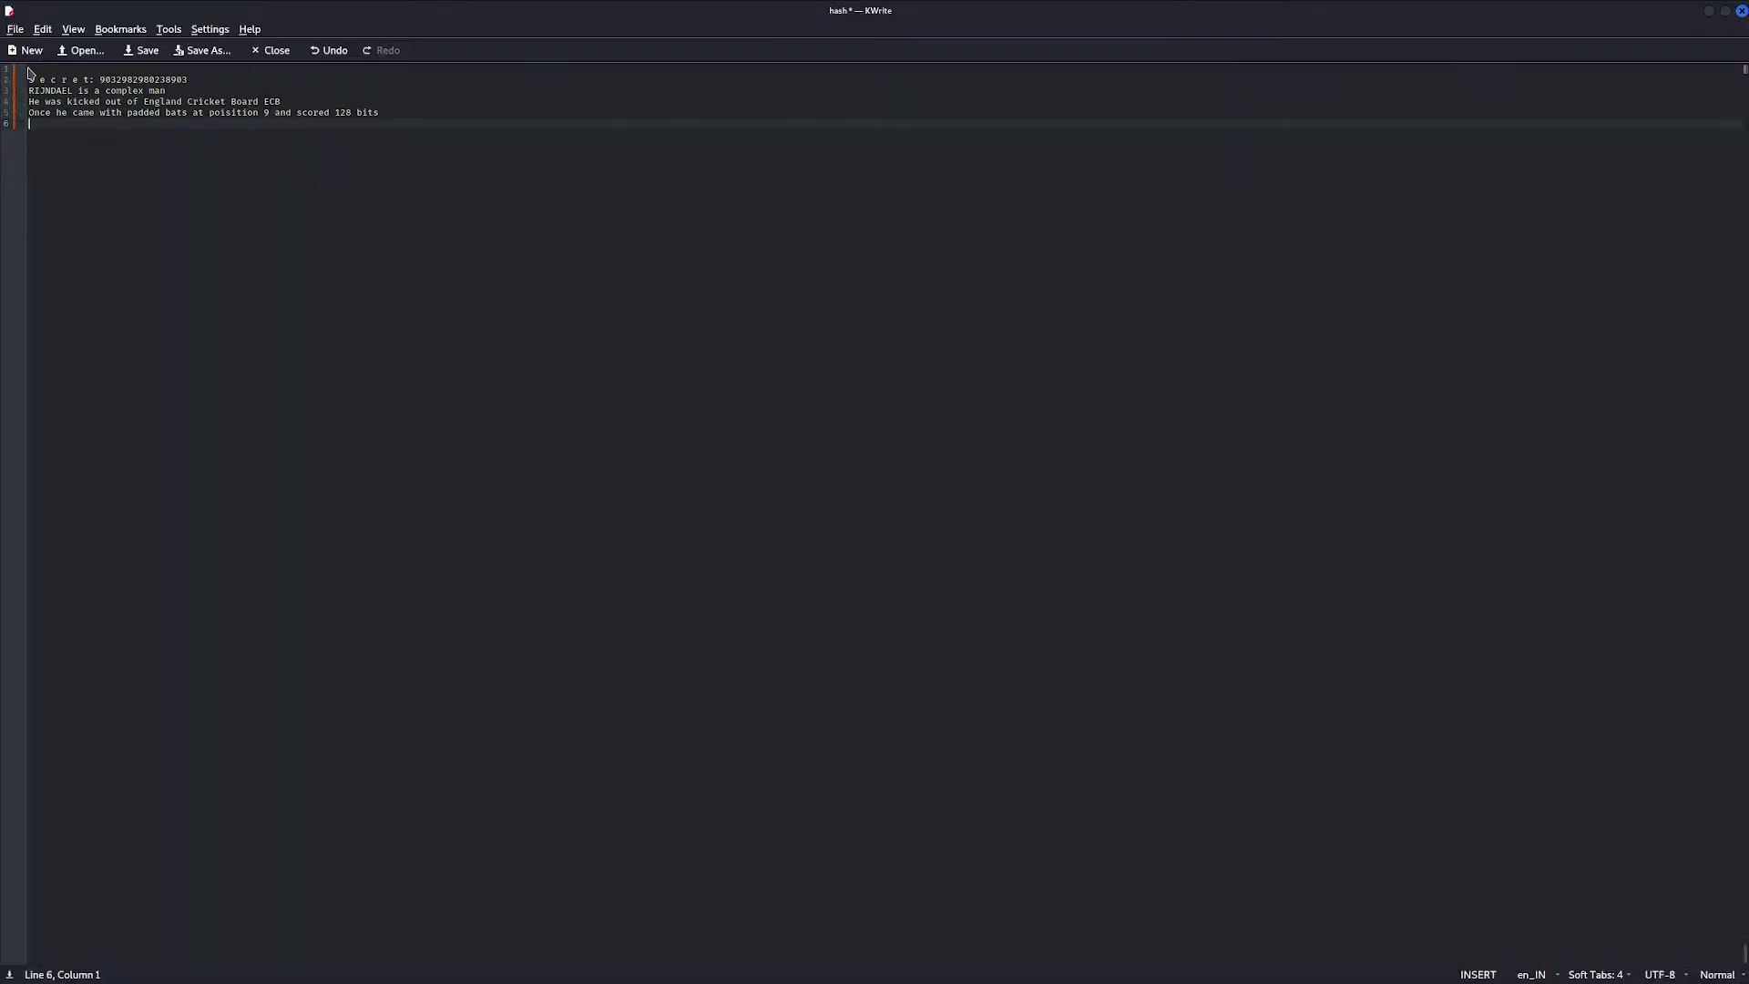
Put 'Here is your special encrypted gift. Decrypt it:' and its hex string on line 1
left_click(30, 71)
type("Here is your special encrypted gift. Decrypt it:")
key("ctrl+v")
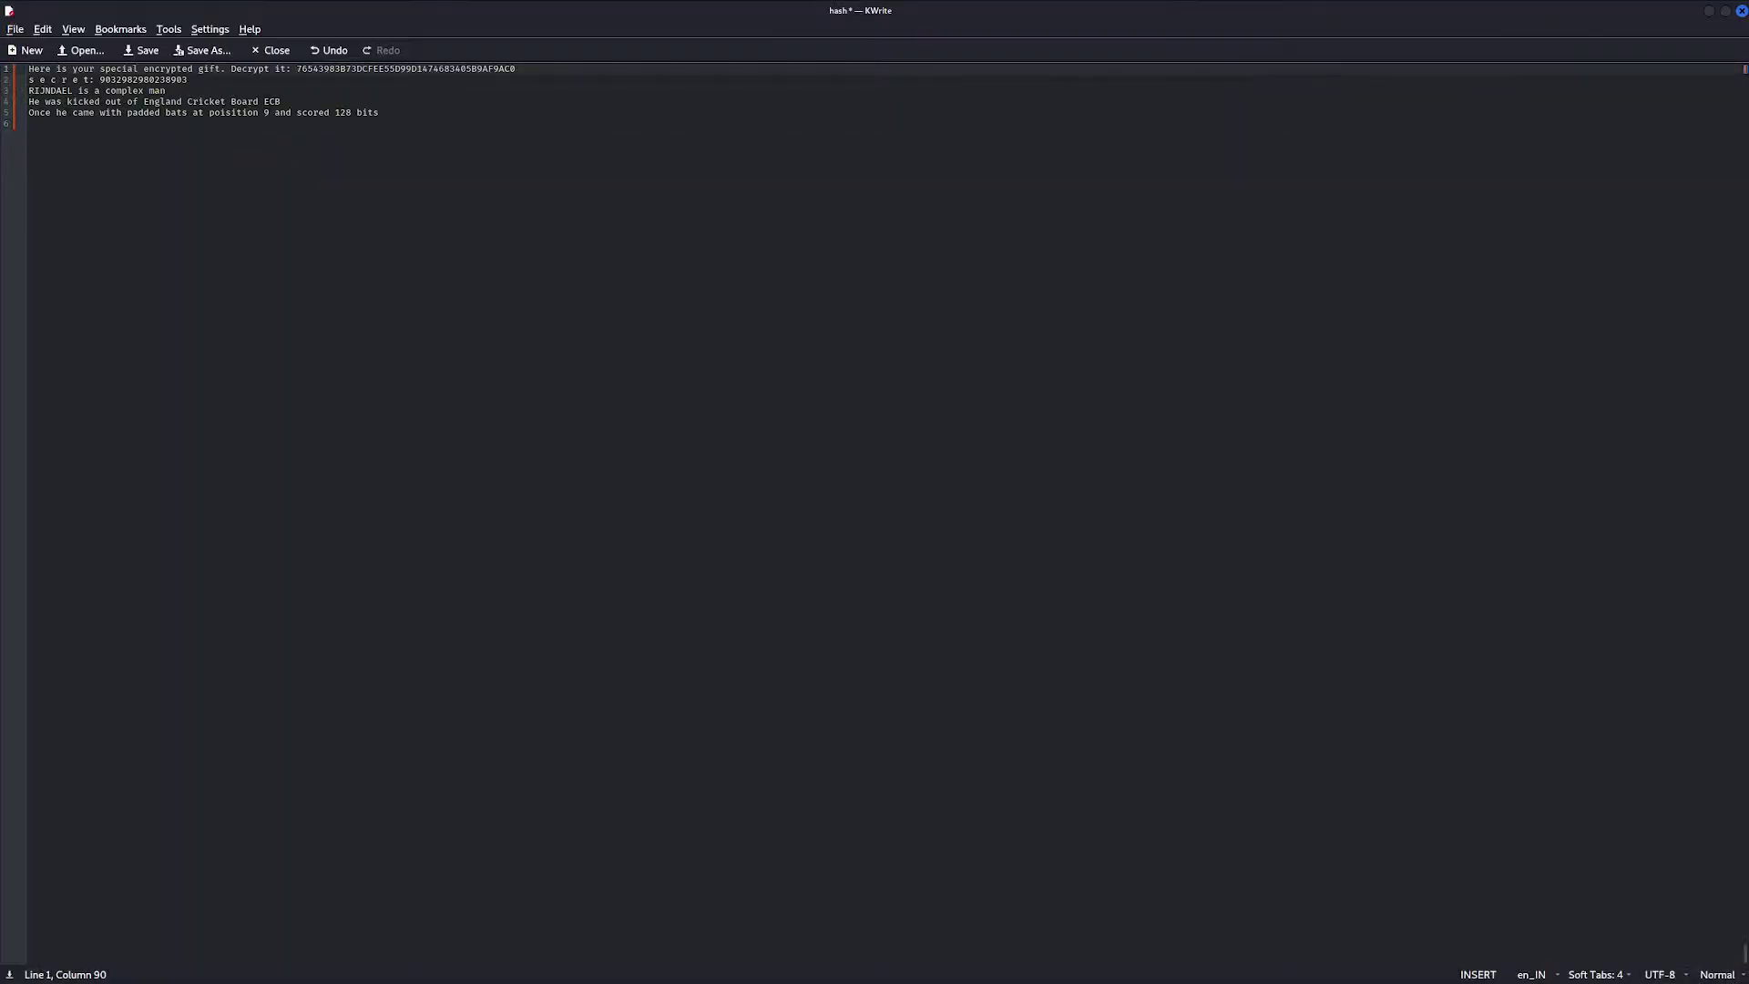
Check the spreadsheet for further hqteam tweets, then close it without saving
key("alt+Tab")
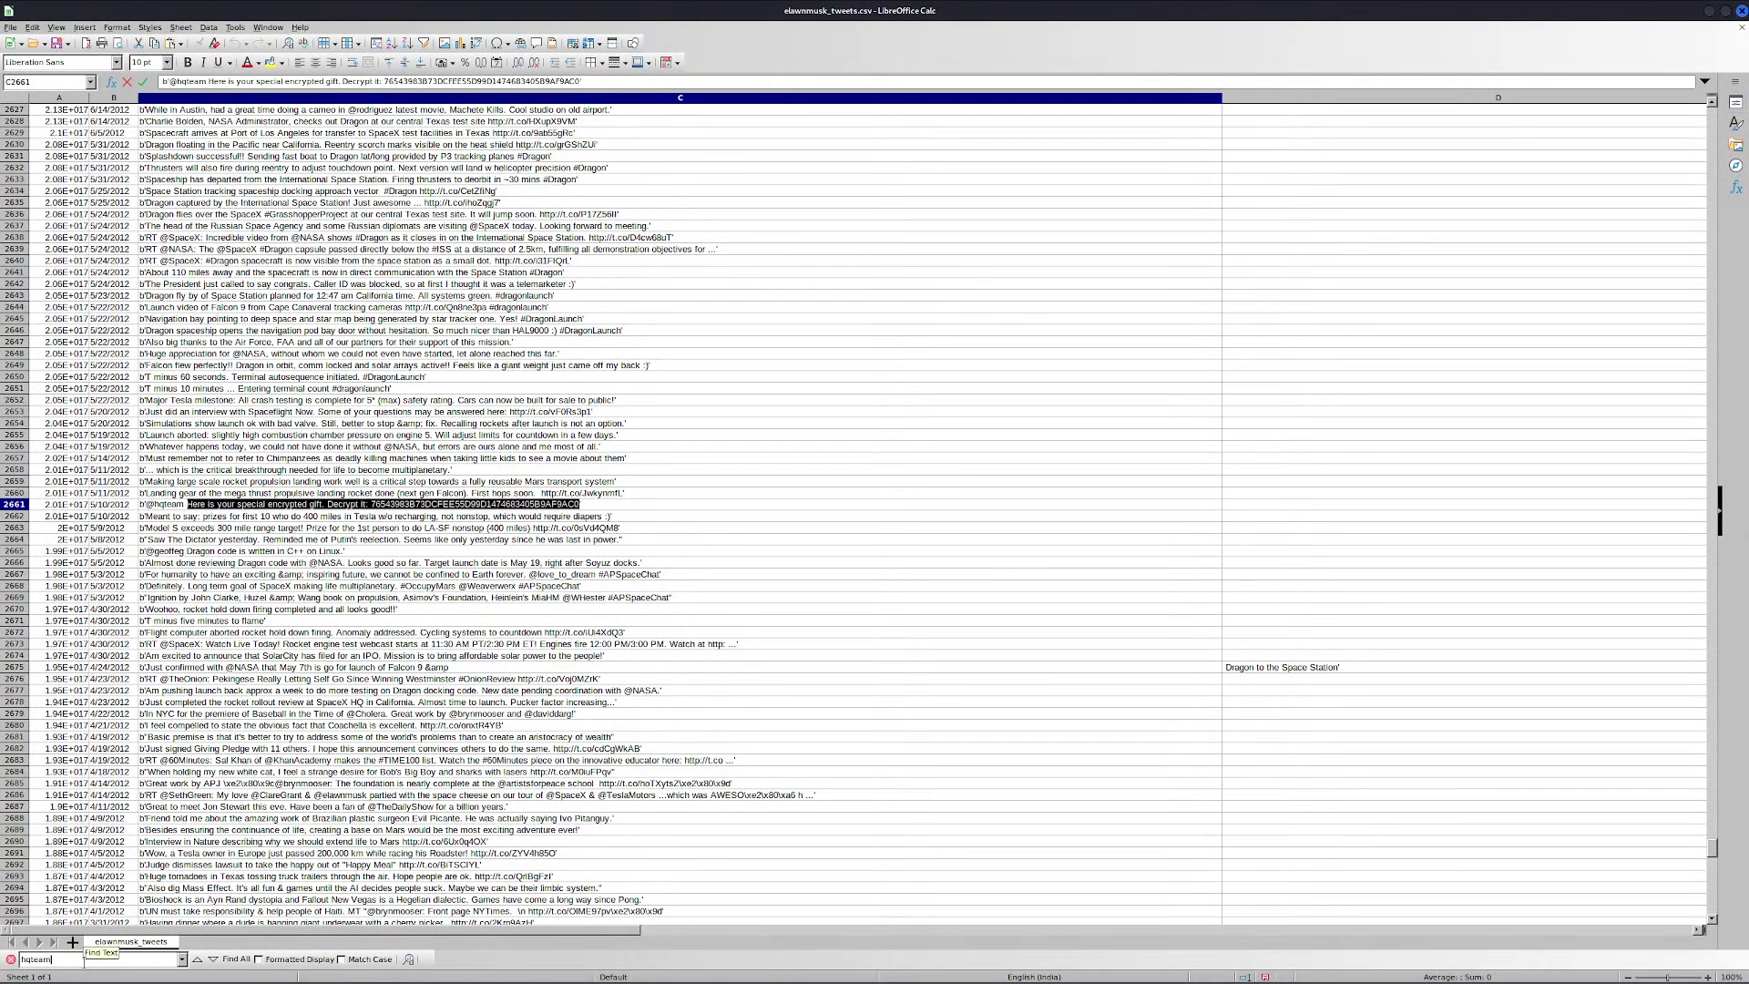
key("Return")
key("Return")
key("Return")
key("Return")
key("Return")
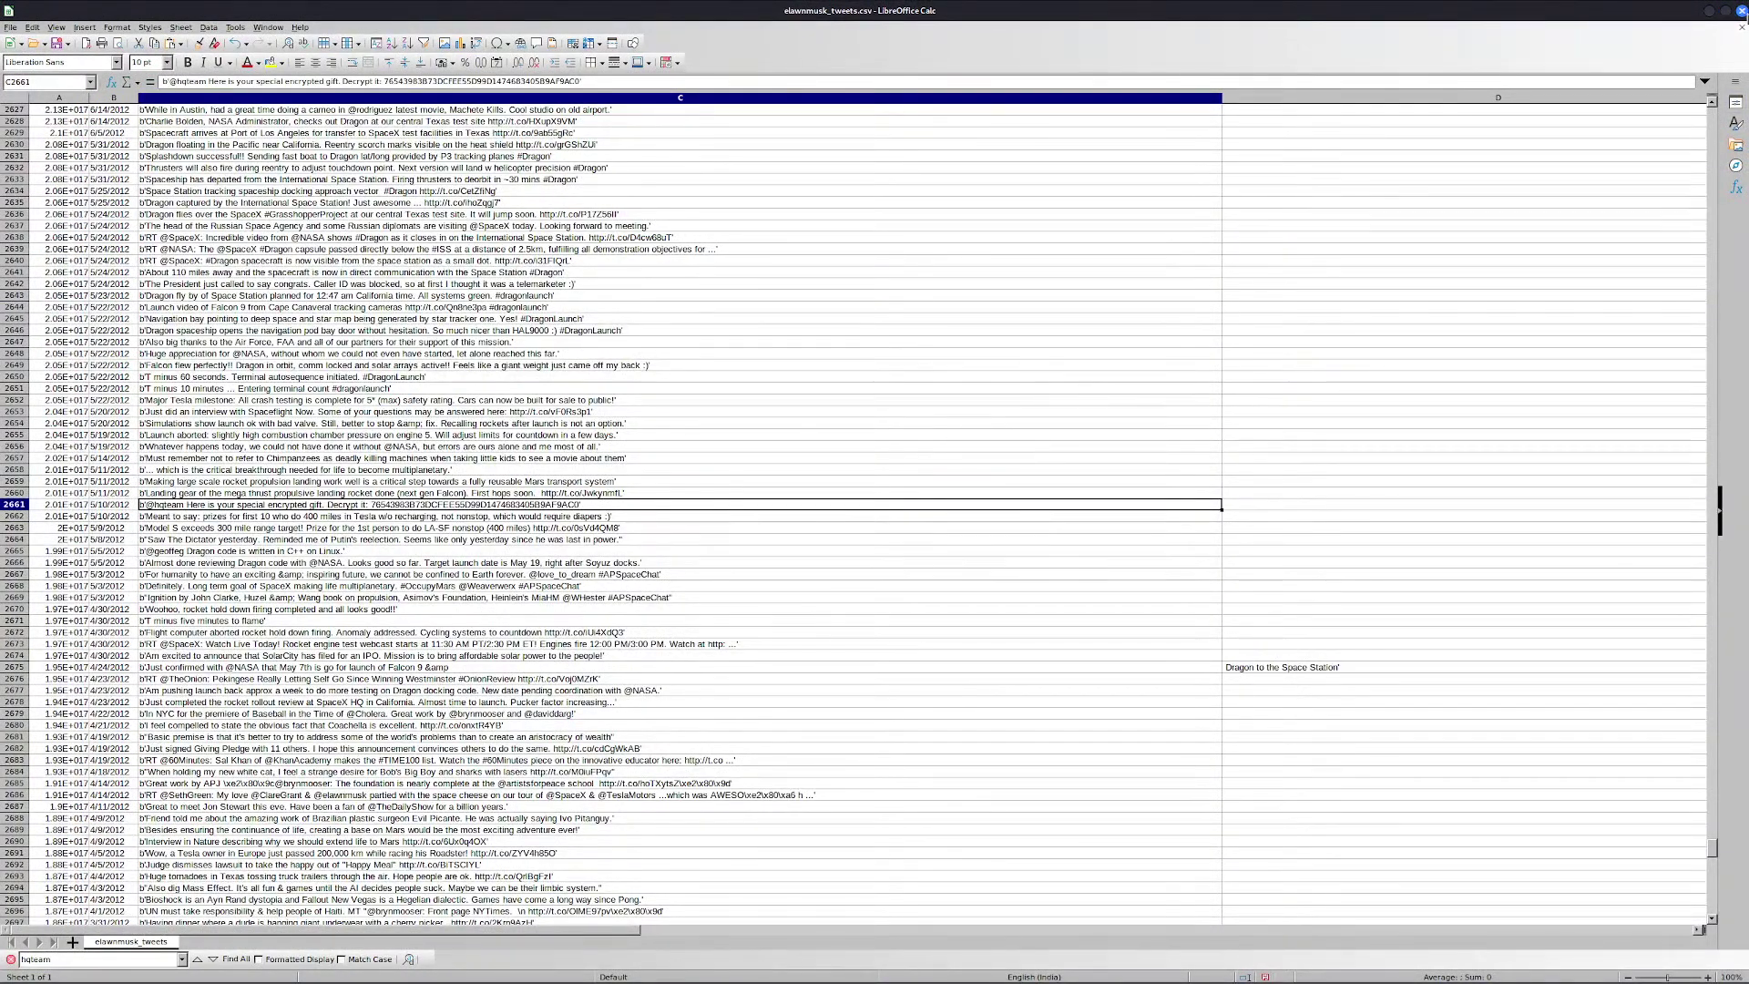
left_click(1742, 11)
left_click(865, 534)
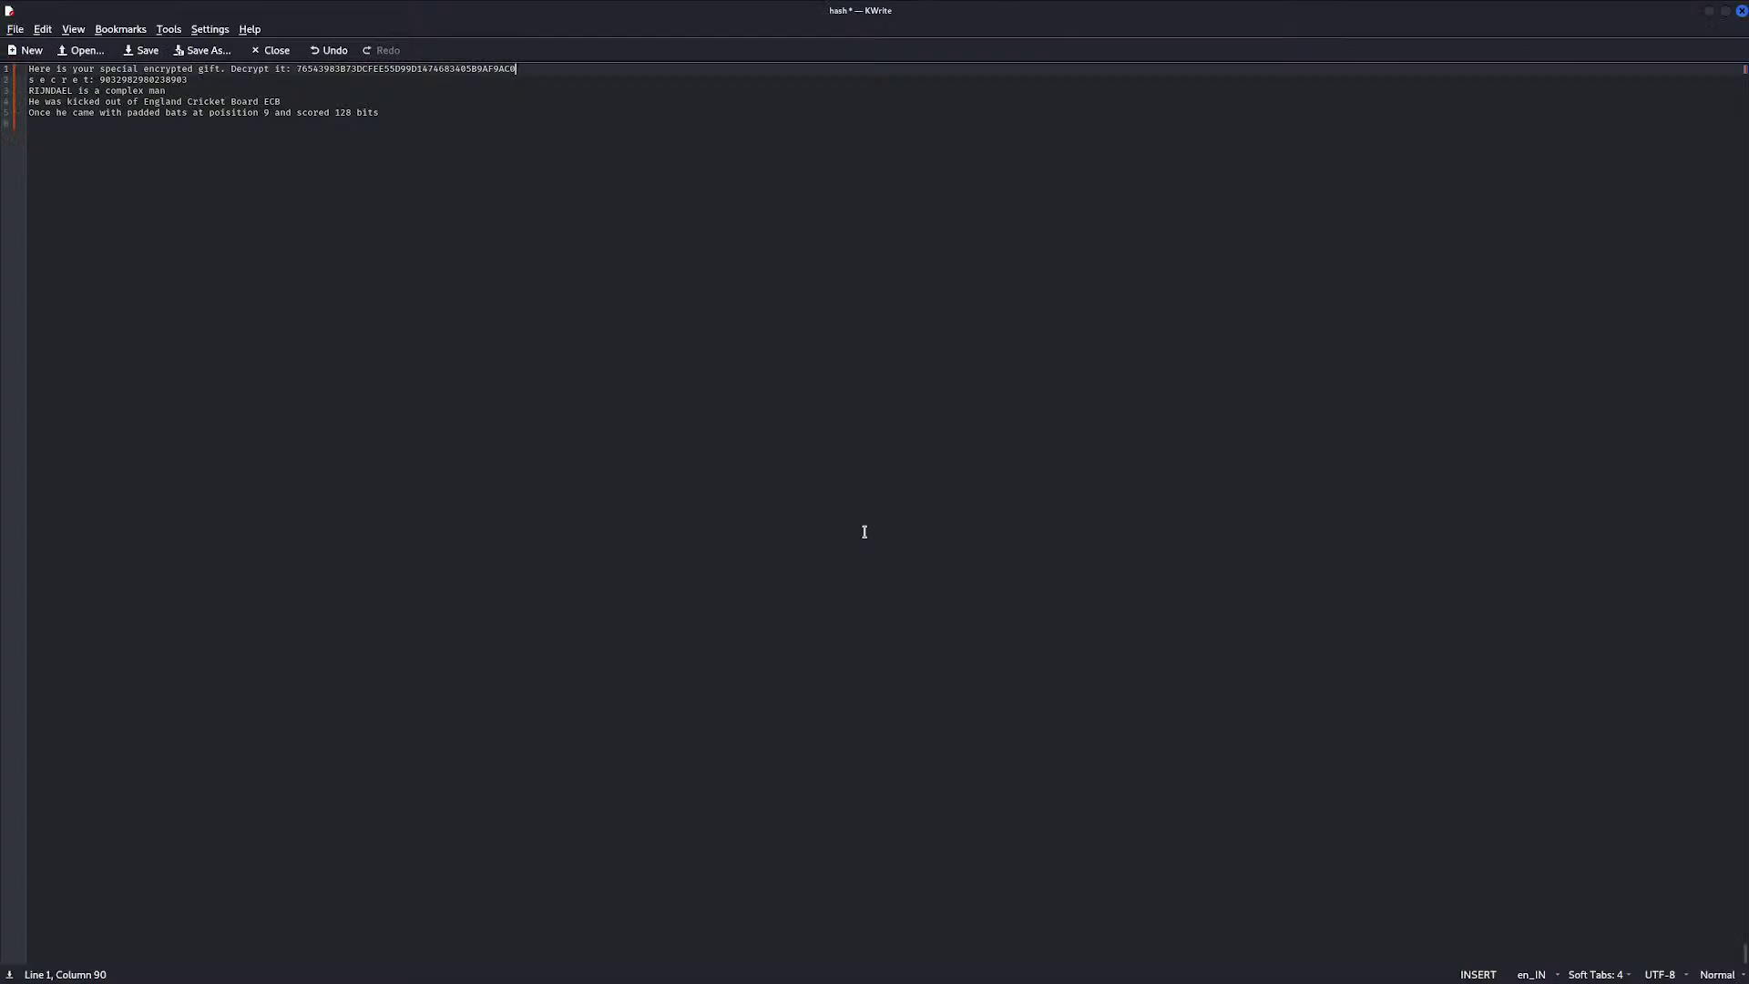
Move the cursor back to the start of line 1 in the notes
left_click(322, 151)
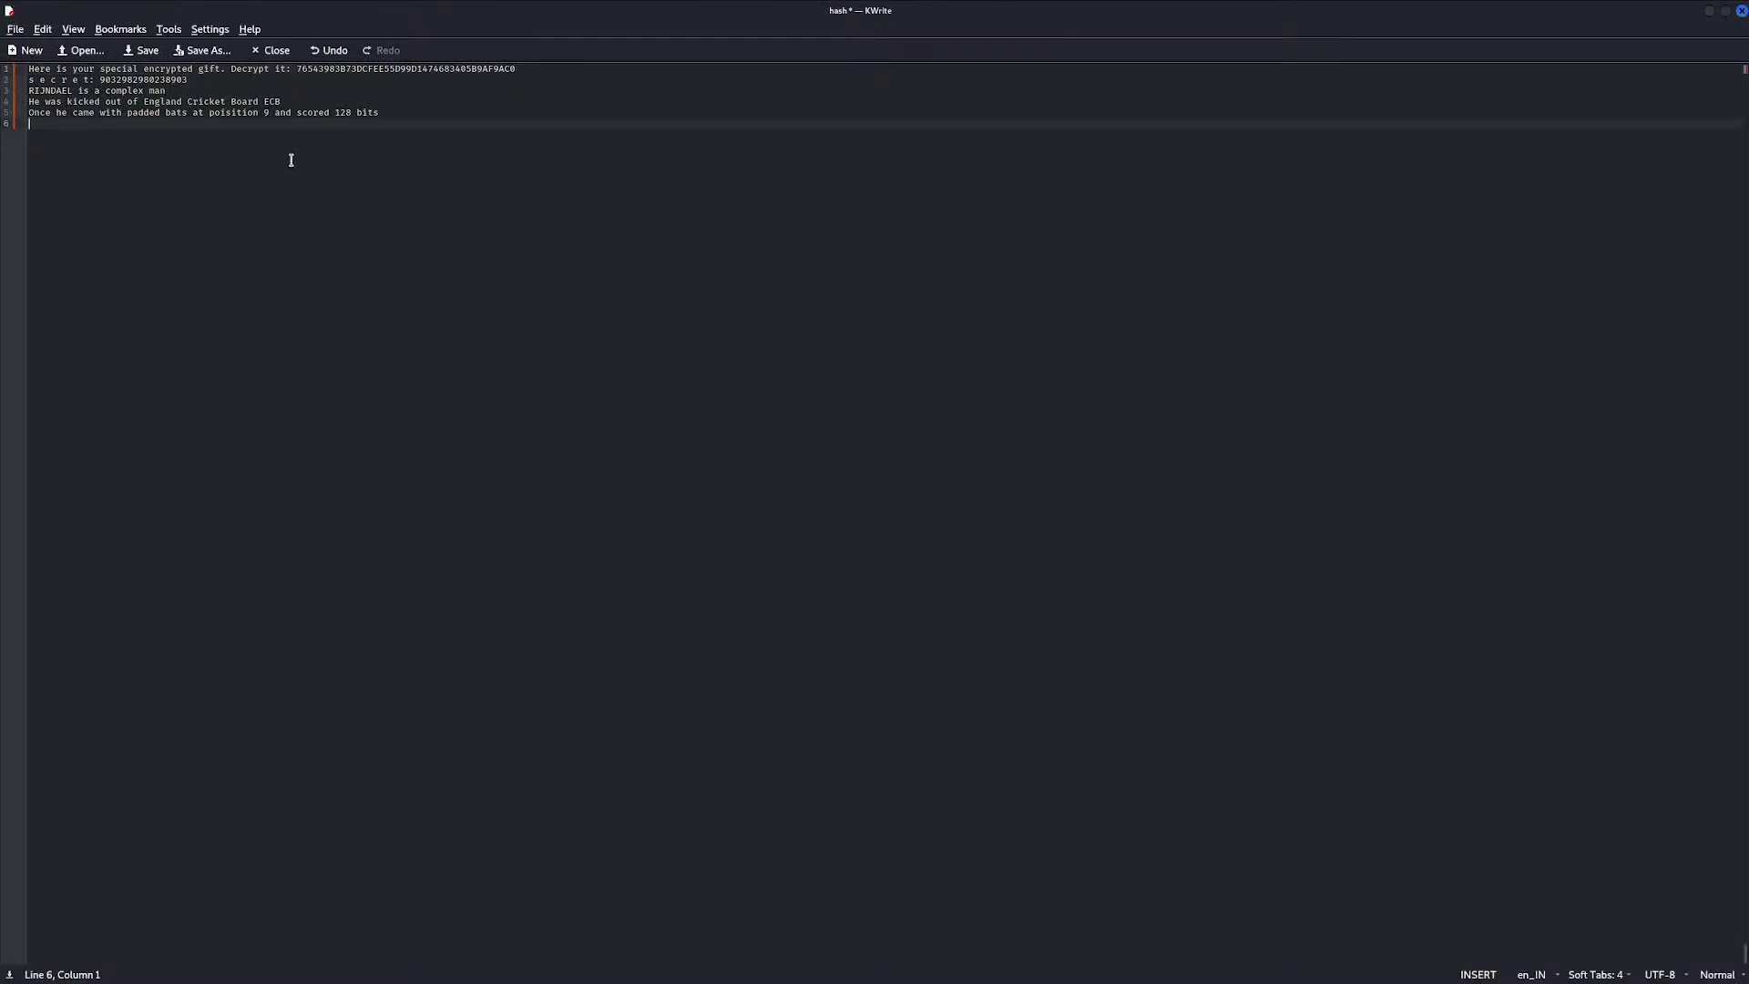
left_click(35, 70)
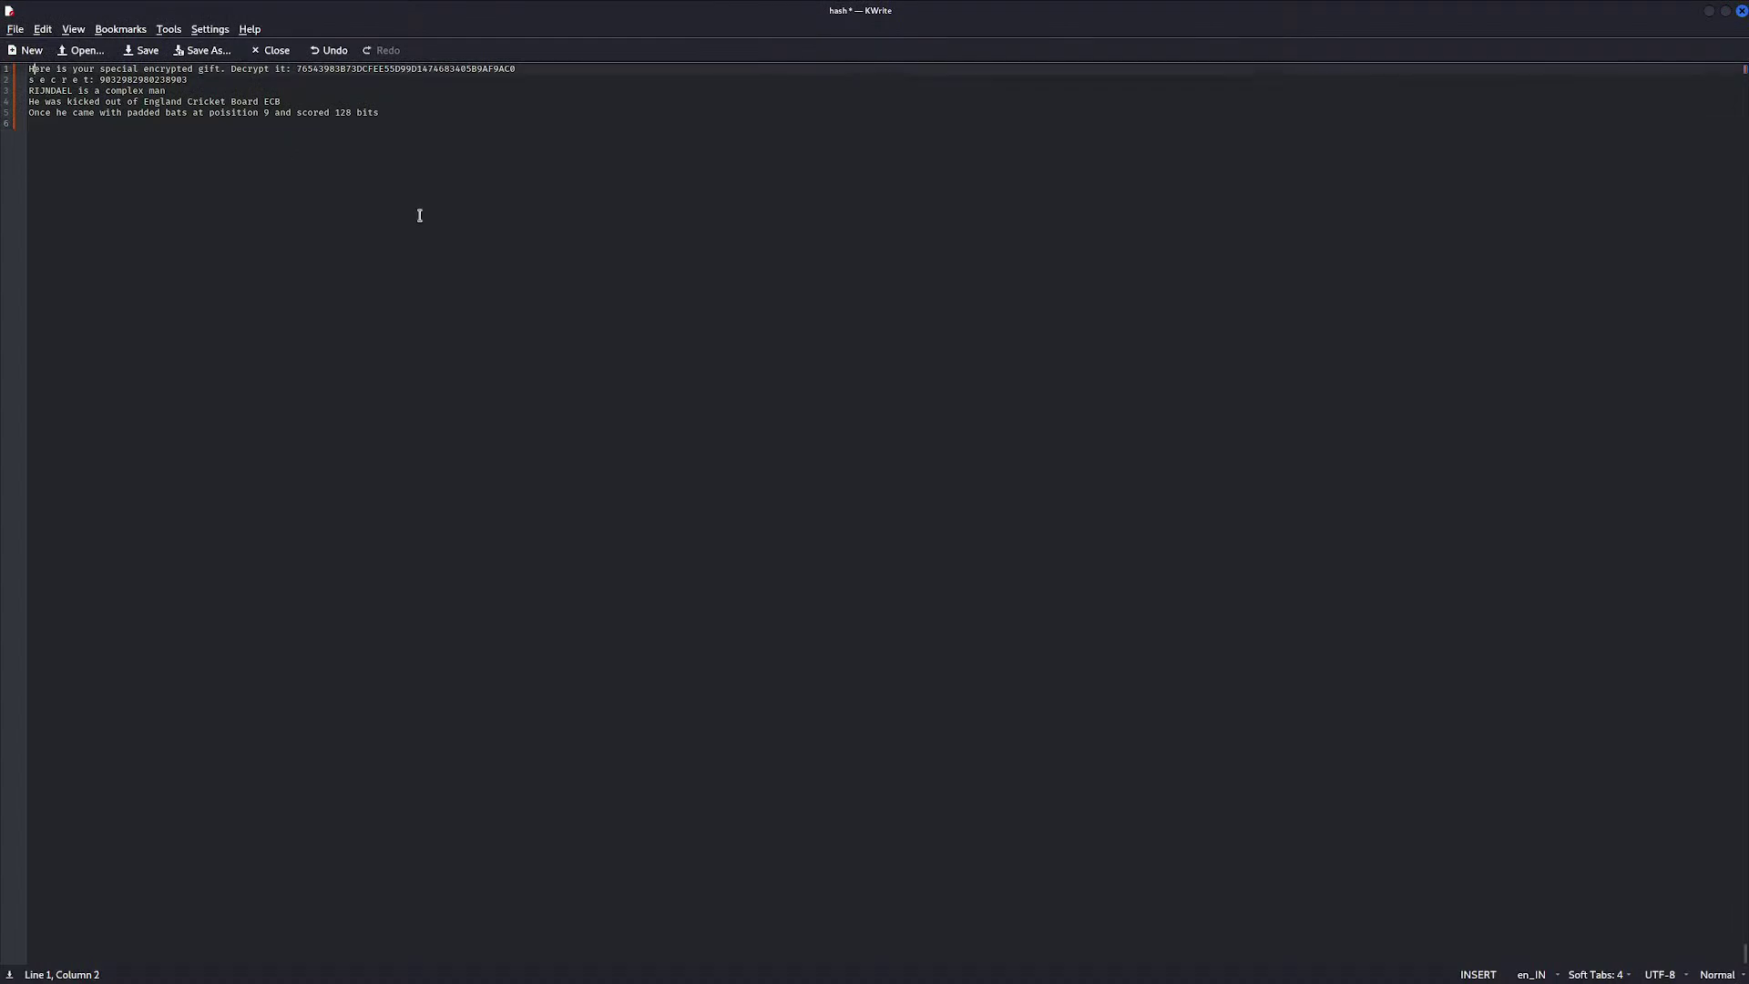
key("Home")
key("Right")
key("Right")
key("Right")
key("Right")
key("Right")
key("Right")
key("Right")
key("Right")
key("Right")
key("Right")
key("Right")
key("Right")
key("Right")
key("Right")
key("Right")
key("Right")
key("Right")
key("Right")
key("Right")
key("Right")
key("Right")
key("Right")
key("Right")
key("Right")
key("Right")
key("Right")
key("alt+Tab")
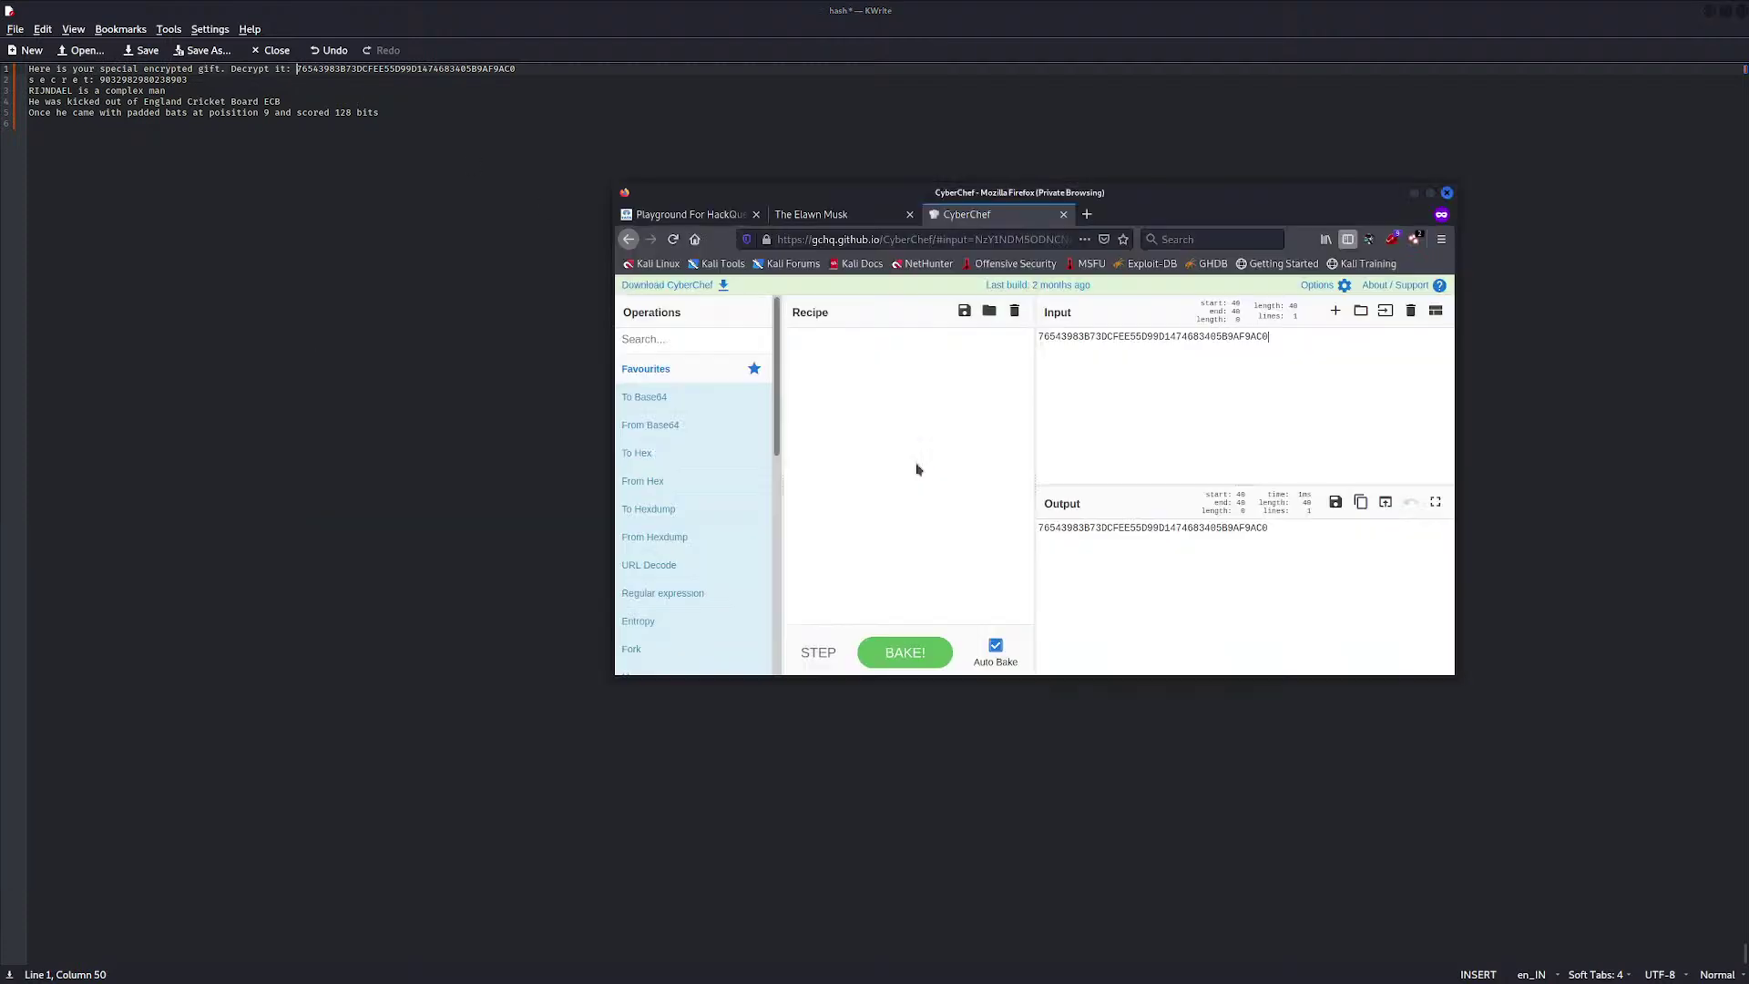
After glancing at CyberChef, select the word RIJNDAEL on line 3 of the clue notes
left_click(917, 465)
left_click(193, 81)
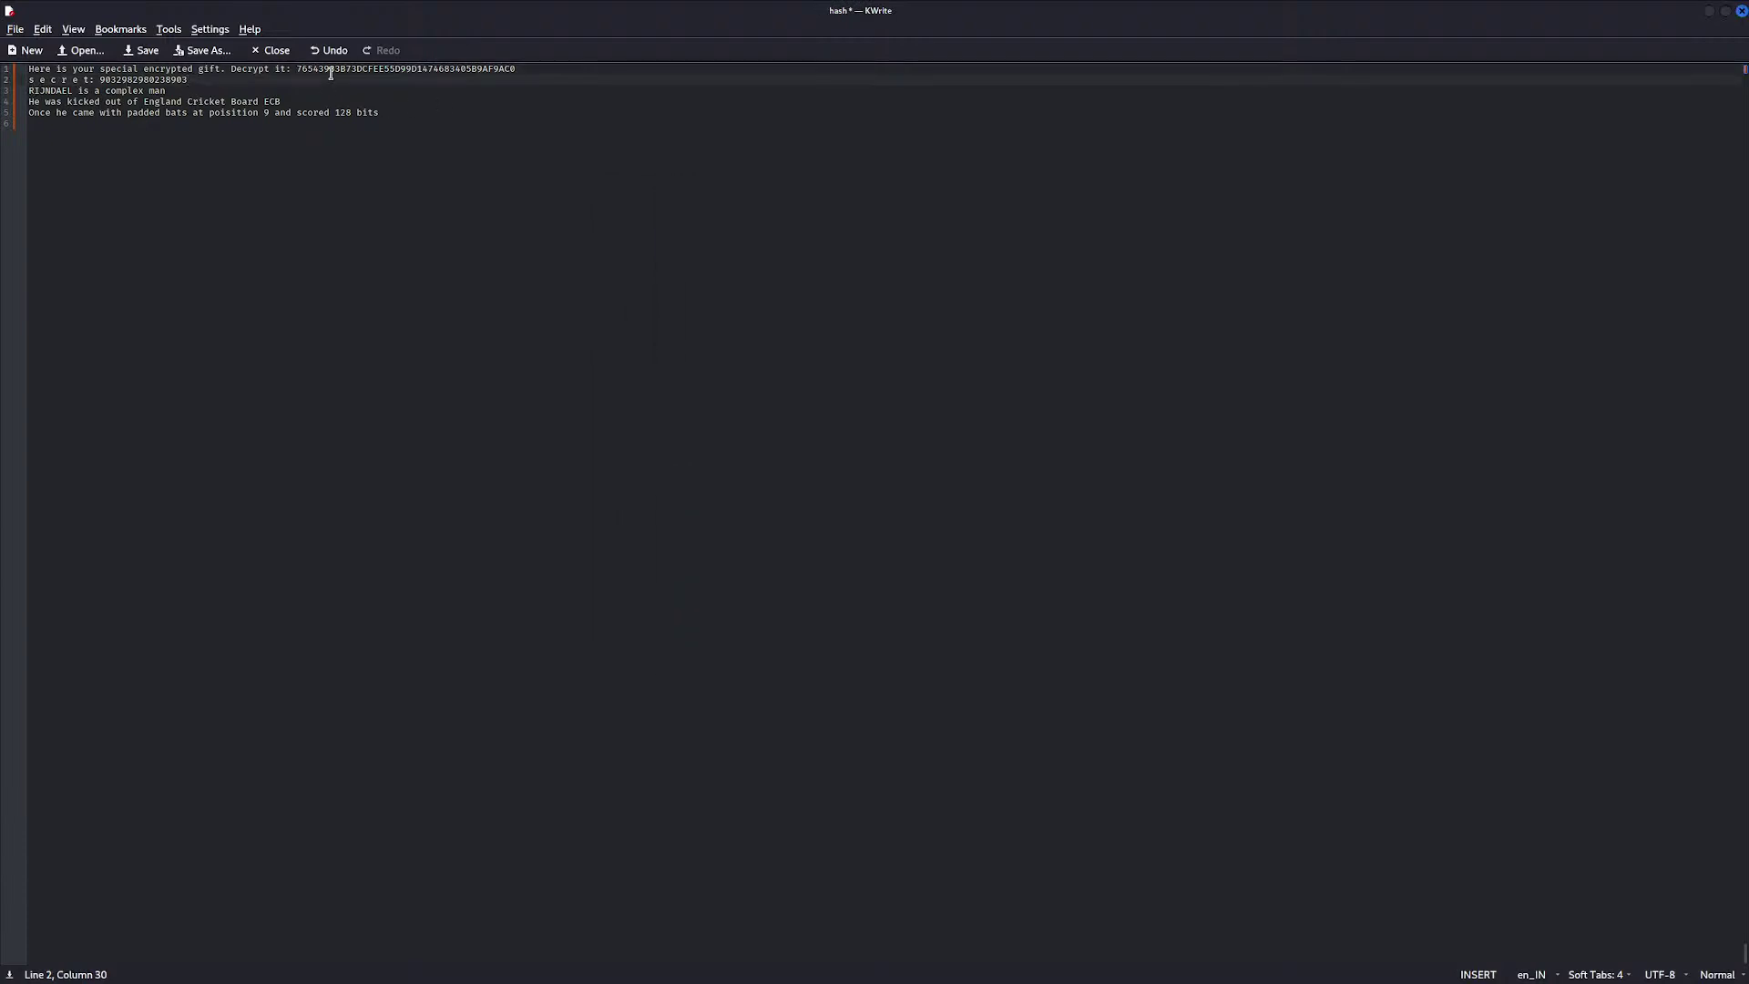
left_click(296, 70)
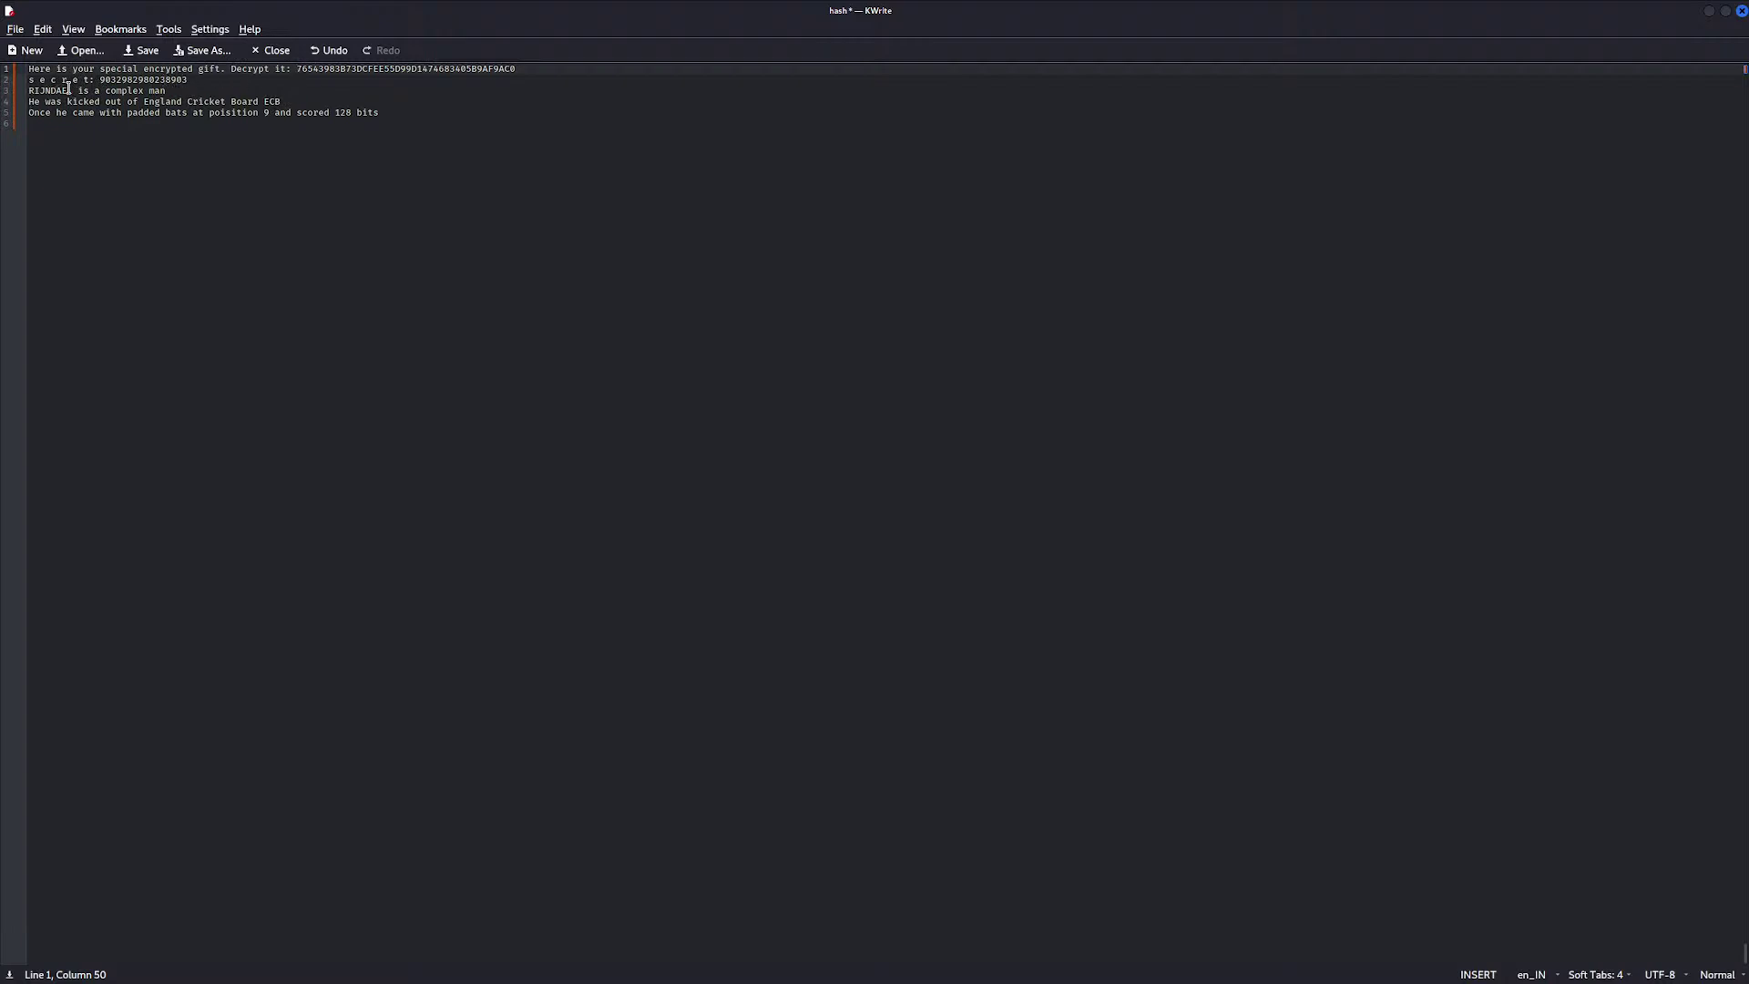
left_click_drag(74, 91, 26, 95)
left_click(27, 94)
double_click(74, 91)
key("alt+Tab")
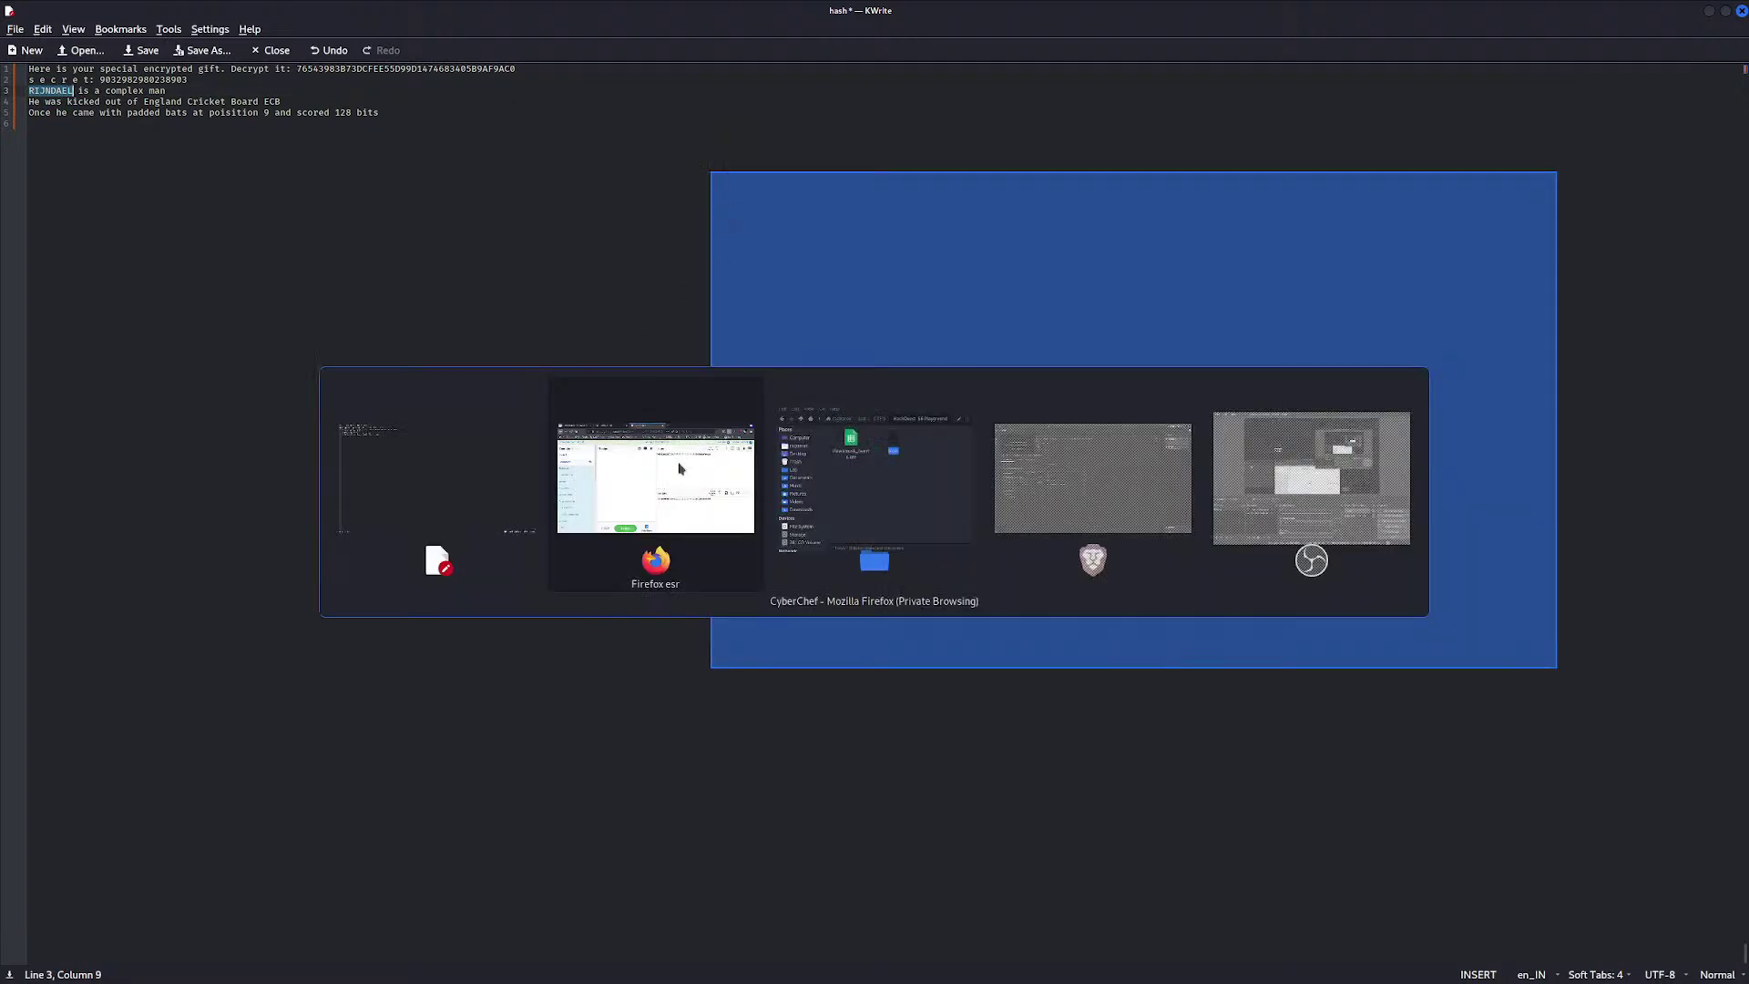
left_click(1187, 205)
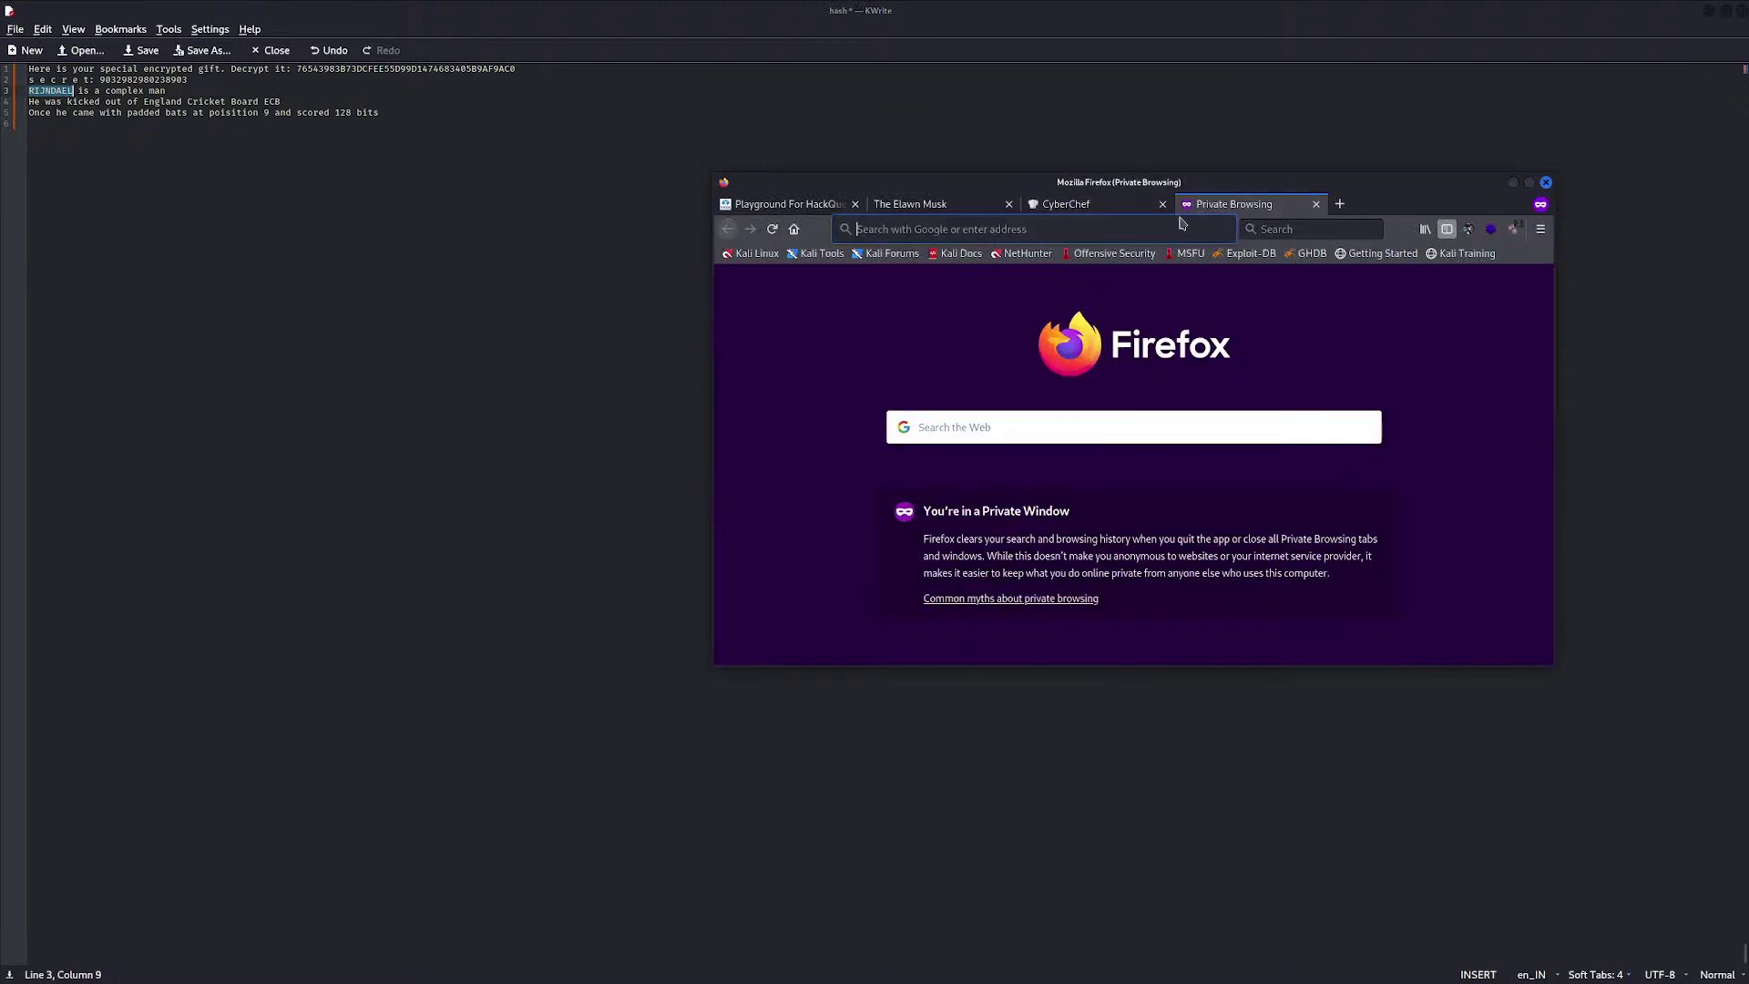
key("ctrl+v")
key("Return")
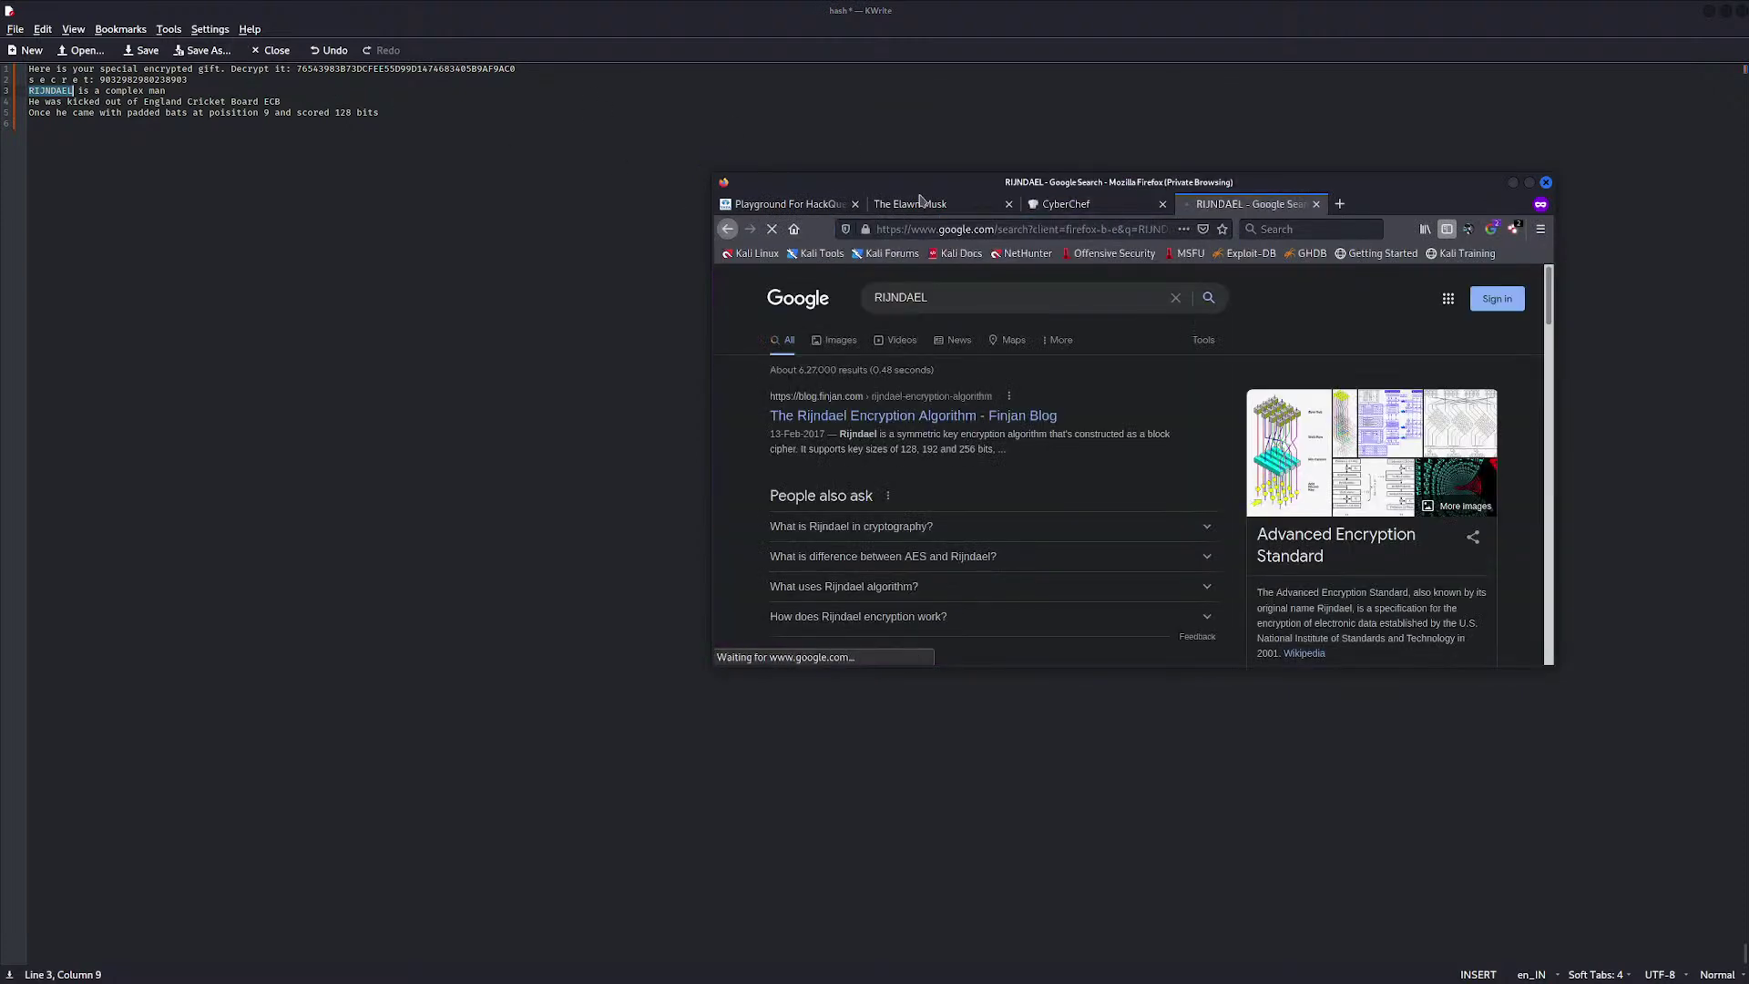
scroll(891, 423, "down", 1)
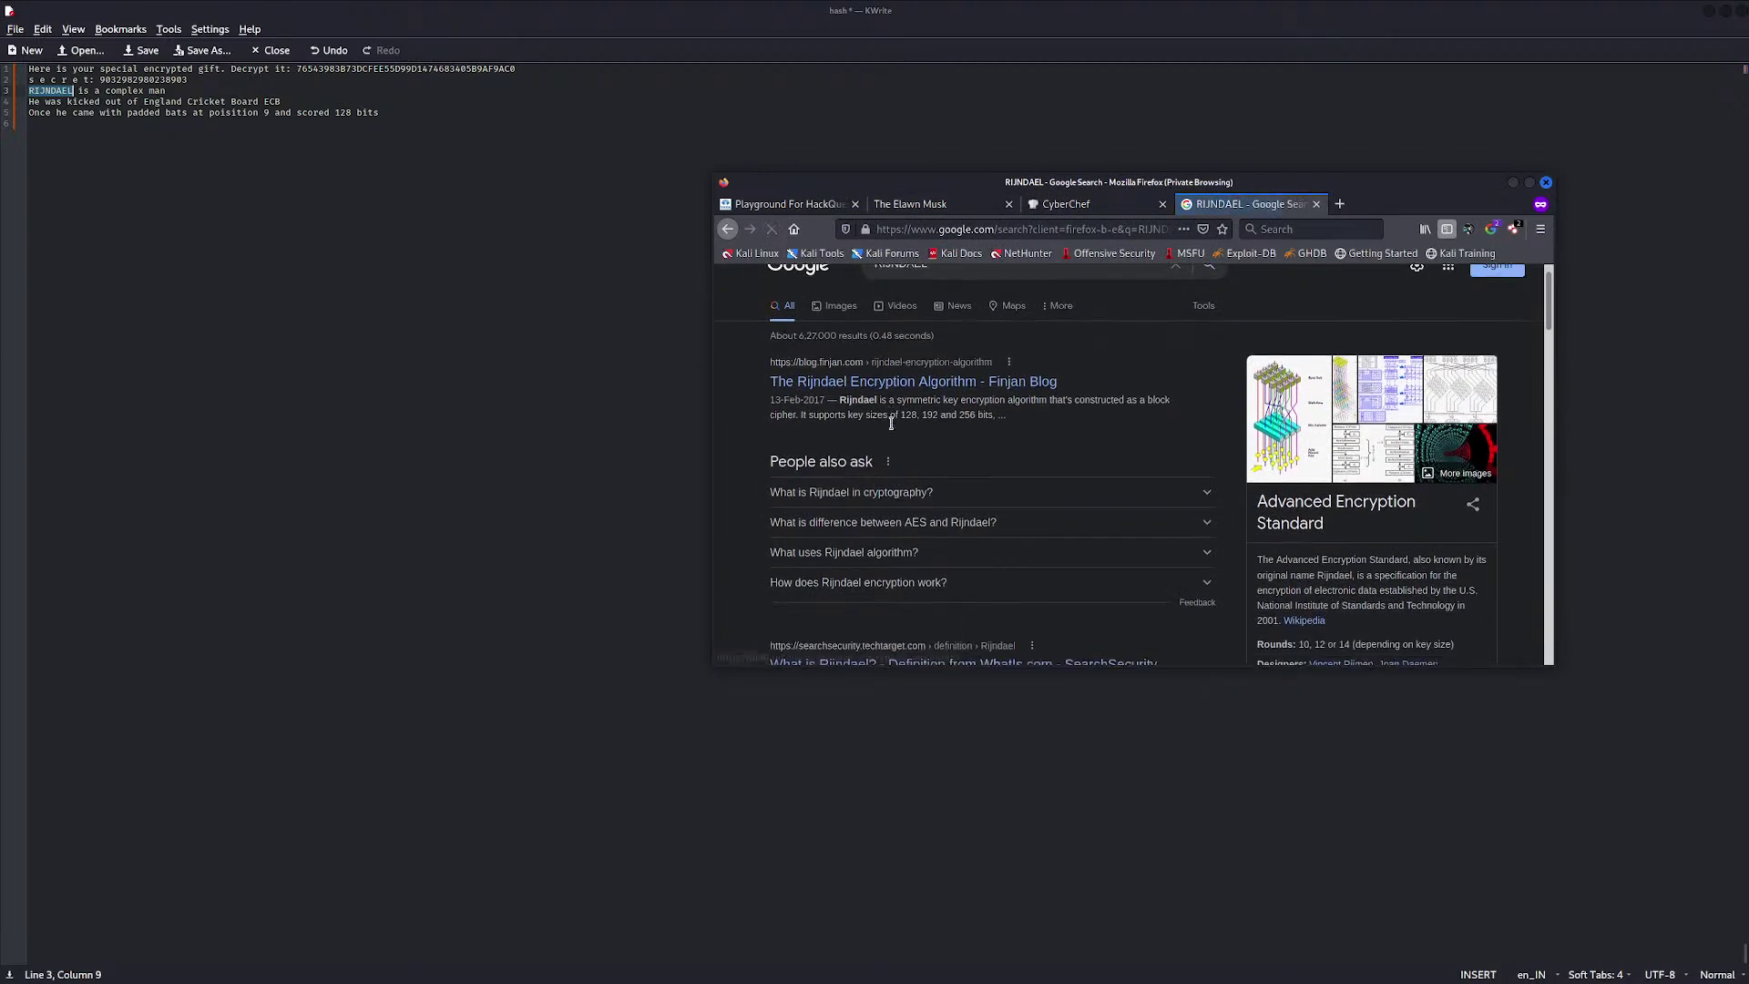
left_click(910, 374)
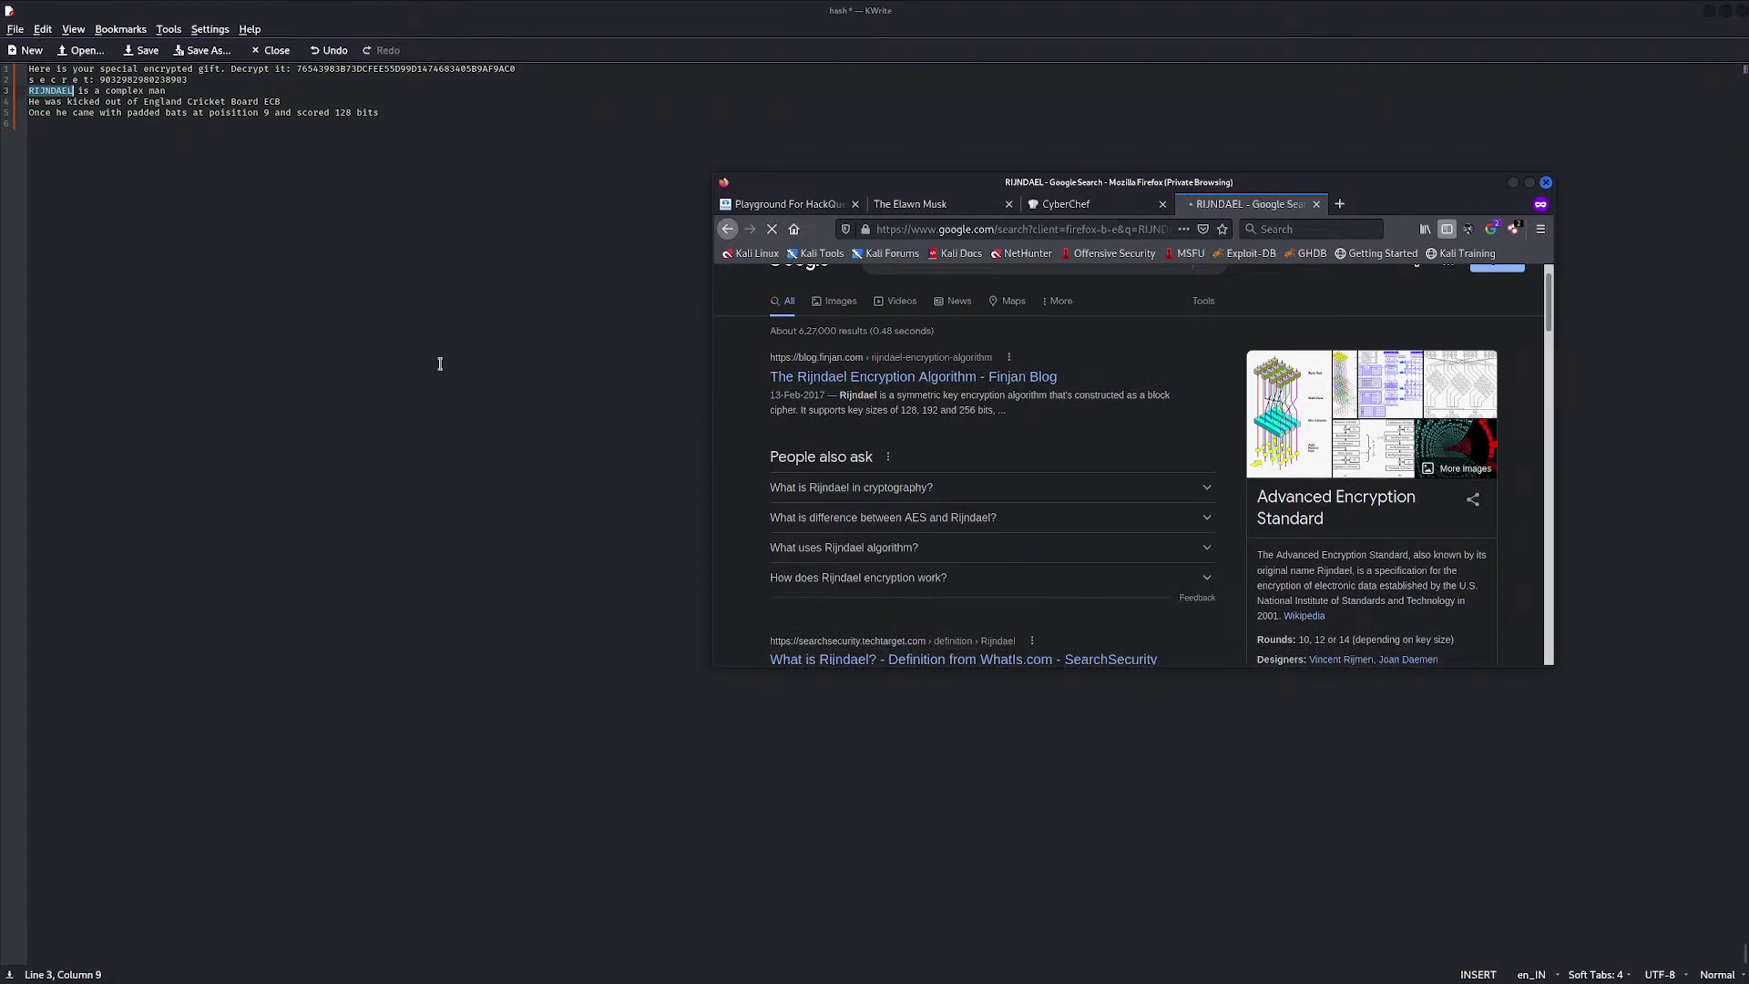
scroll(1003, 437, "down", 4)
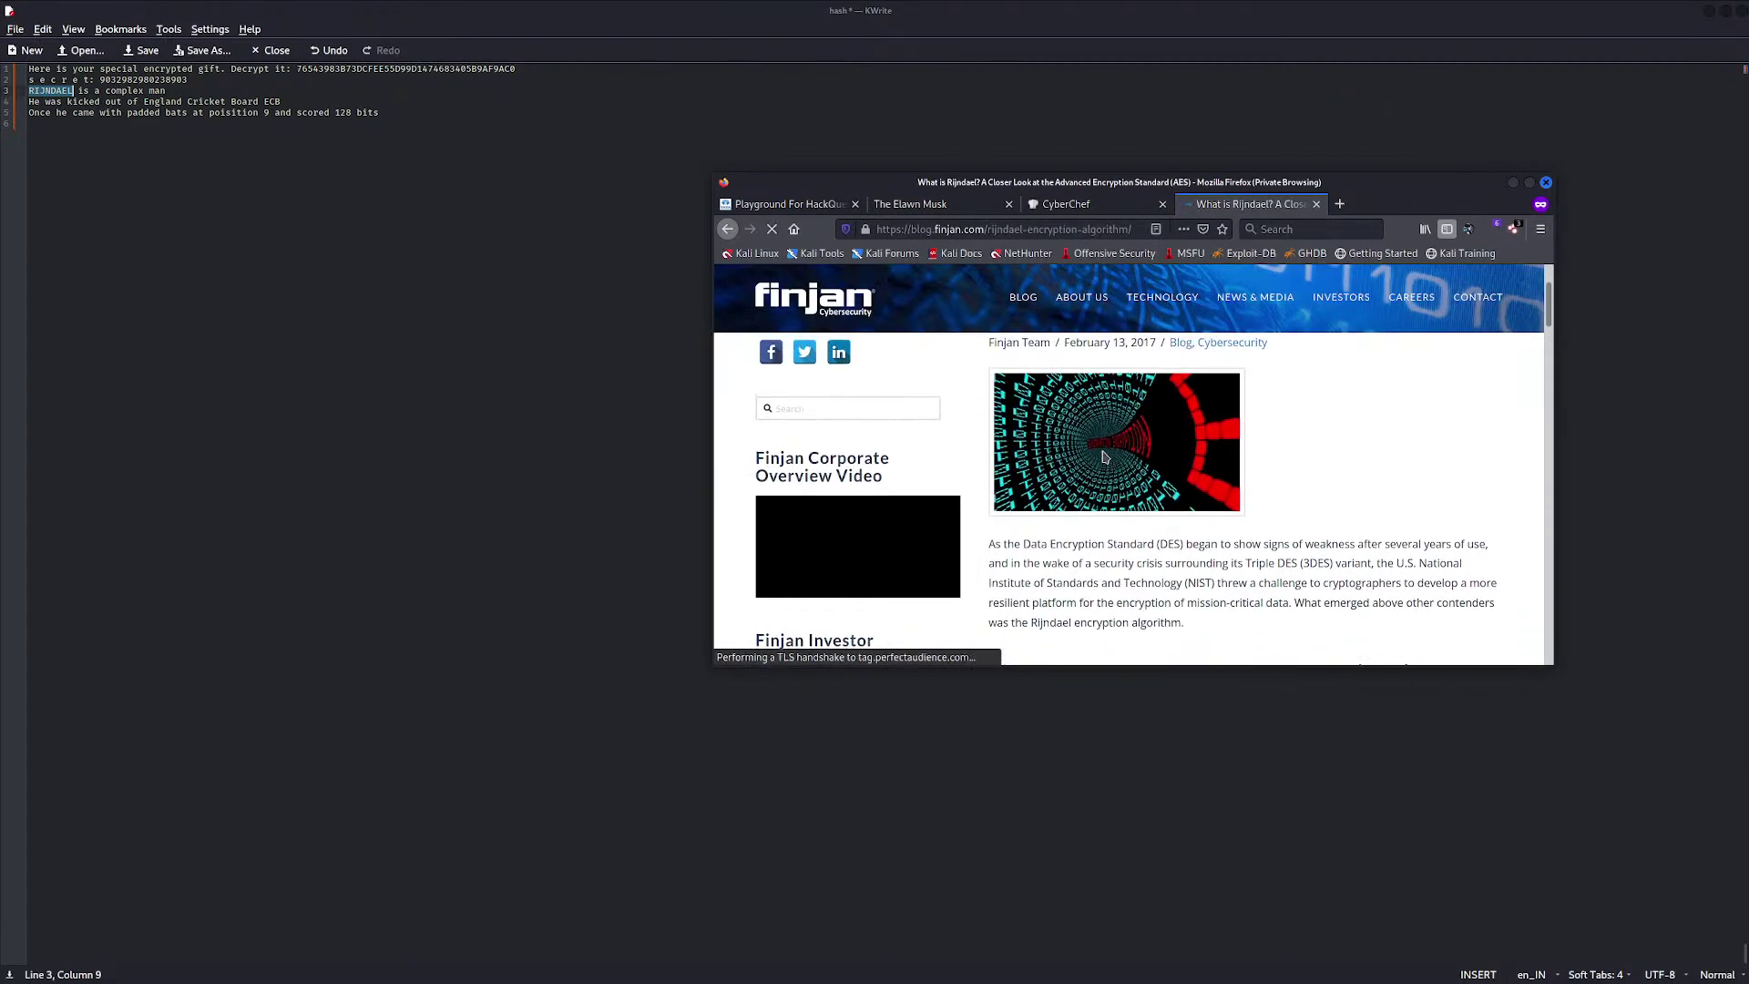
scroll(1103, 458, "up", 1)
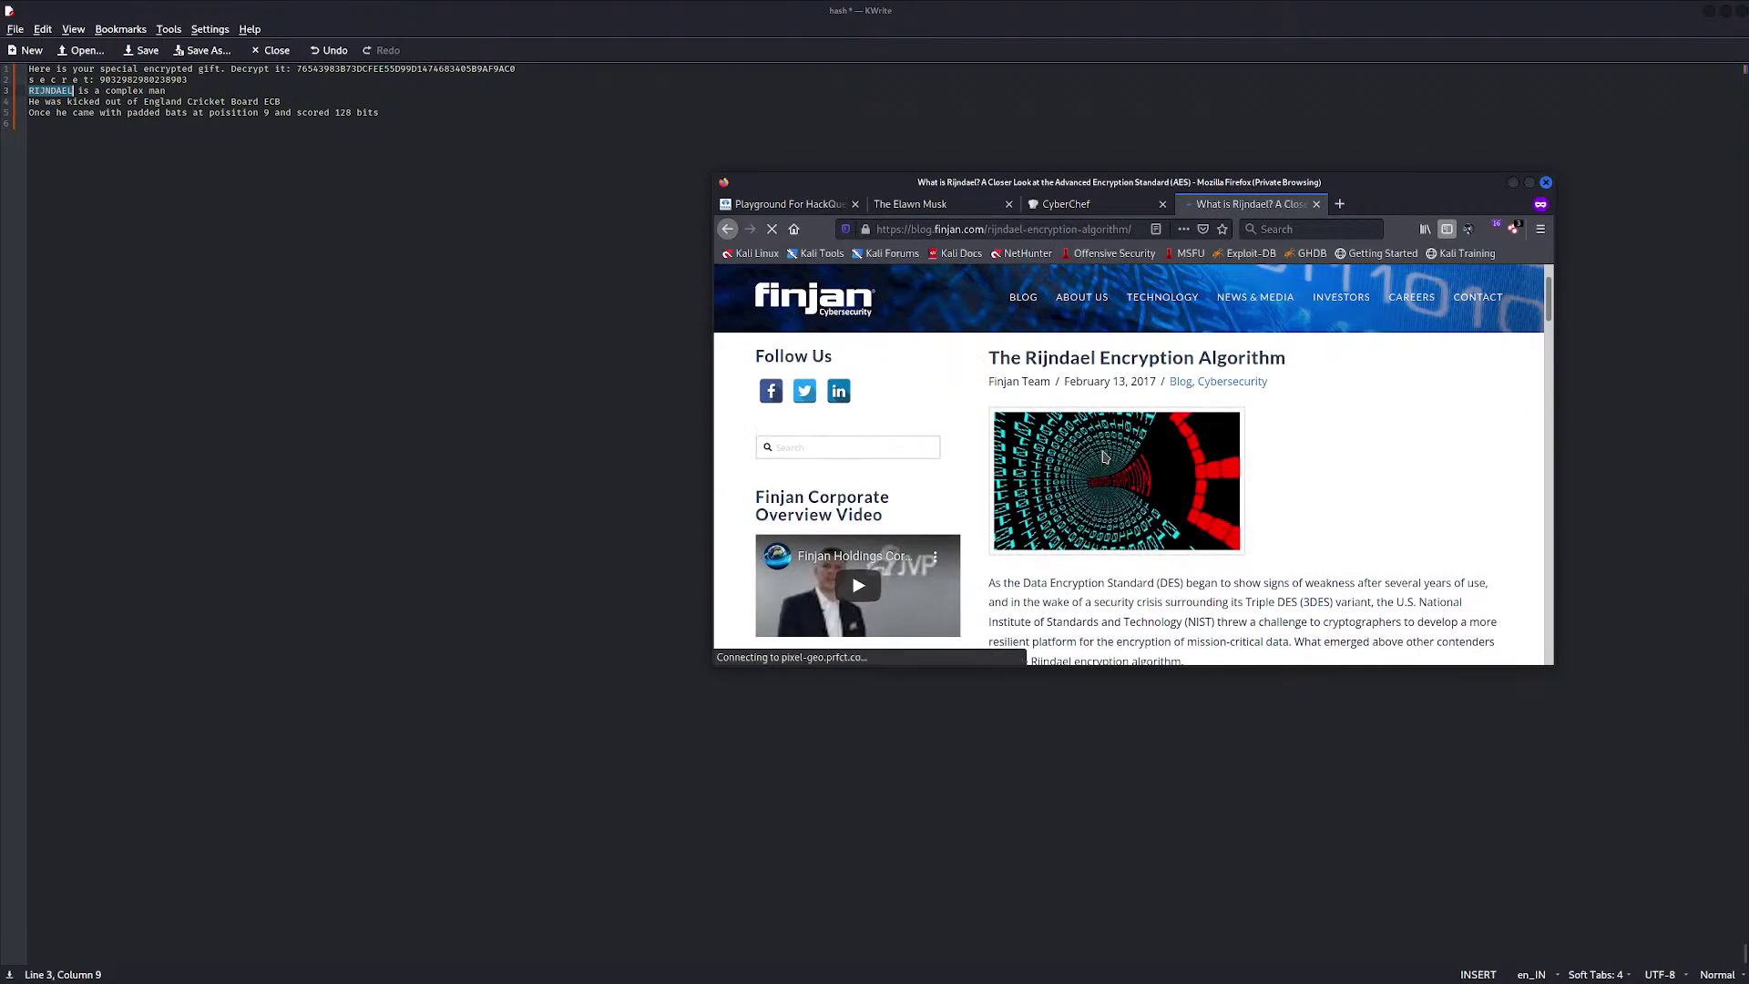
scroll(1103, 457, "down", 2)
scroll(1103, 457, "up", 2)
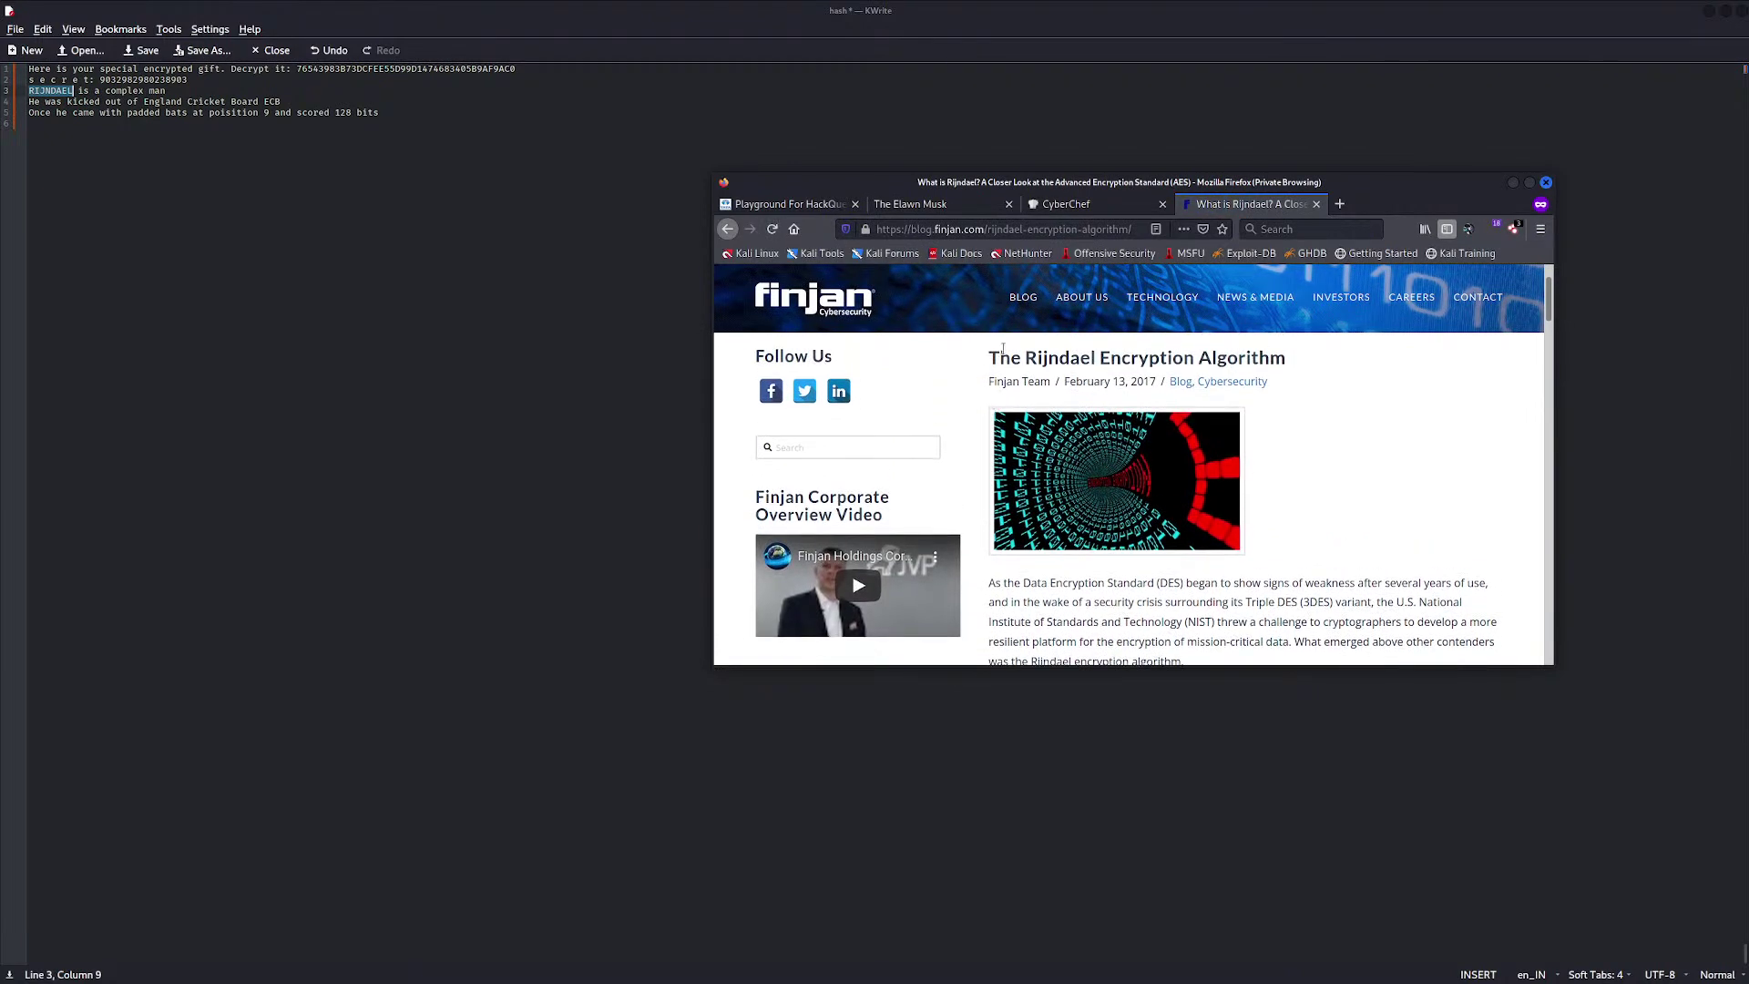
scroll(1096, 462, "down", 4)
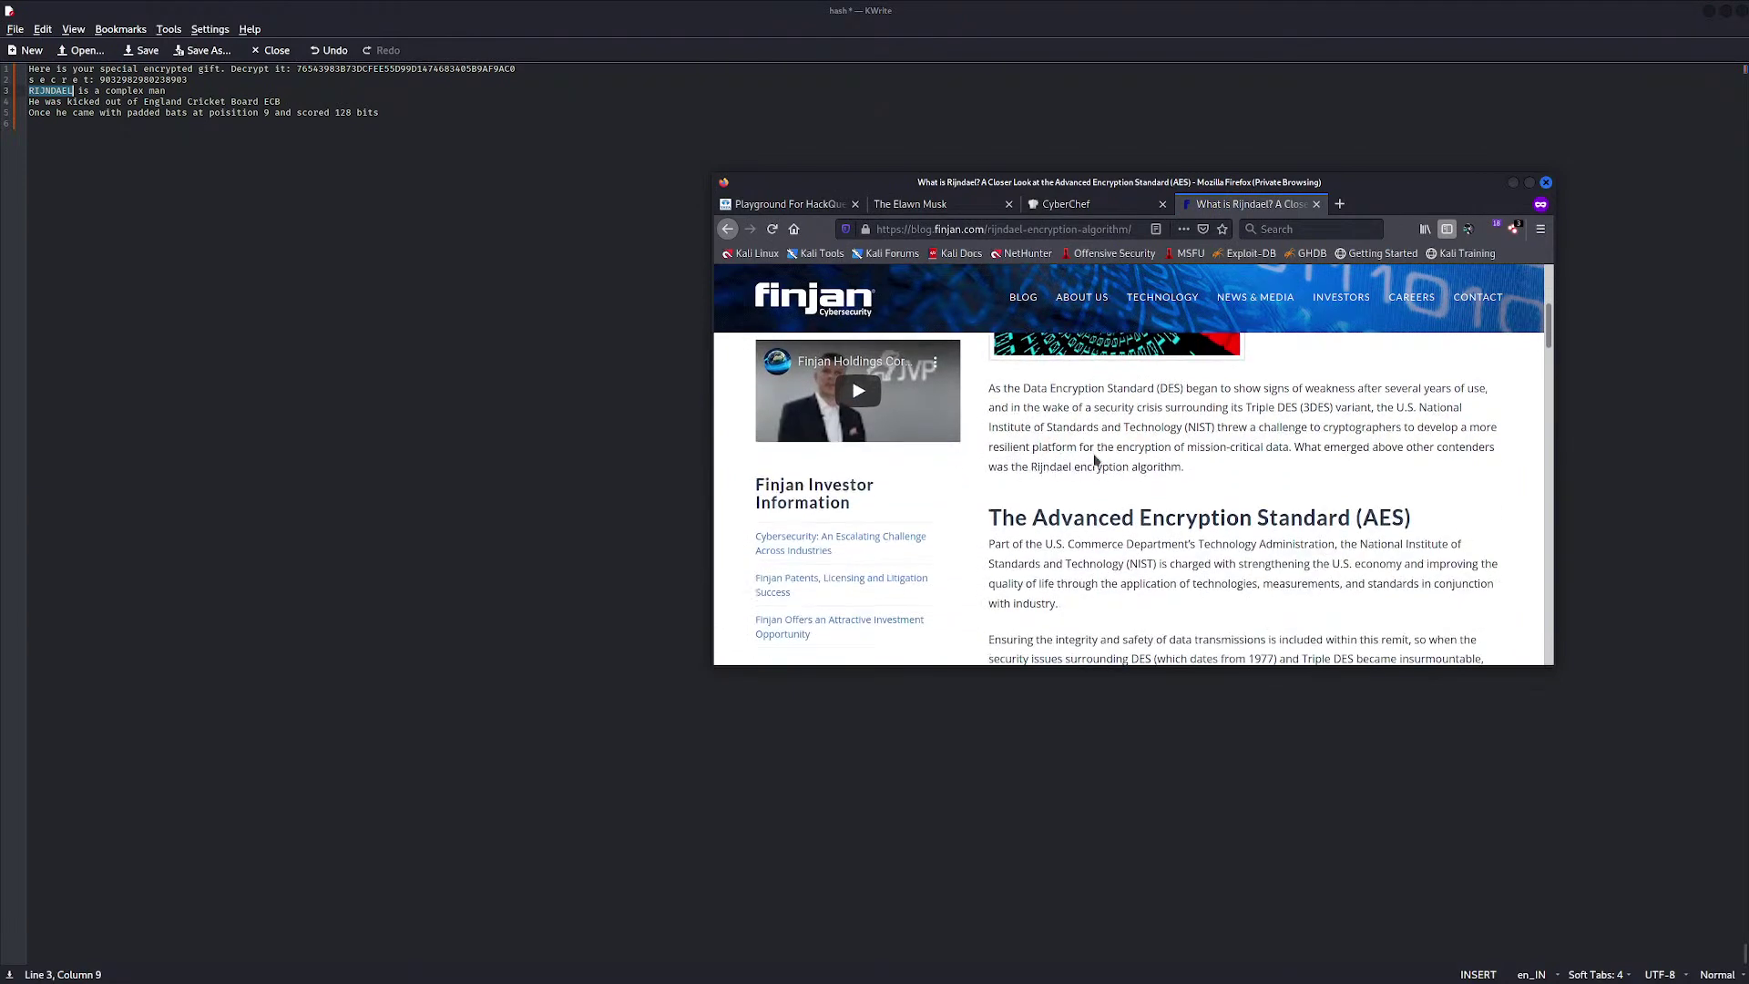
scroll(1096, 462, "down", 1)
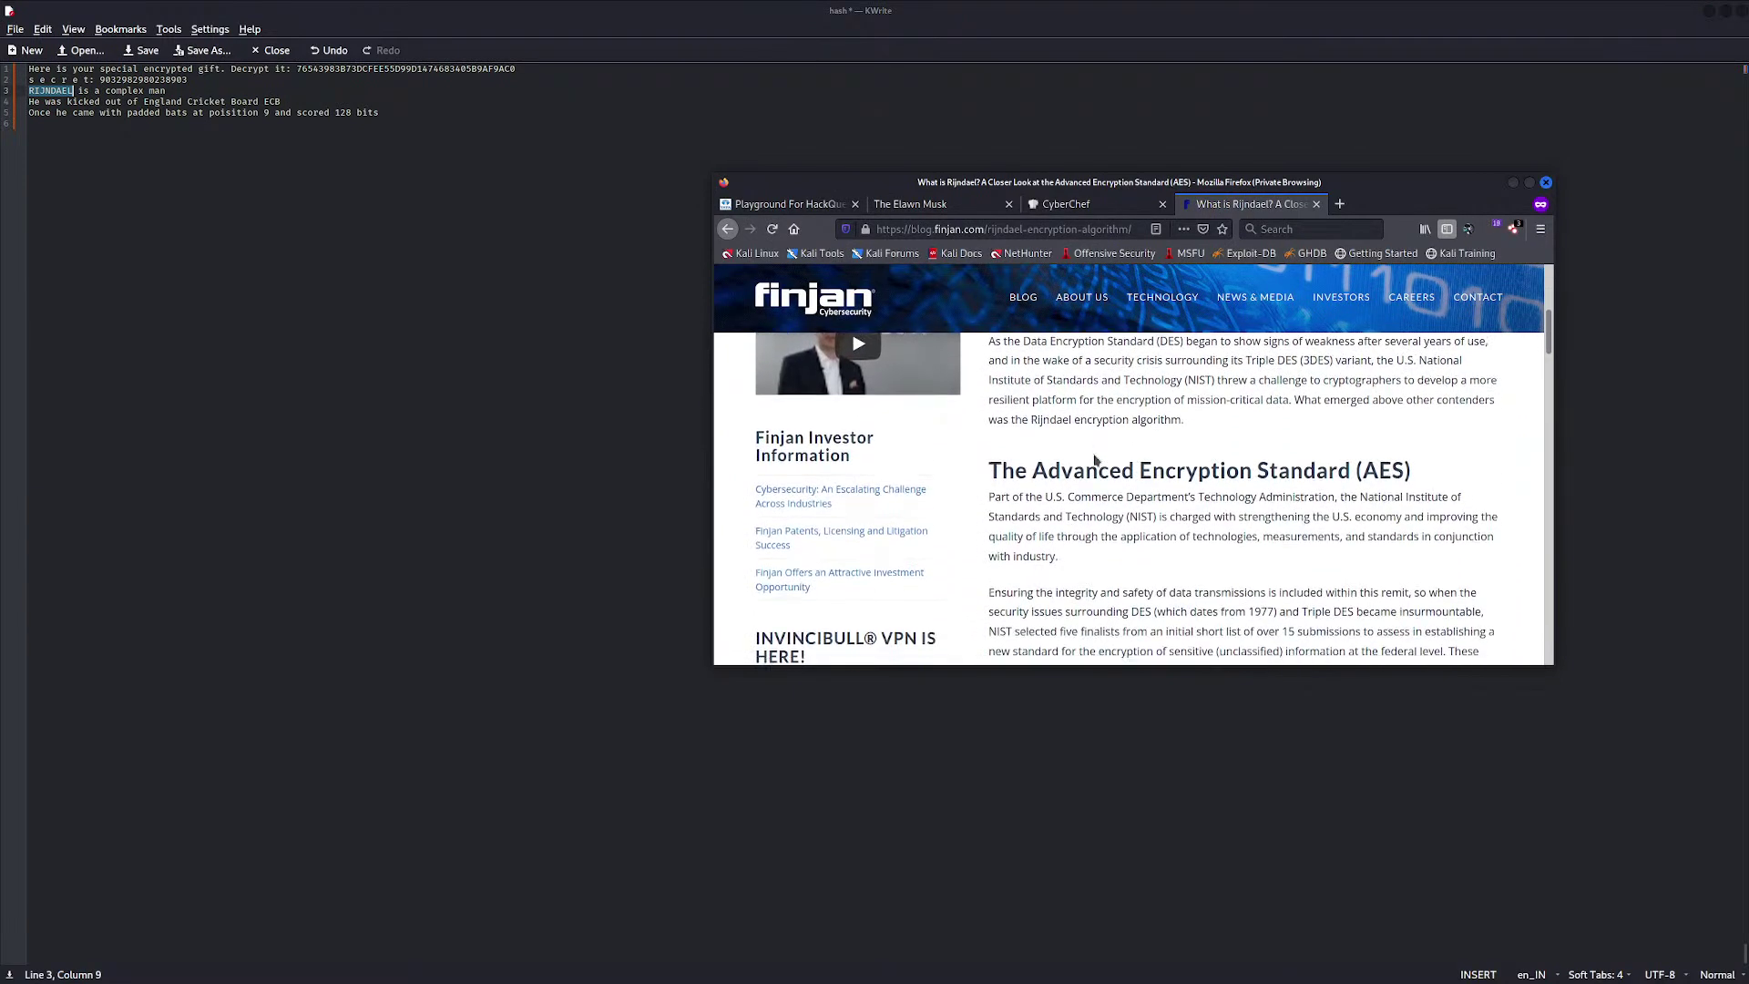
scroll(1096, 460, "down", 1)
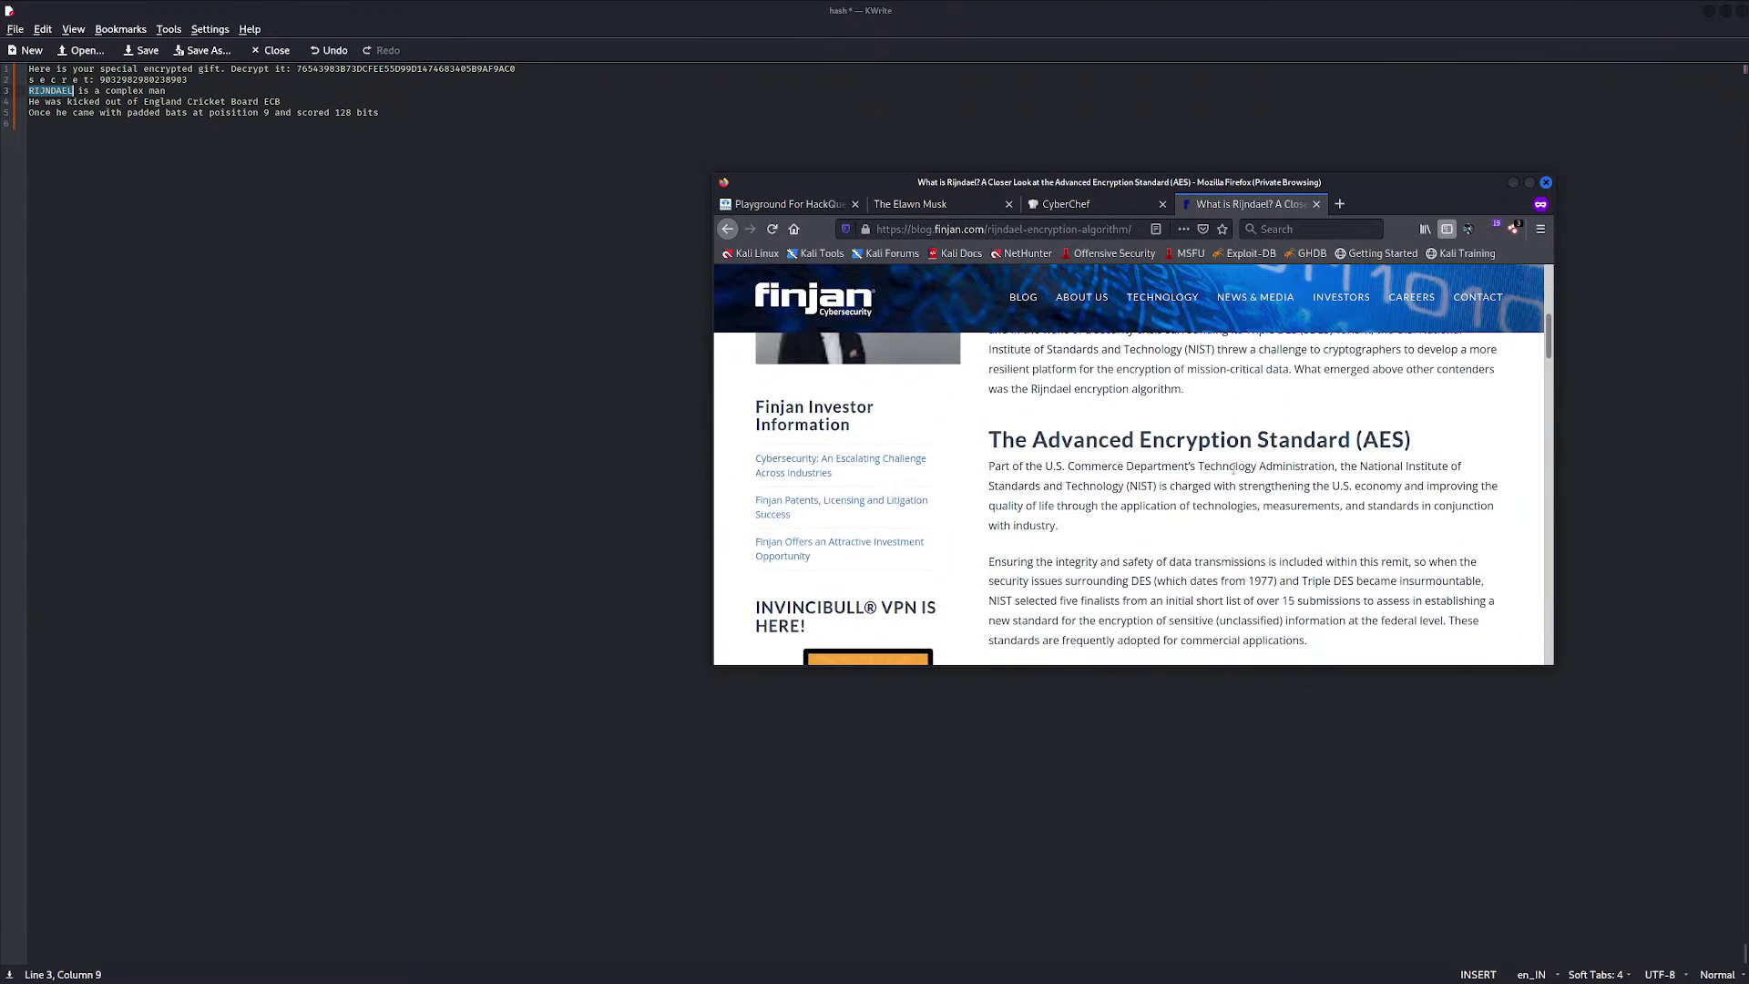
scroll(1233, 468, "down", 1)
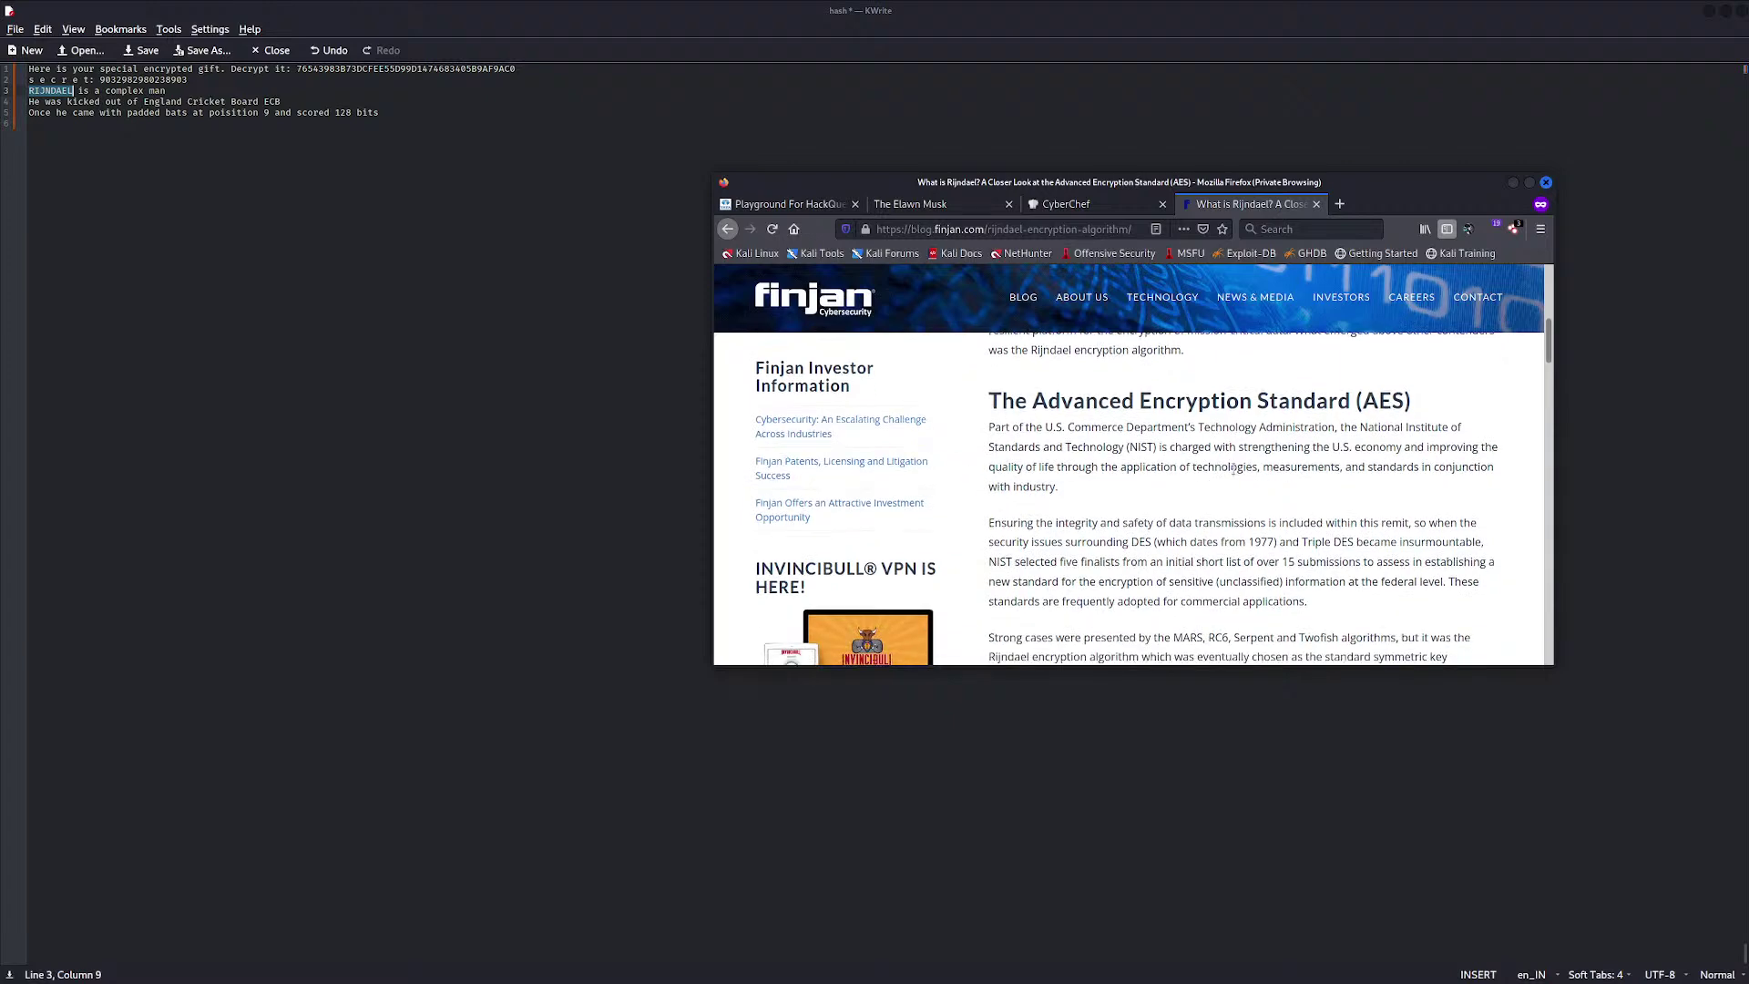
scroll(1233, 471, "down", 1)
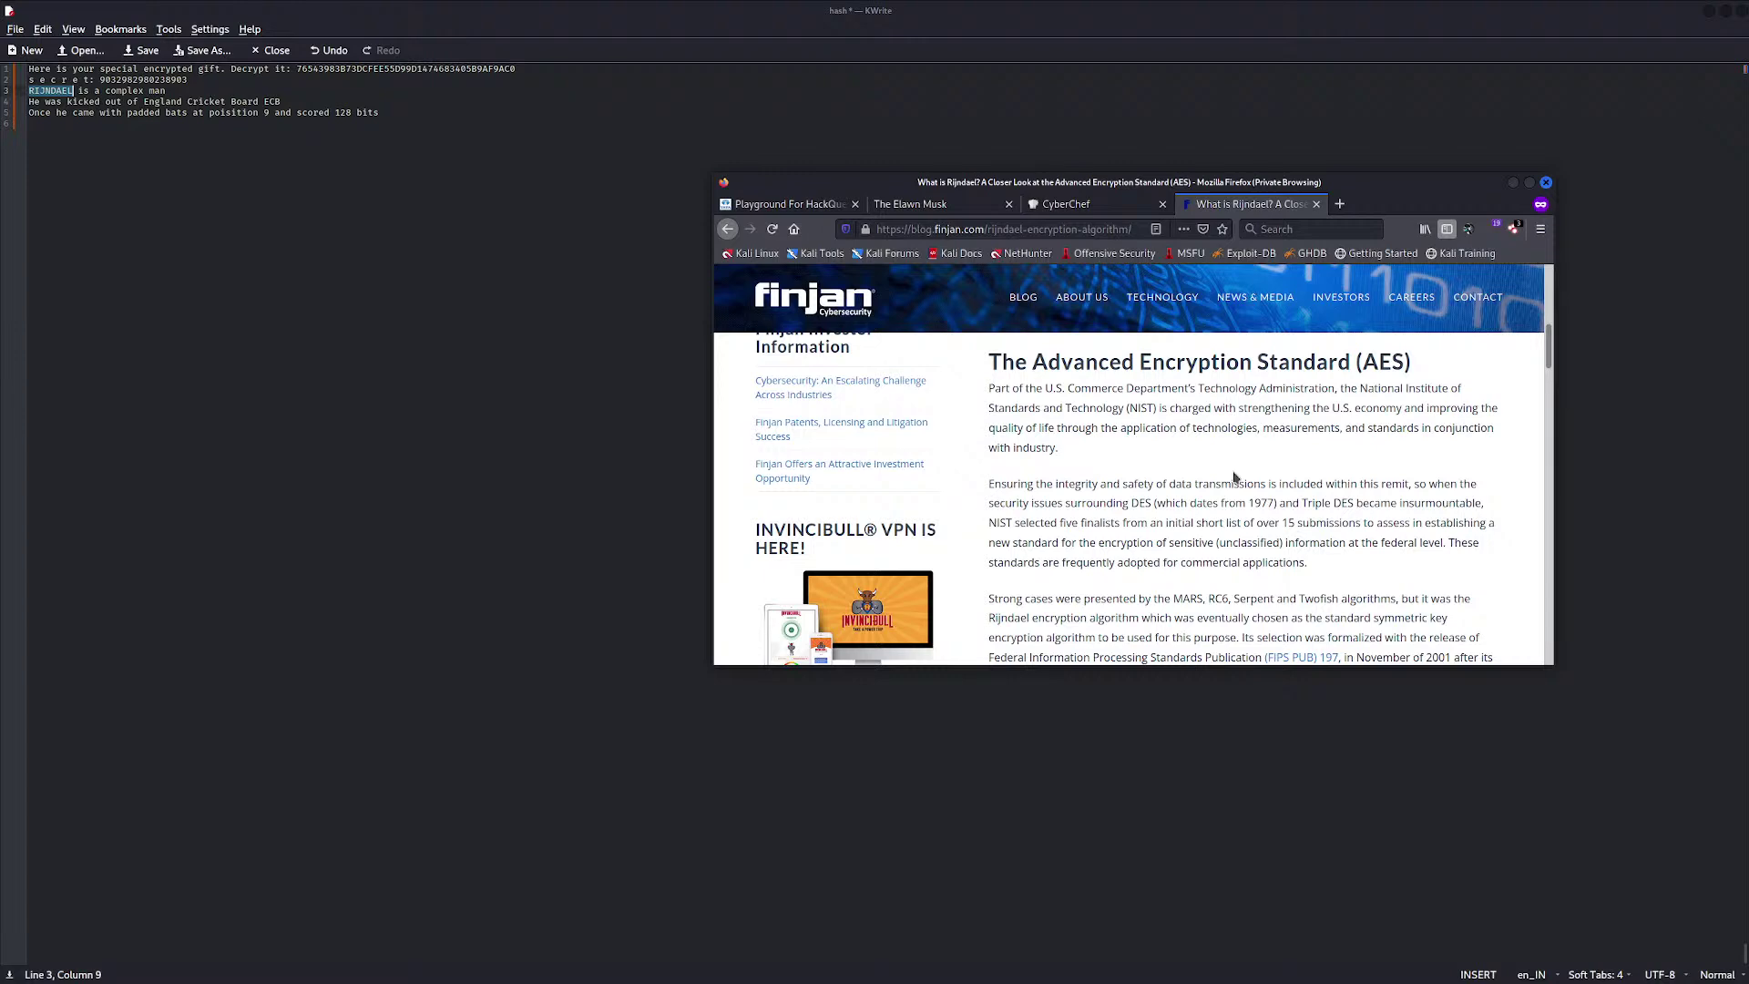
scroll(1235, 476, "down", 4)
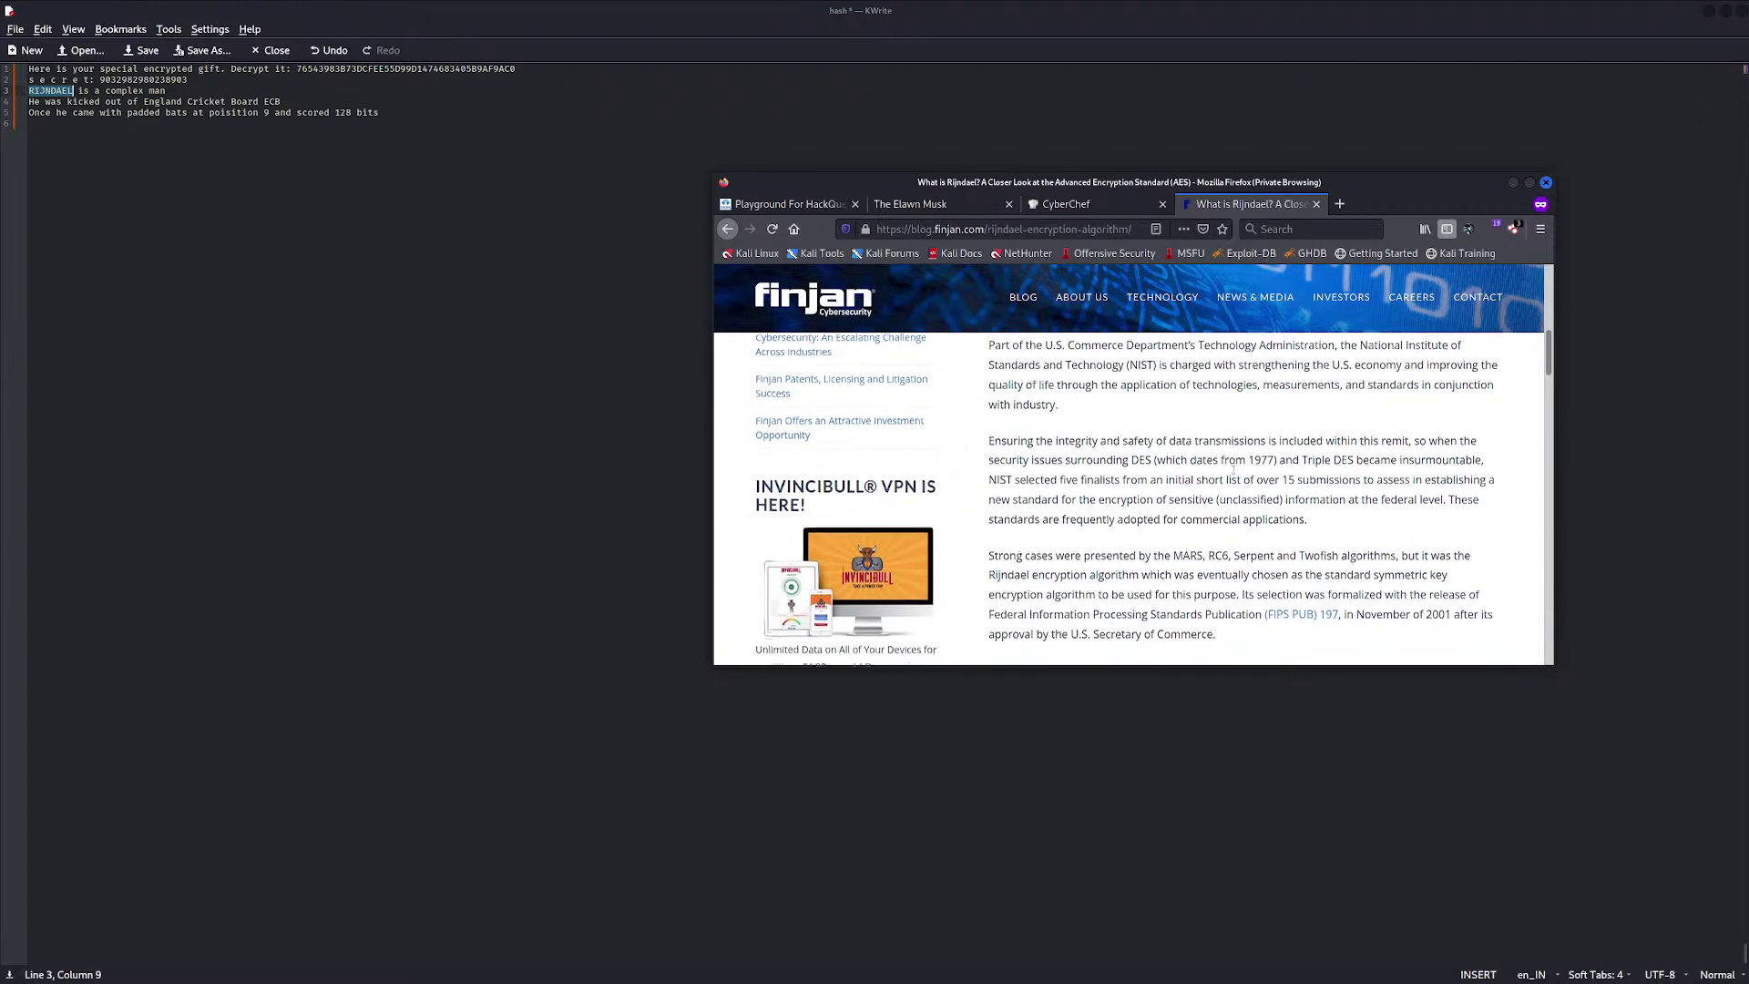
scroll(1235, 470, "down", 4)
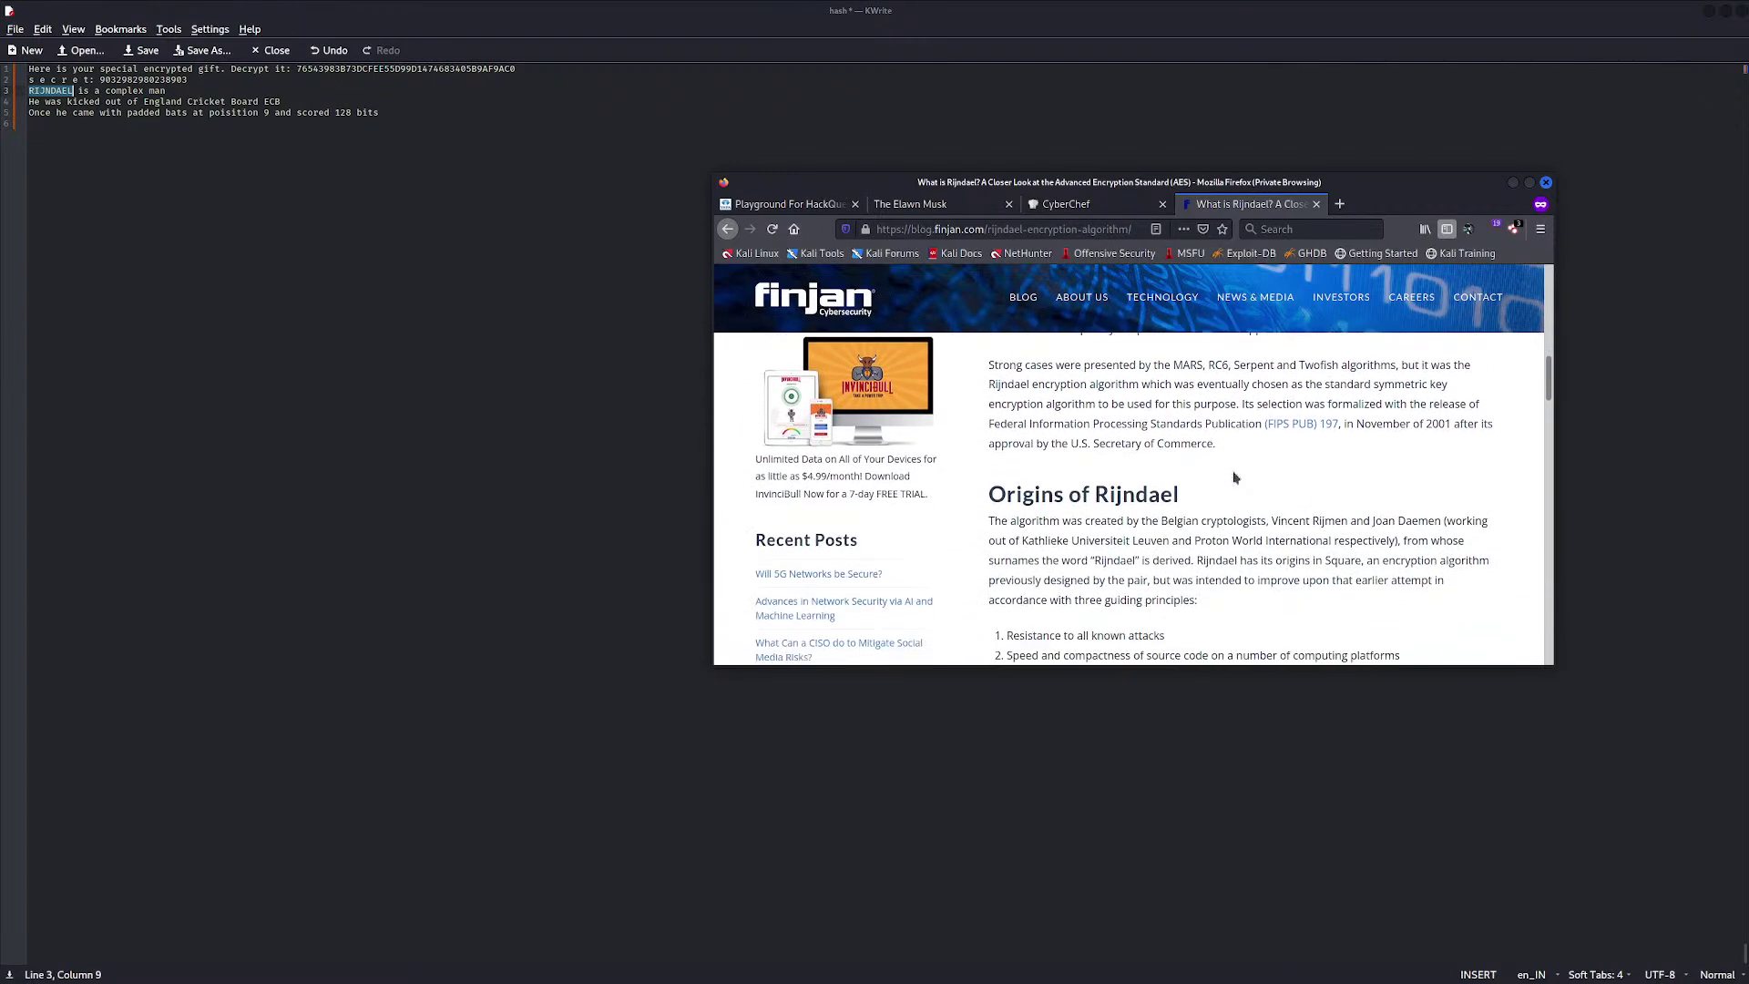
scroll(1149, 499, "down", 10)
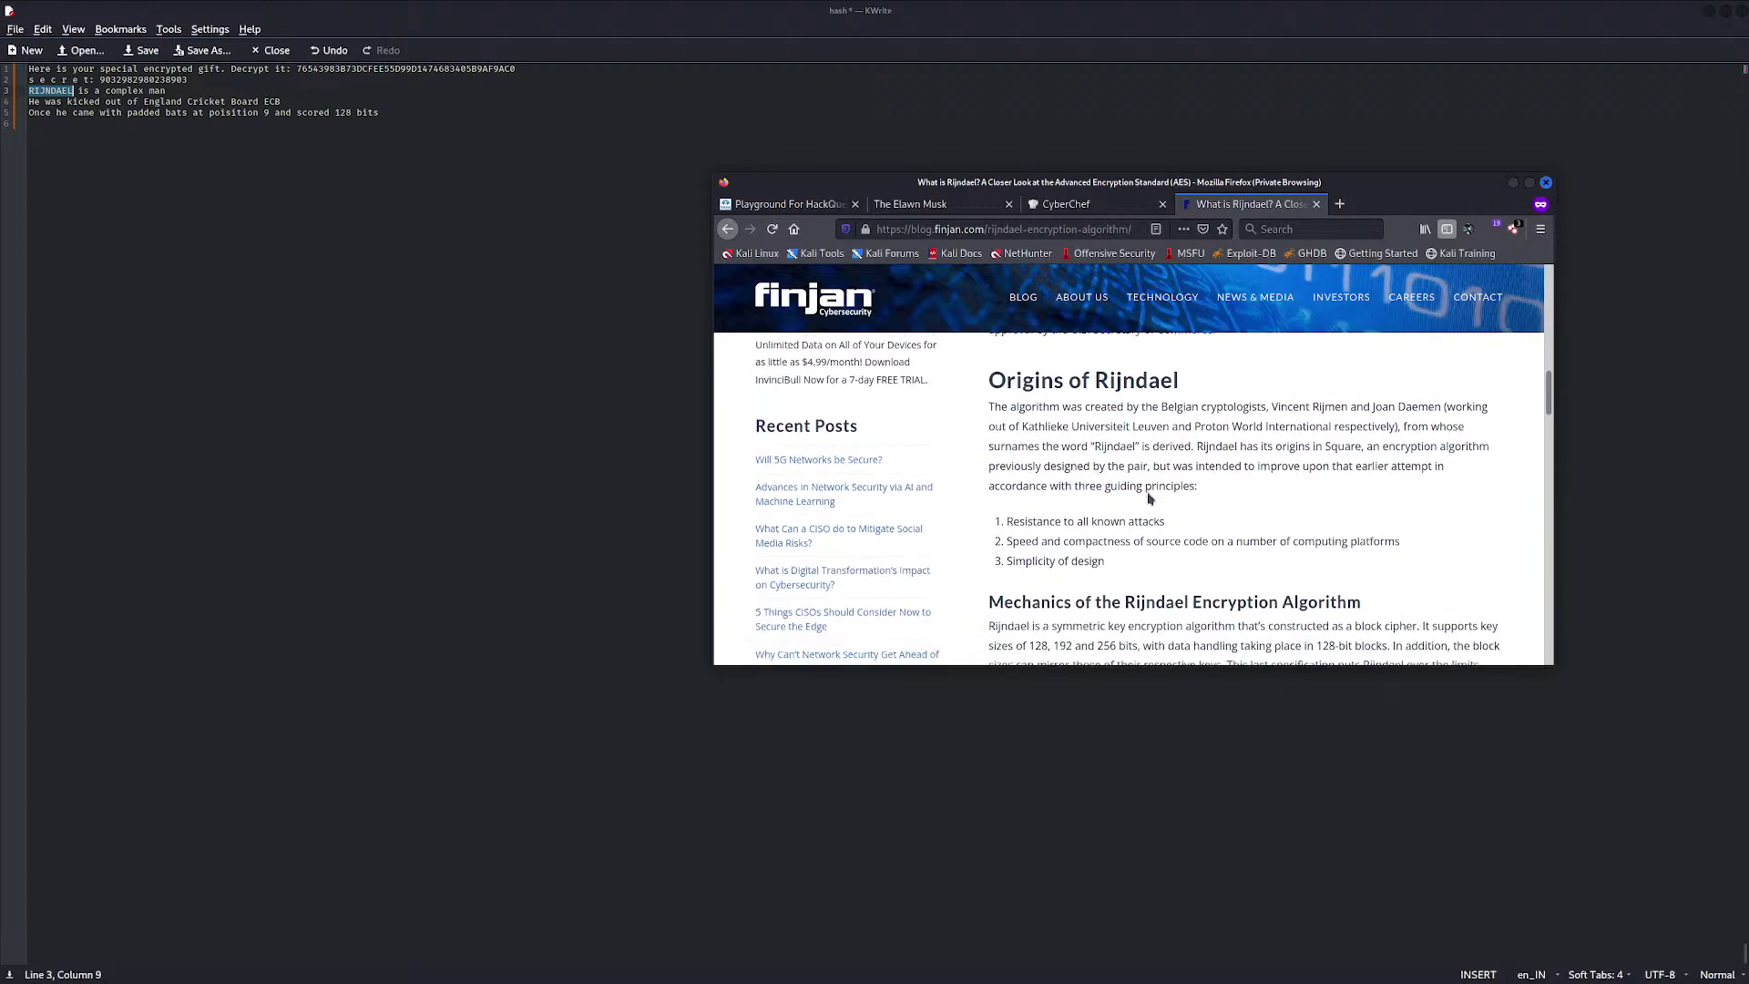
scroll(1150, 498, "down", 2)
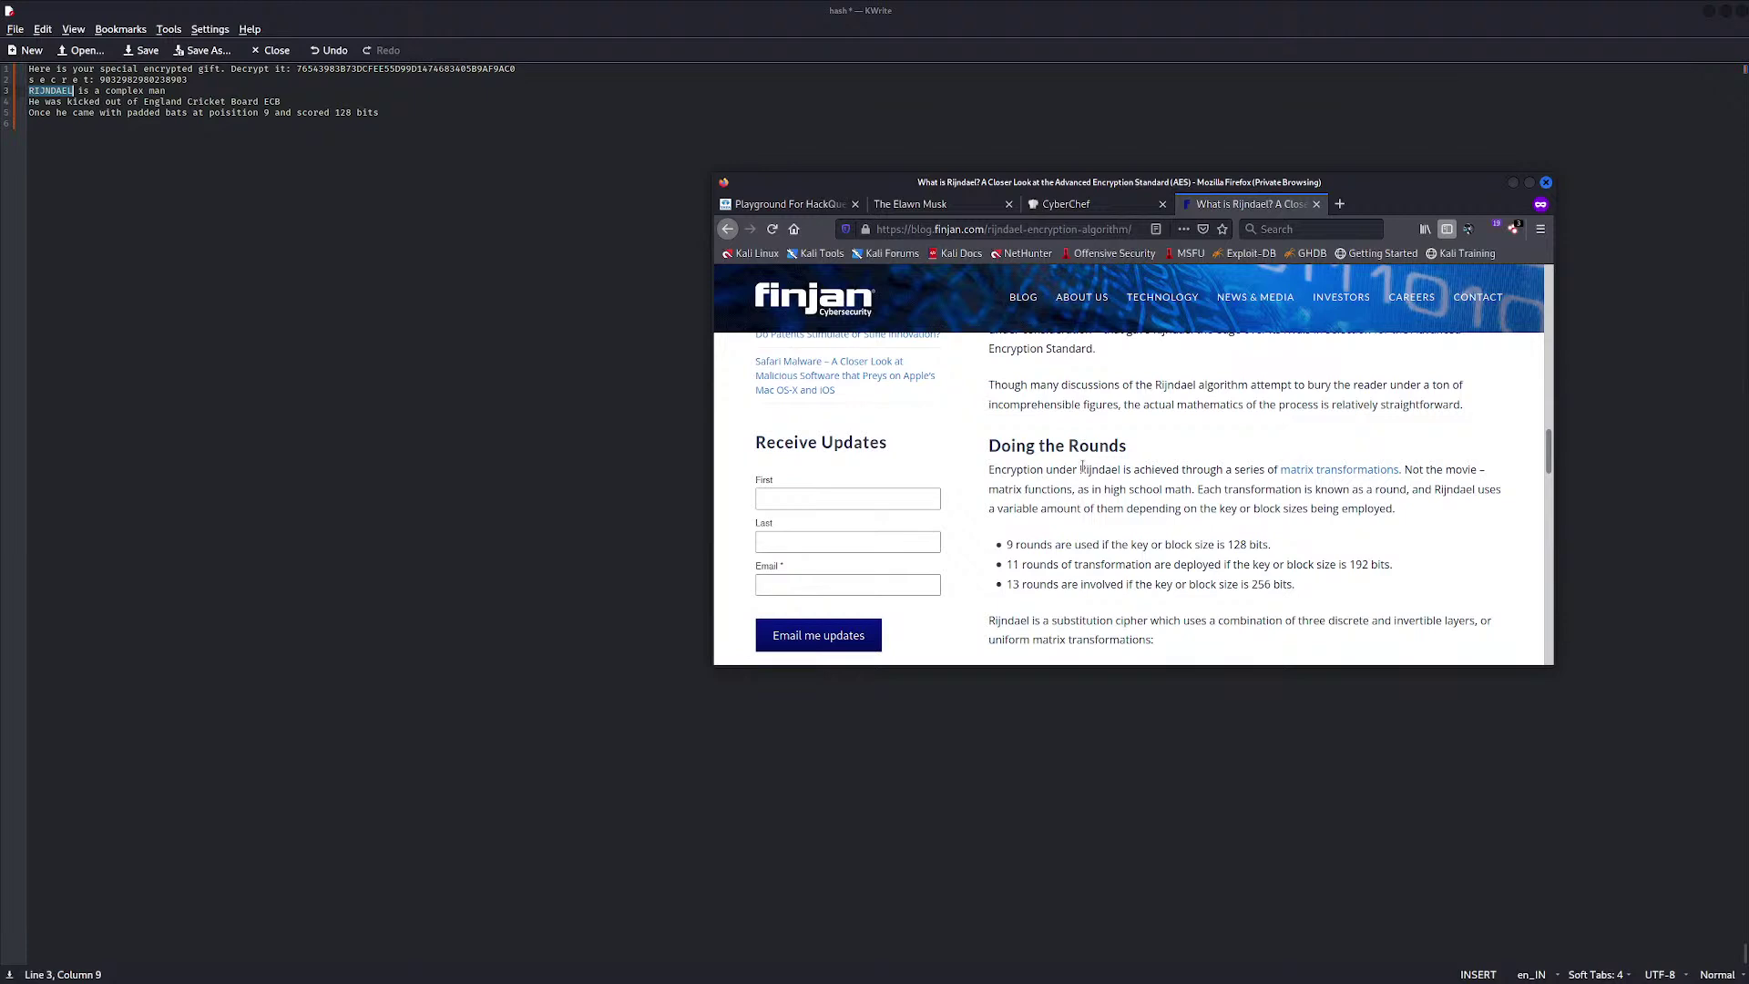
scroll(1085, 470, "down", 3)
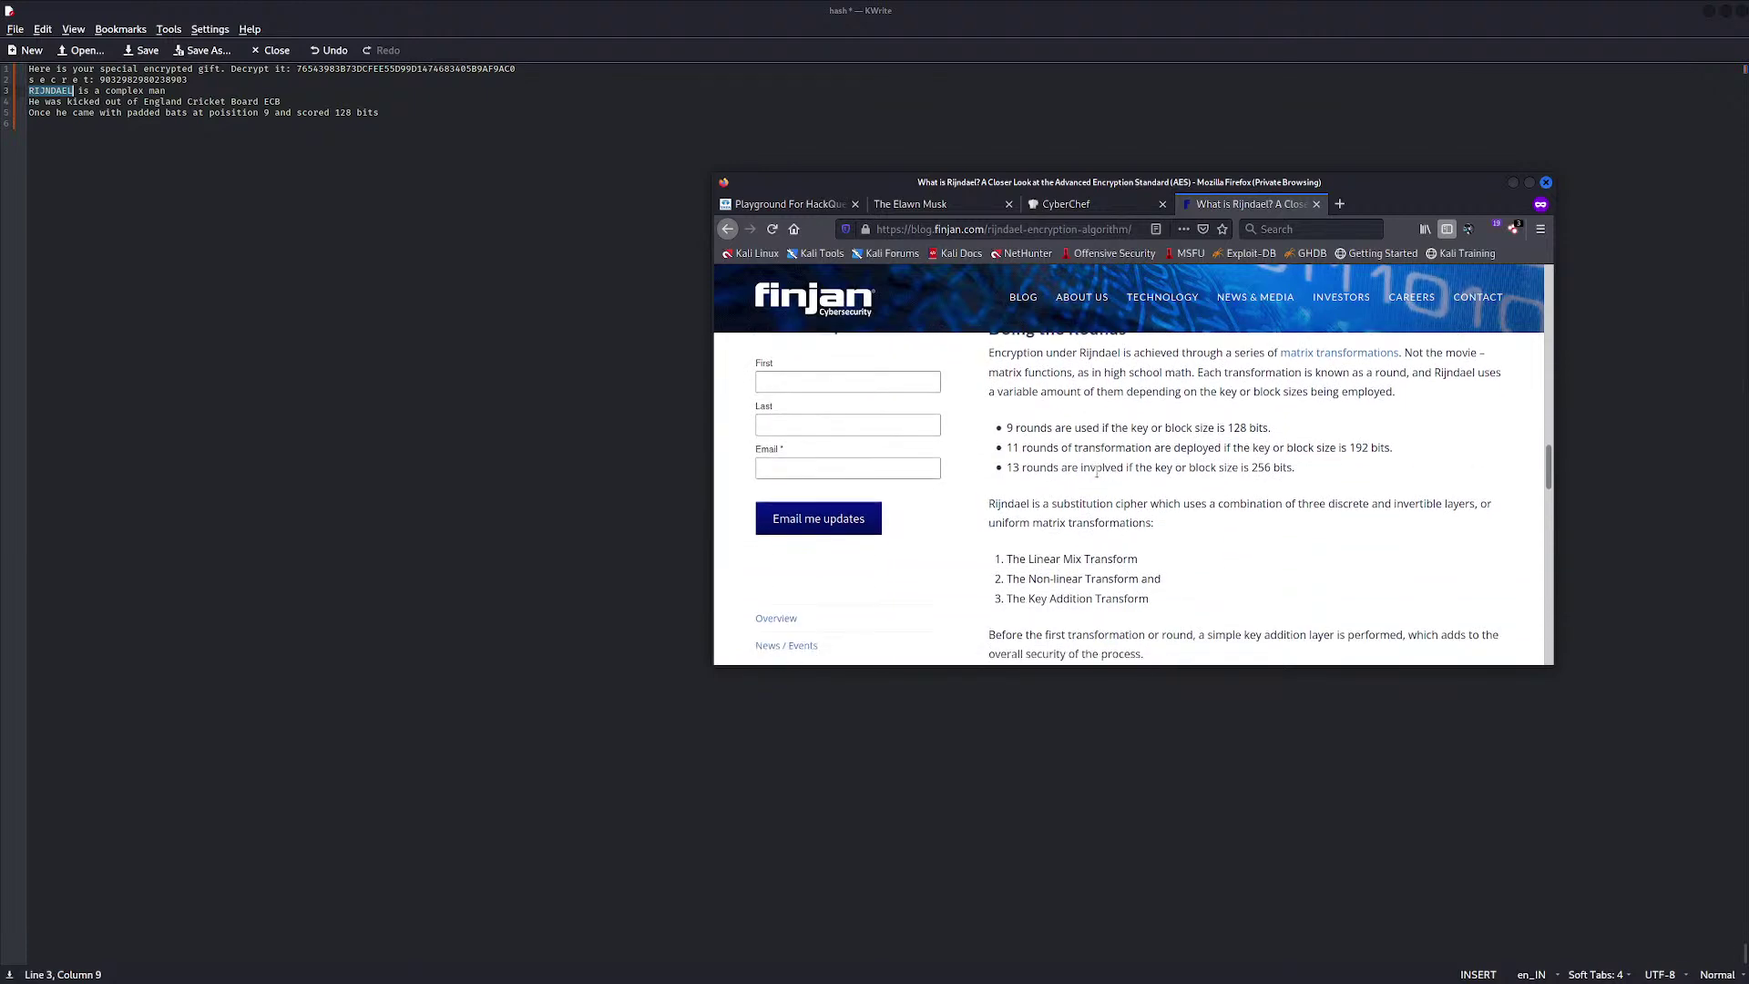
scroll(1098, 471, "up", 1)
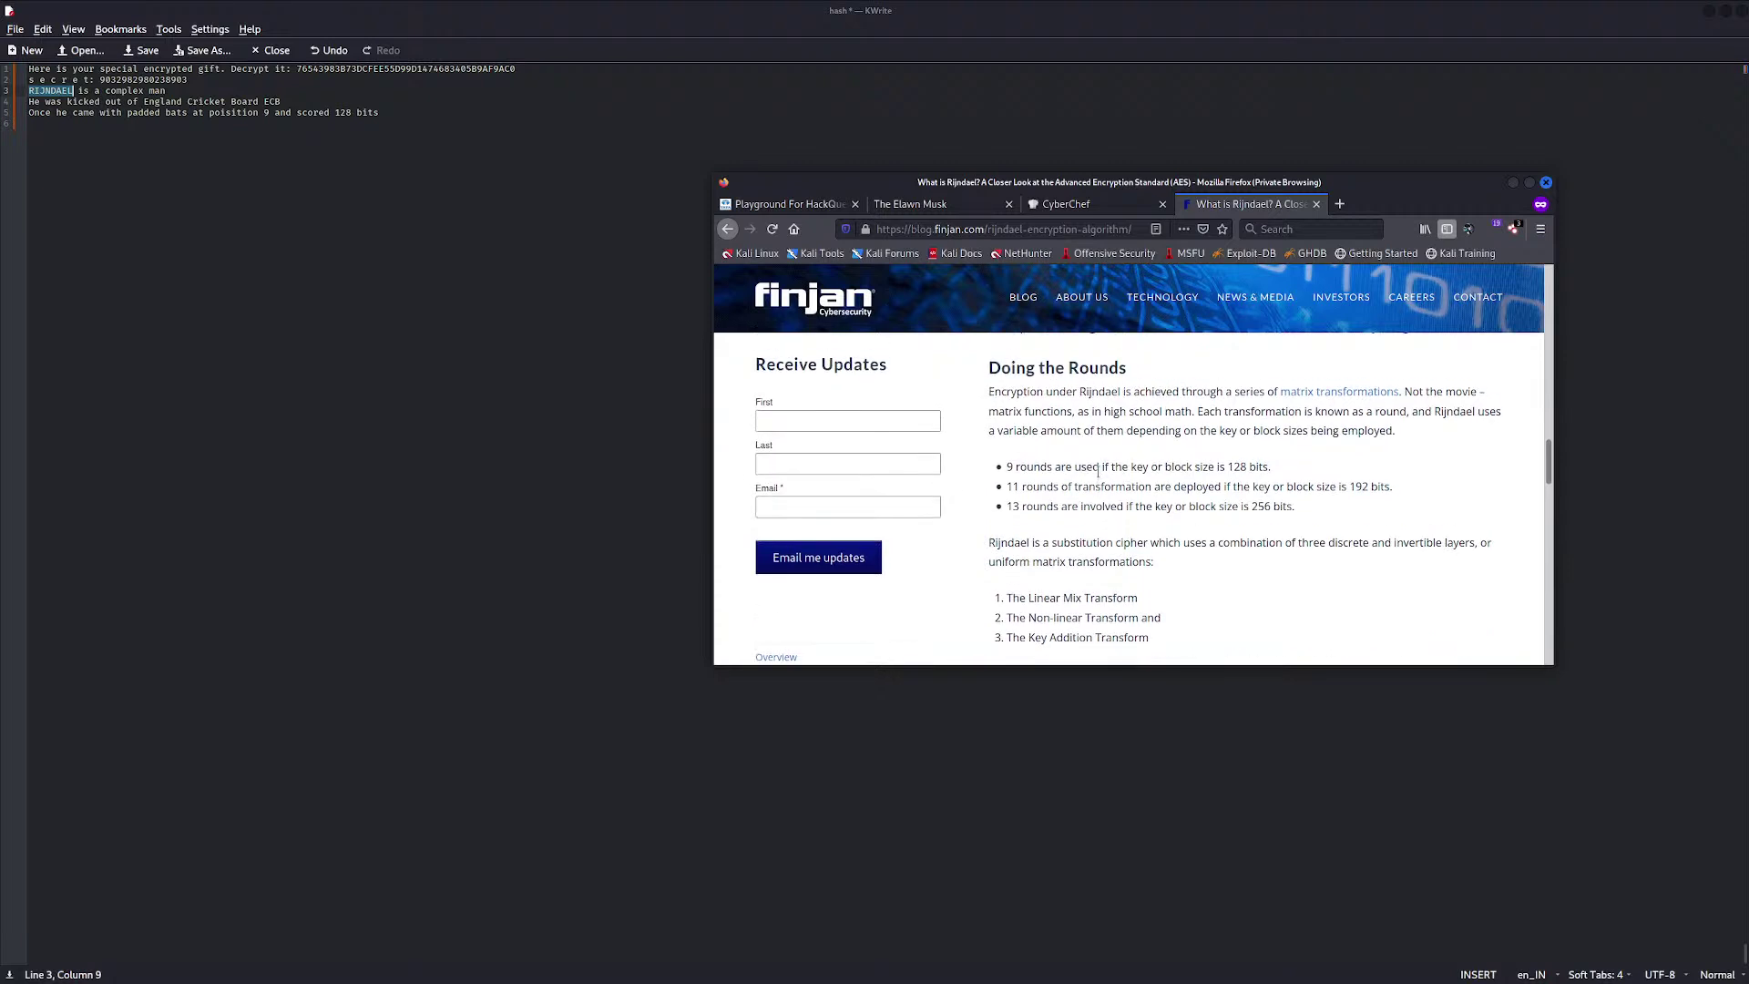
scroll(1099, 471, "up", 1)
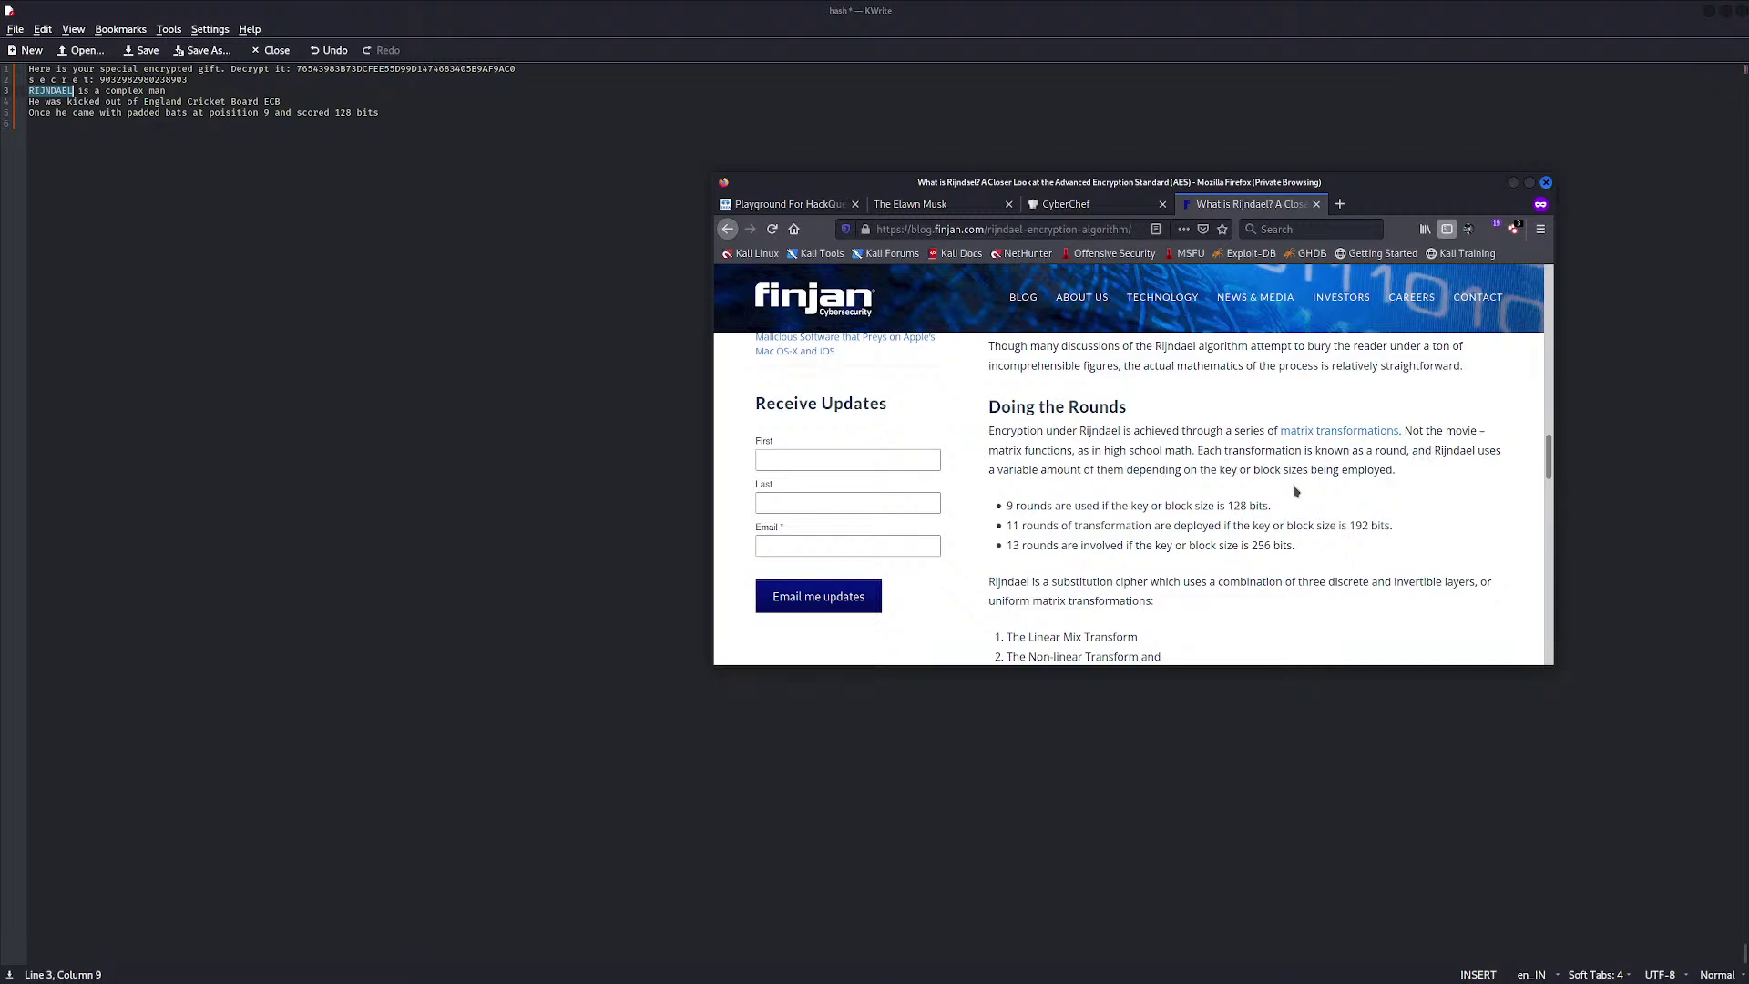
scroll(1303, 492, "down", 5)
scroll(1253, 491, "down", 3)
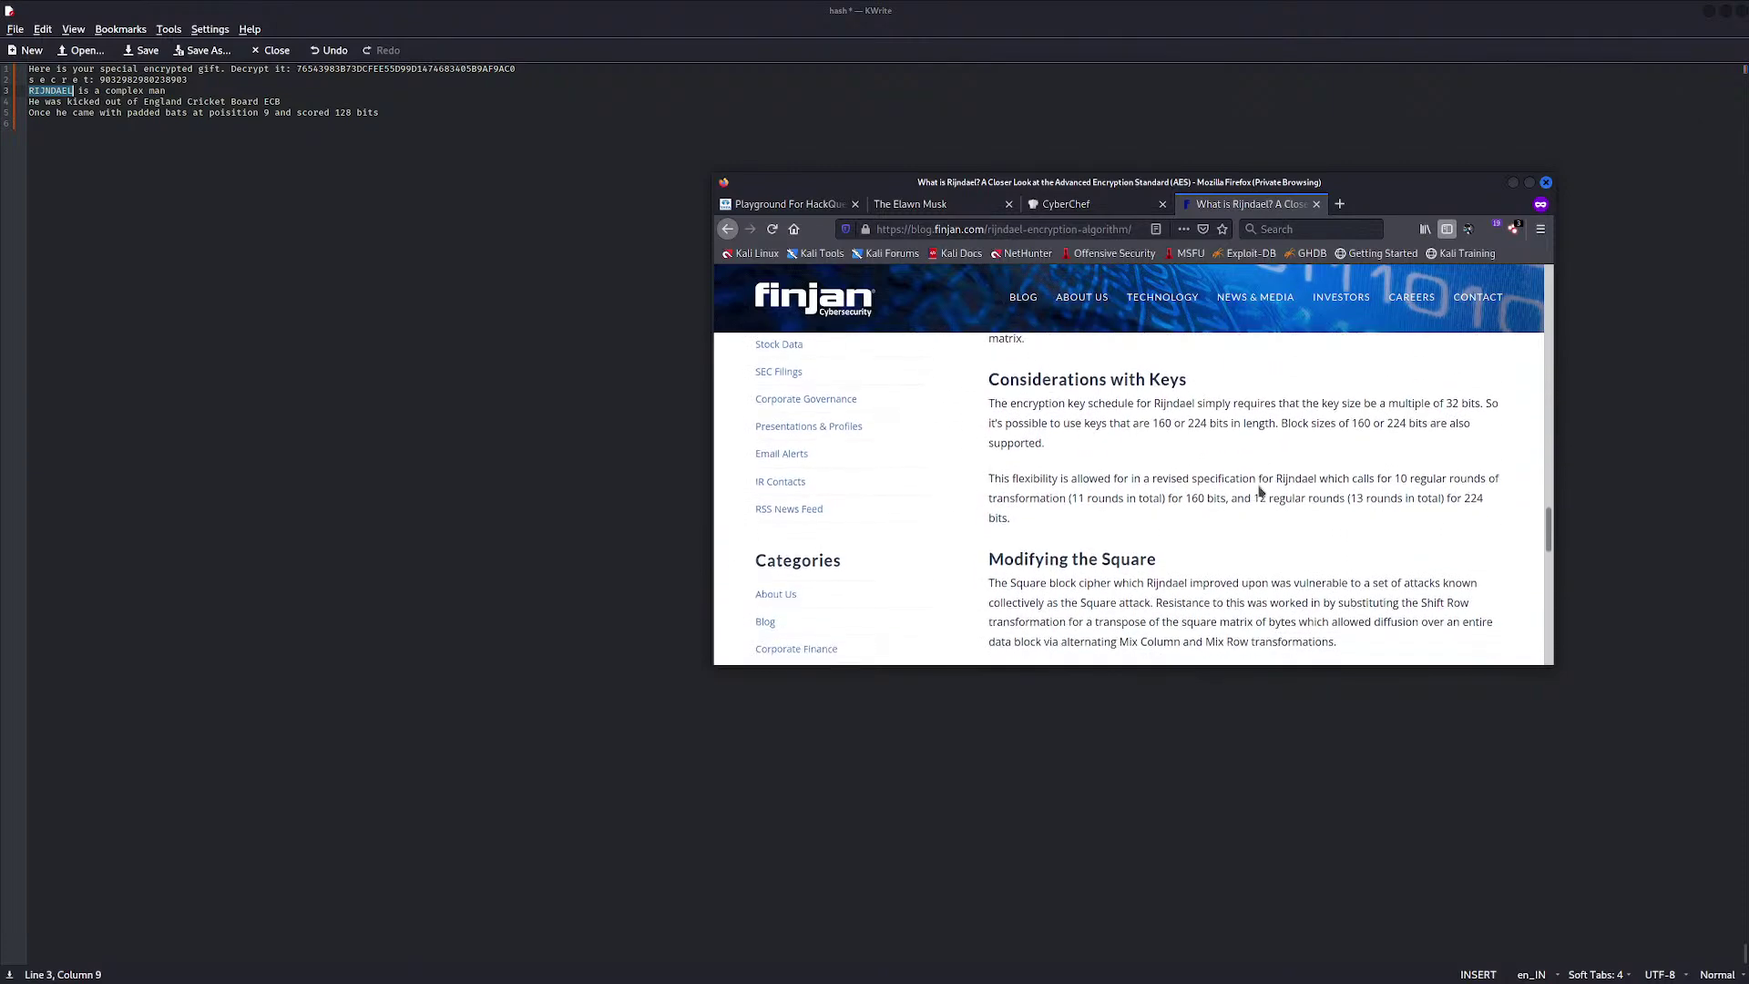
scroll(1258, 492, "up", 1)
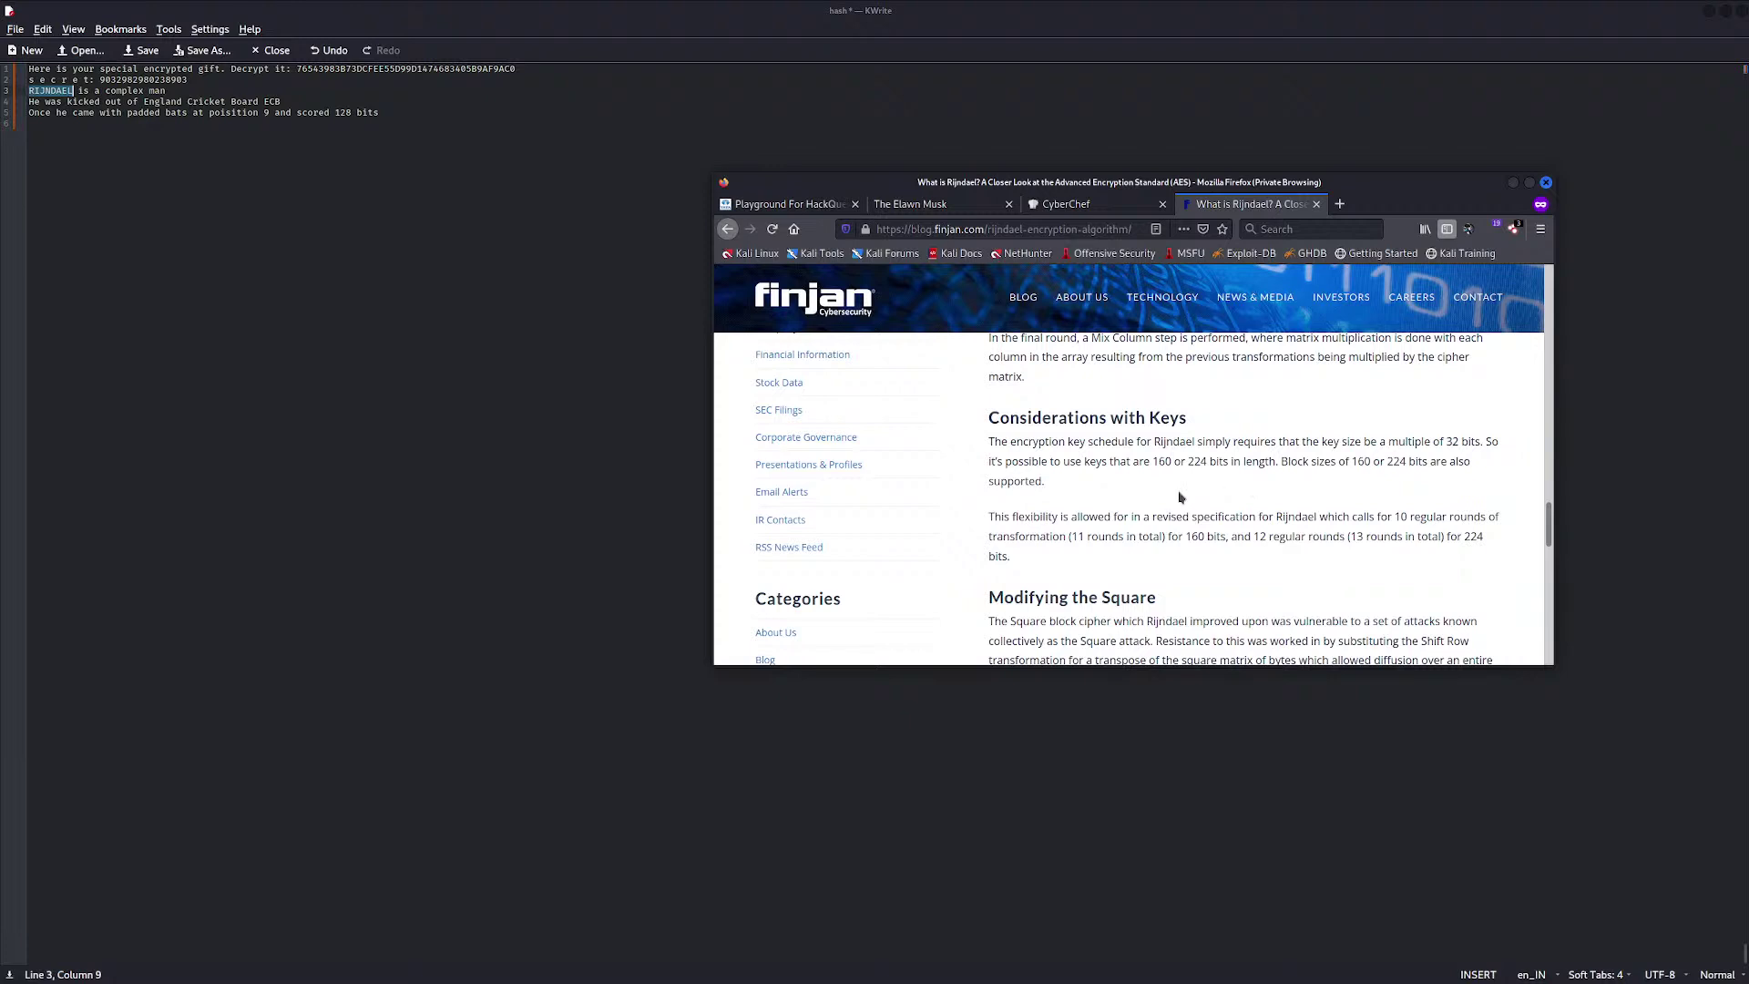
scroll(1181, 483, "up", 1)
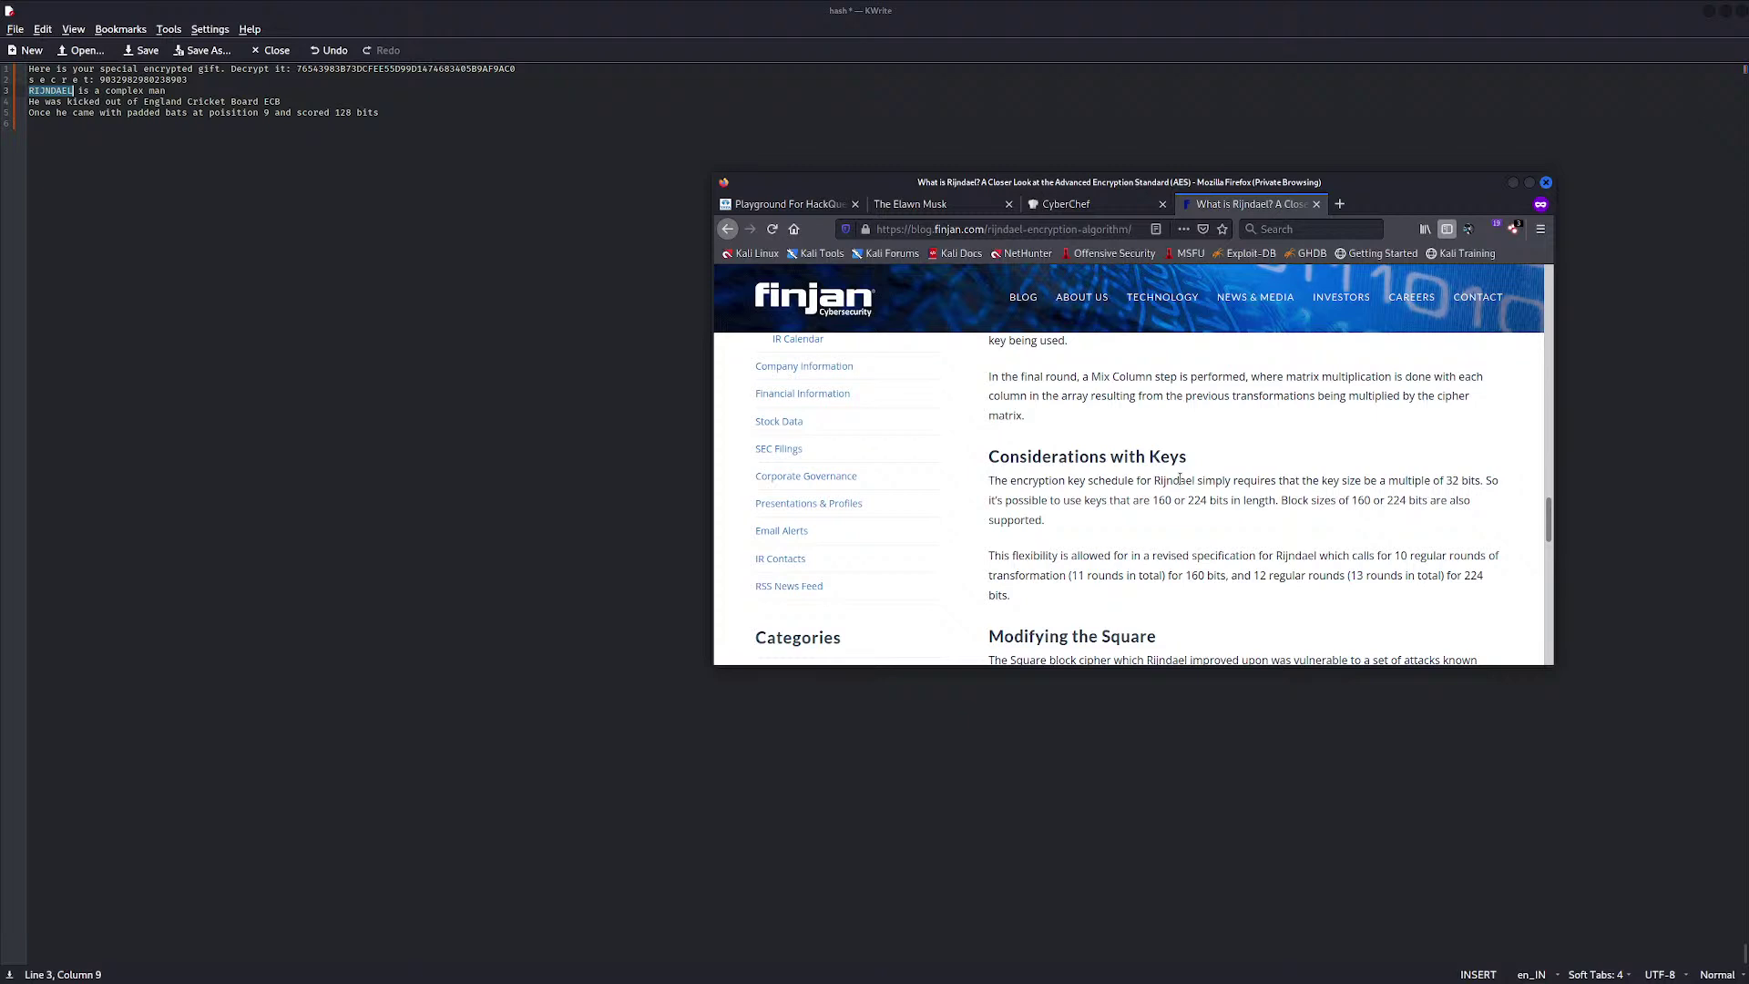
scroll(1181, 480, "down", 1)
scroll(1180, 480, "down", 1)
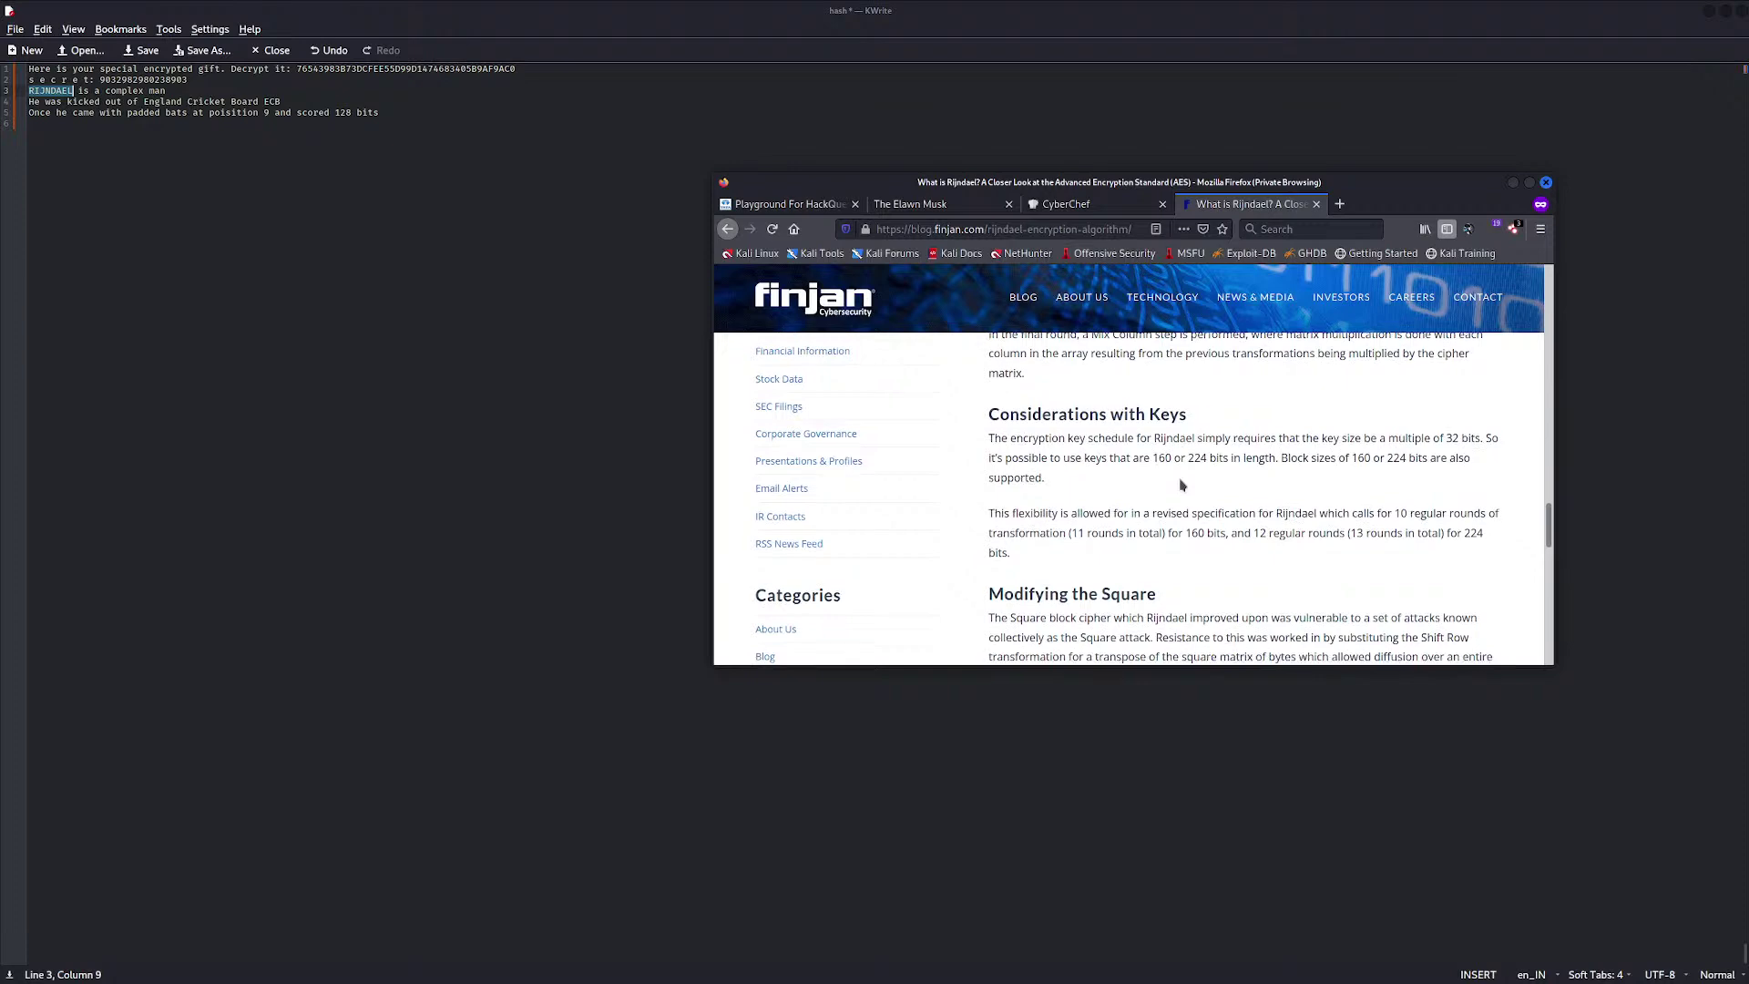
scroll(1181, 480, "down", 5)
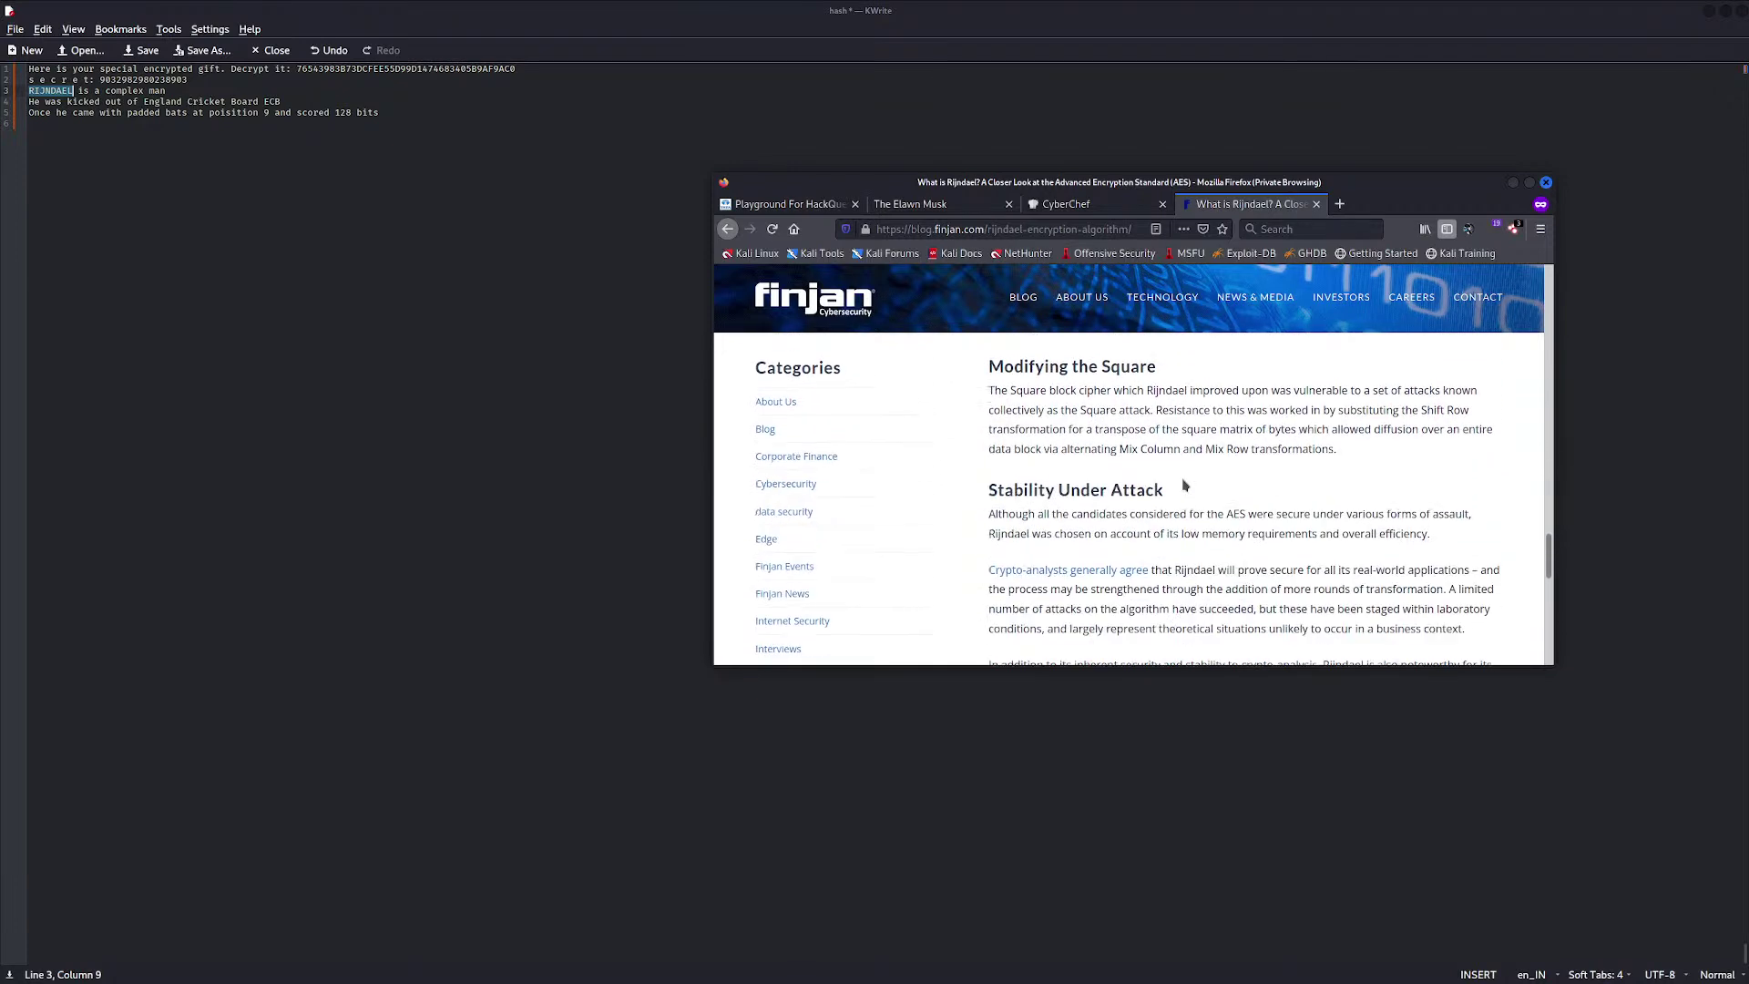
scroll(1184, 486, "up", 15)
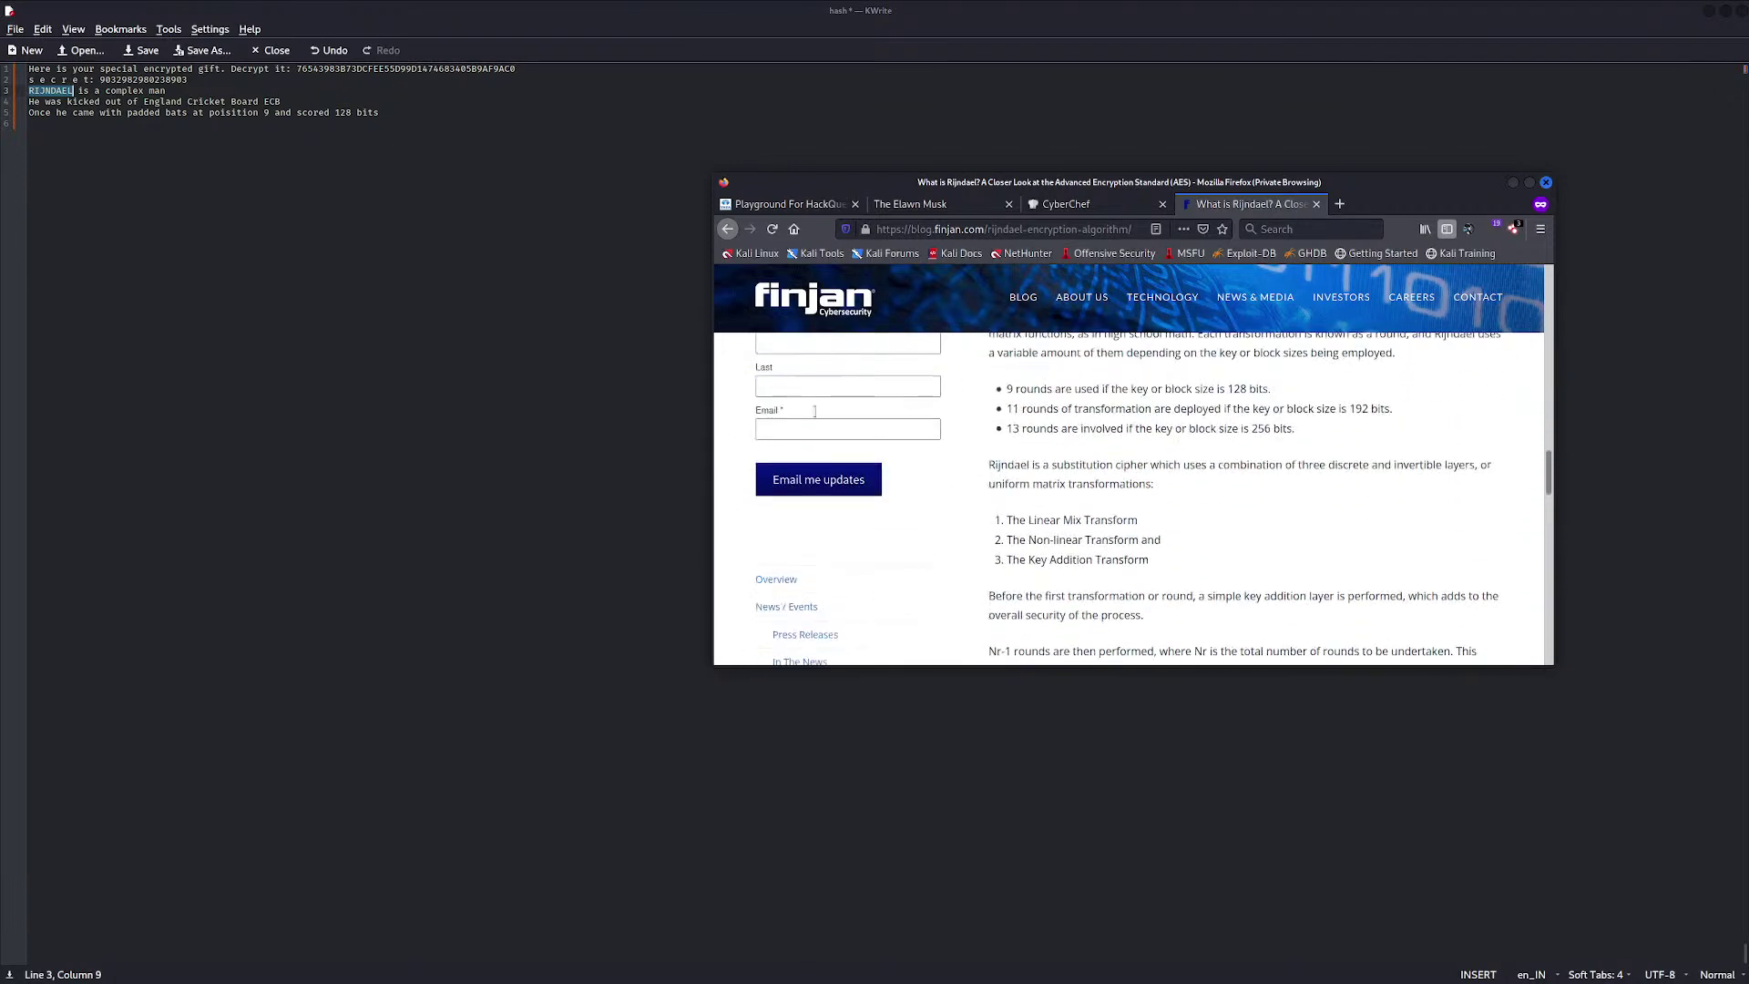
scroll(871, 373, "up", 3)
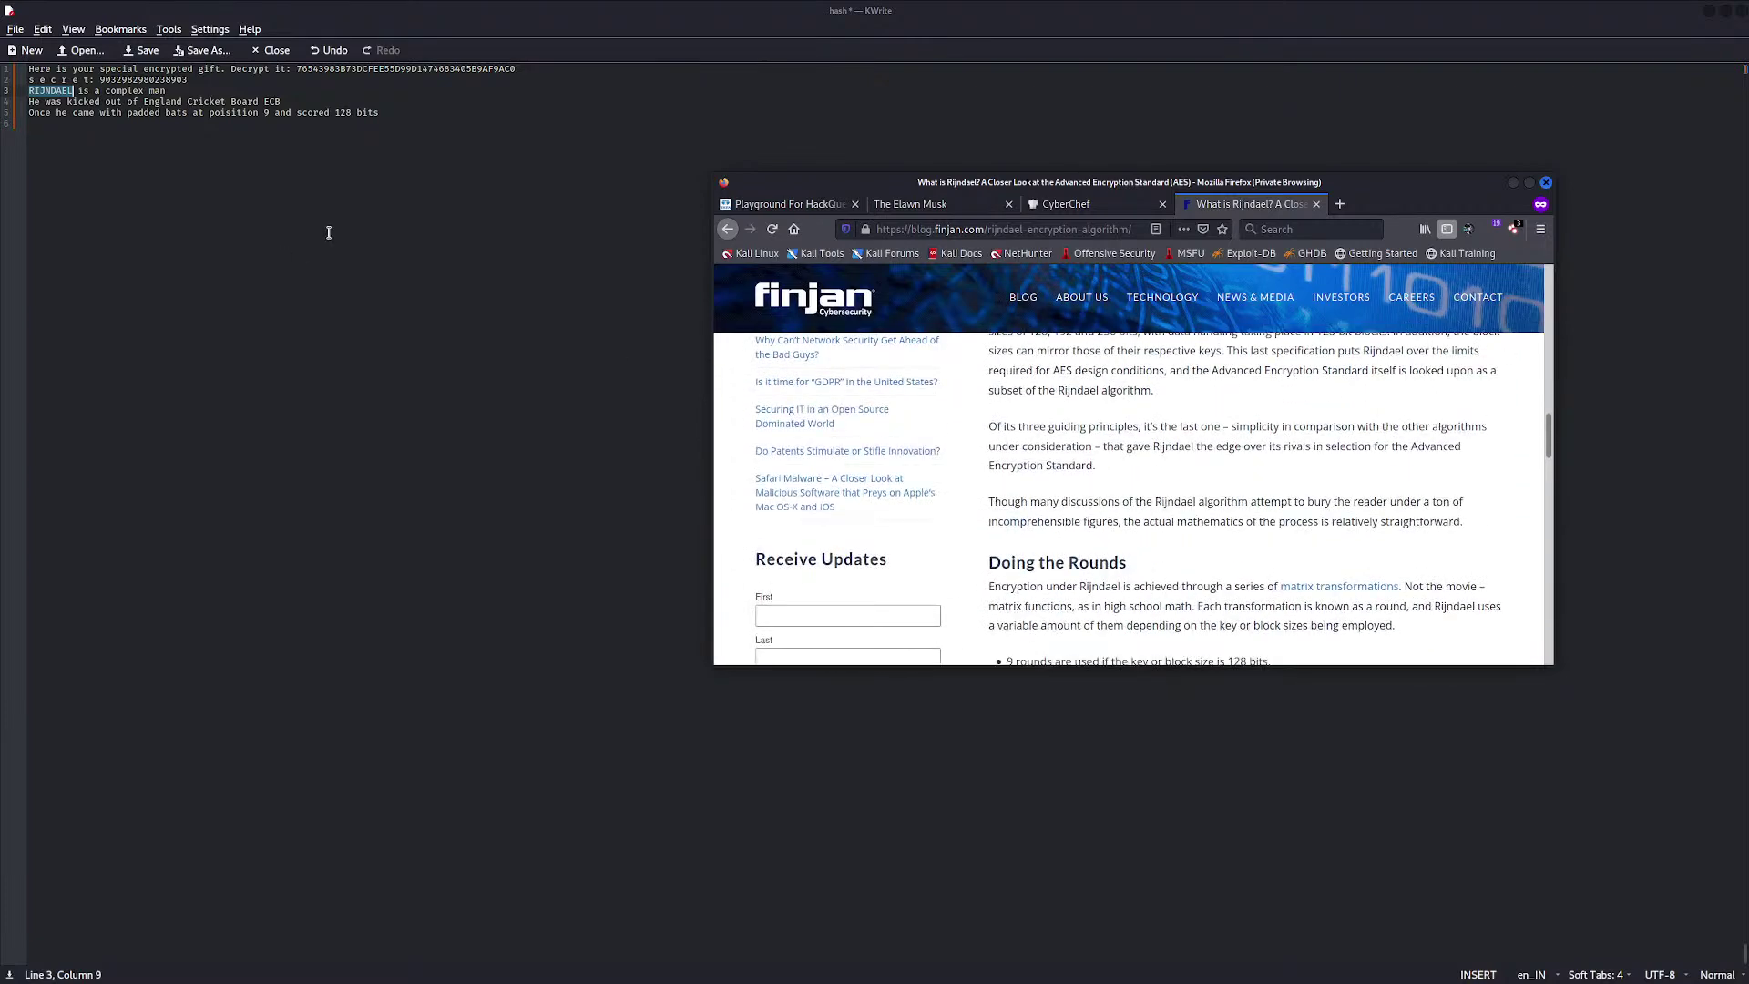
Append '(AES)' to the RIJNDAEL line and select ECB on line 4
left_click(207, 91)
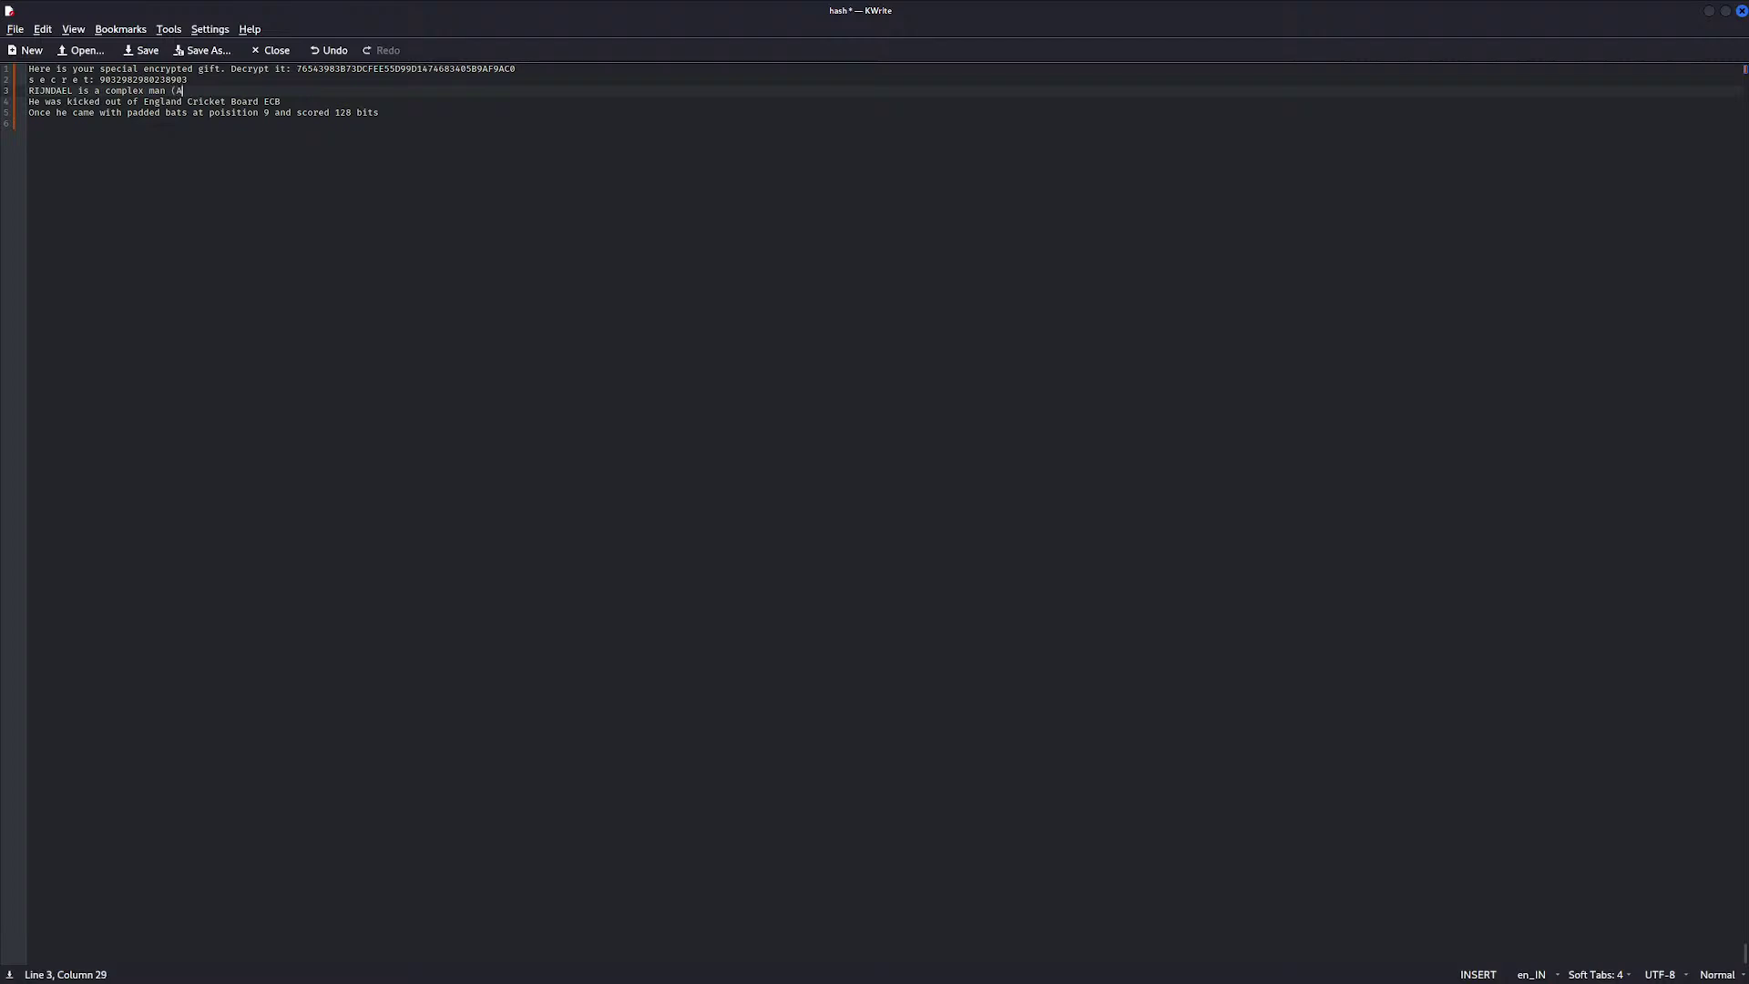
type("(AES)")
left_click(57, 101)
left_click(265, 103)
left_click_drag(280, 102, 263, 102)
Compare the Rijndael article with the clue notes, ending back on the article
key("alt+Tab")
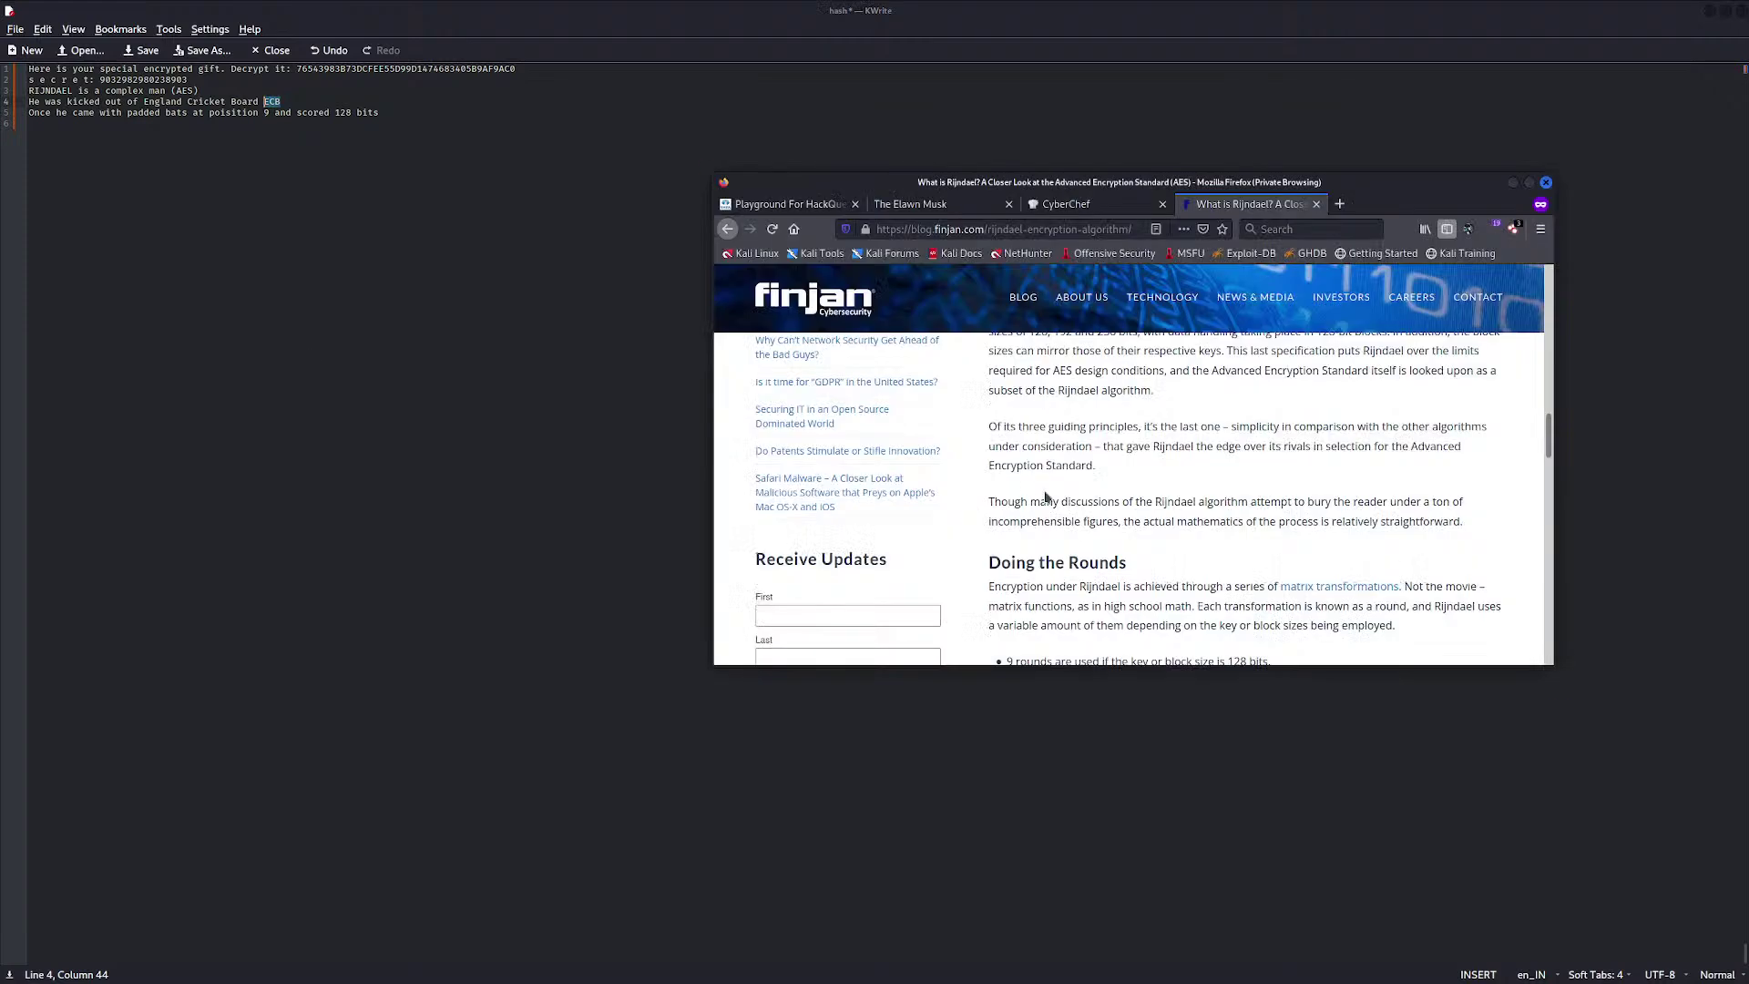
scroll(1045, 496, "down", 1)
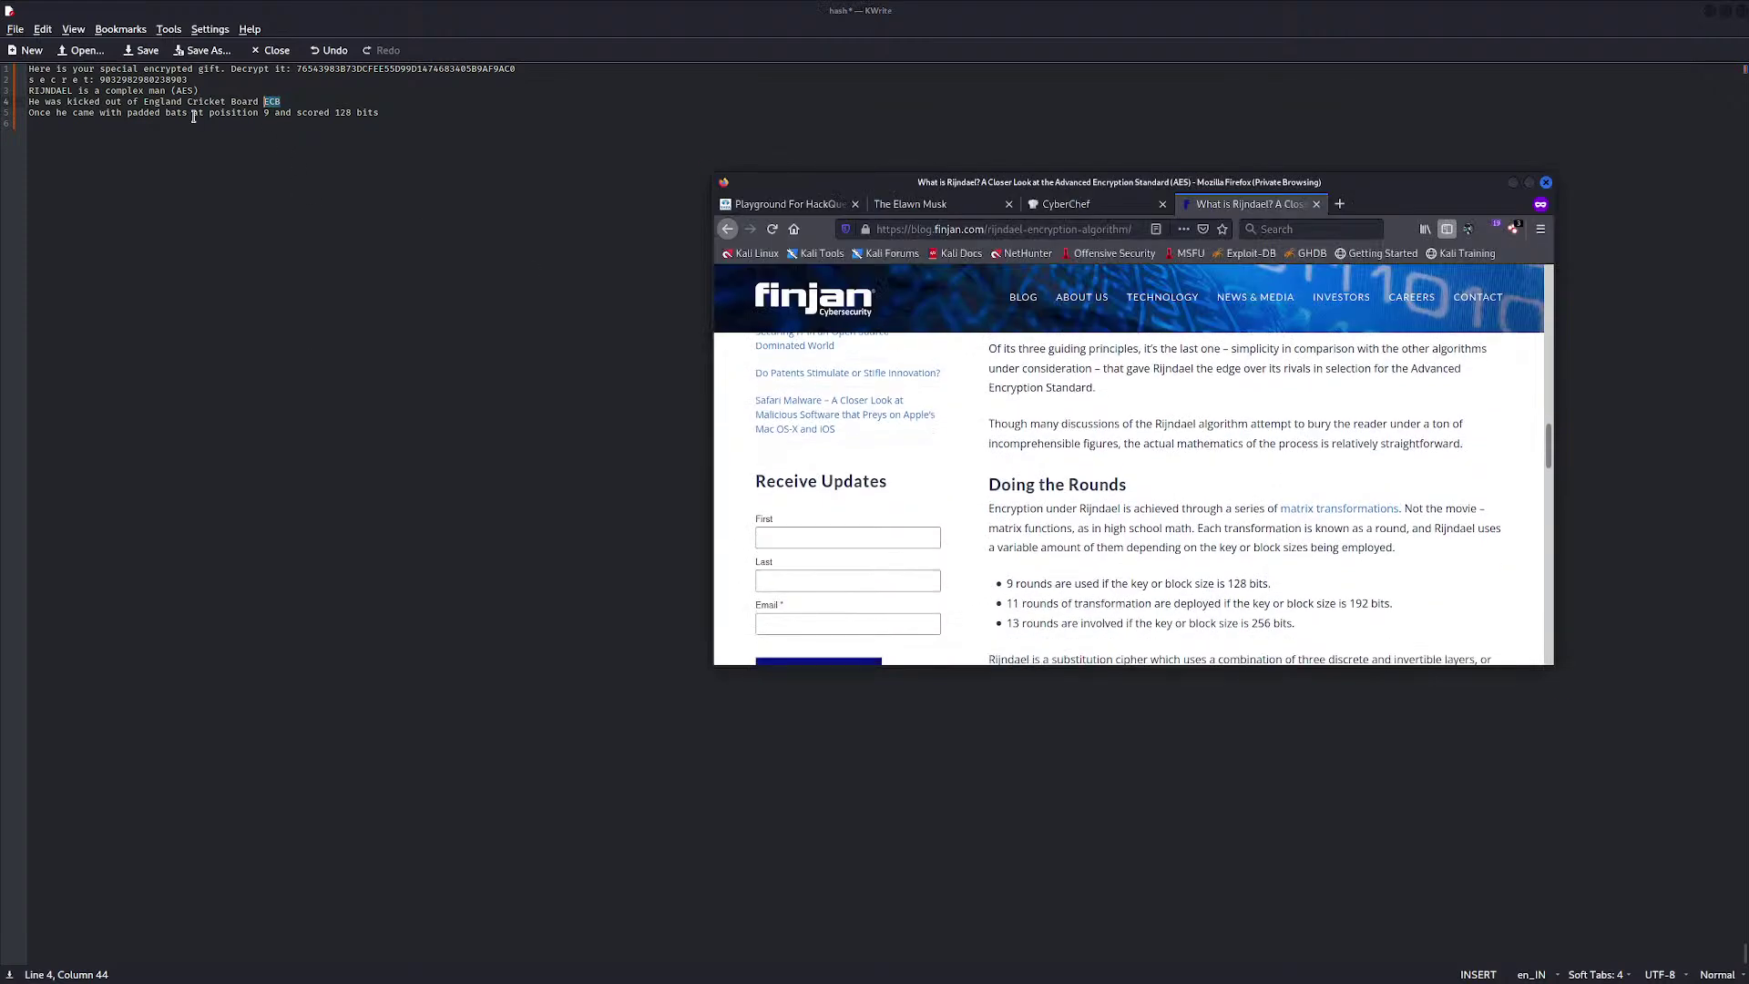
left_click(130, 113)
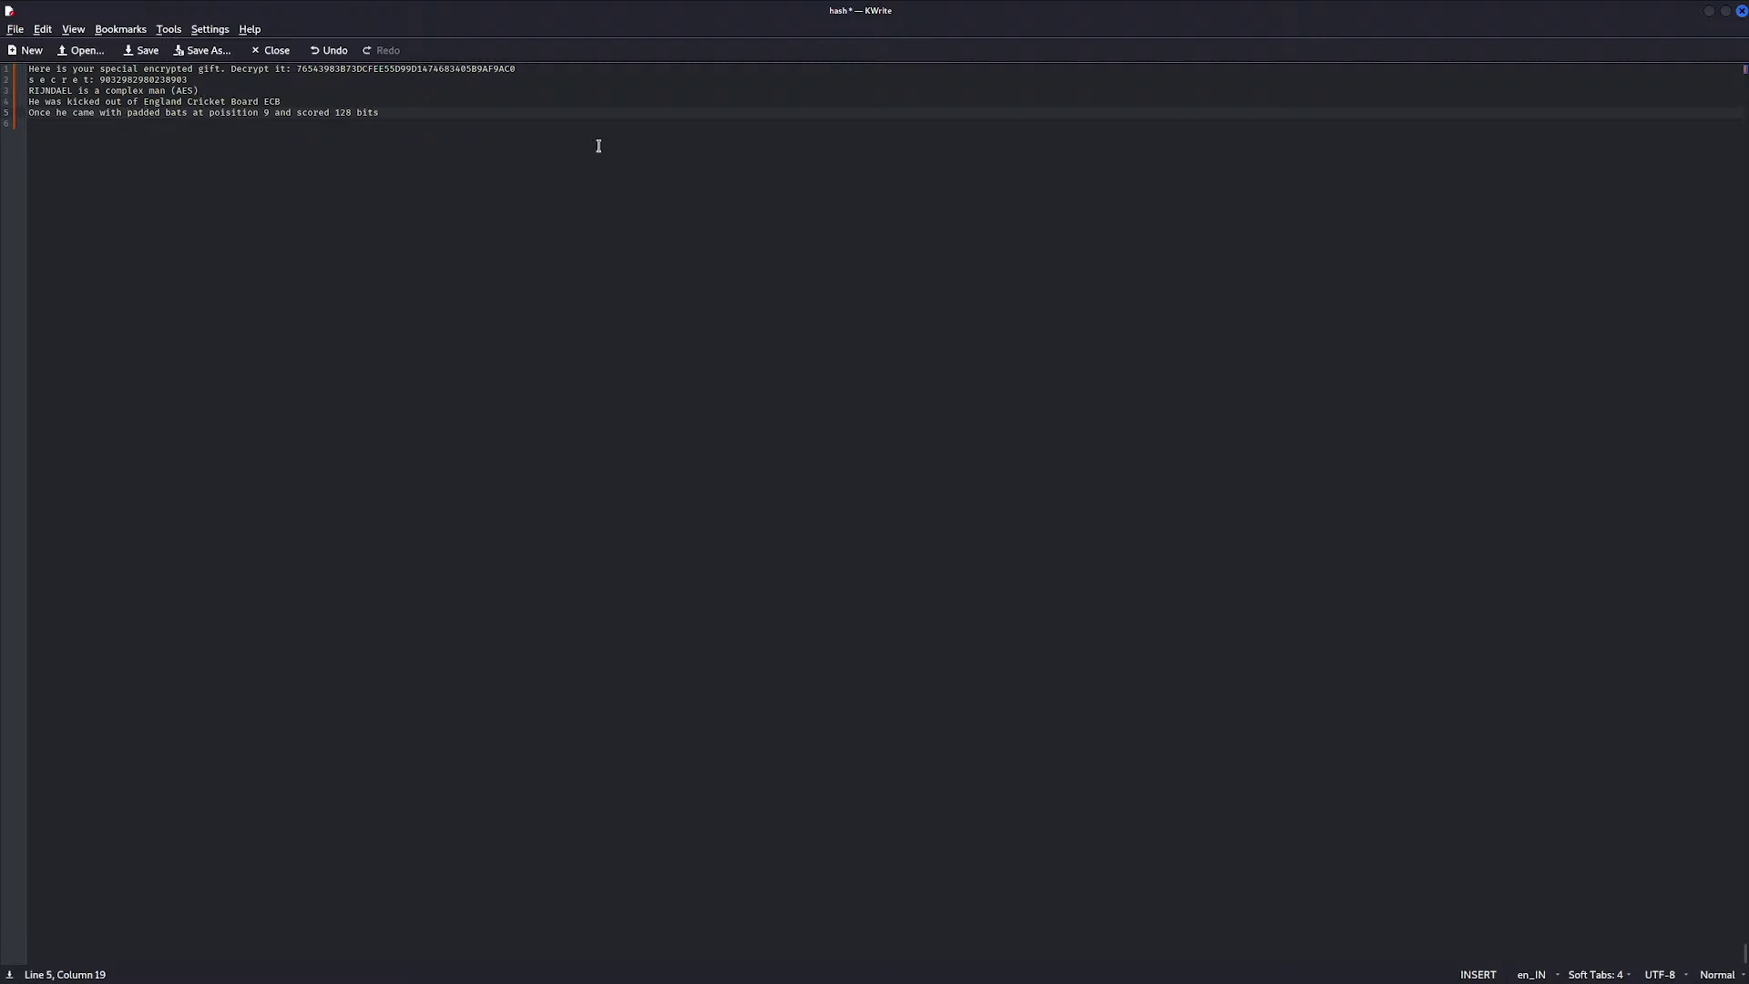
key("alt+Tab")
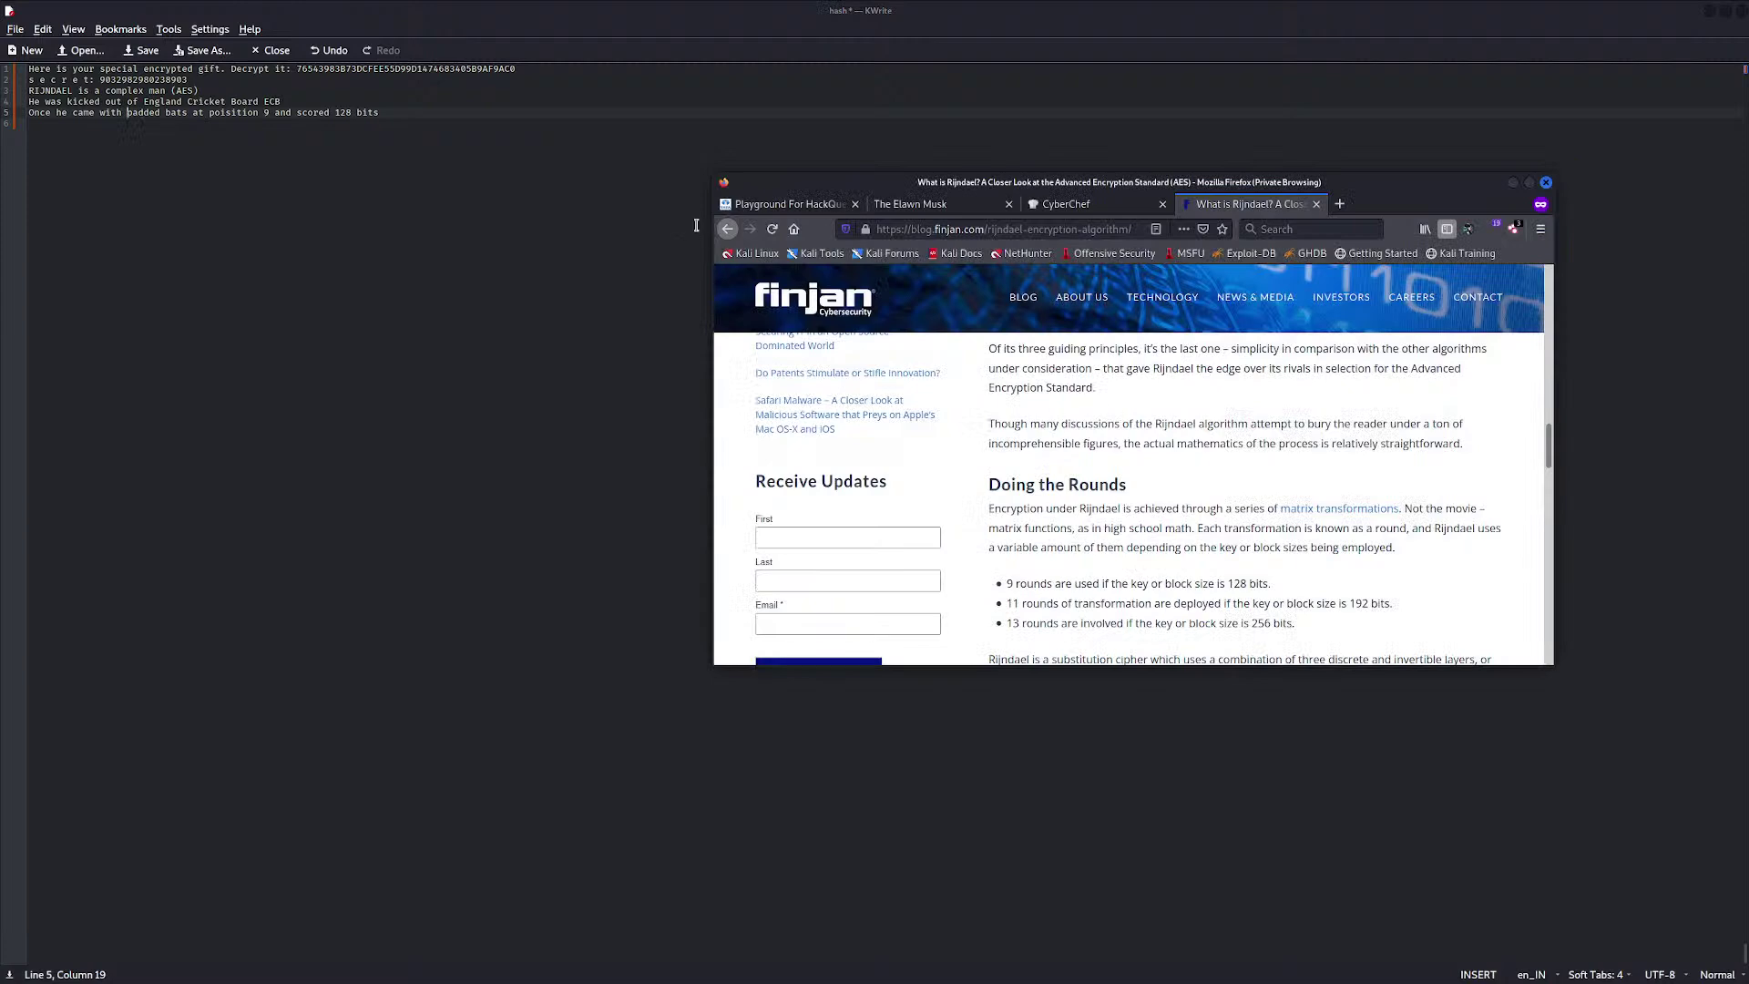
Search Google for 'aes ciphertext padding' and scroll through the results
left_click(728, 228)
scroll(1052, 383, "down", 3)
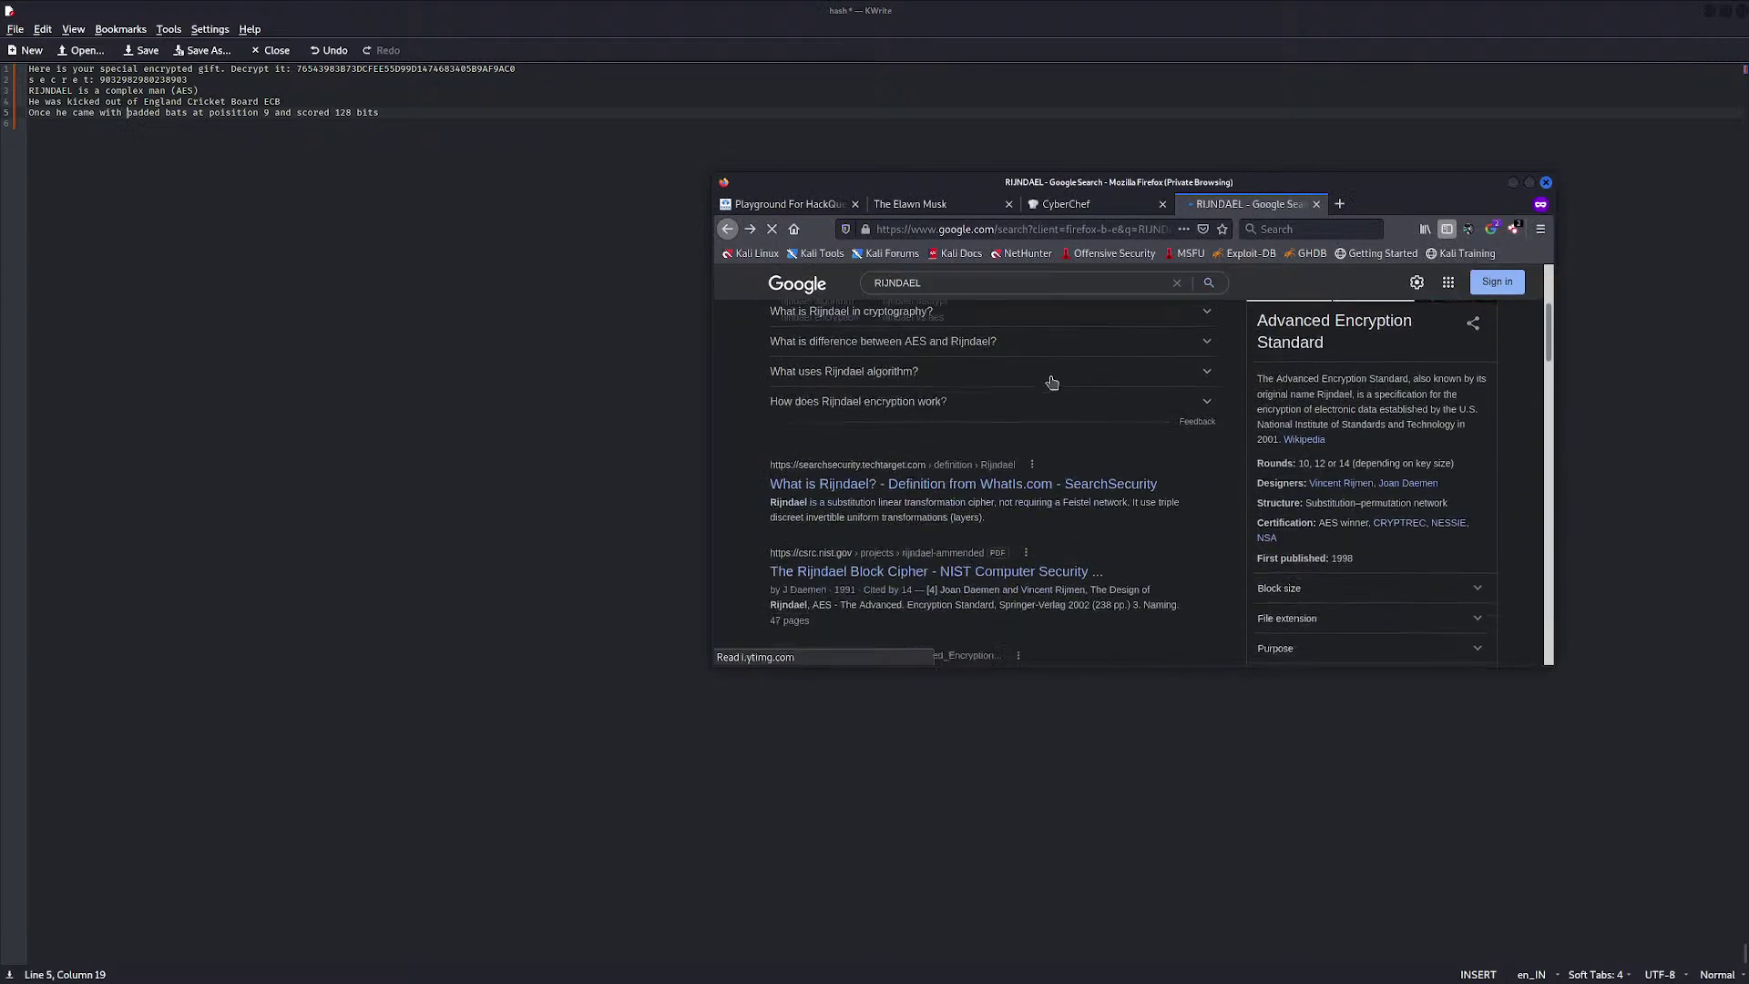
scroll(1038, 374, "up", 5)
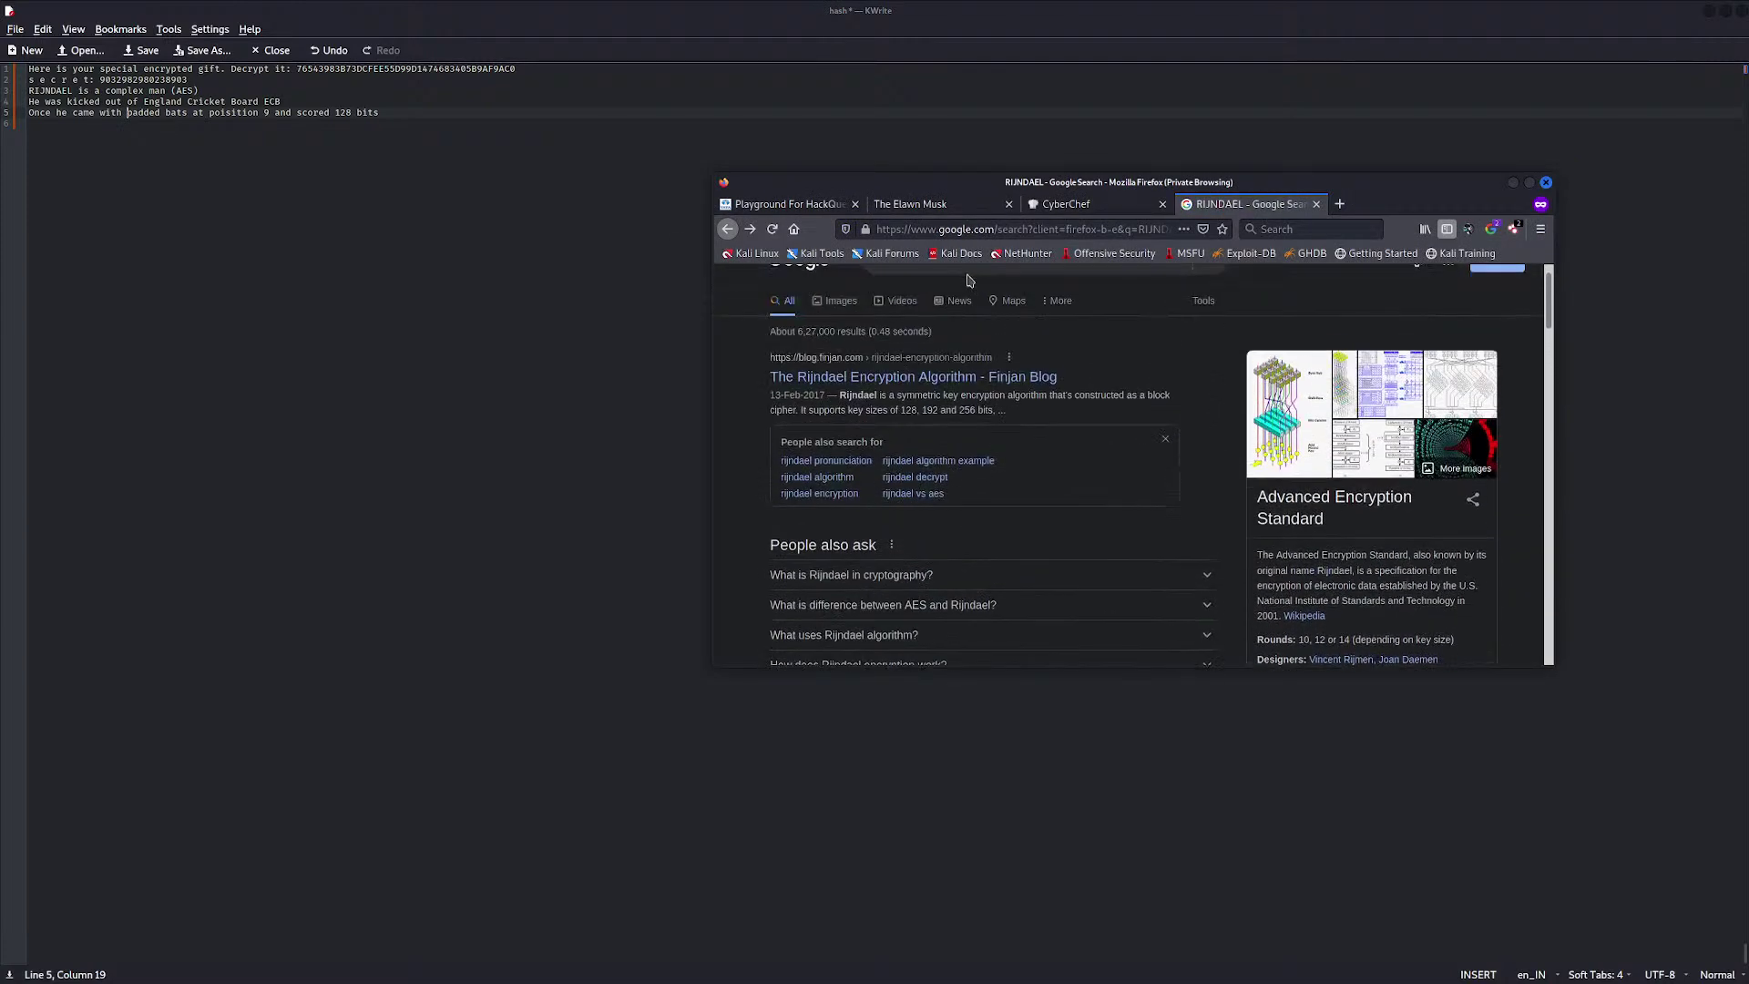
scroll(970, 282, "up", 1)
left_click(969, 295)
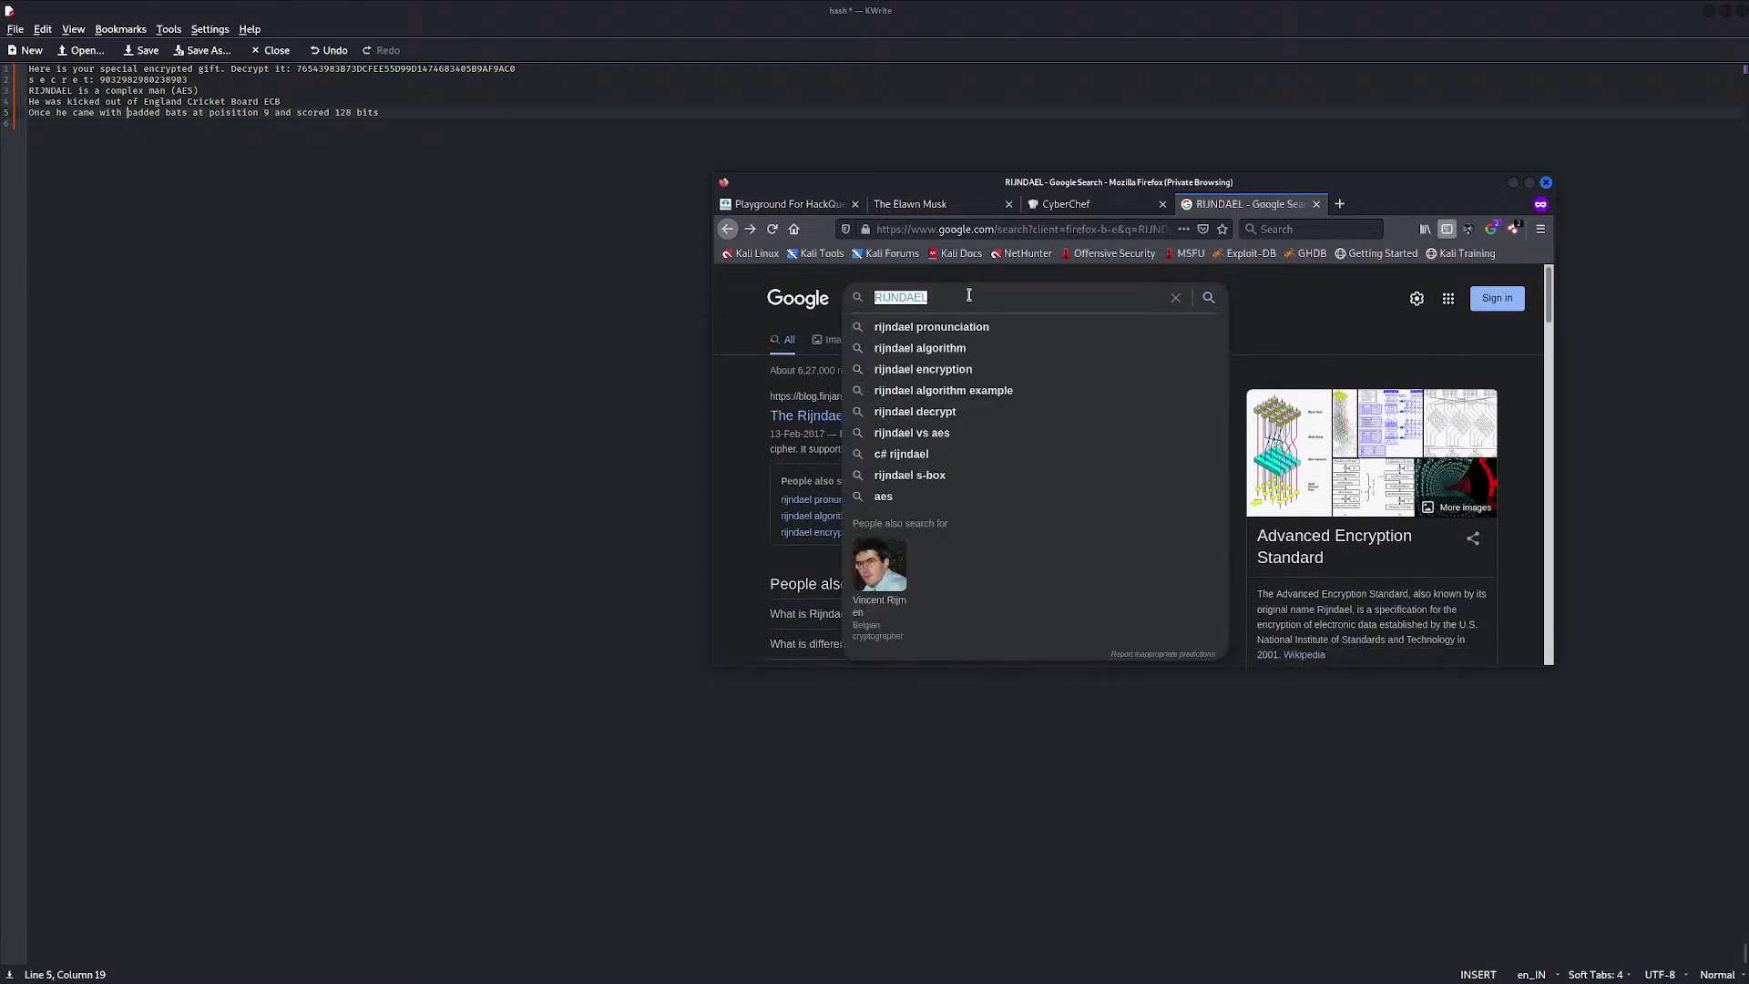
type("AES ")
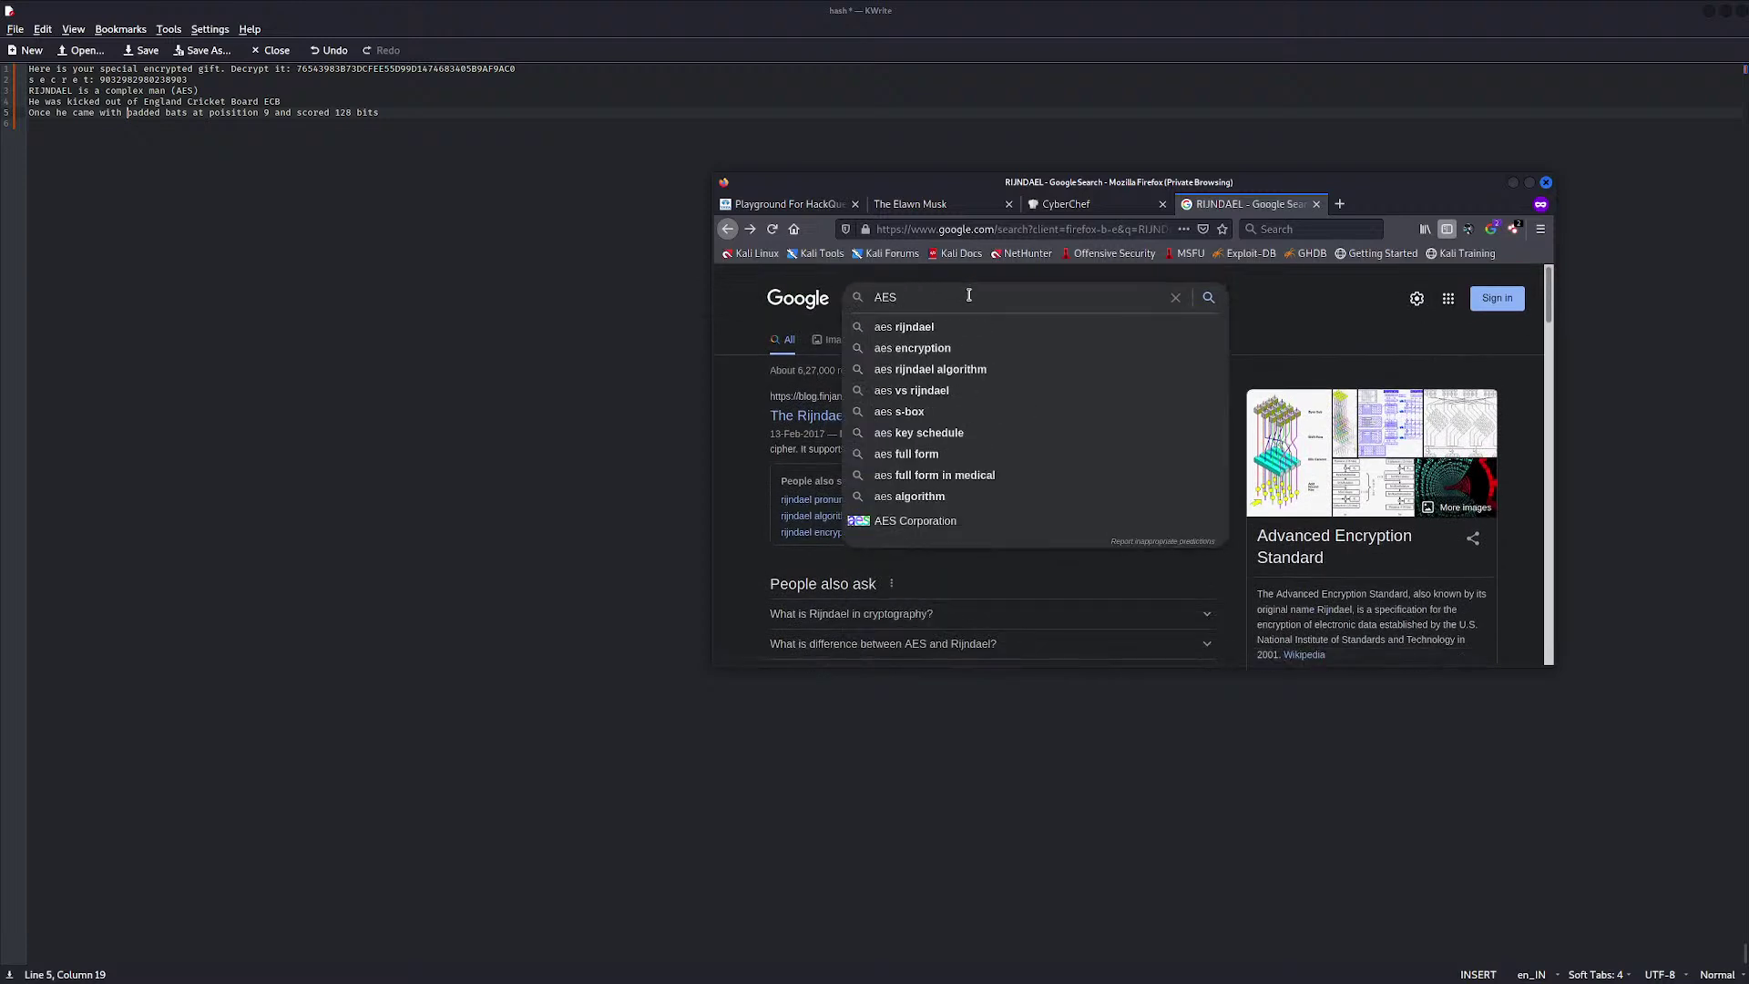
type("cipher ")
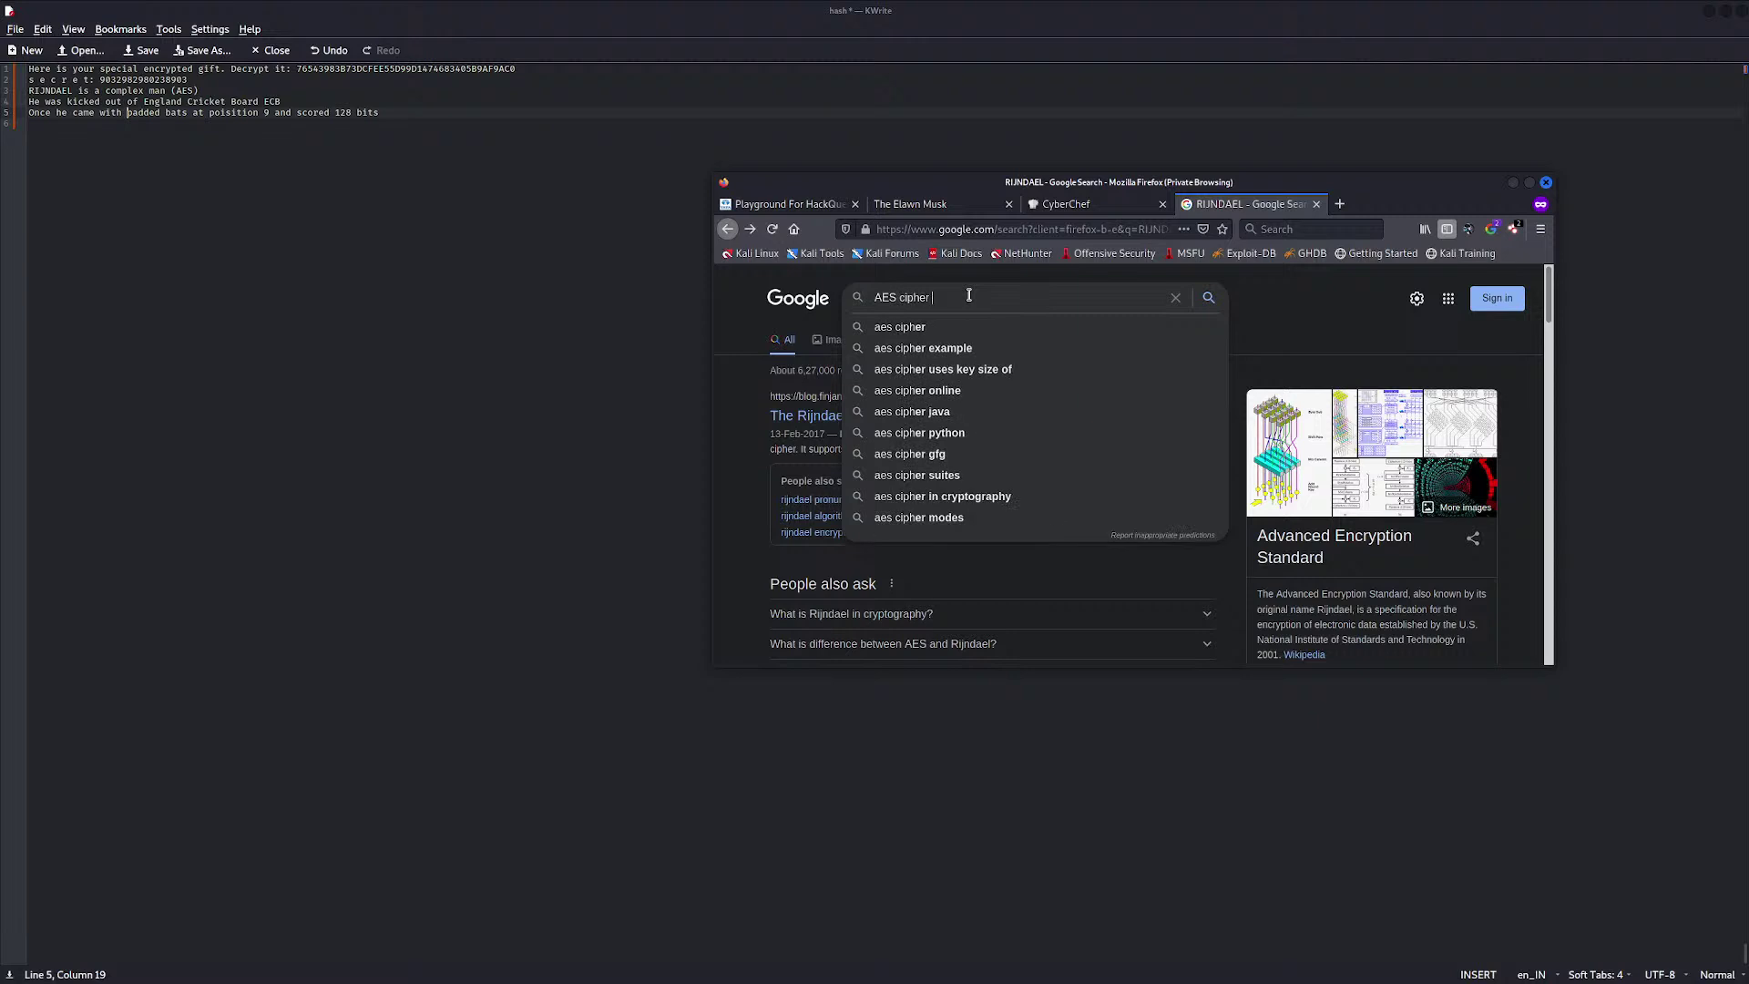
type("padding")
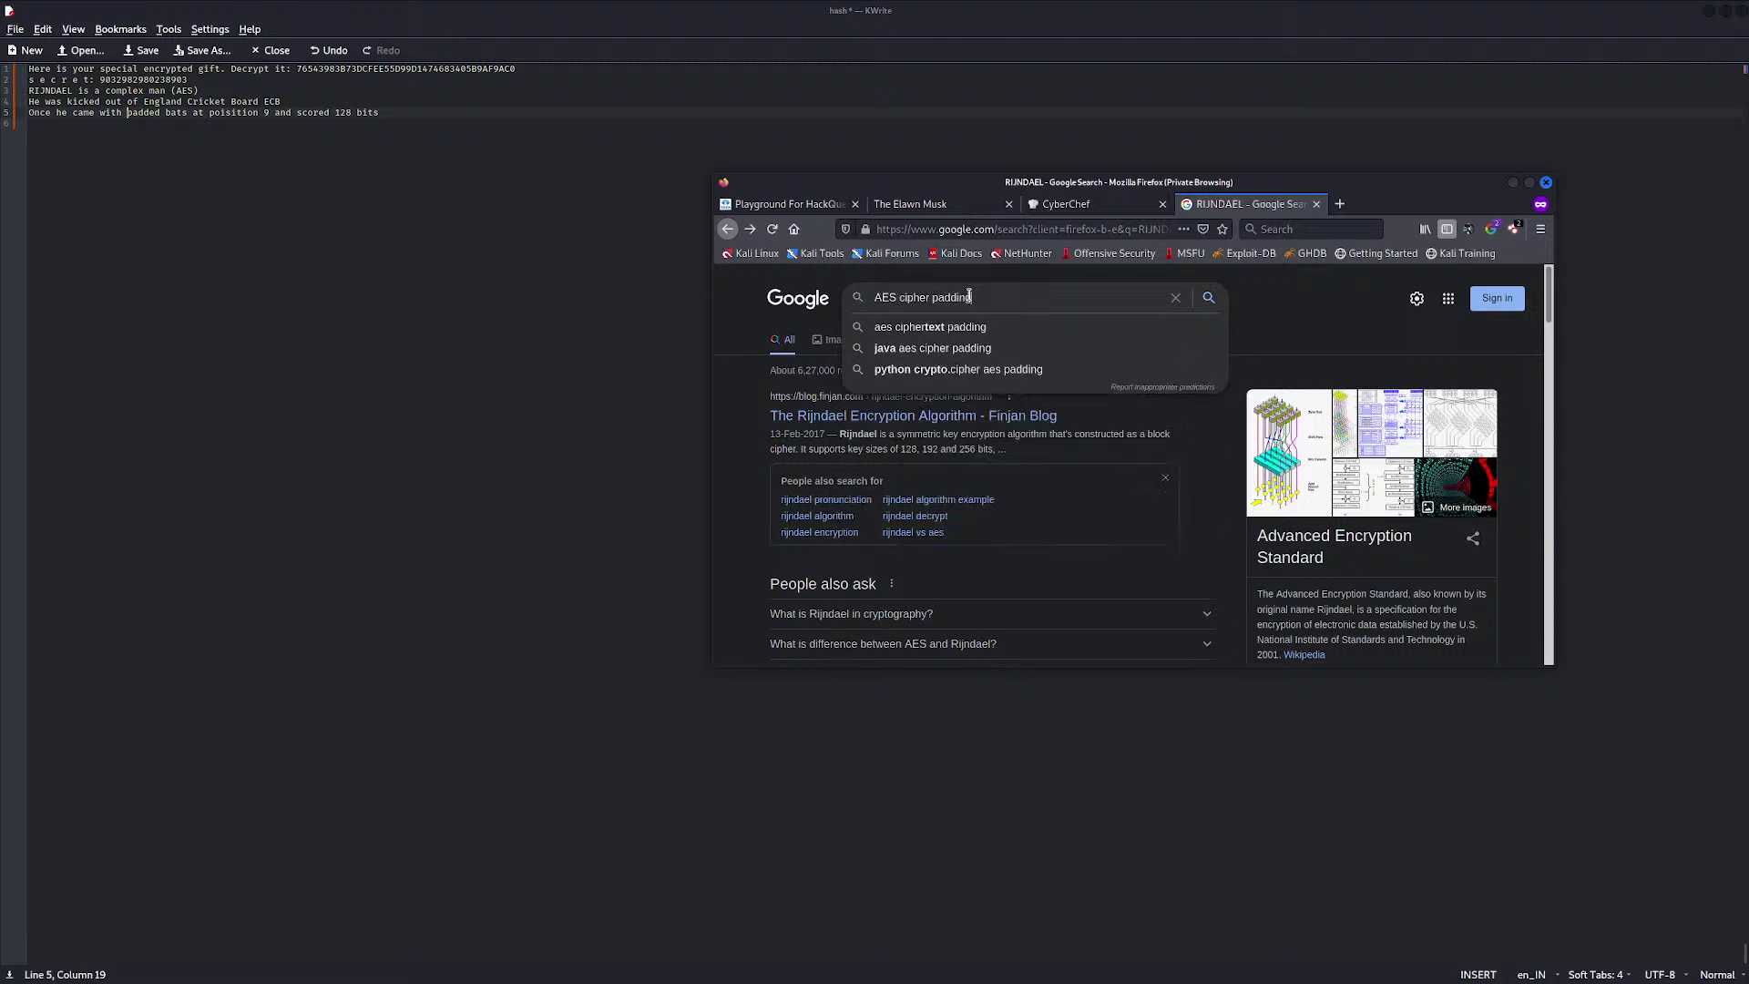
left_click(931, 327)
scroll(993, 430, "down", 1)
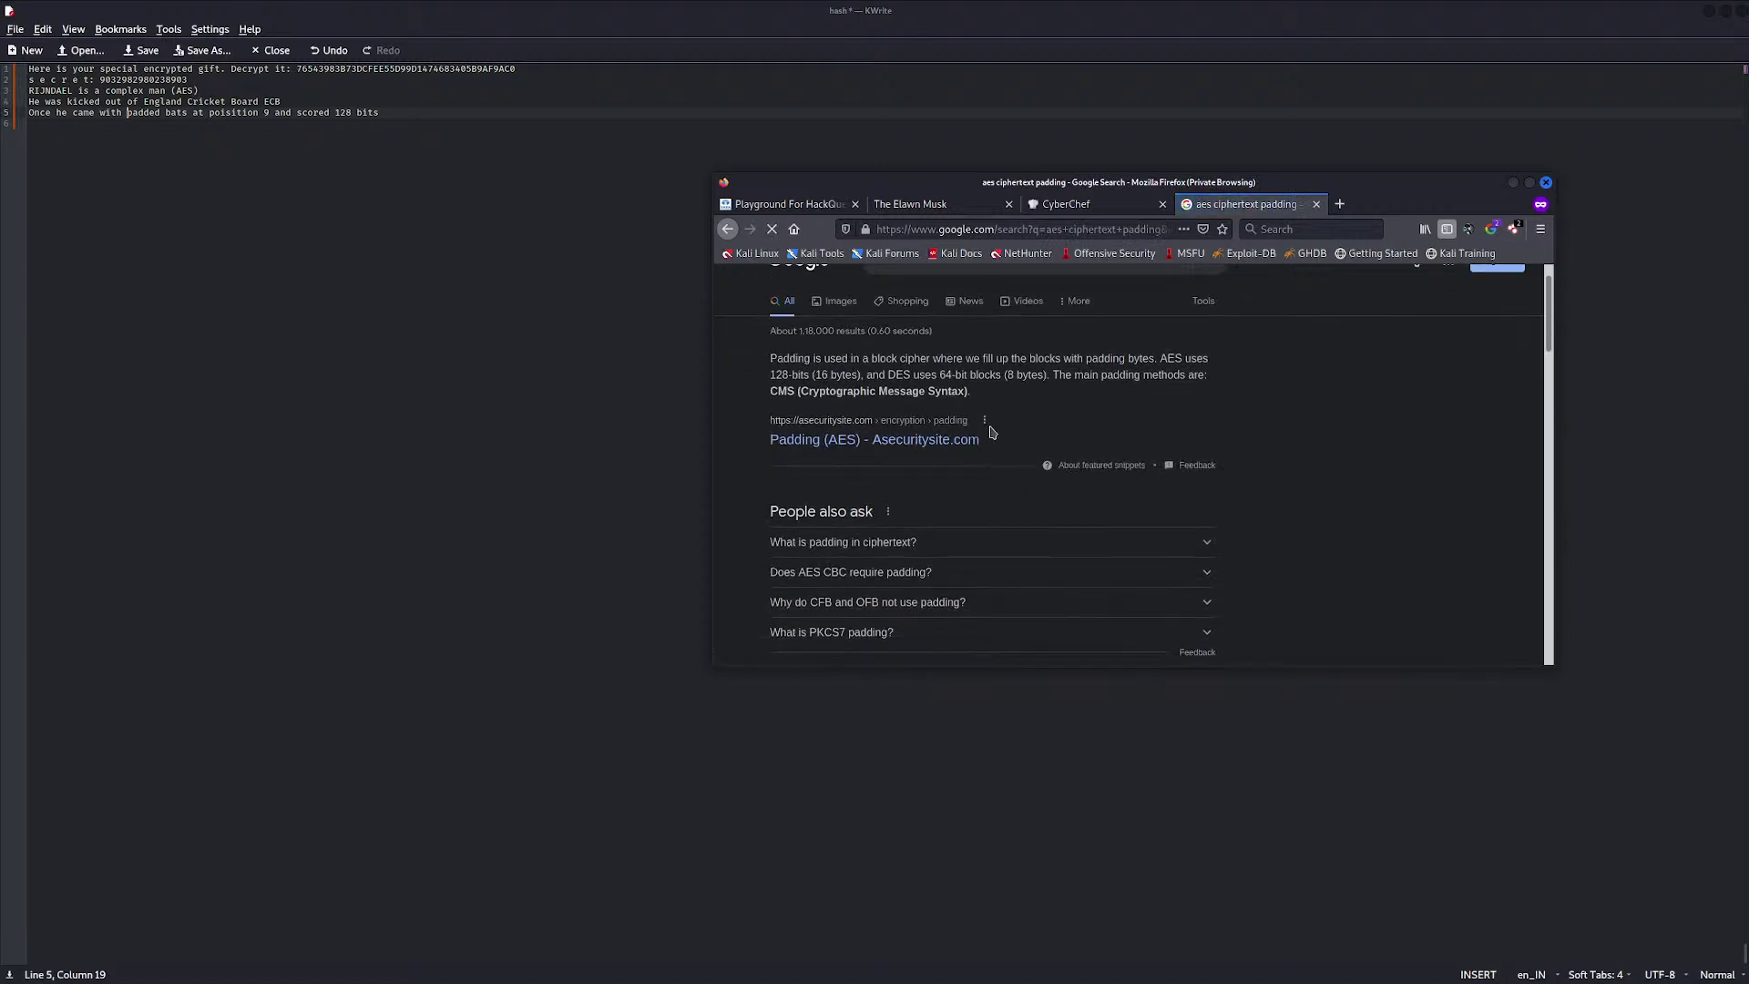
Open the 'Padding (AES) - Asecuritysite.com' search result
left_click(882, 443)
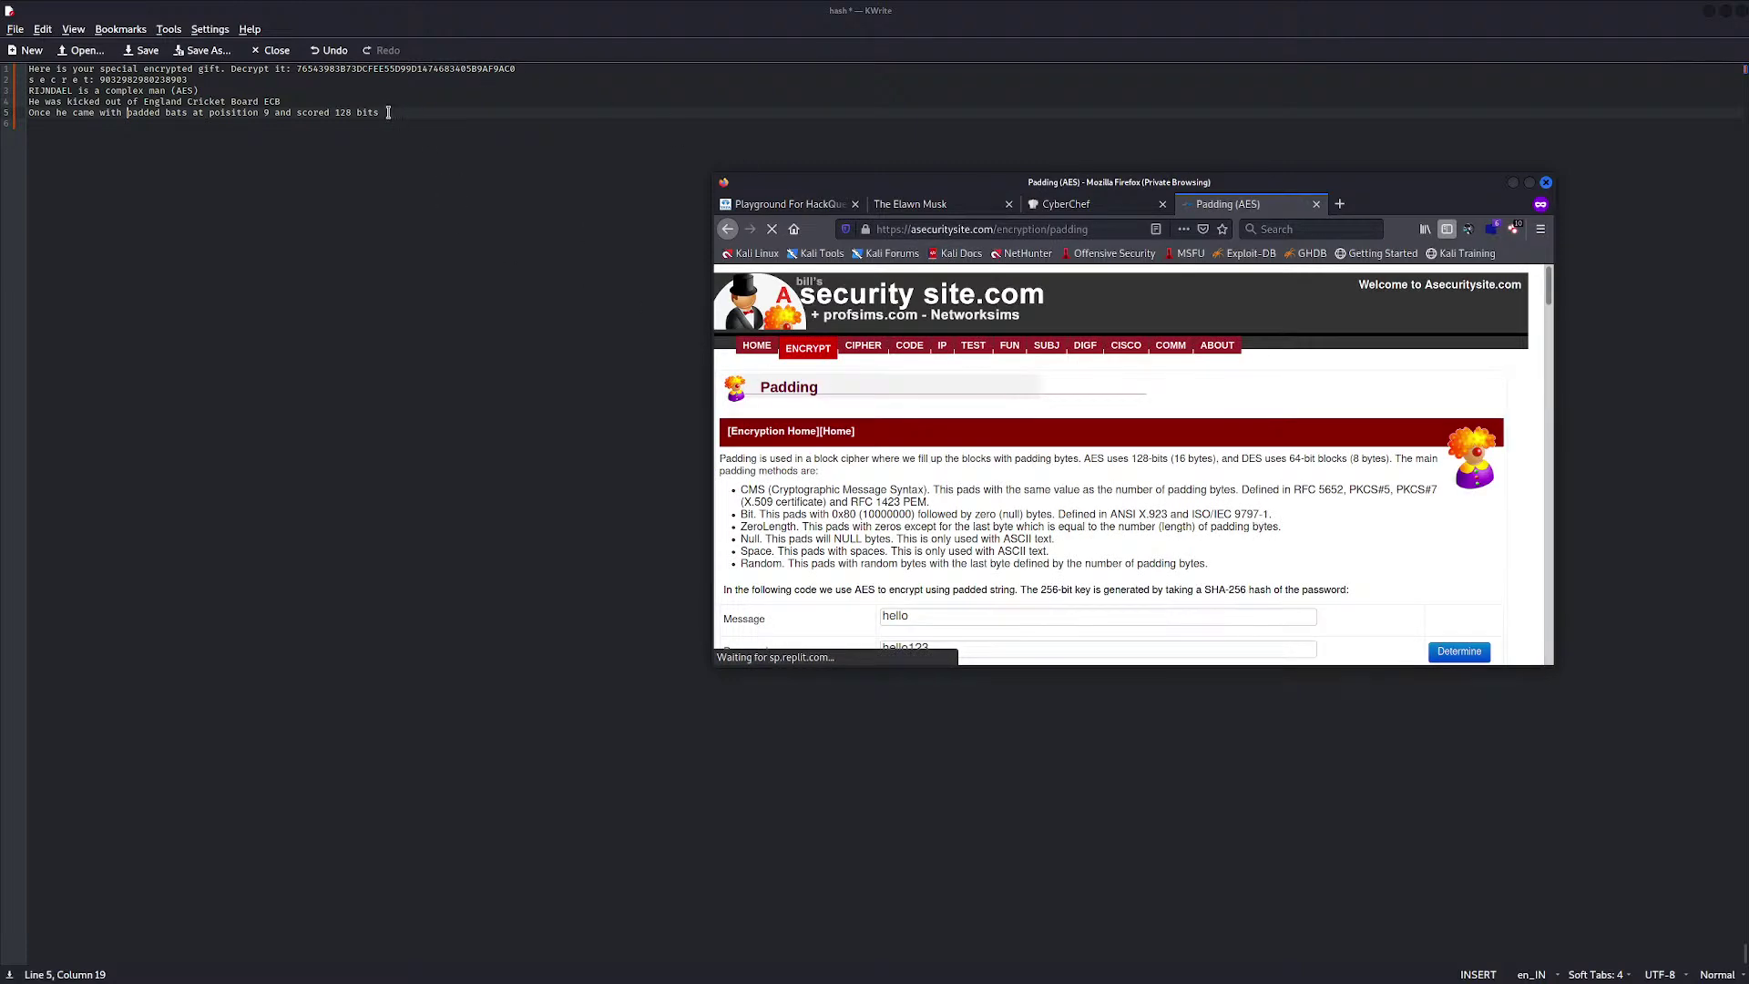
double_click(342, 111)
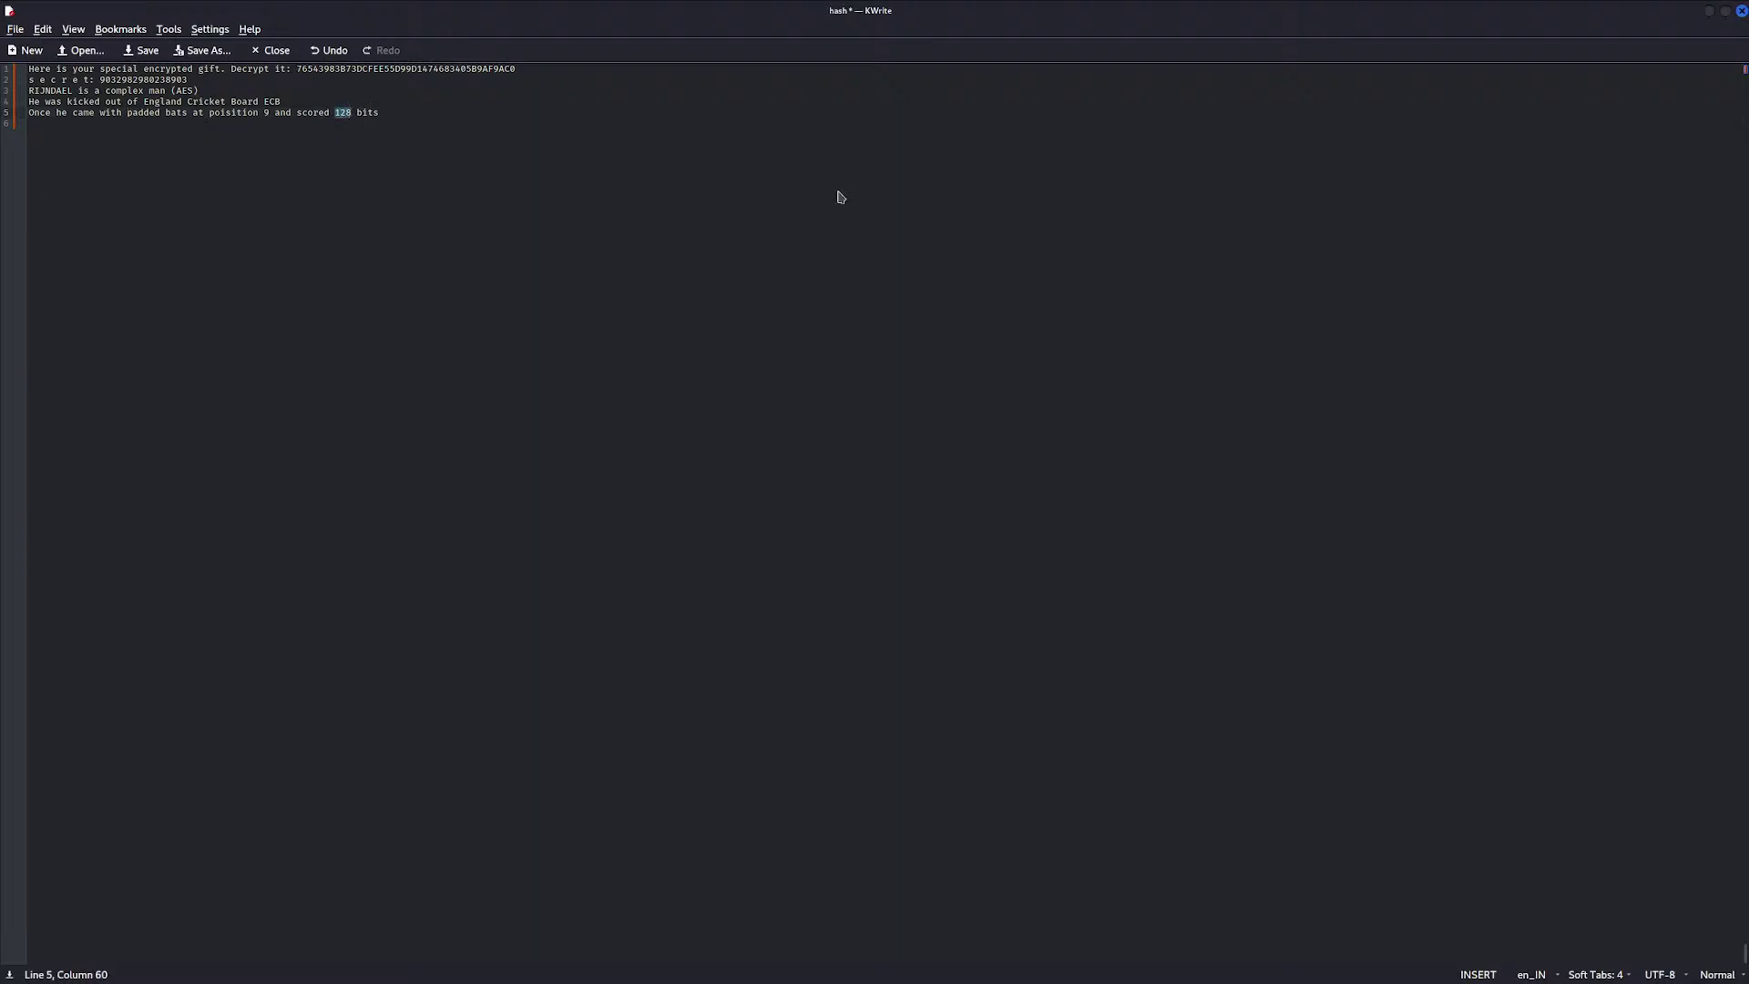
scroll(973, 516, "down", 1)
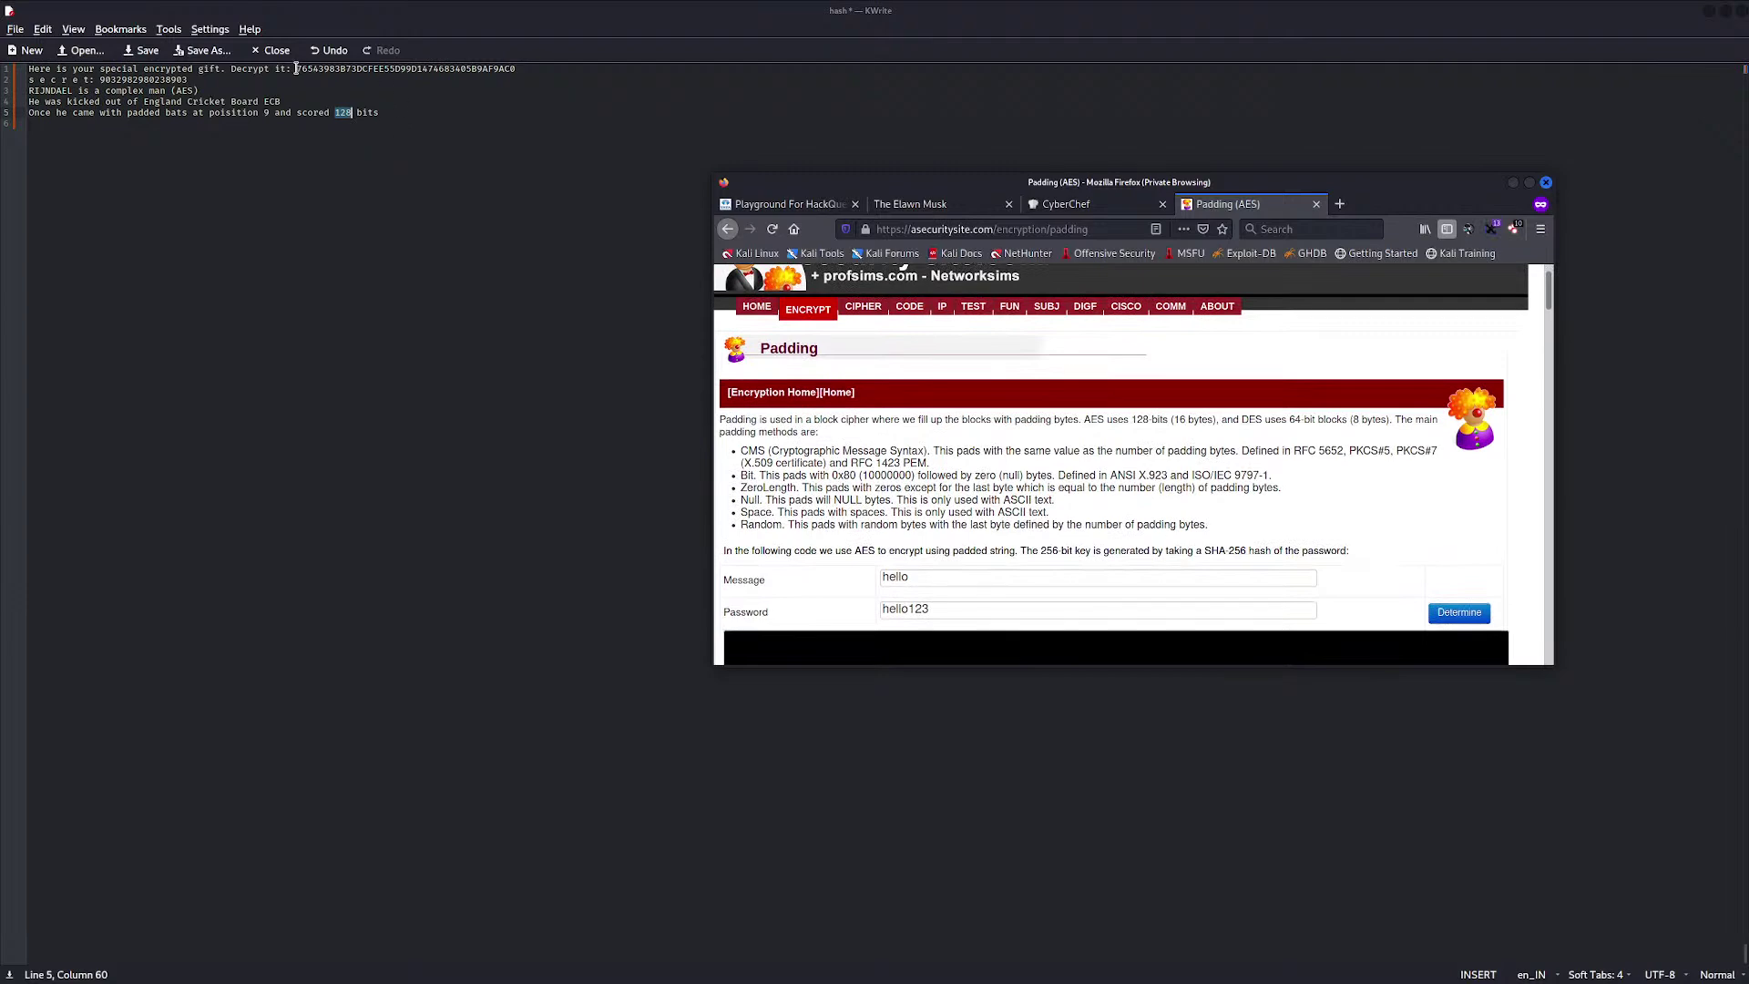
Bring the padding page forward and maximize the Firefox window
key("alt+Tab")
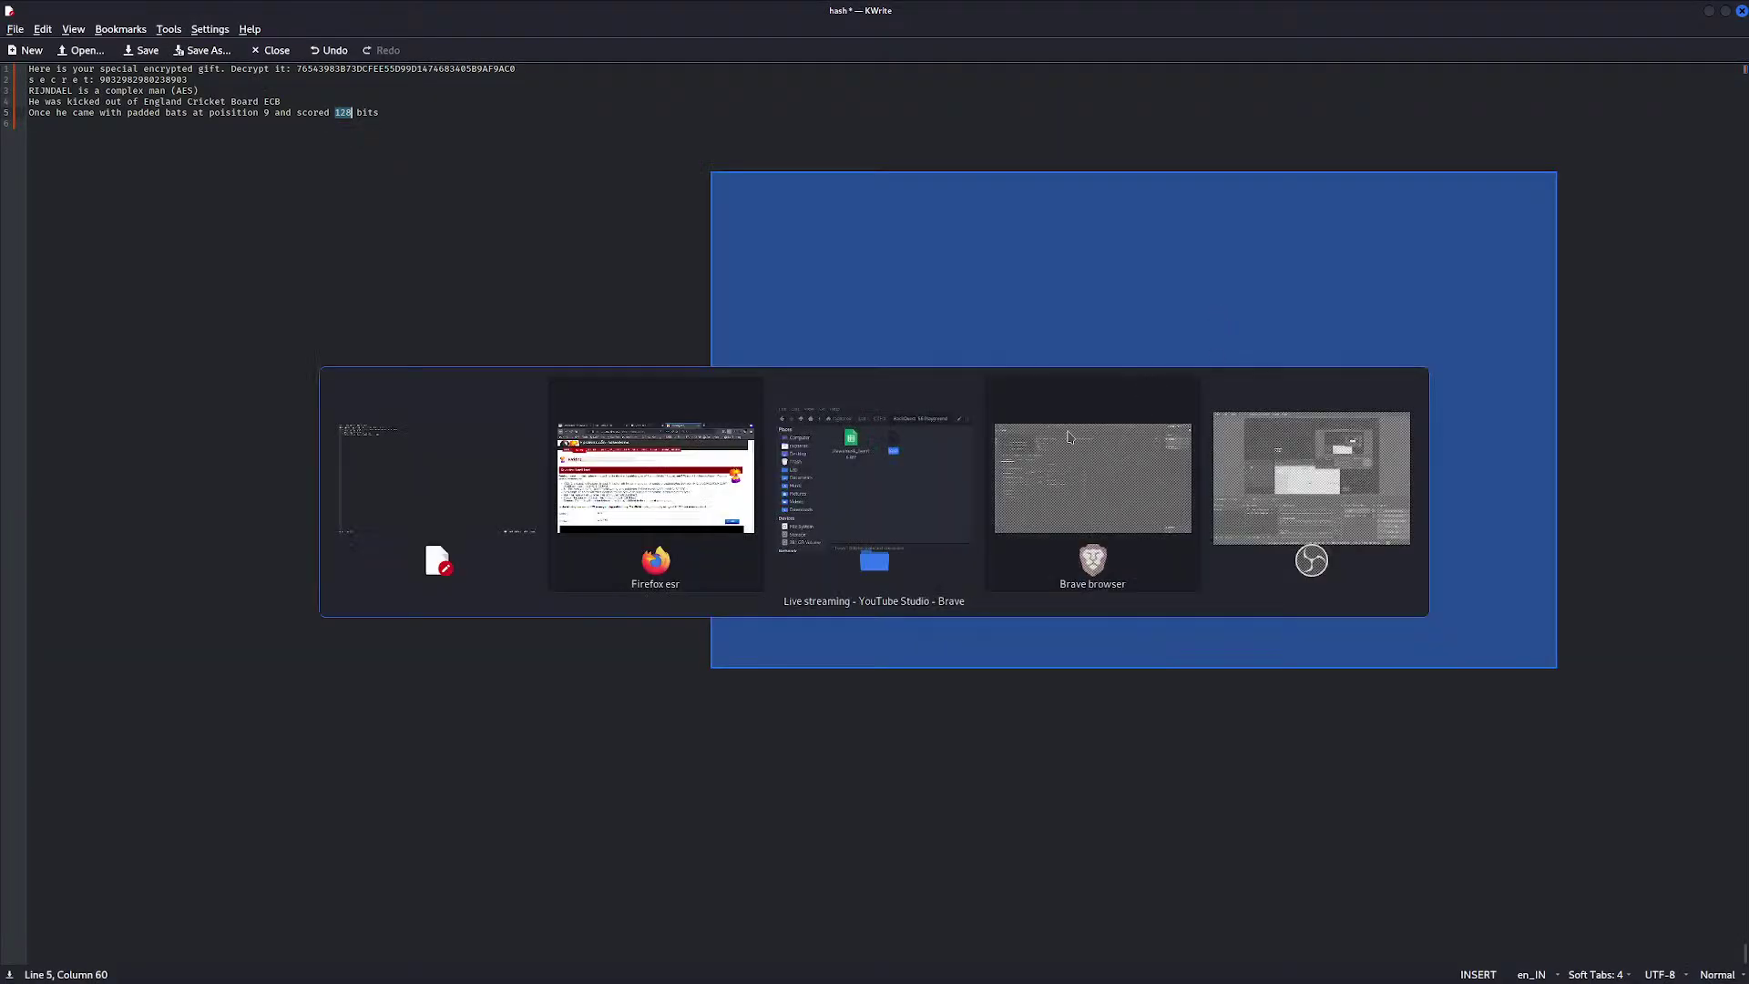
left_click(657, 474)
scroll(1071, 464, "down", 5)
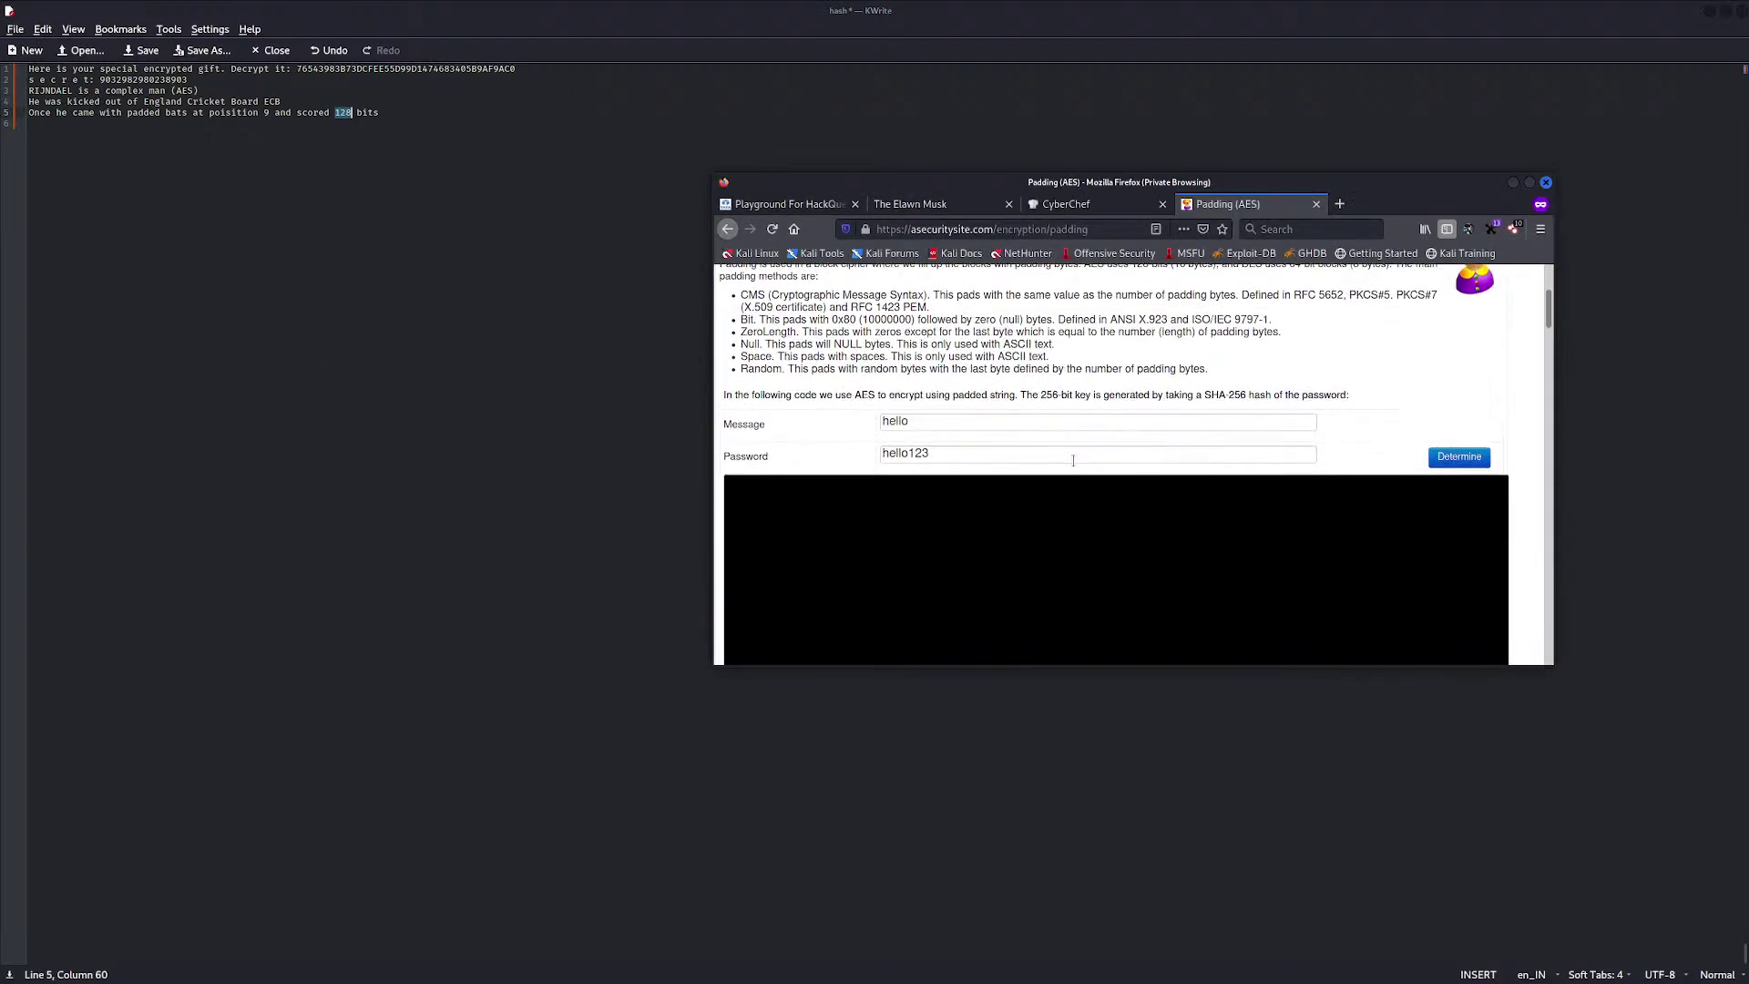
scroll(1074, 461, "up", 3)
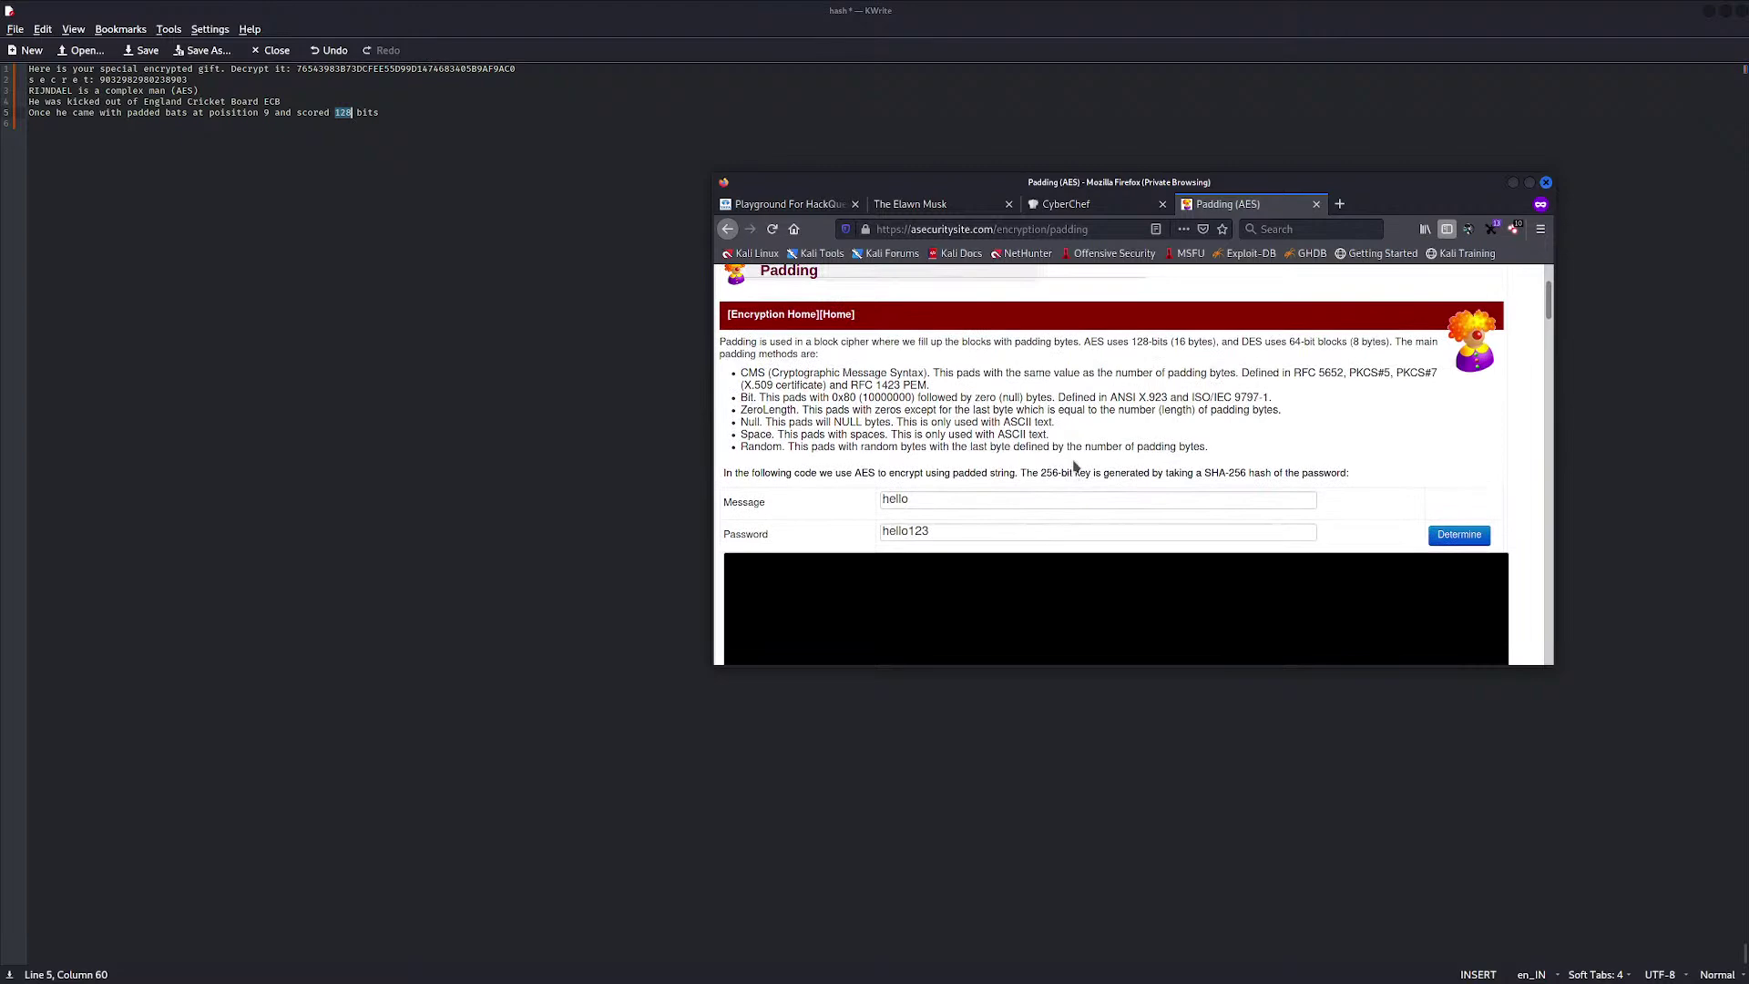
scroll(1075, 467, "down", 2)
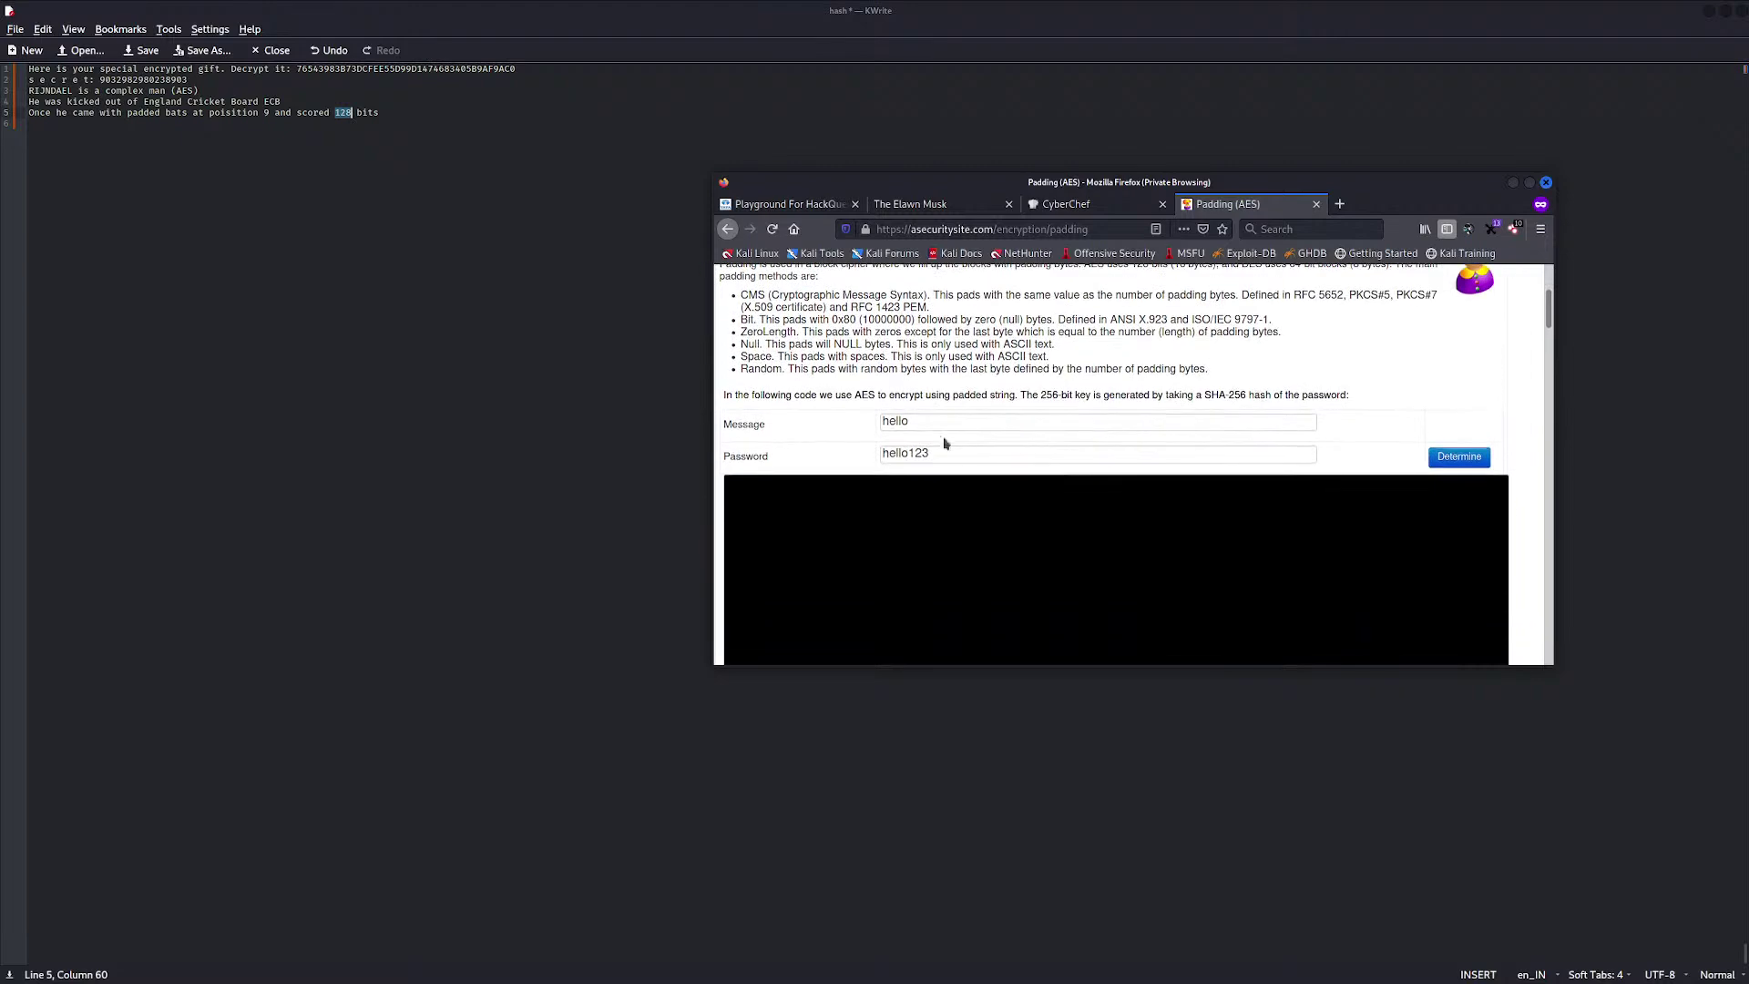
left_click(1528, 184)
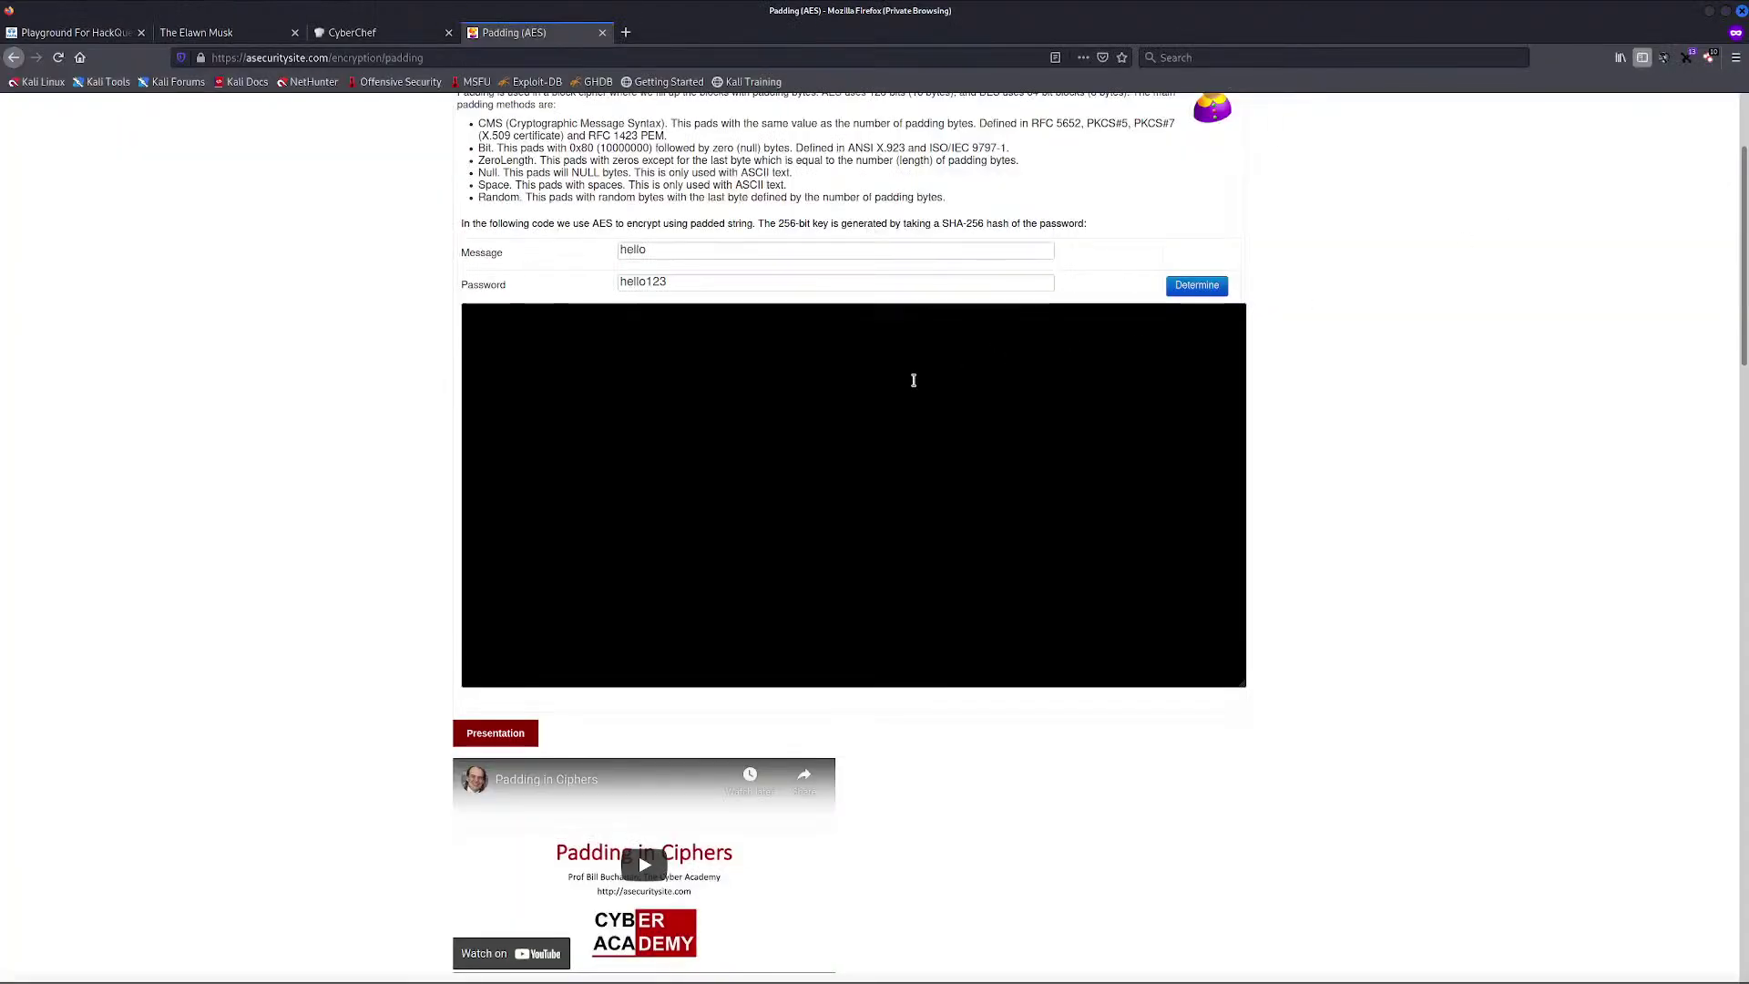
Run the padding demo for message hello with password hello123 to show ECB cipher results
scroll(911, 379, "up", 2)
scroll(688, 373, "up", 2)
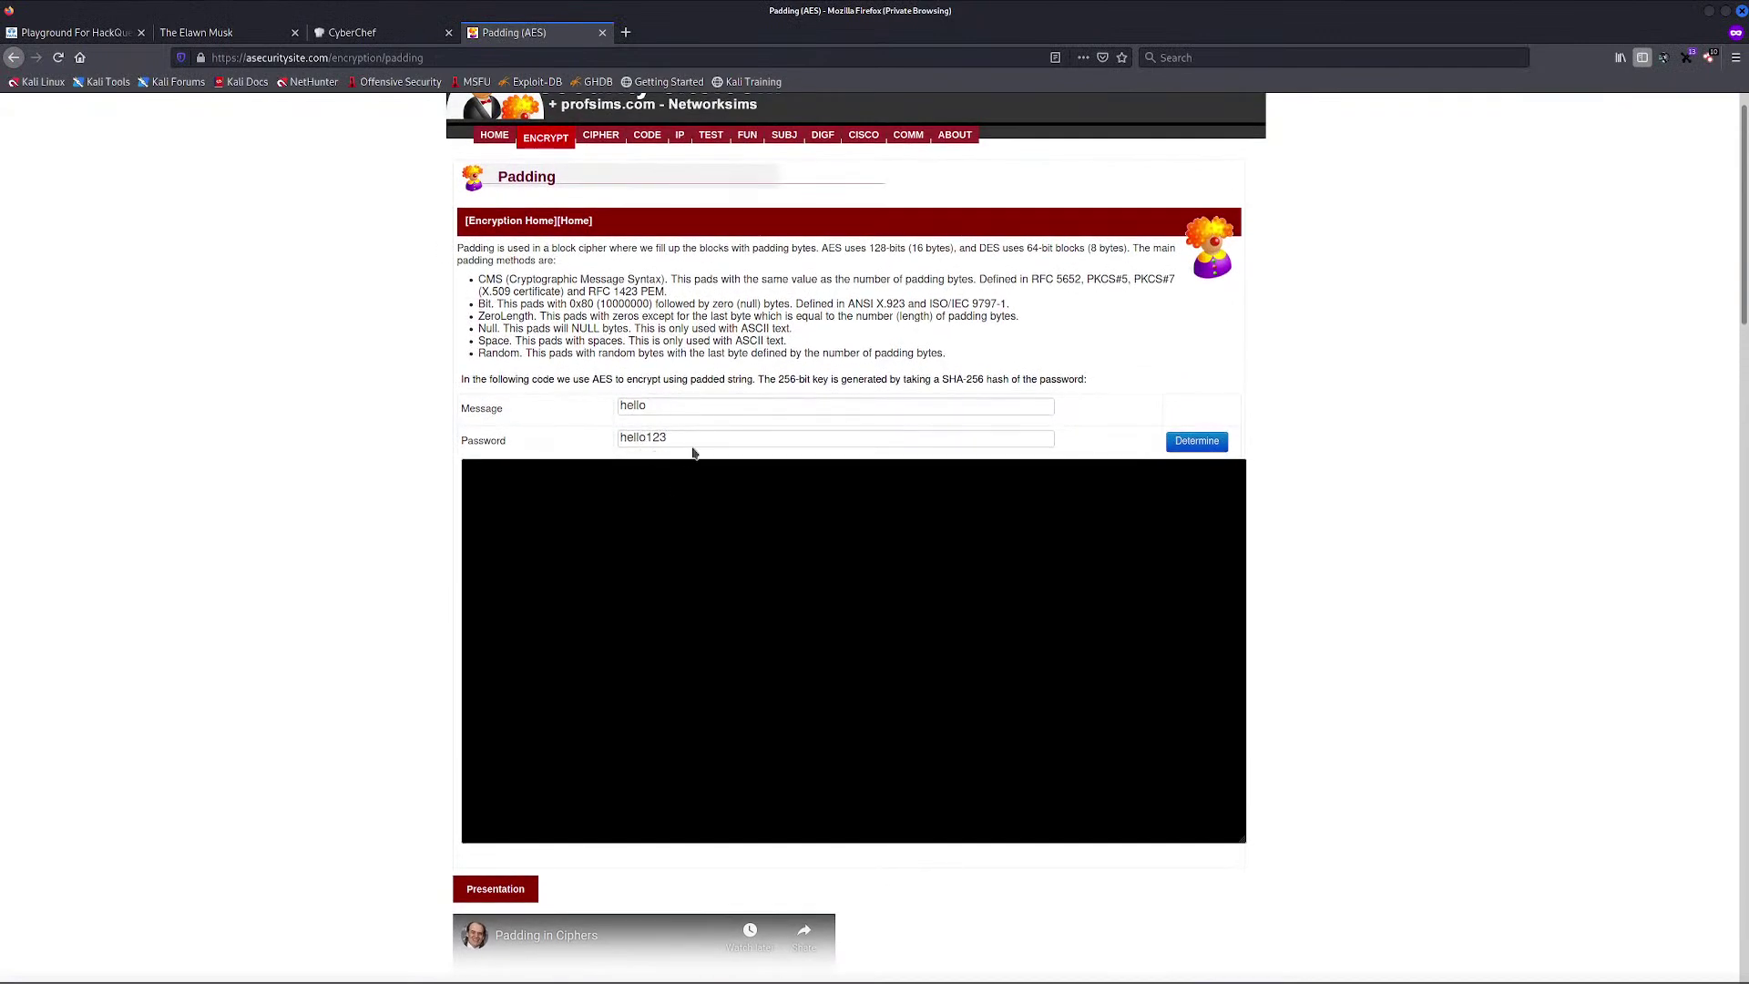
left_click_drag(659, 439, 630, 425)
double_click(674, 444)
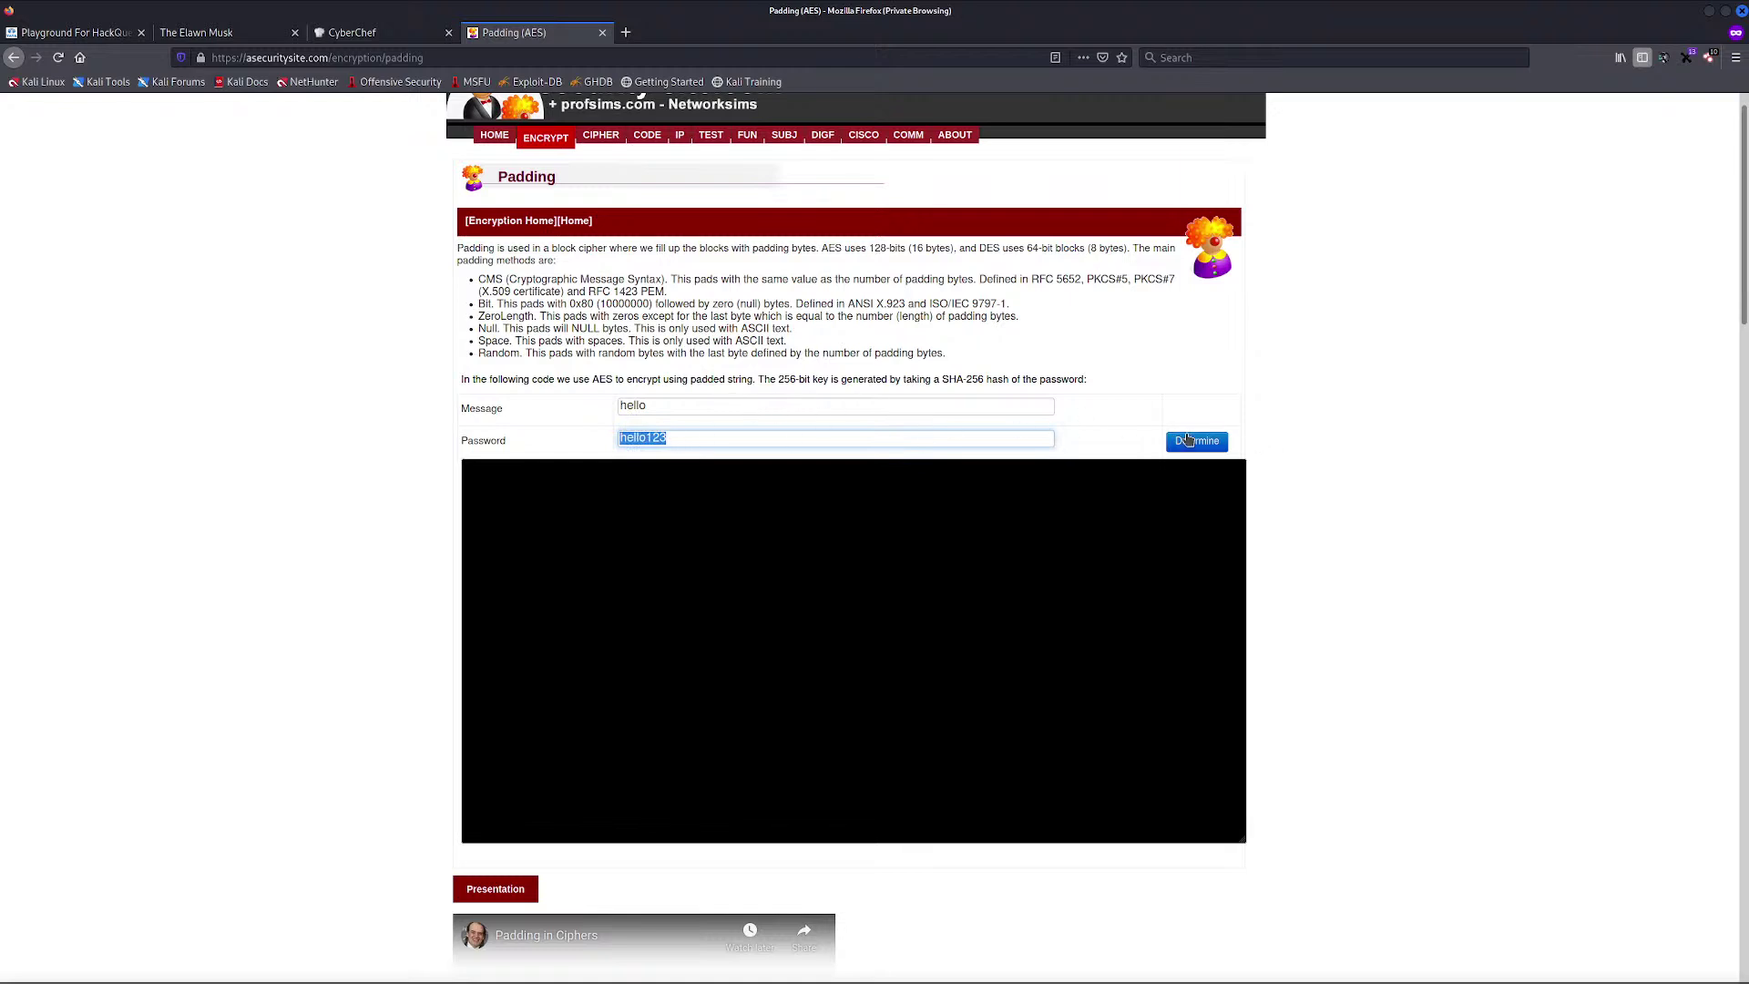
left_click(1219, 443)
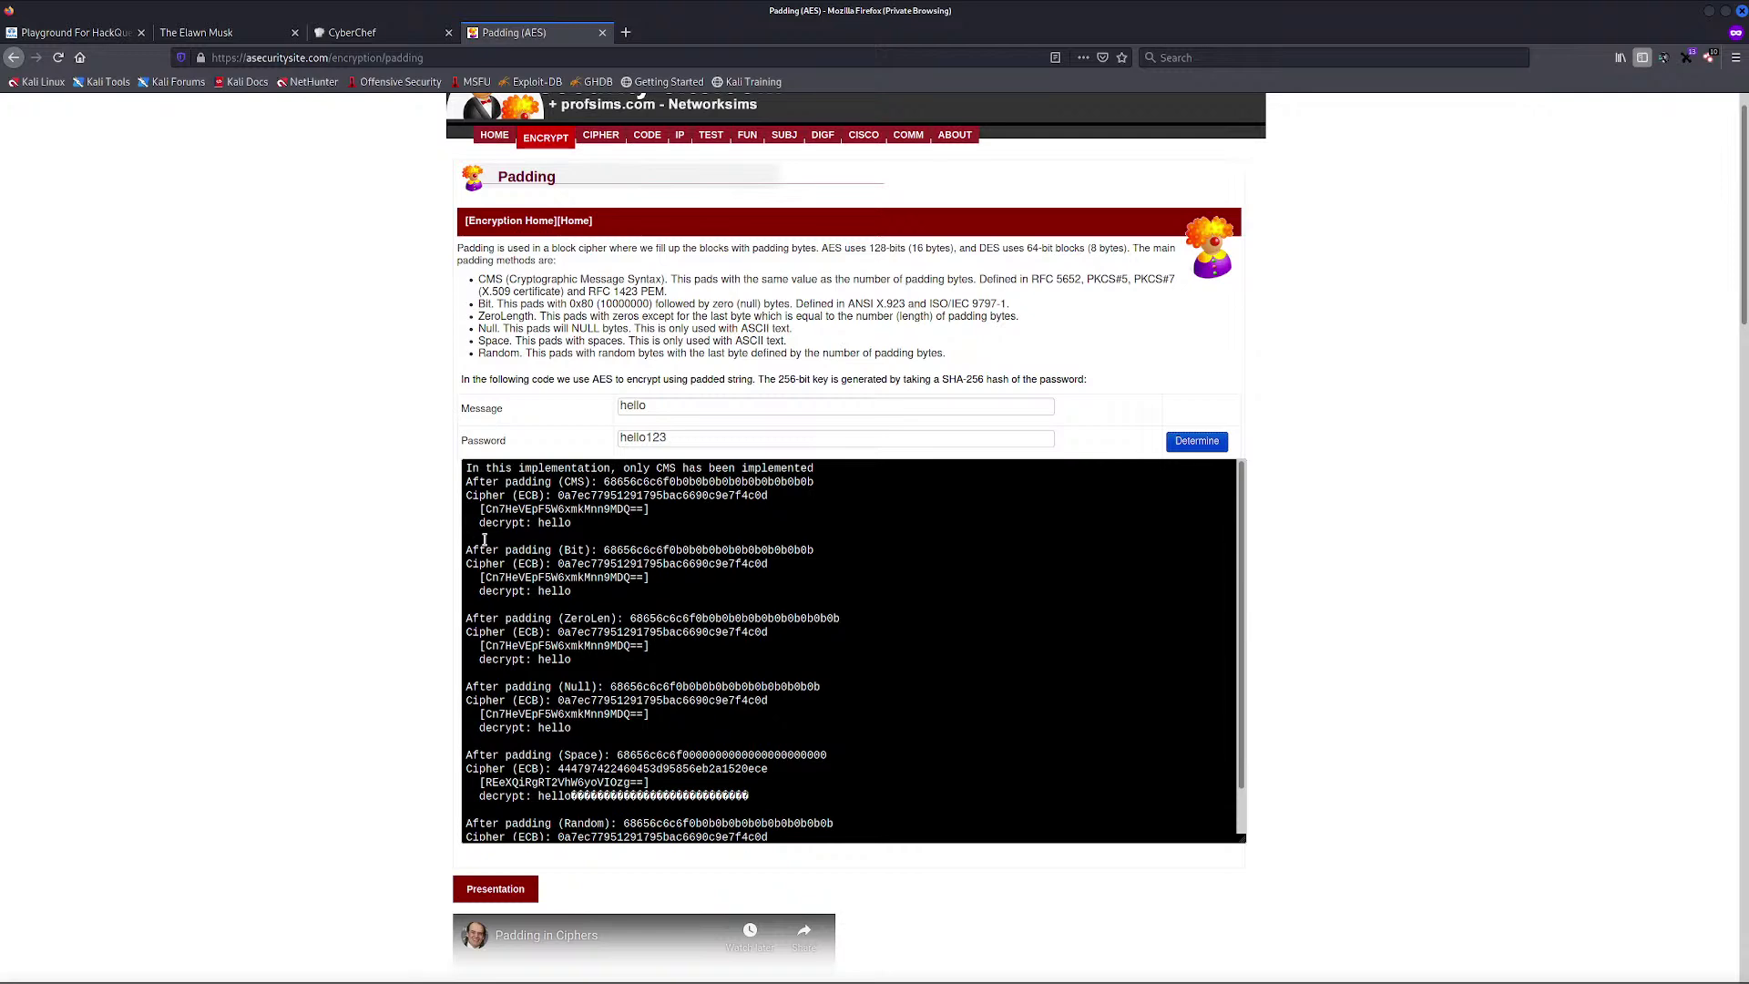
scroll(475, 553, "down", 2)
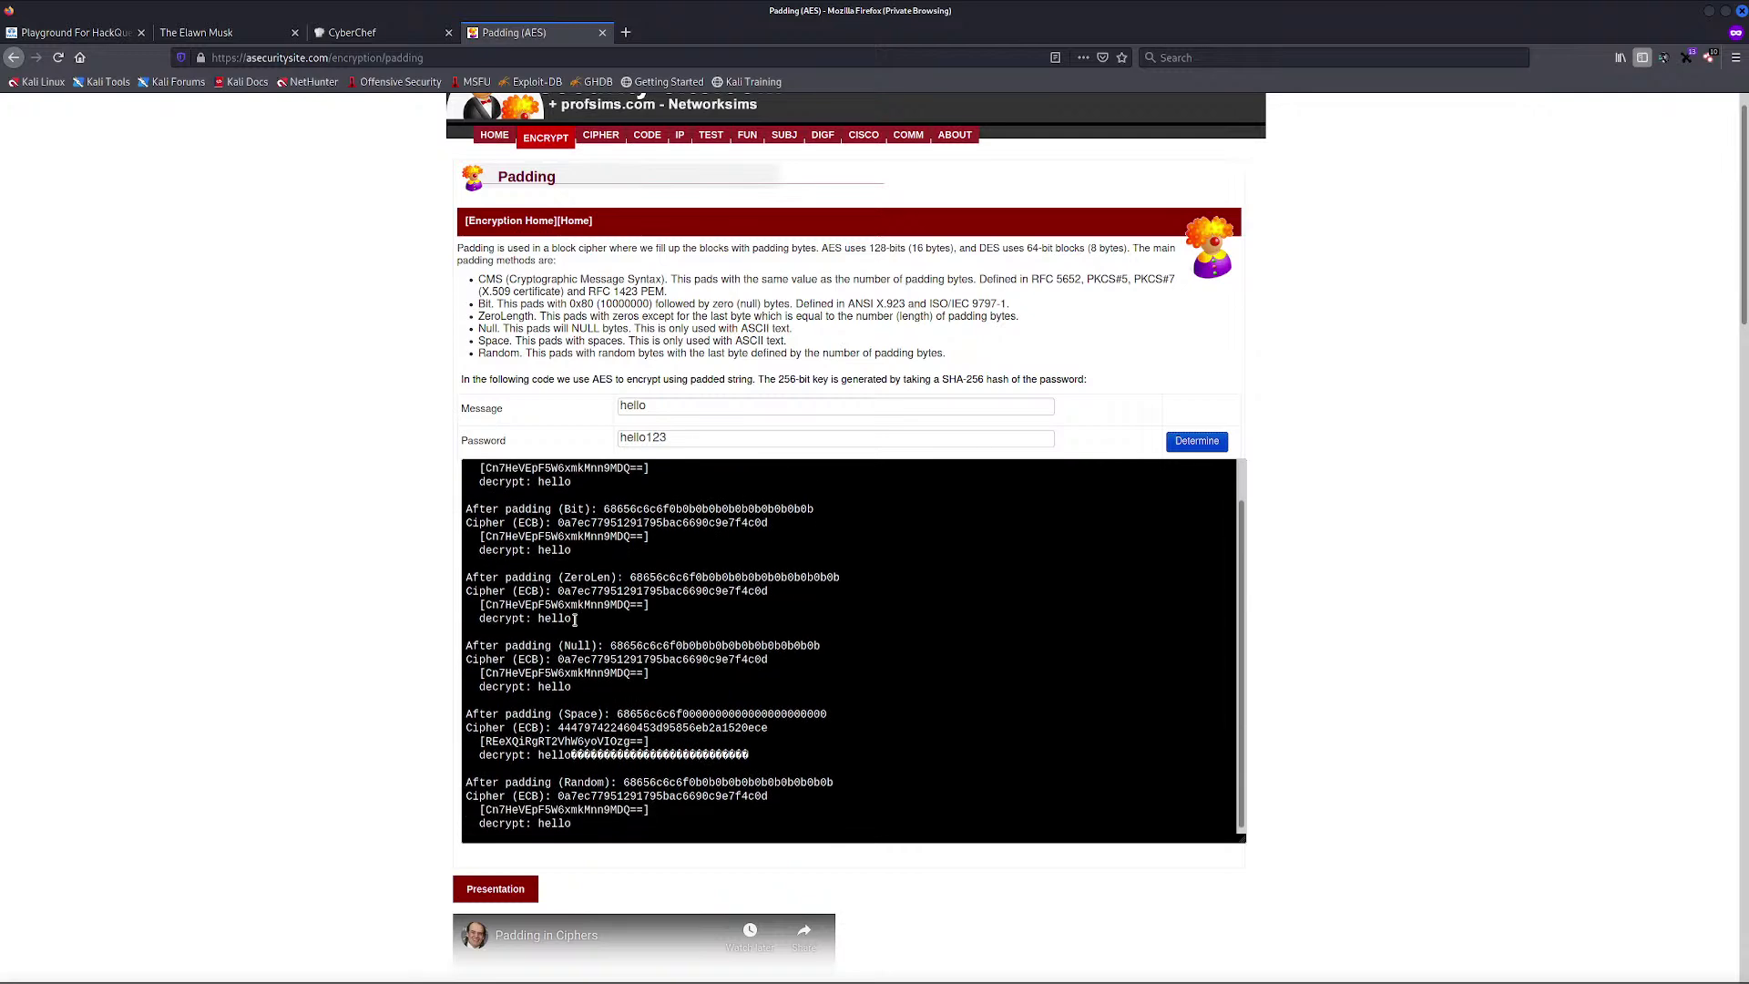
scroll(575, 619, "up", 2)
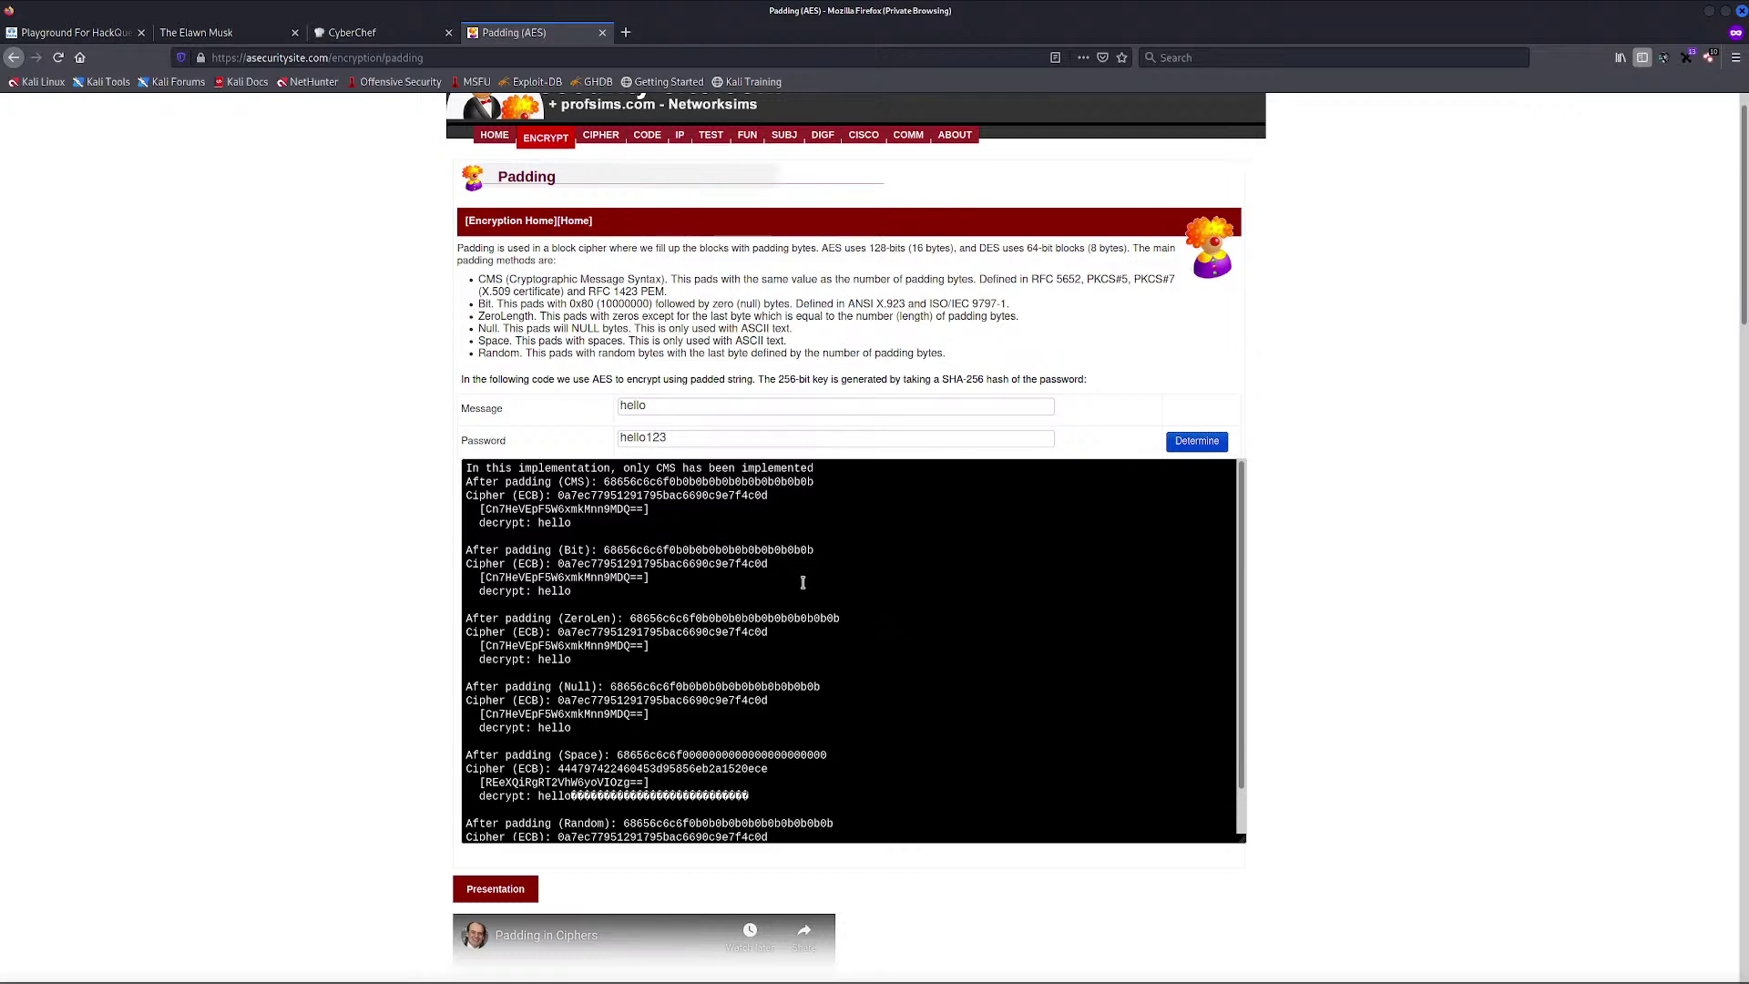
scroll(801, 583, "down", 1)
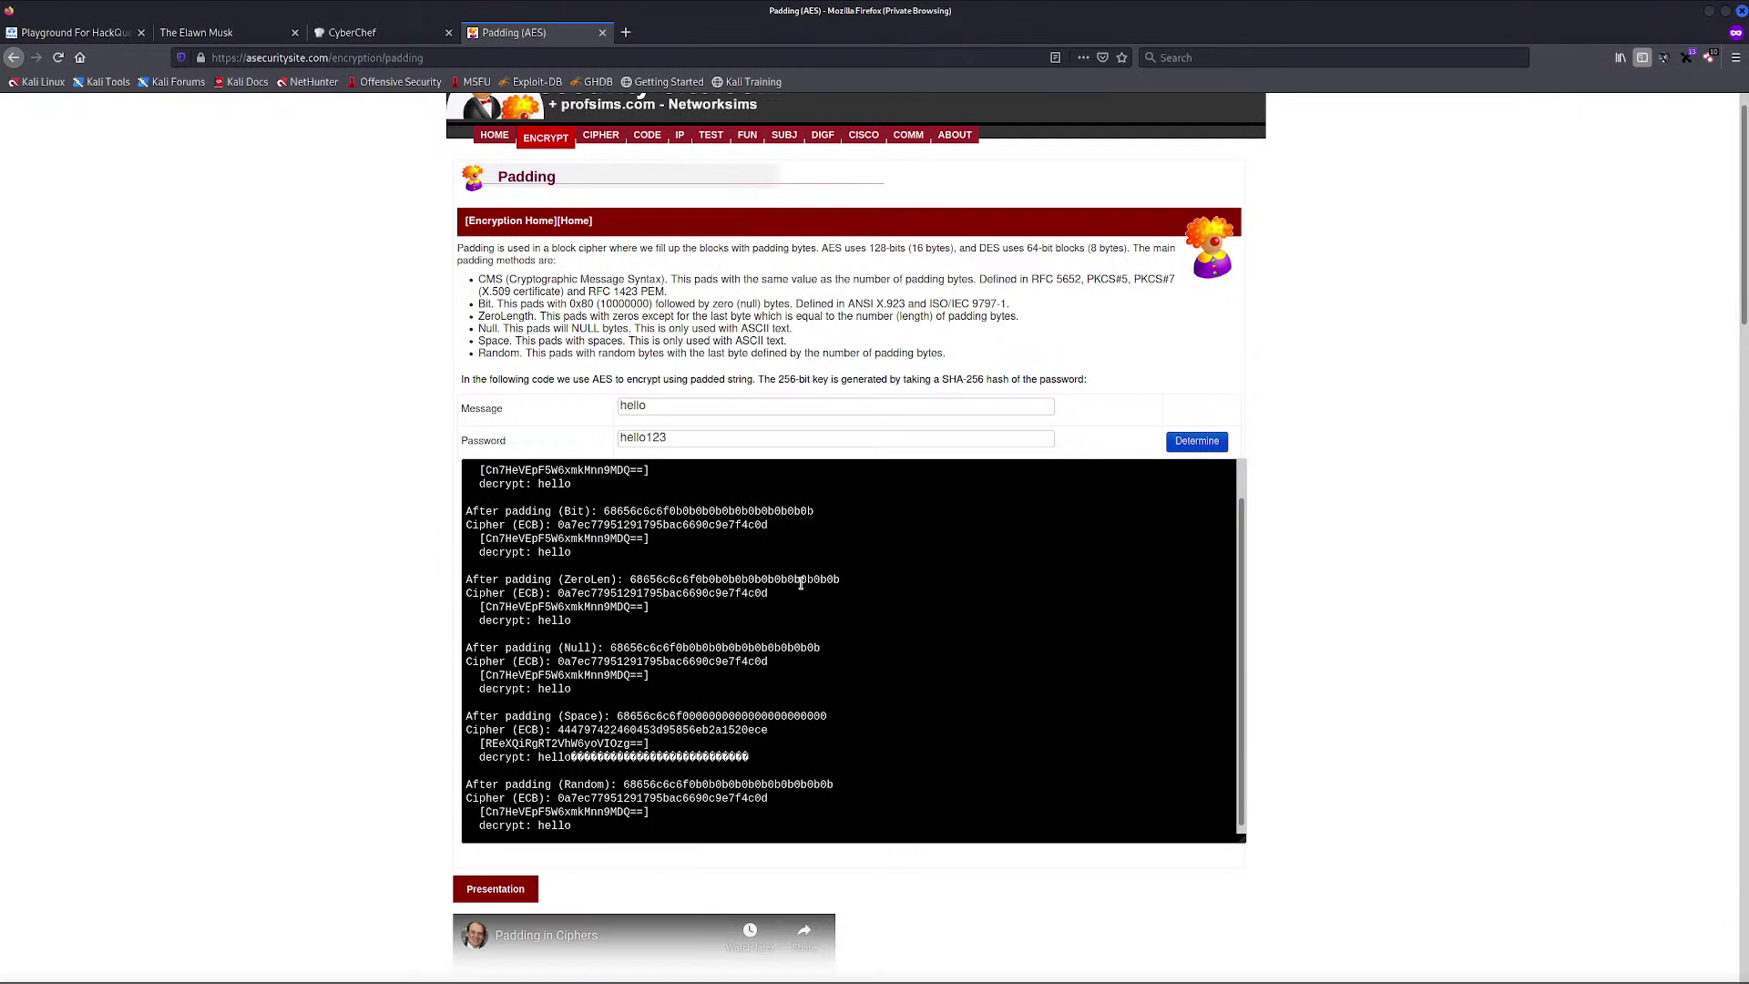
scroll(801, 584, "up", 1)
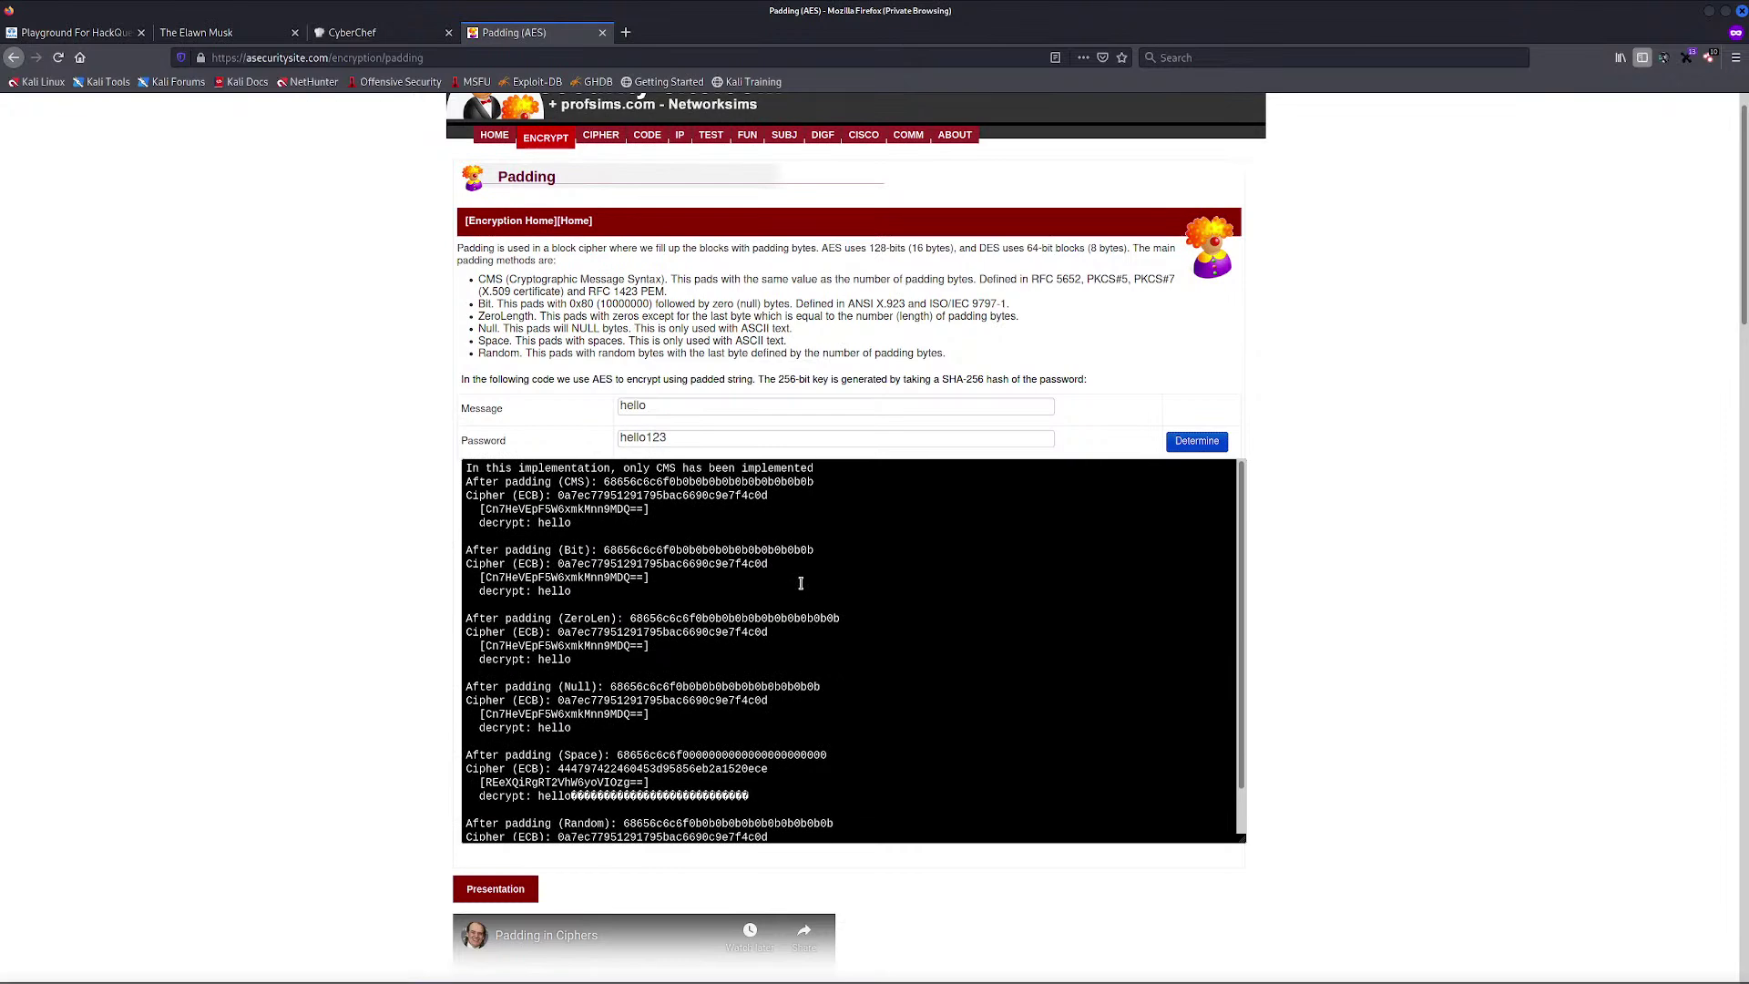
scroll(801, 583, "down", 1)
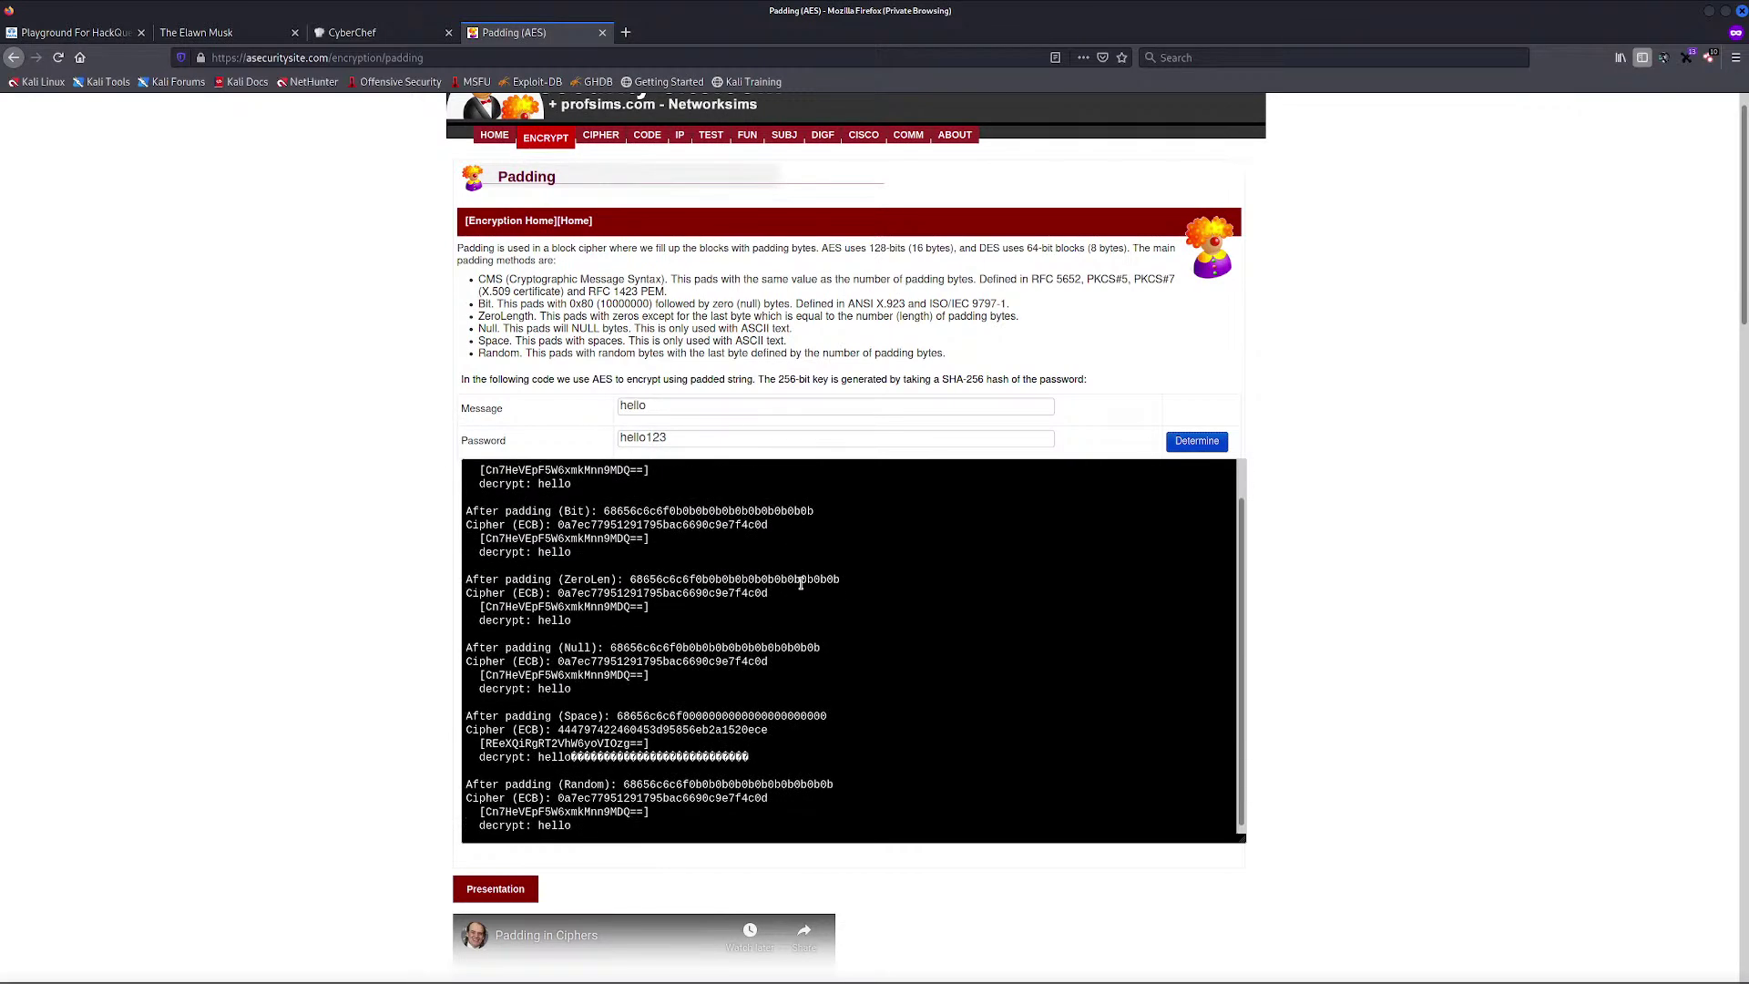
scroll(801, 583, "down", 1)
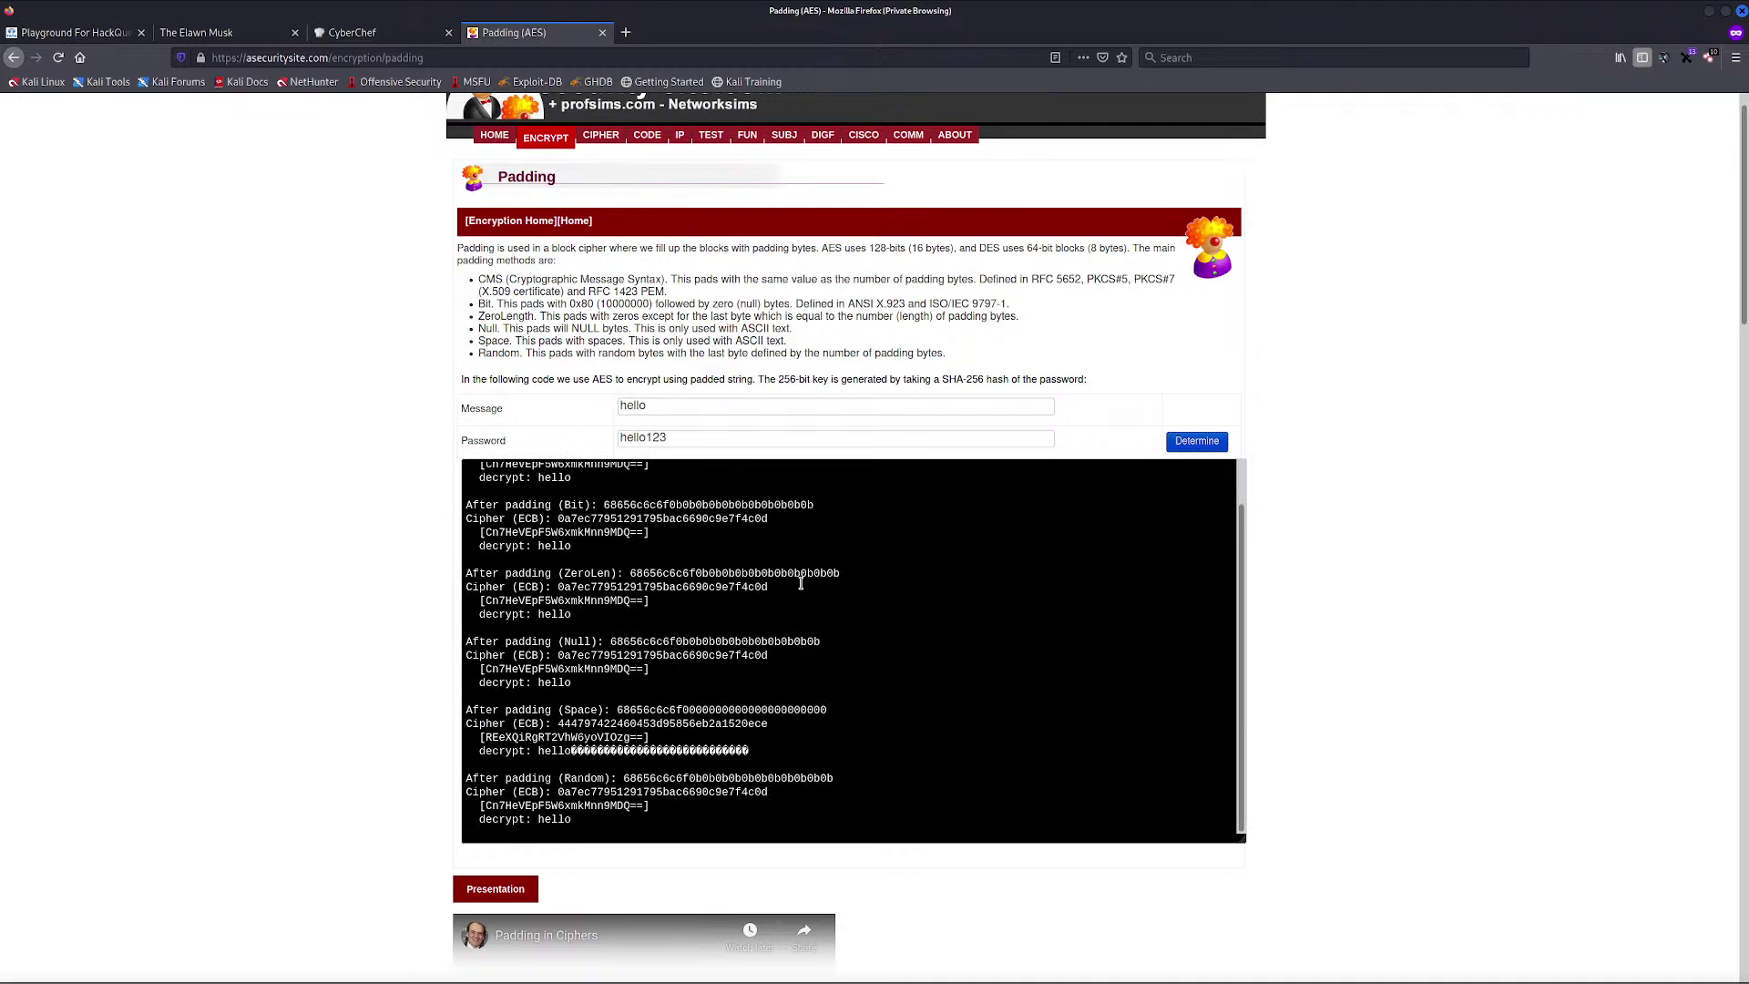
scroll(801, 584, "up", 1)
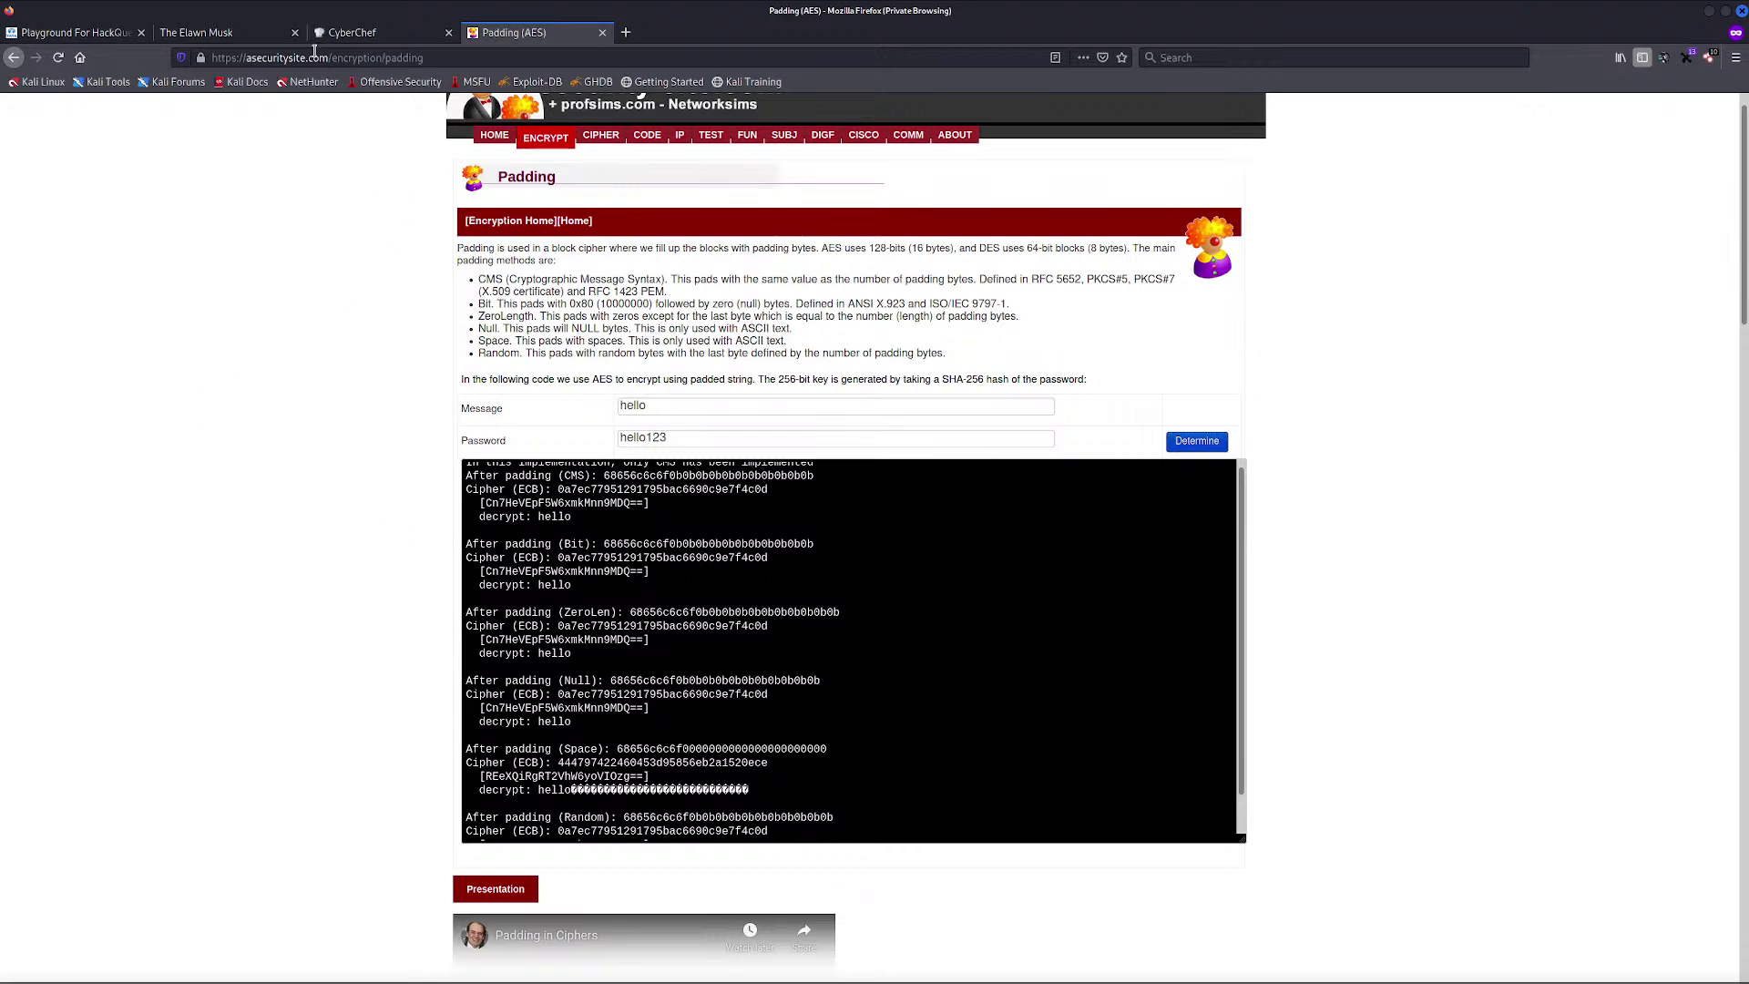
key("alt+Tab")
key("alt+Tab")
key("Escape")
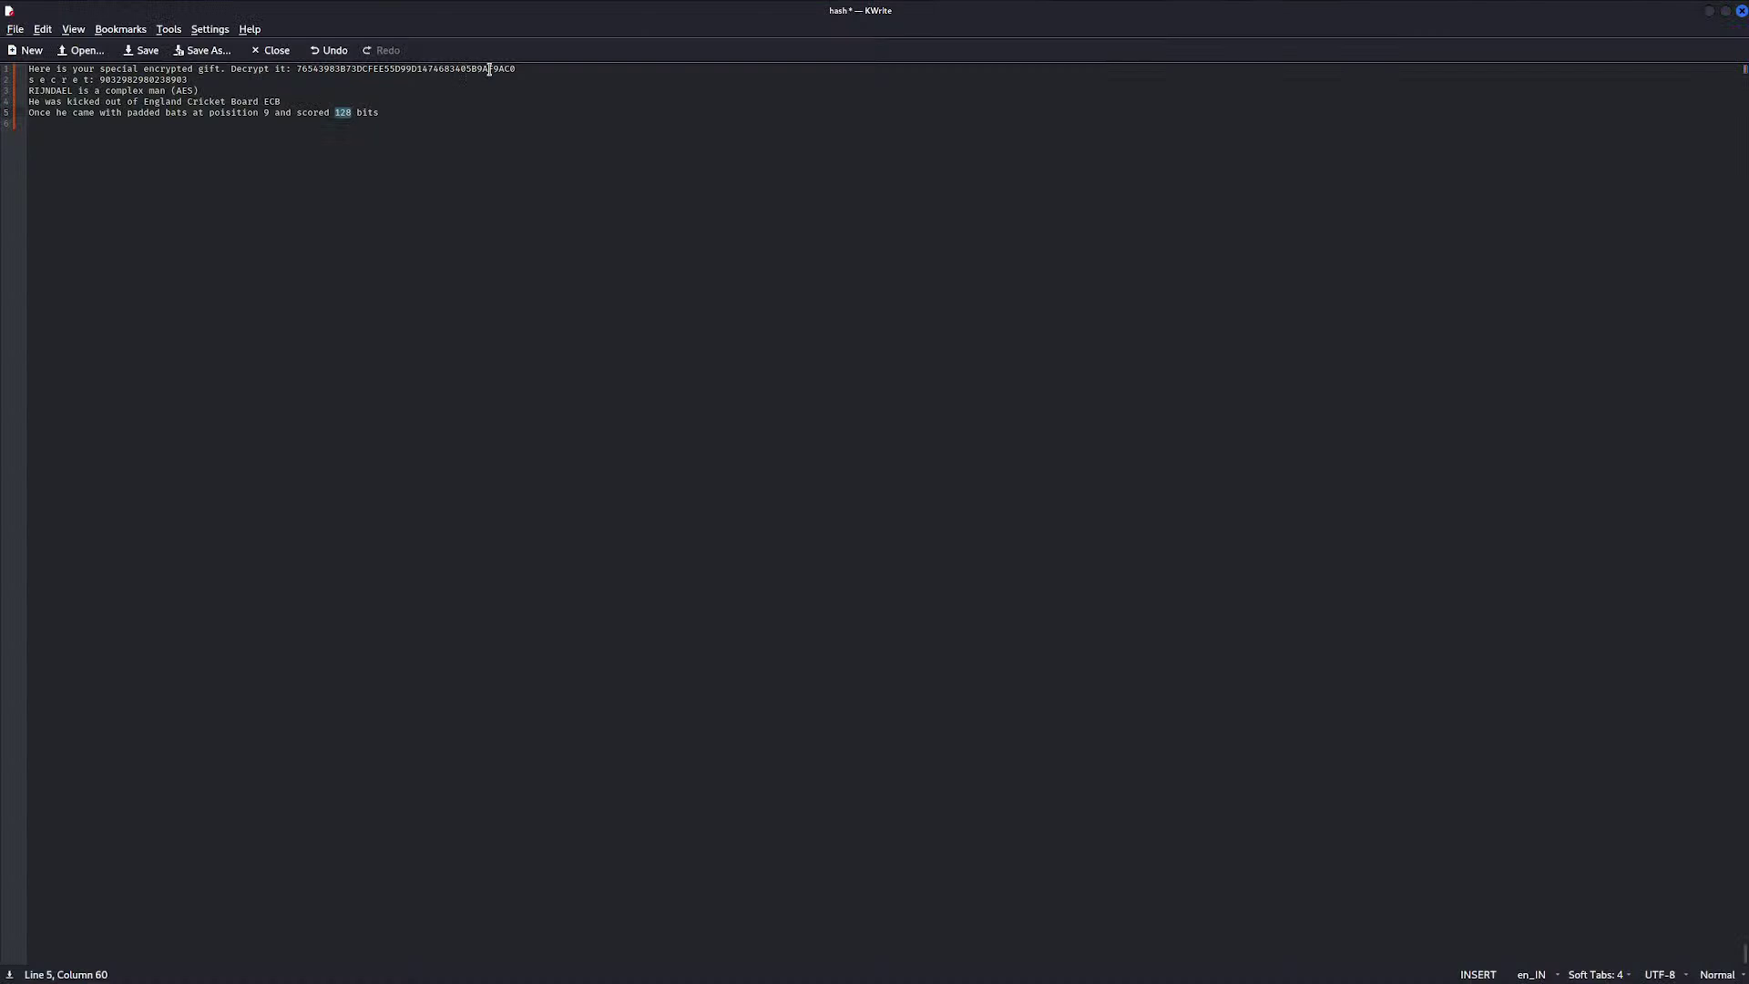
double_click(487, 71)
left_click(273, 112)
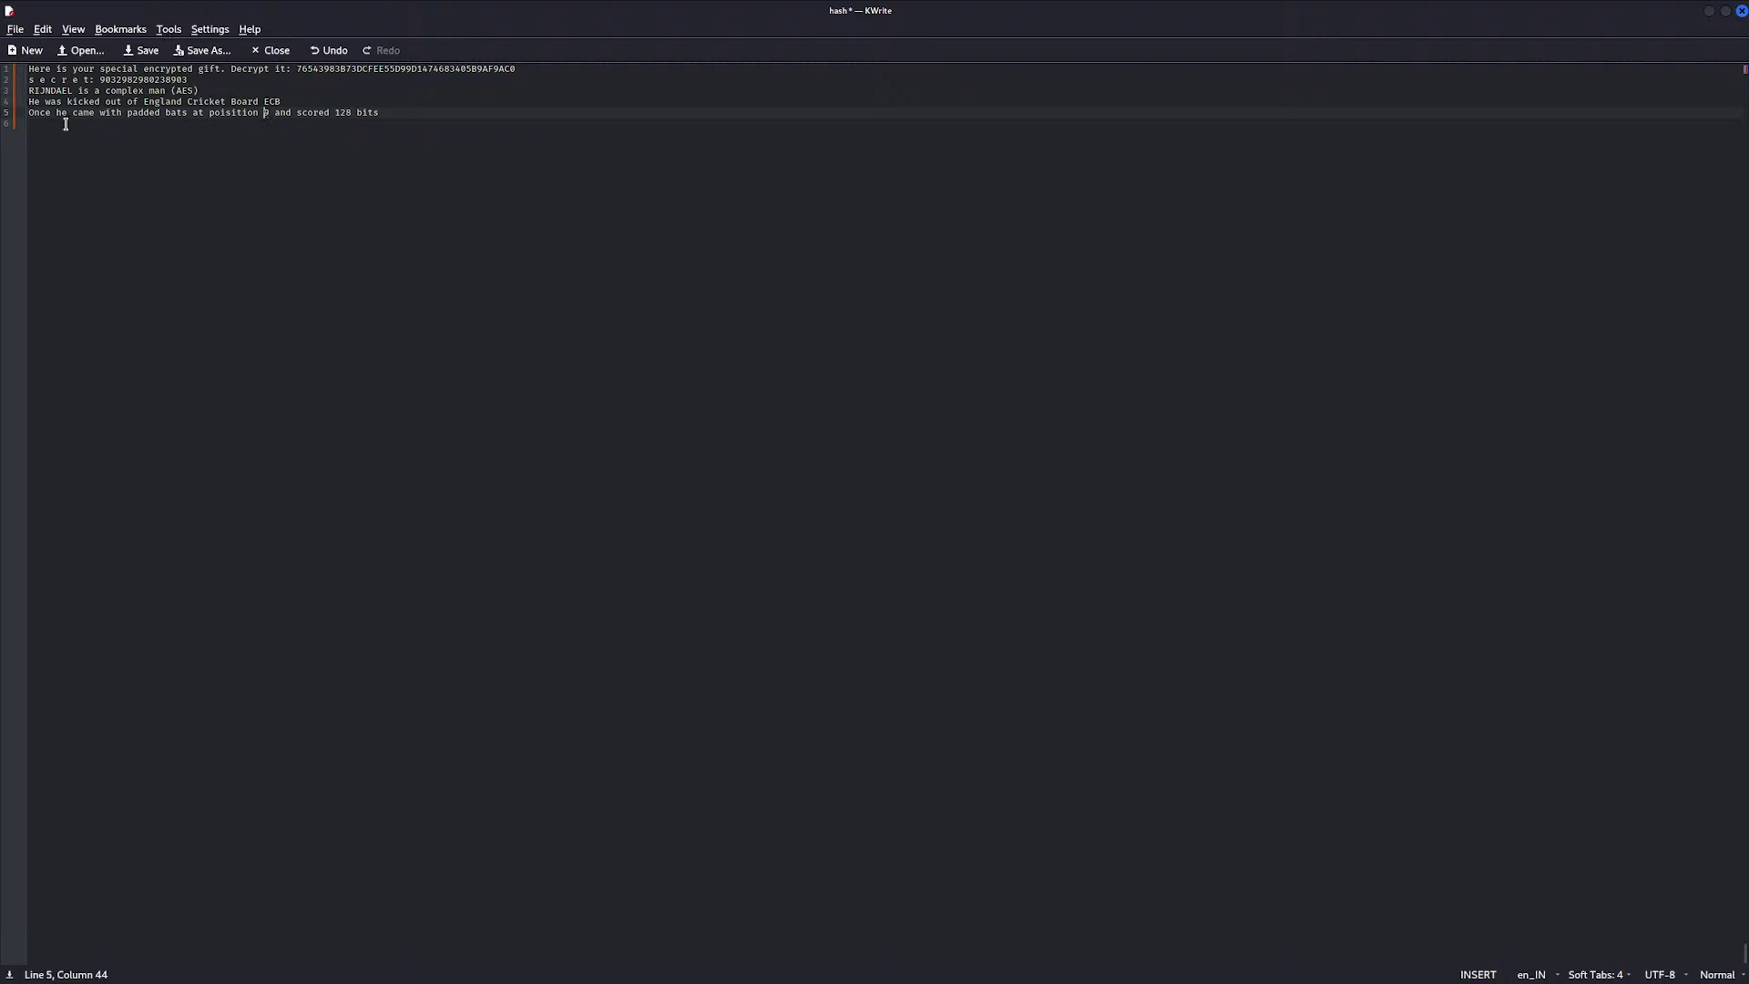
key("alt+Tab")
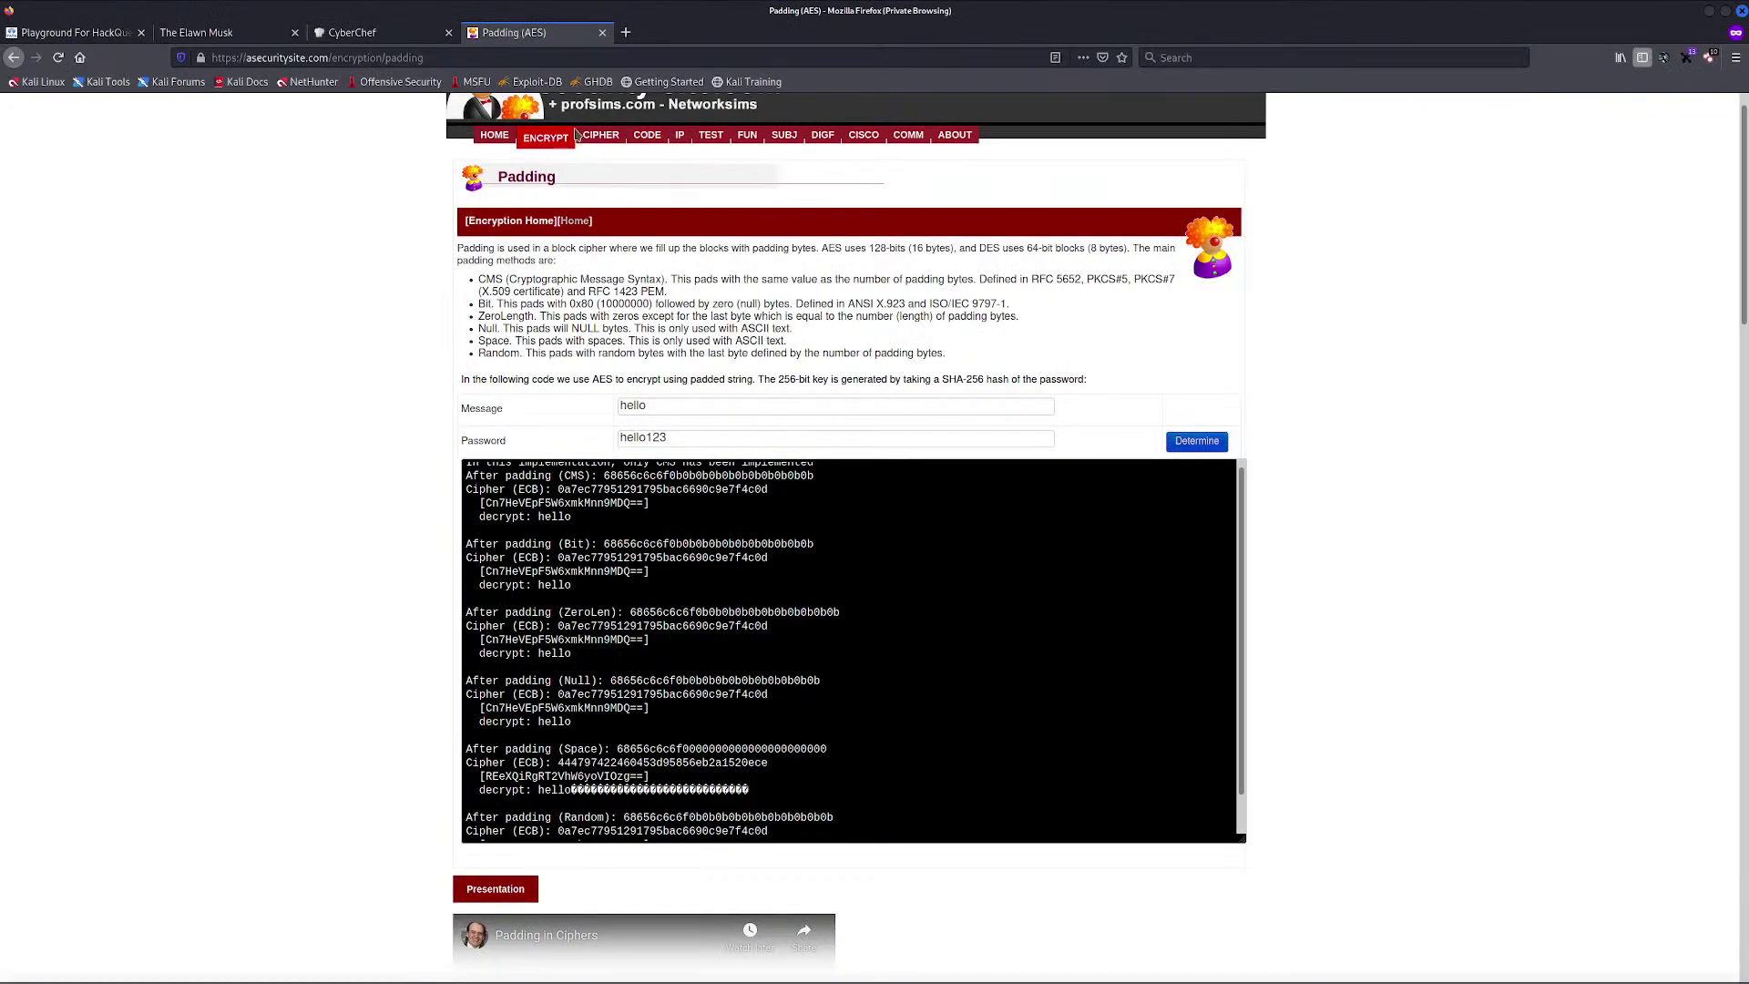
Search CyberChef for AES and add AES Decrypt to the recipe
left_click(336, 46)
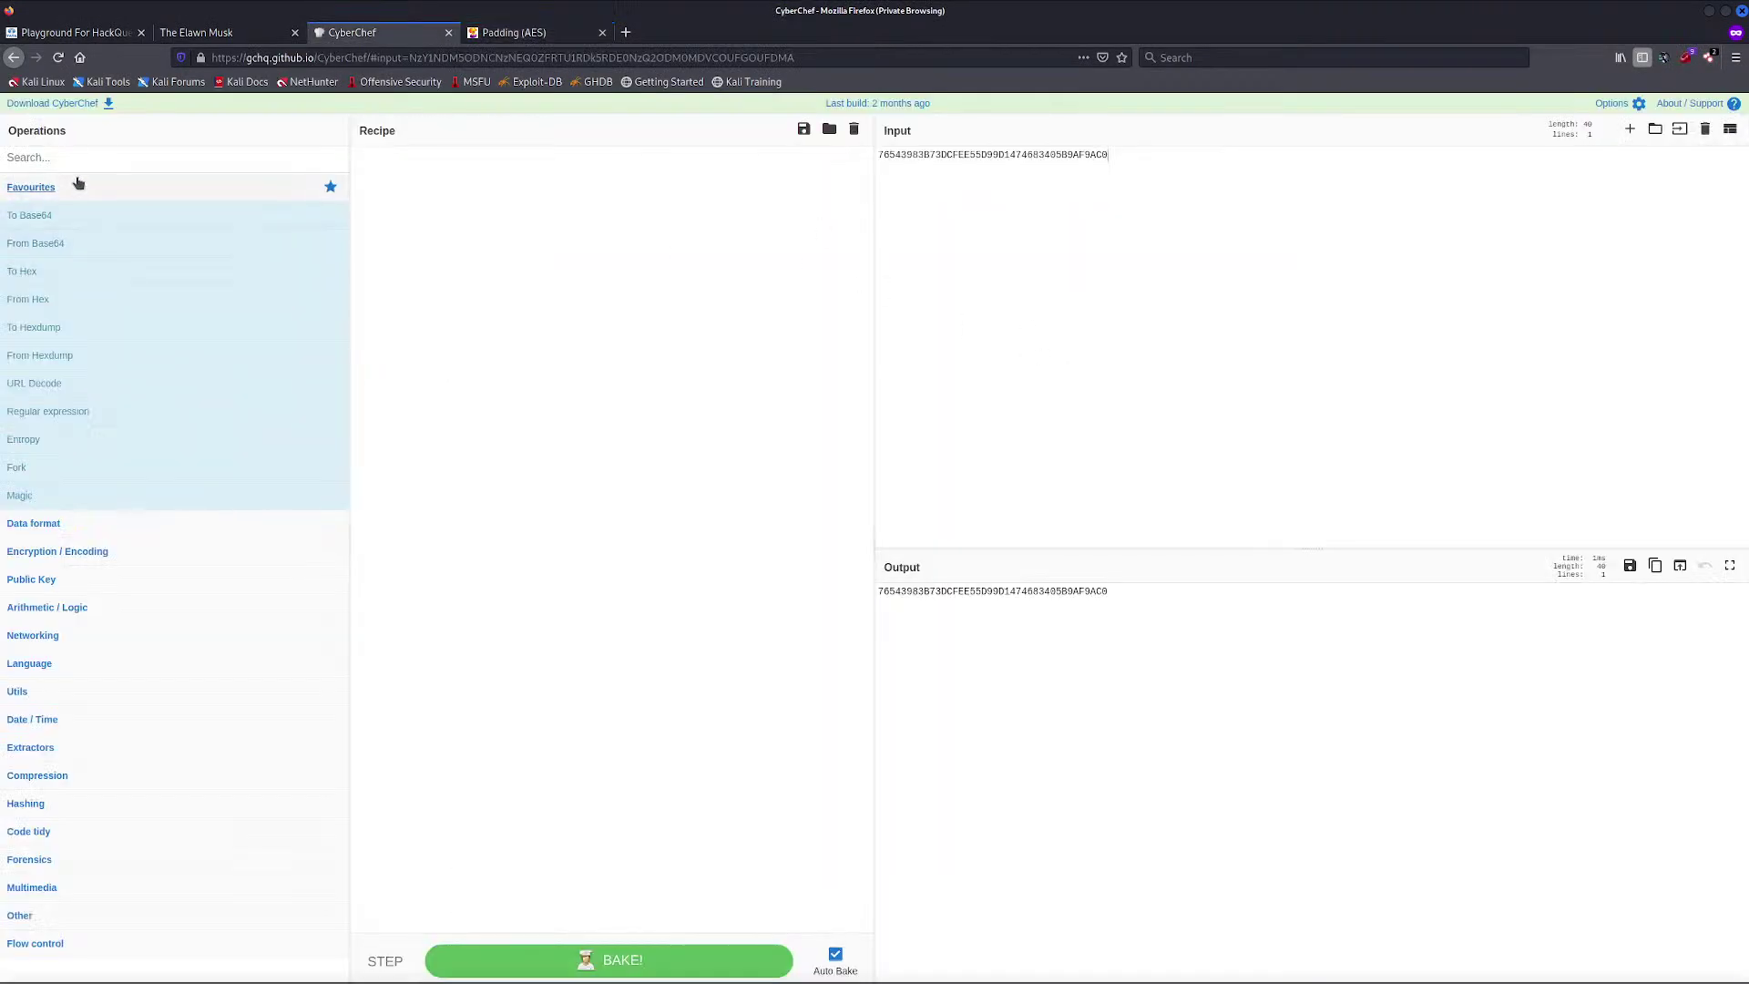
type("AES")
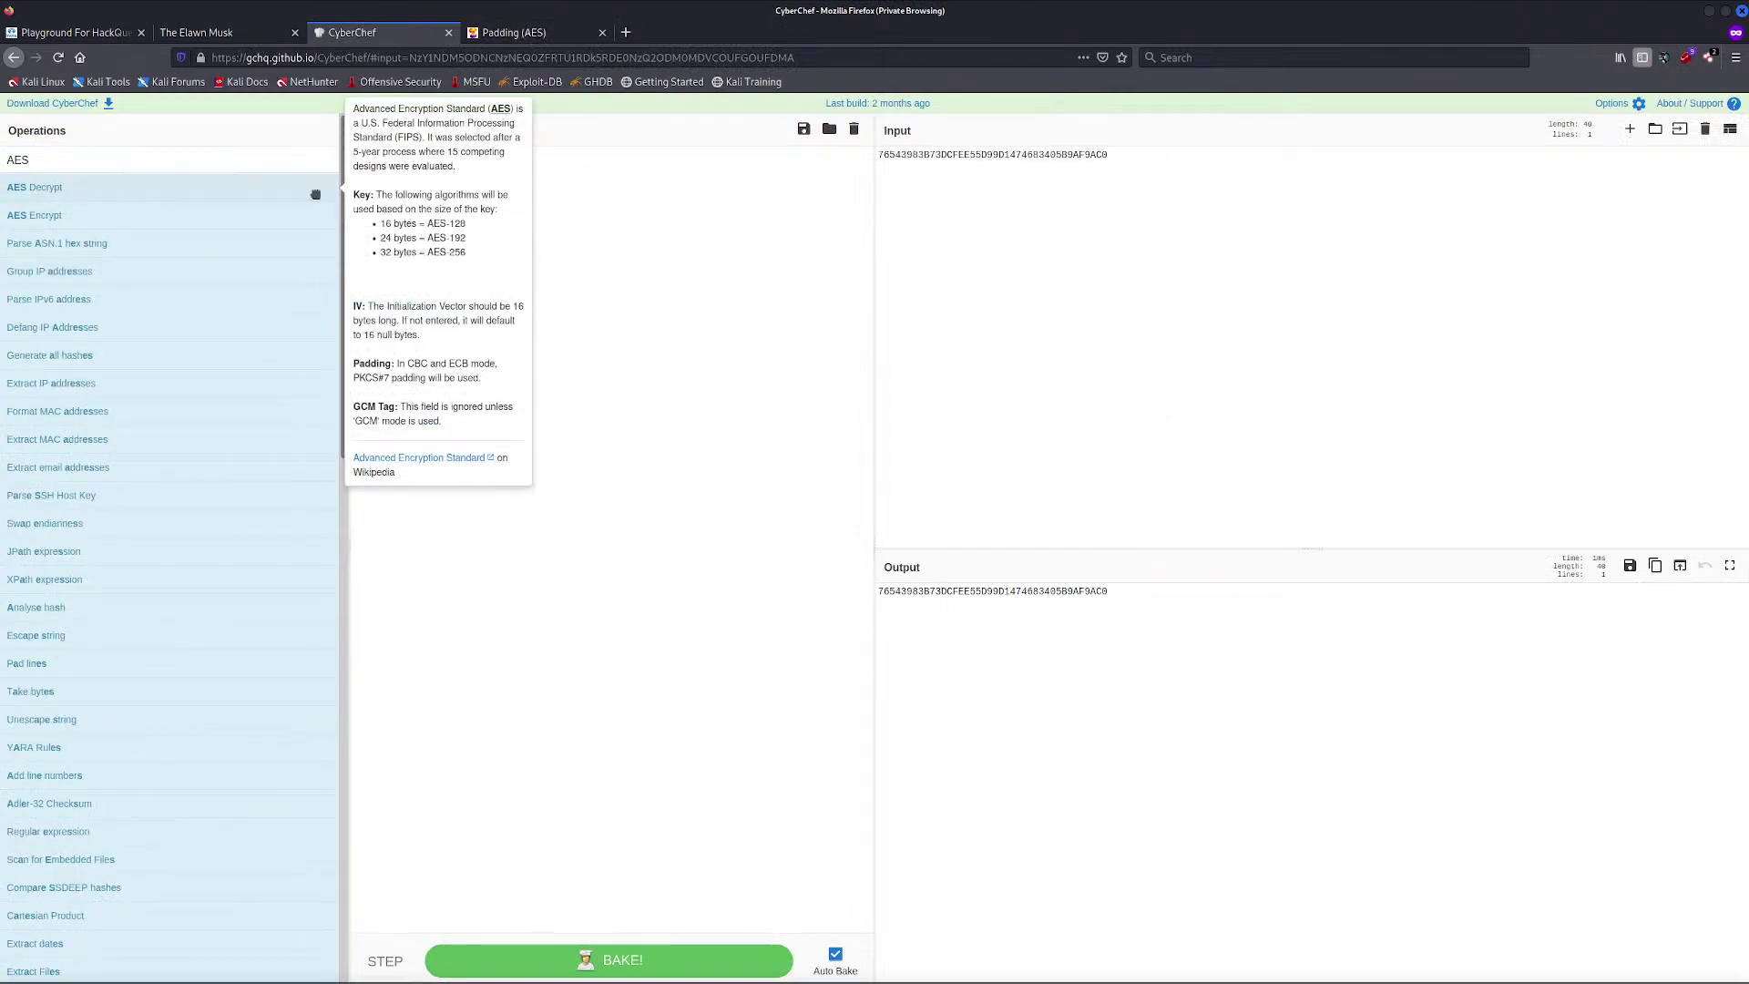
left_click_drag(315, 194, 656, 209)
key("alt+Tab")
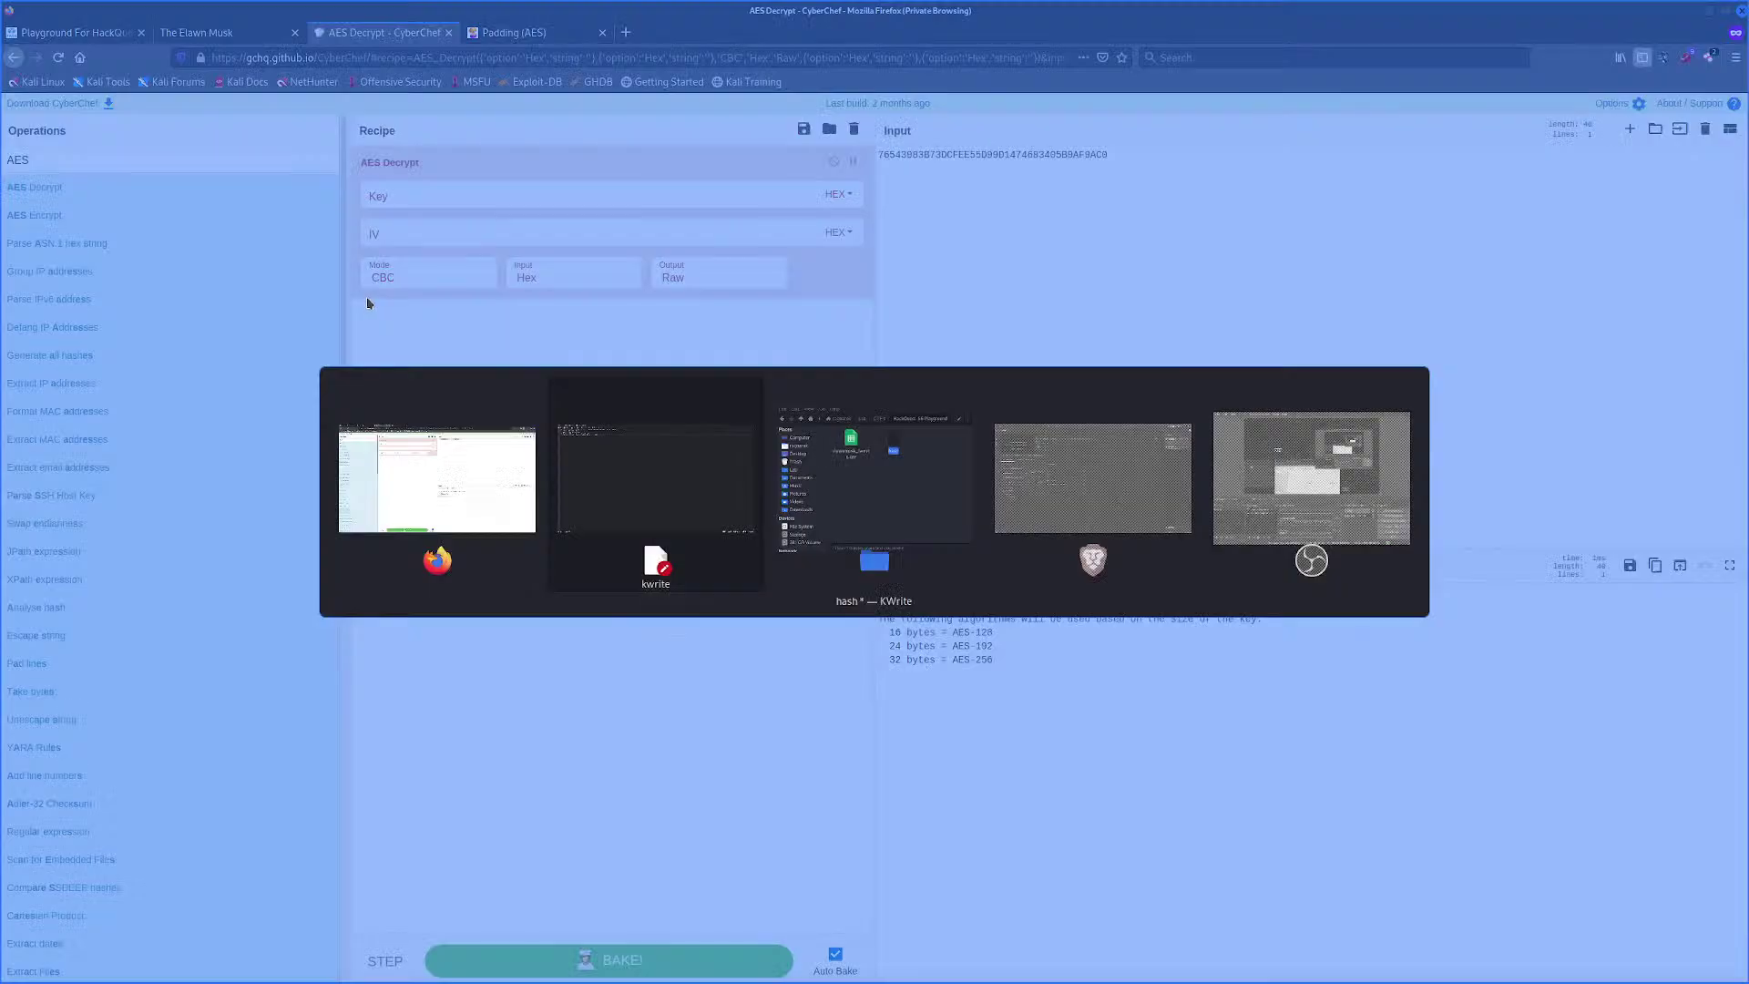
key("alt+Tab")
Click into the AES Decrypt key field and inspect the ciphertext input
left_click(574, 196)
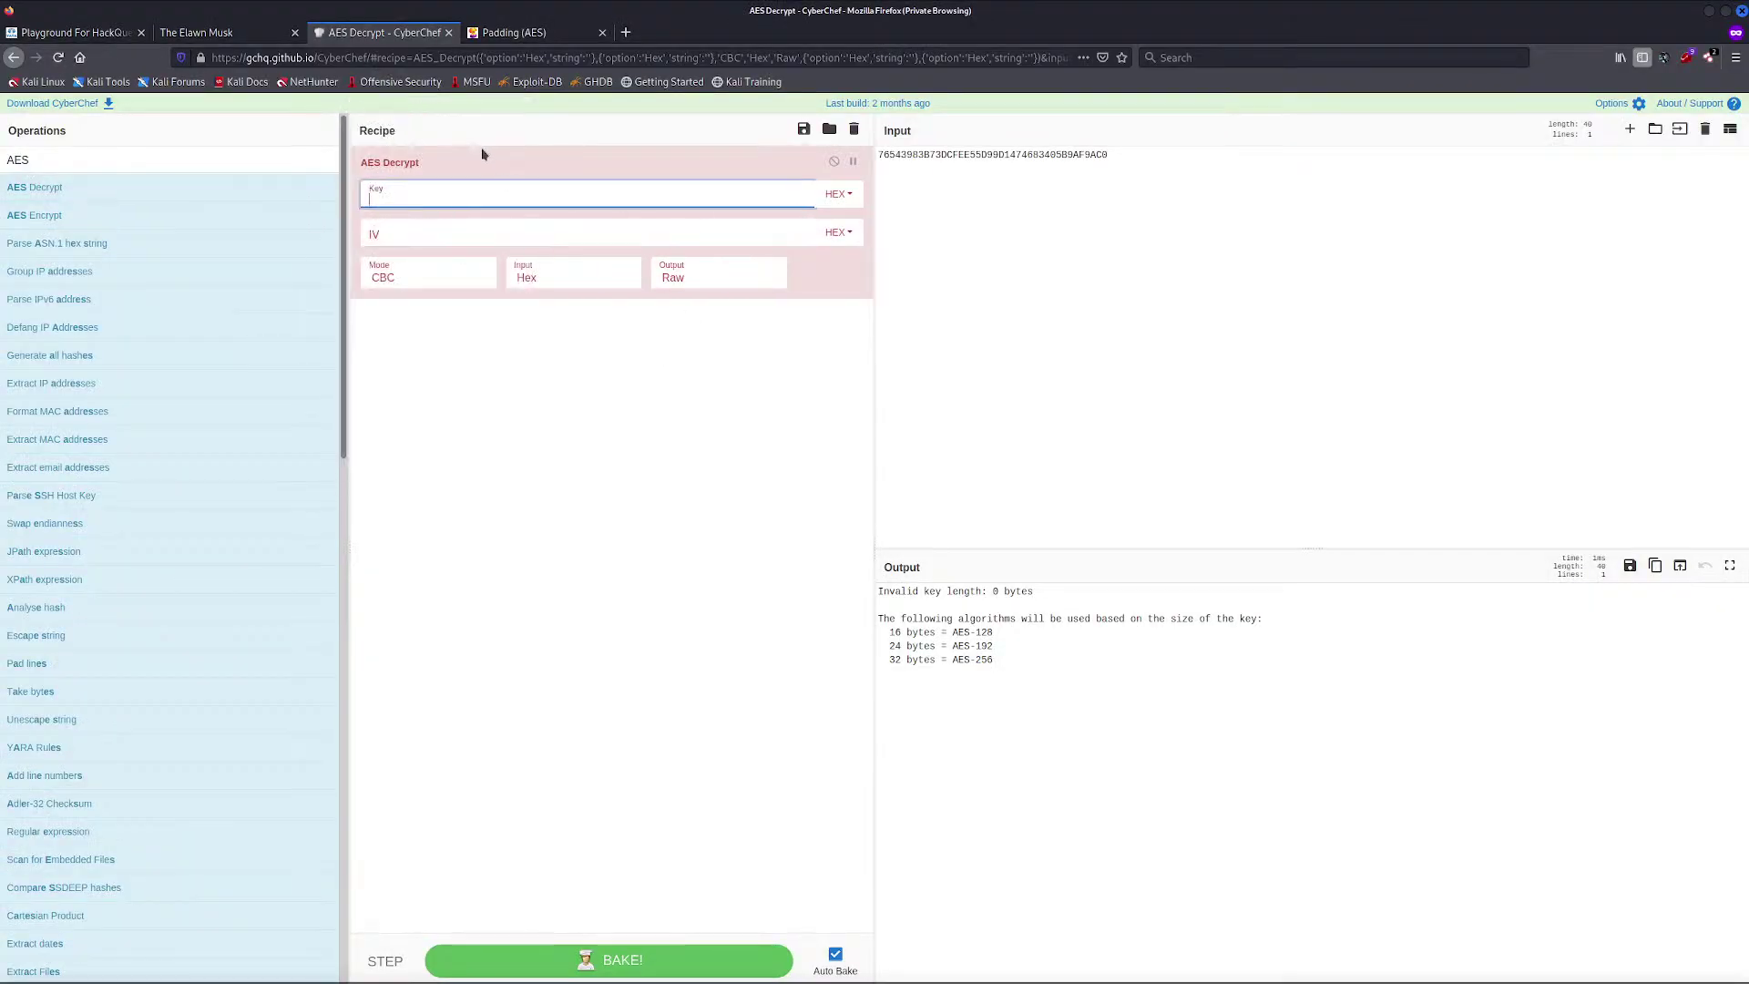
left_click_drag(503, 164, 262, 203)
key("alt+Tab")
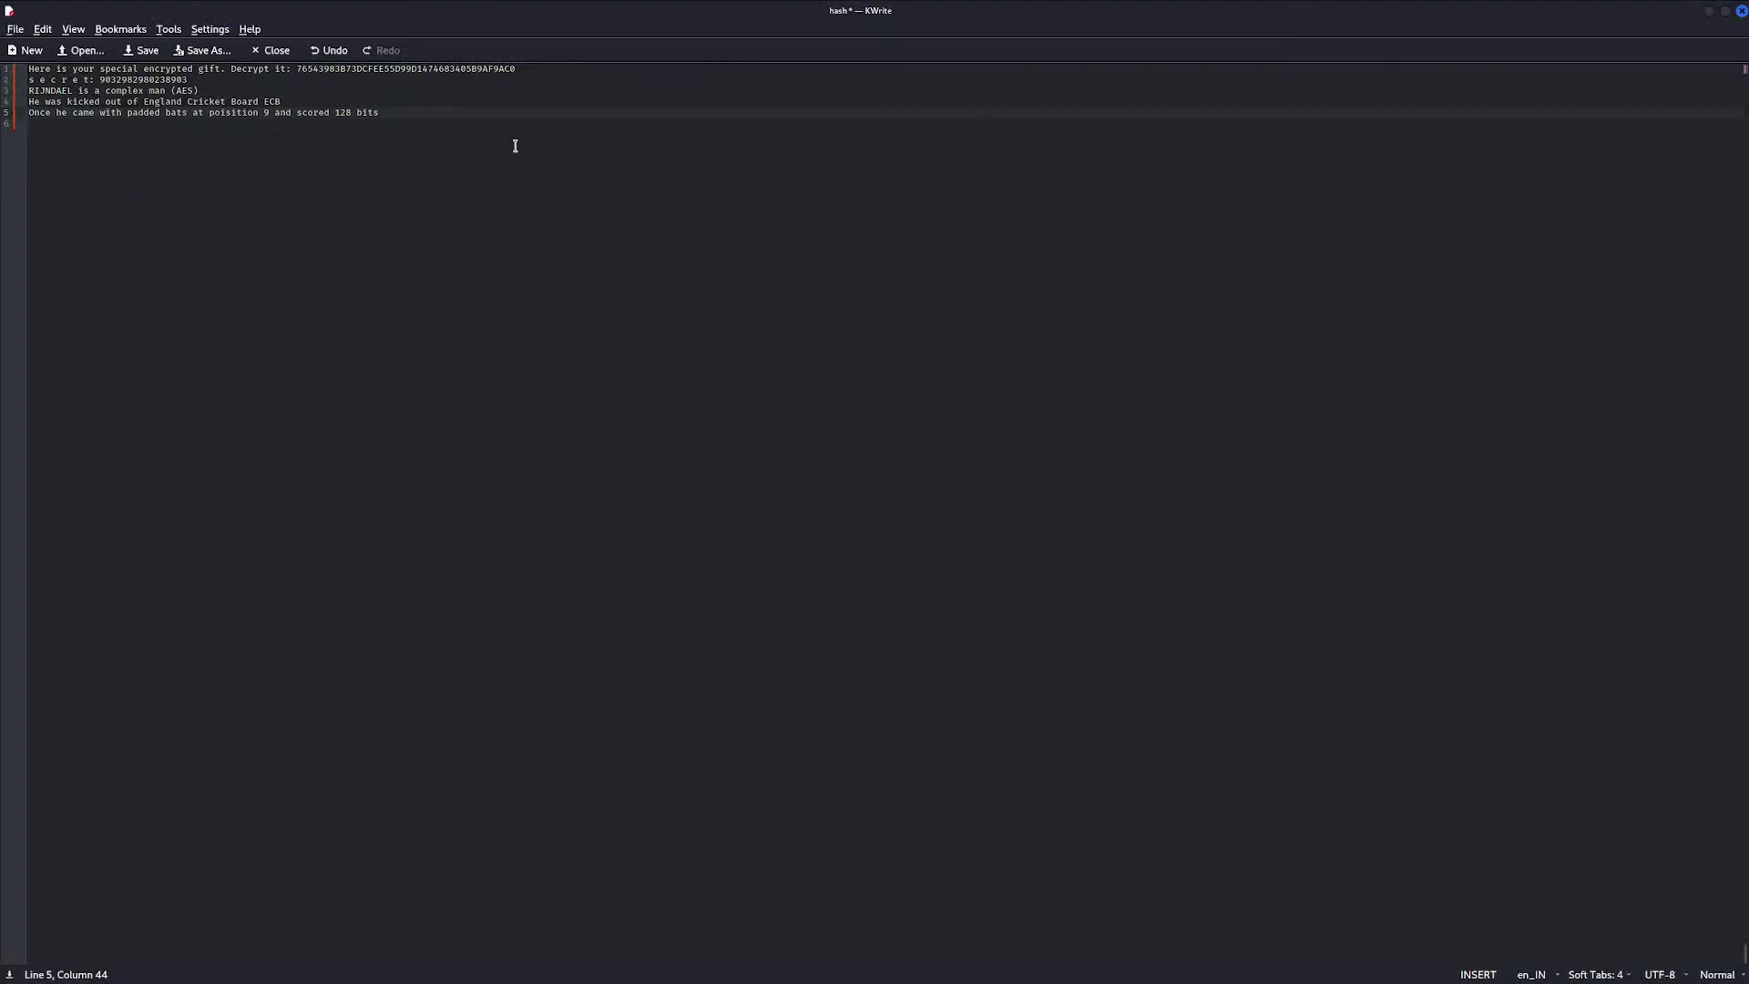
key("alt+Tab")
left_click(1237, 170)
key("ctrl+a")
left_click(1061, 400)
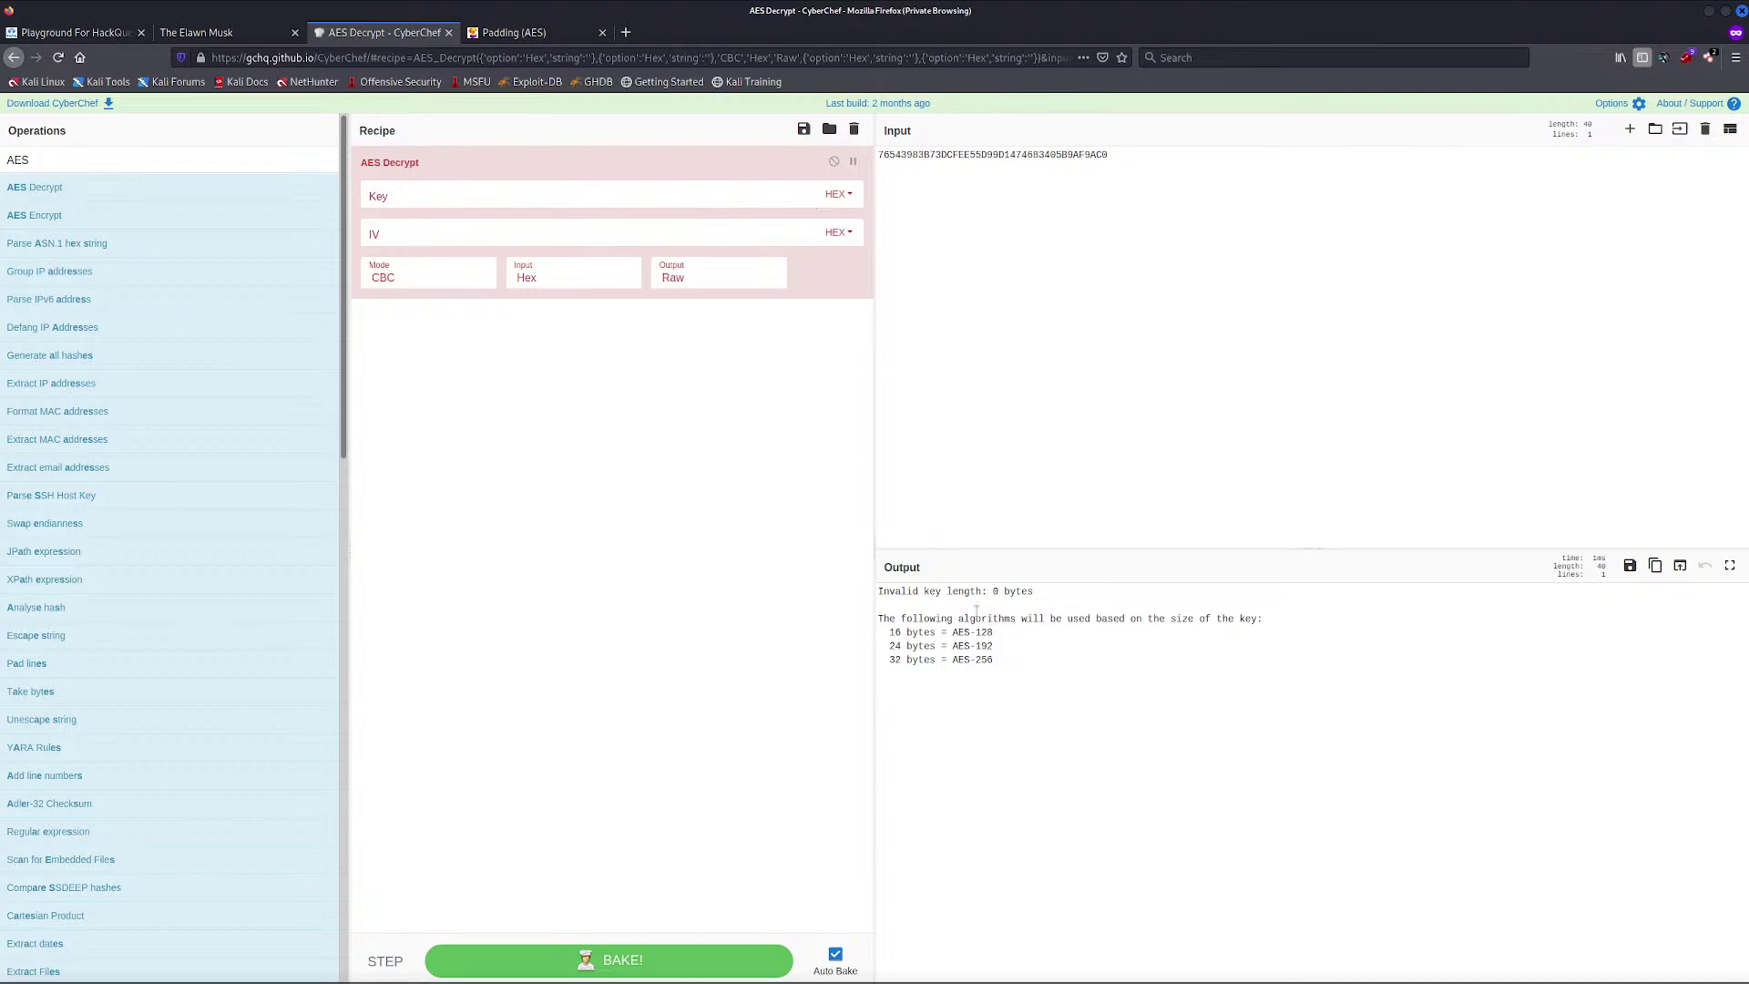
Copy the secret number from line 2 of the notes into the AES key field
left_click(574, 197)
key("alt+Tab")
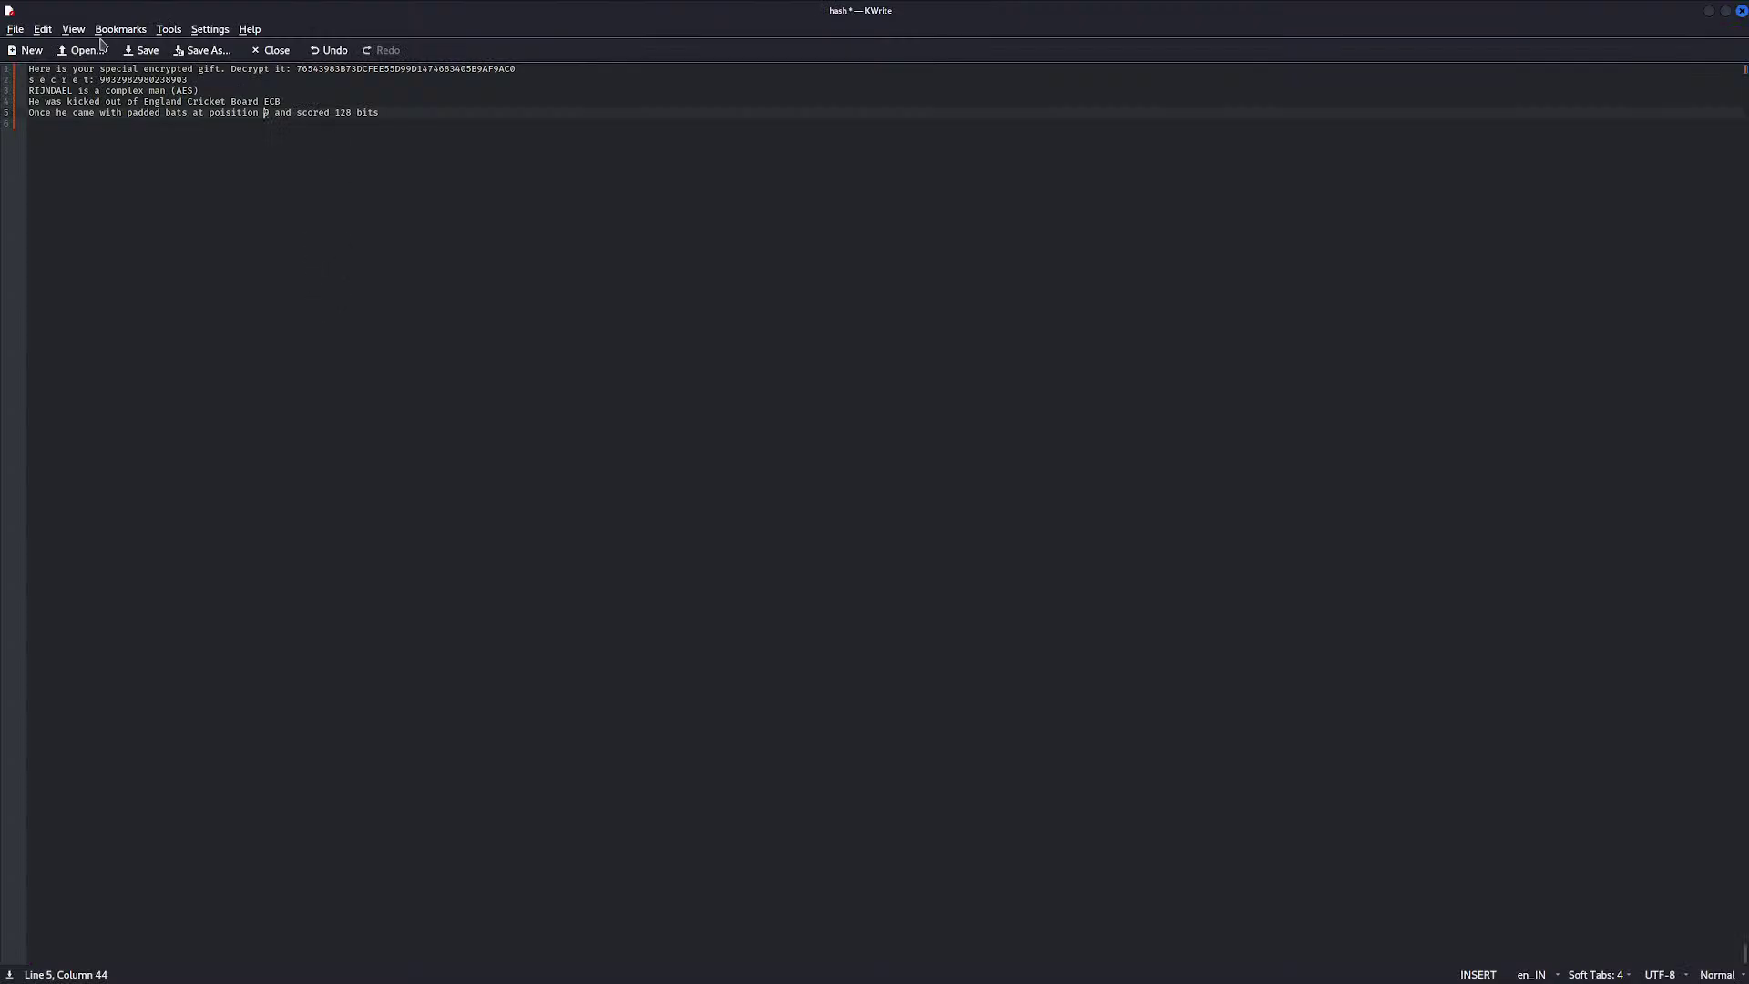
left_click_drag(189, 79, 100, 80)
key("ctrl+c")
key("alt+Tab")
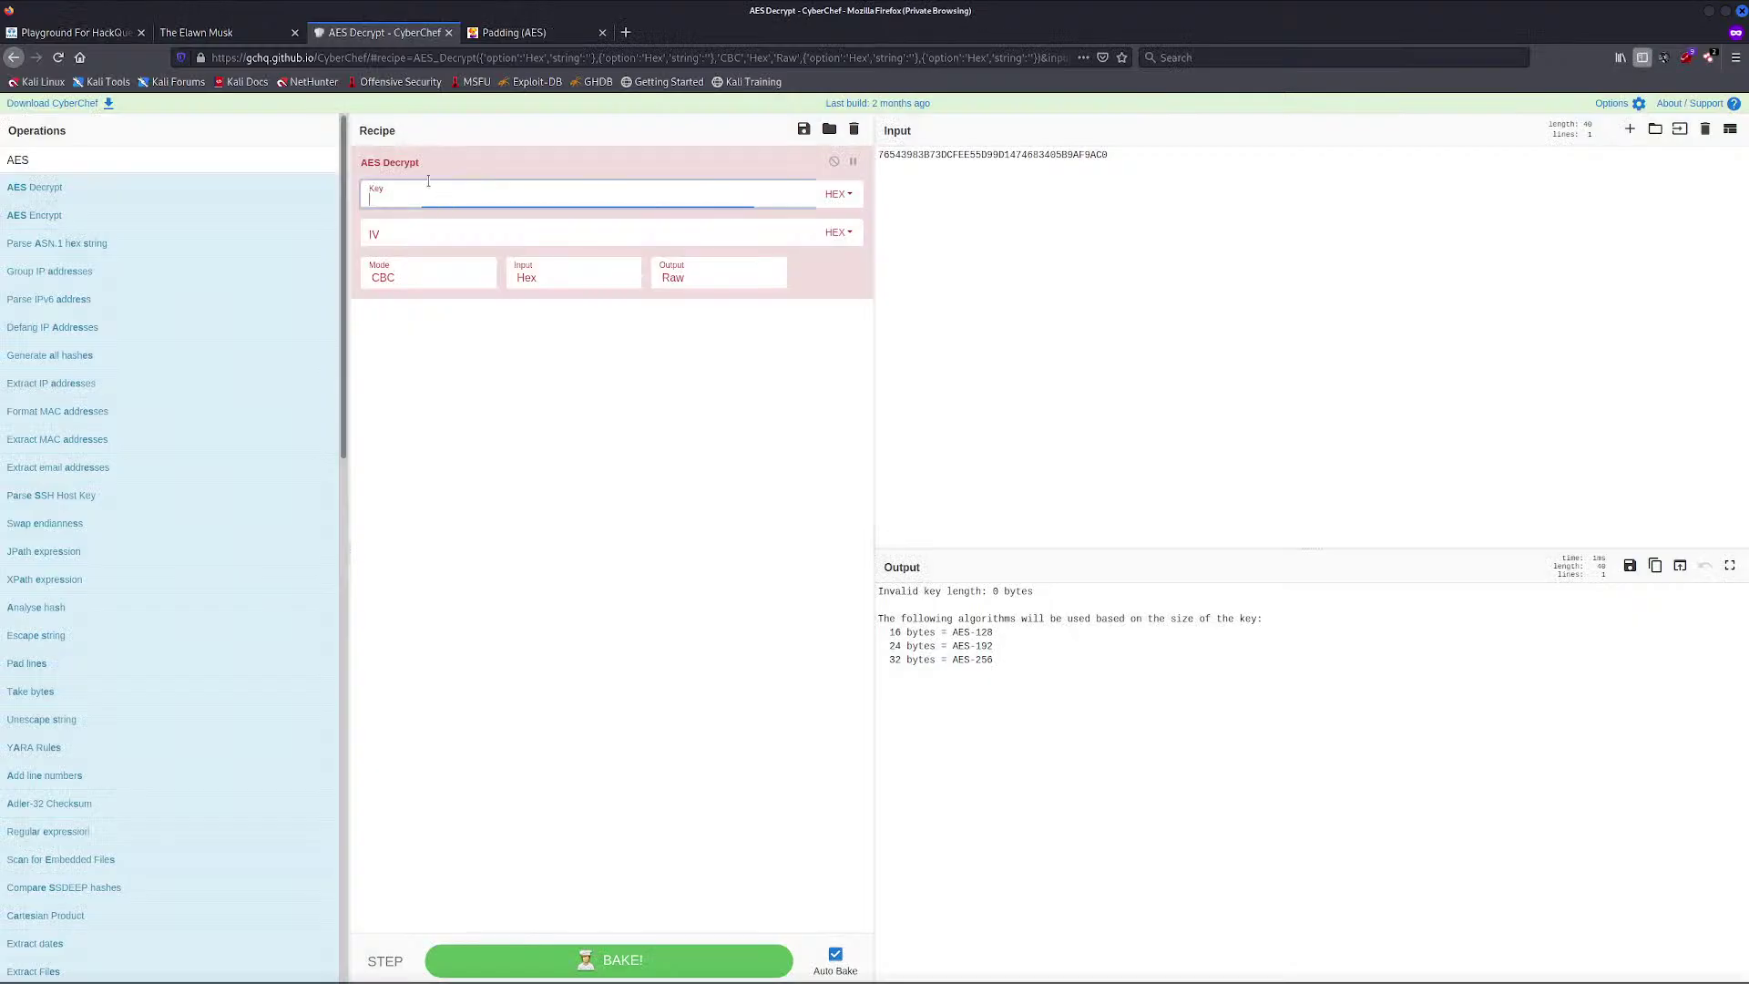
key("ctrl+v")
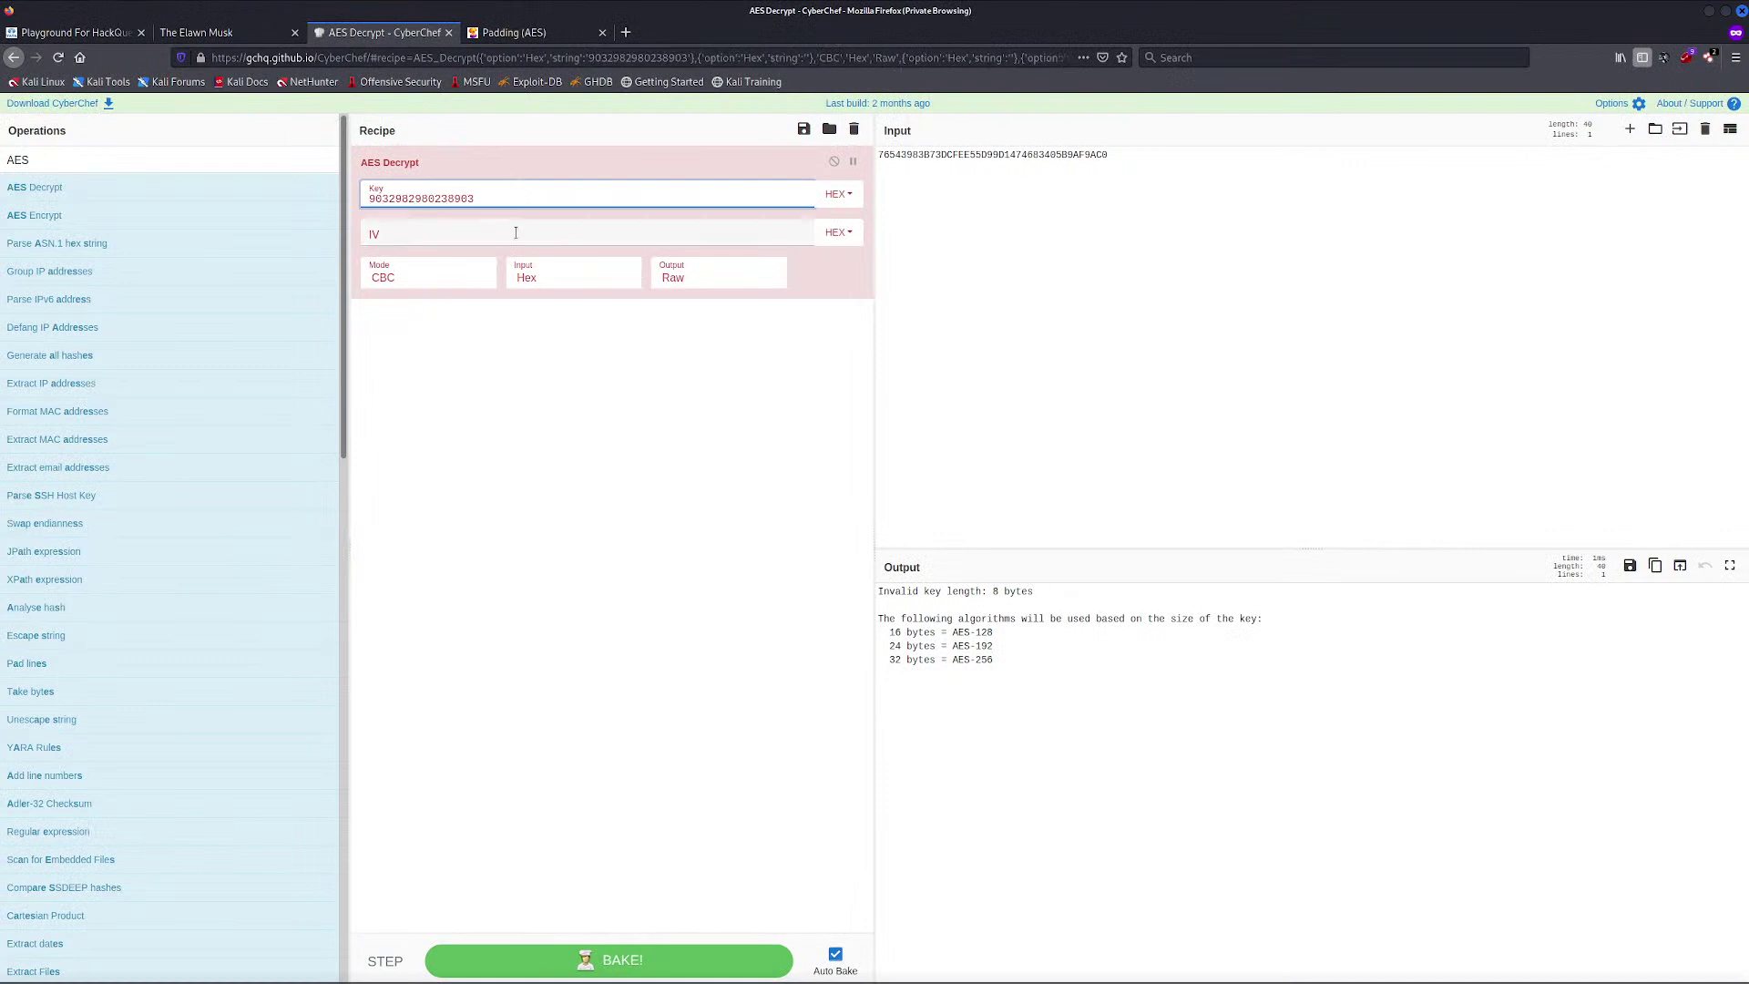
left_click(512, 234)
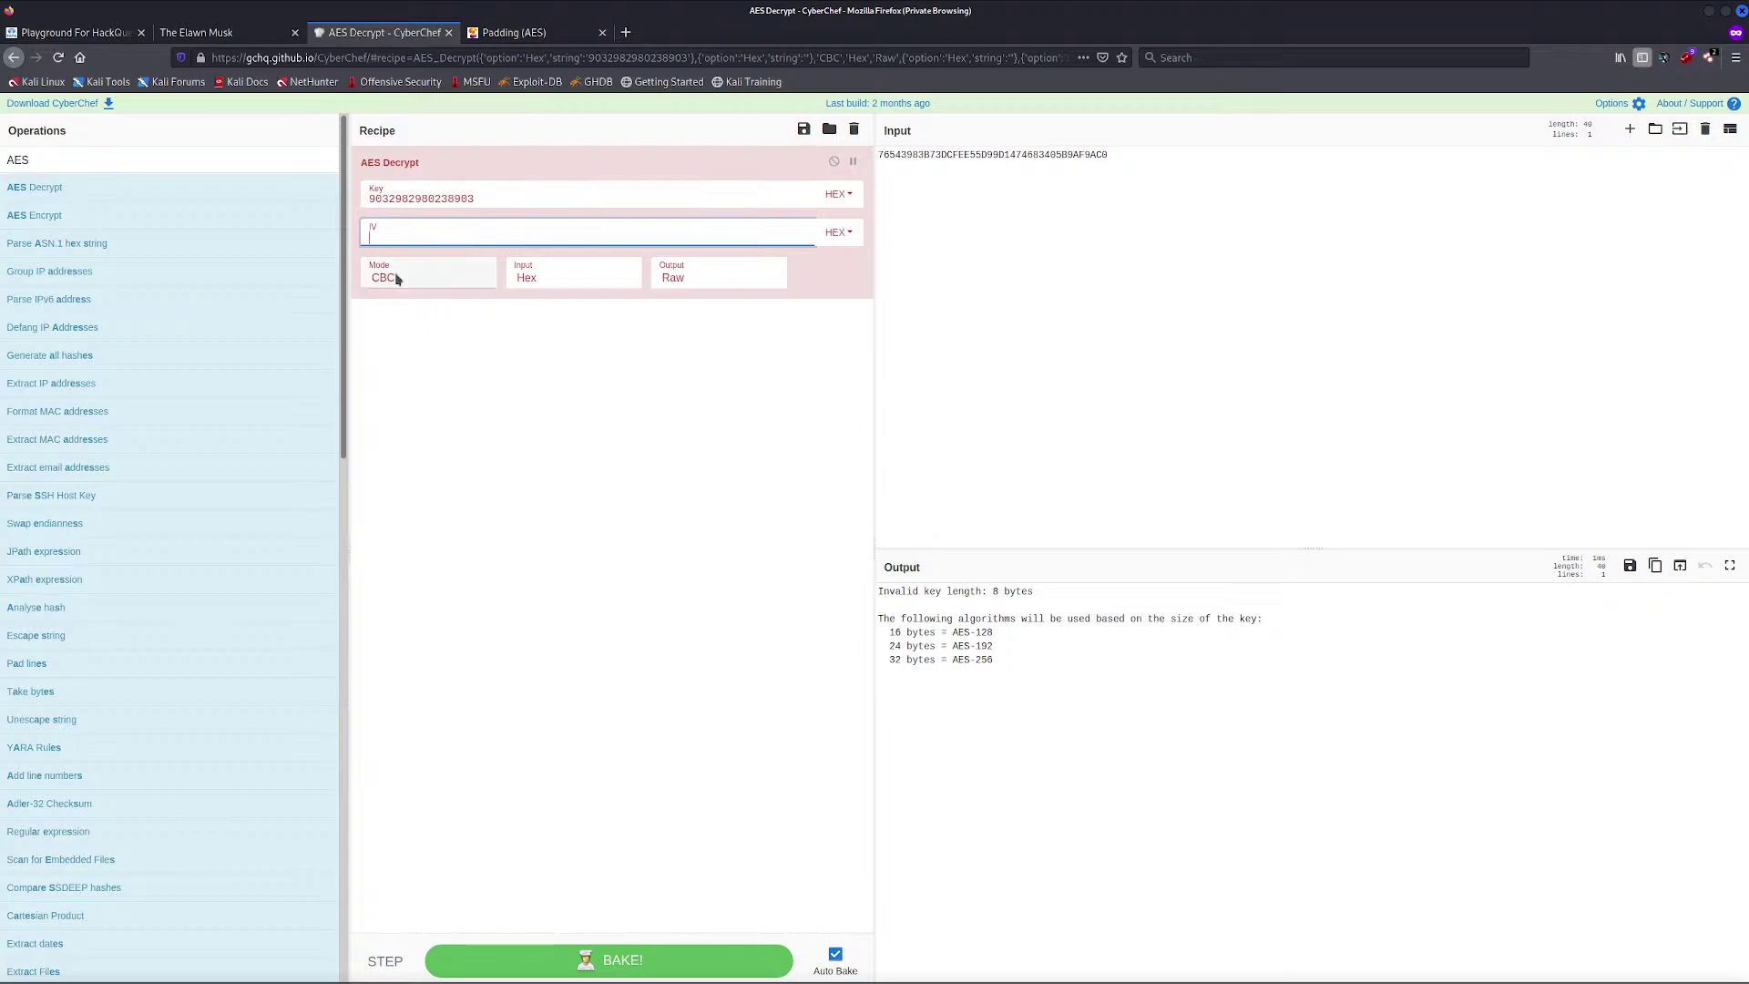
key("alt+Tab")
key("alt+Tab")
Switch the AES Decrypt mode to ECB
left_click(453, 278)
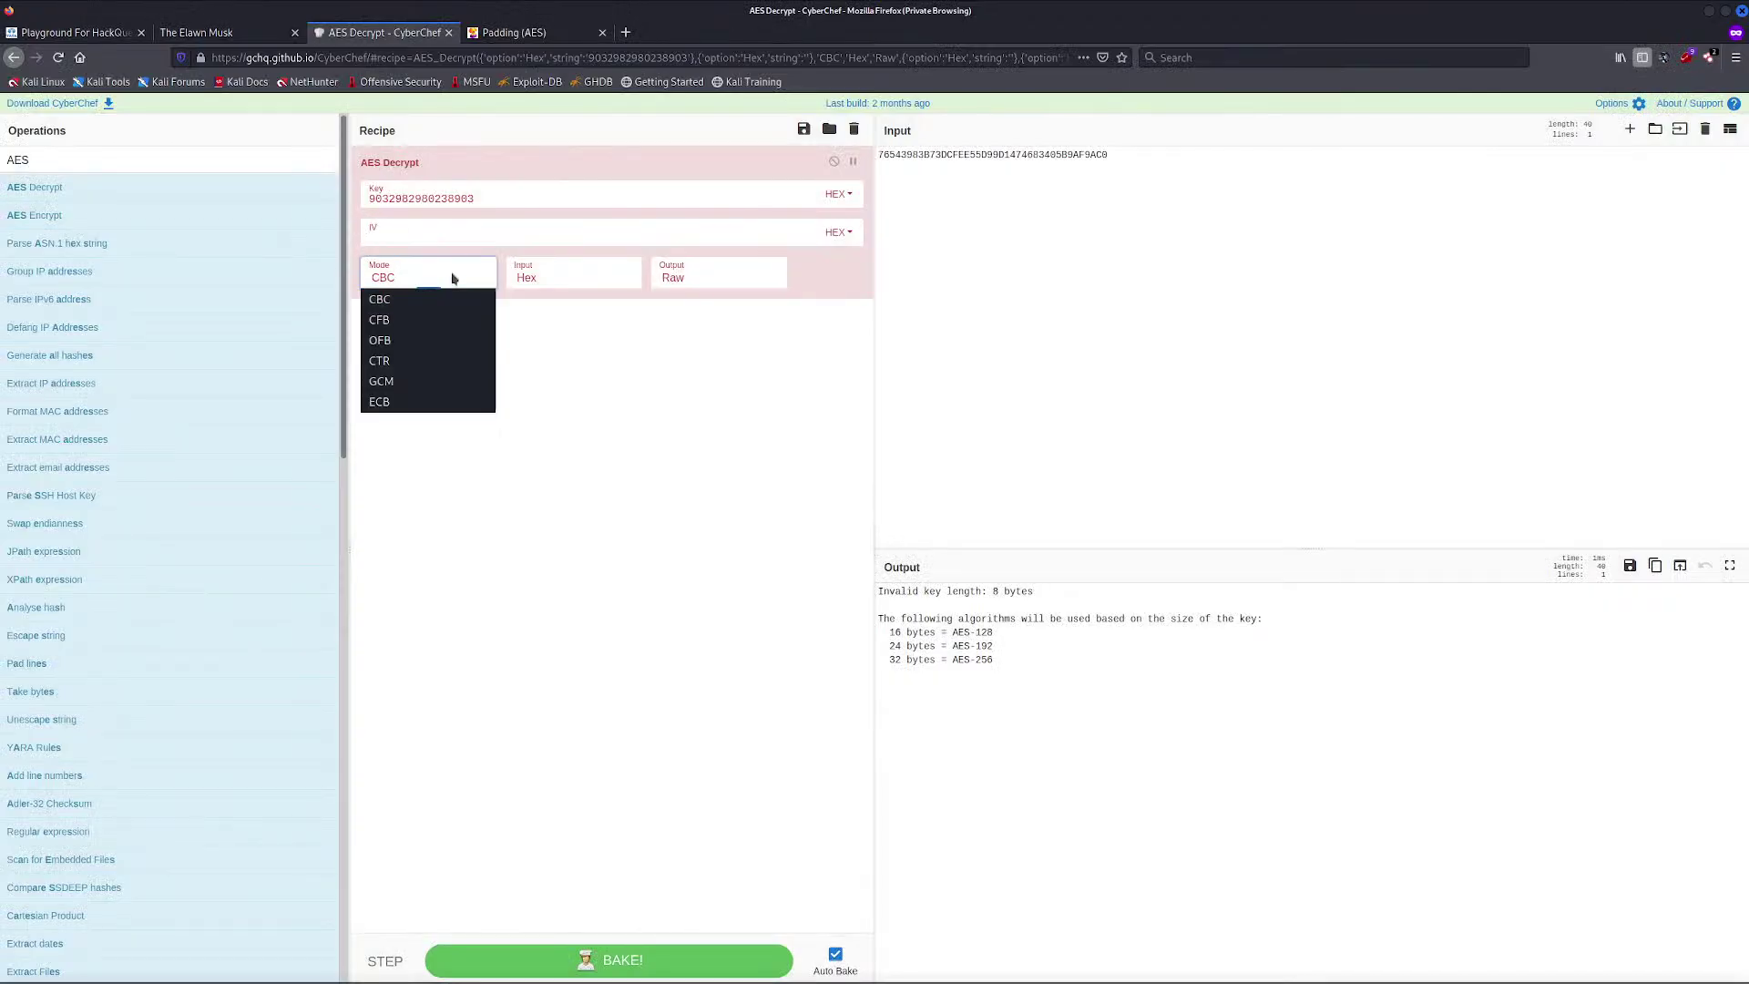
left_click(390, 406)
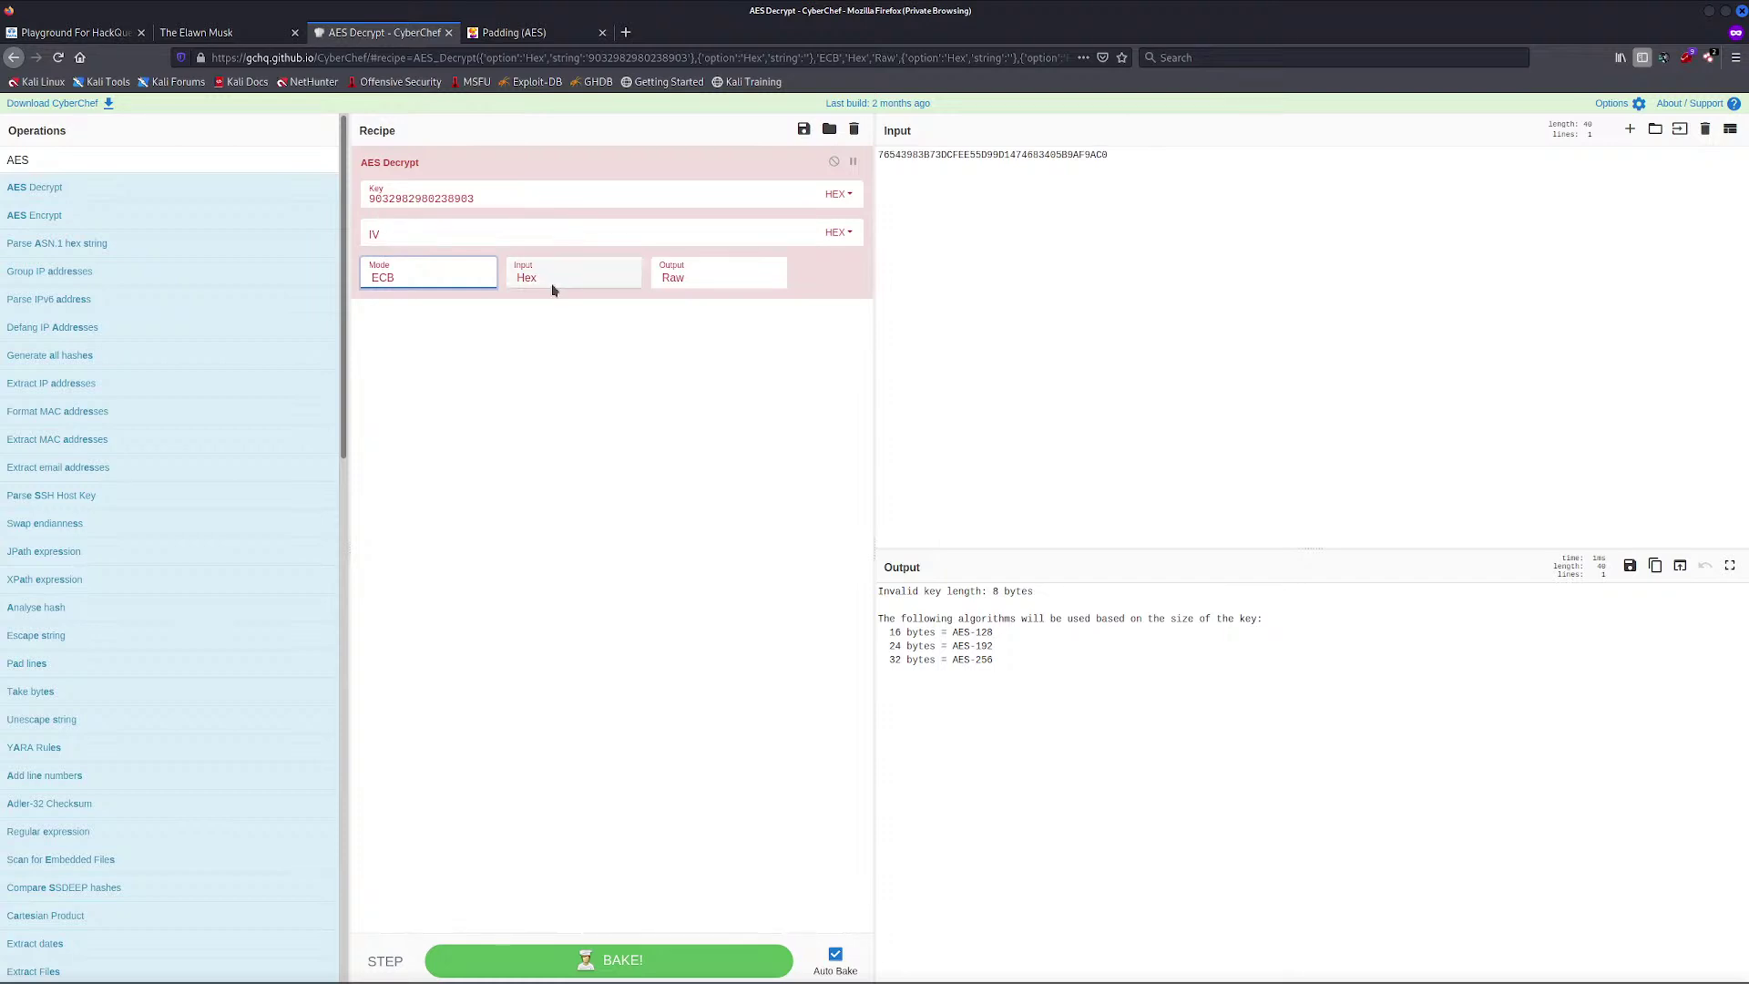
left_click(497, 201)
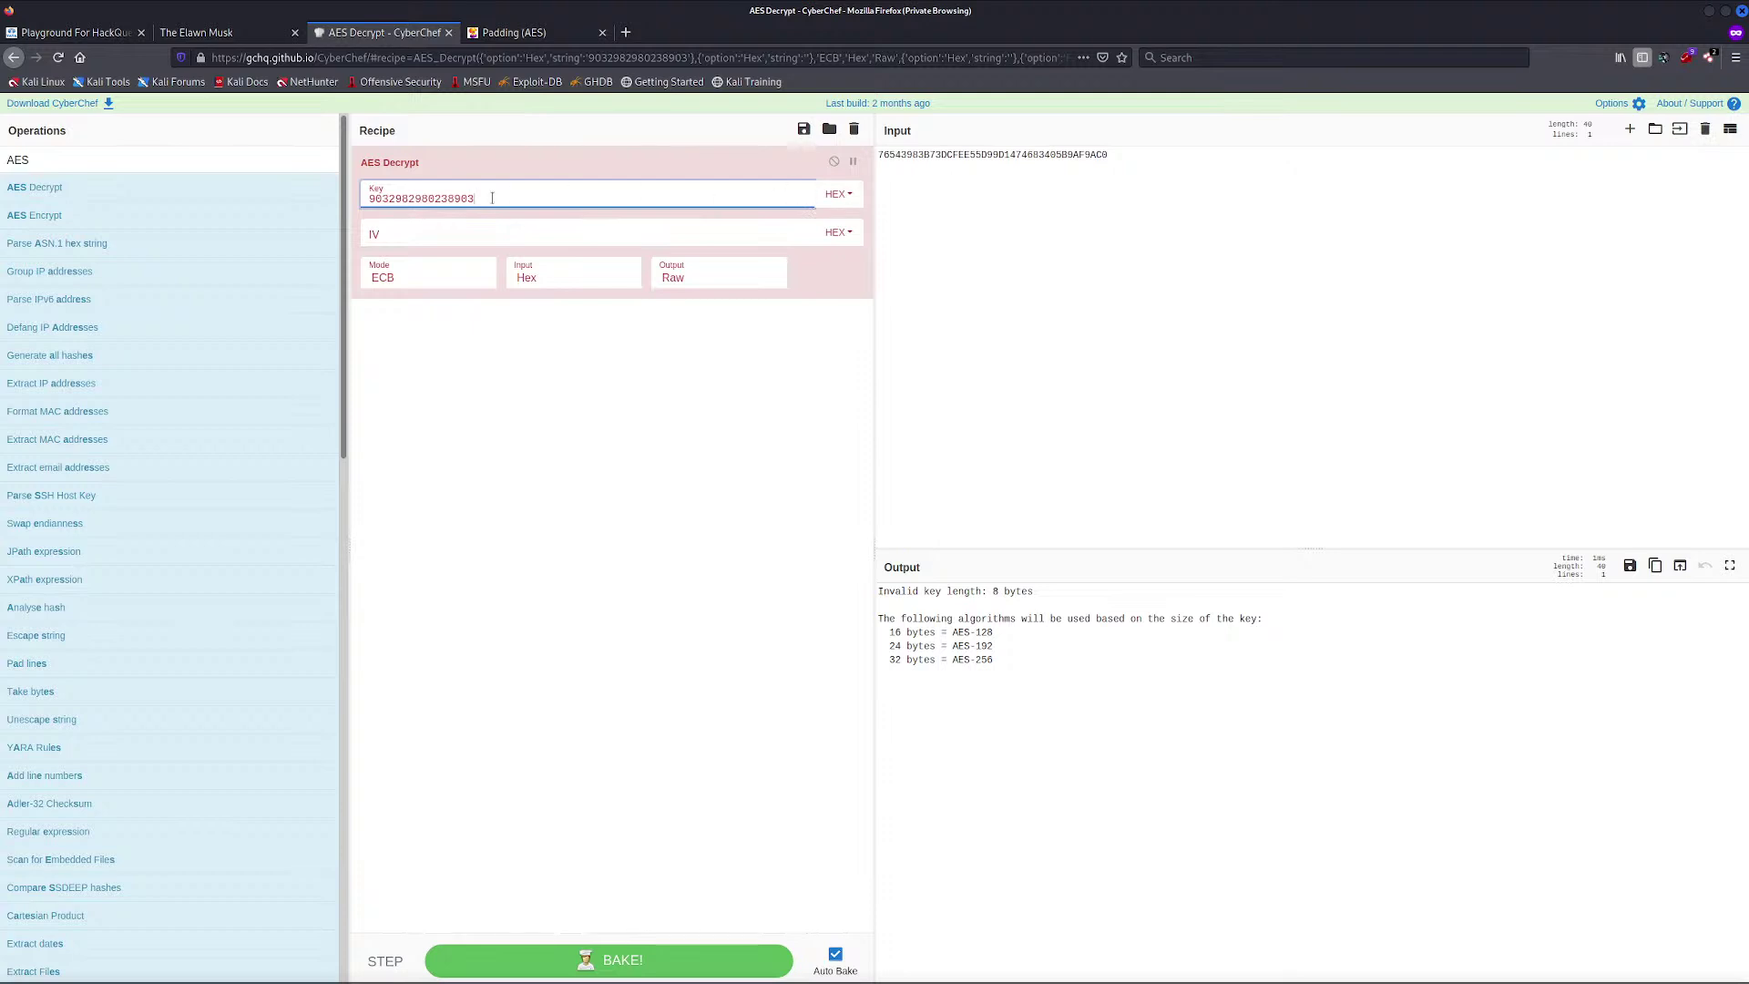
double_click(384, 197)
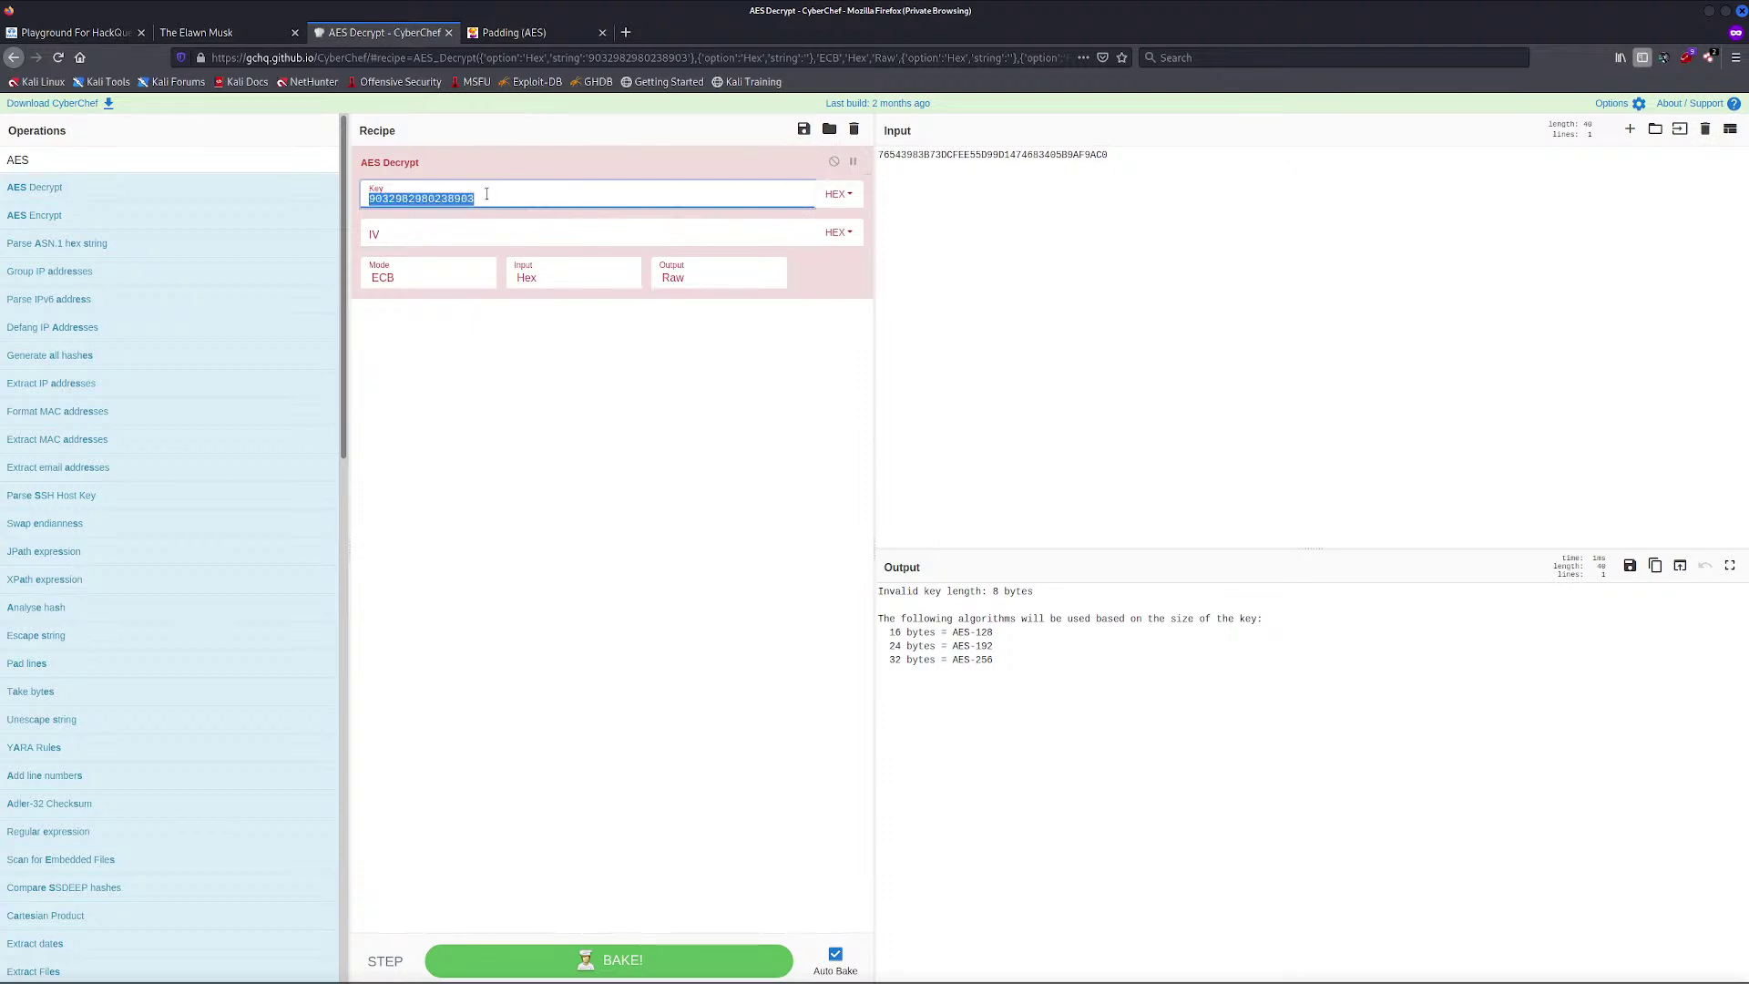
left_click(454, 198)
Change the key encoding from HEX to UTF8
left_click(835, 193)
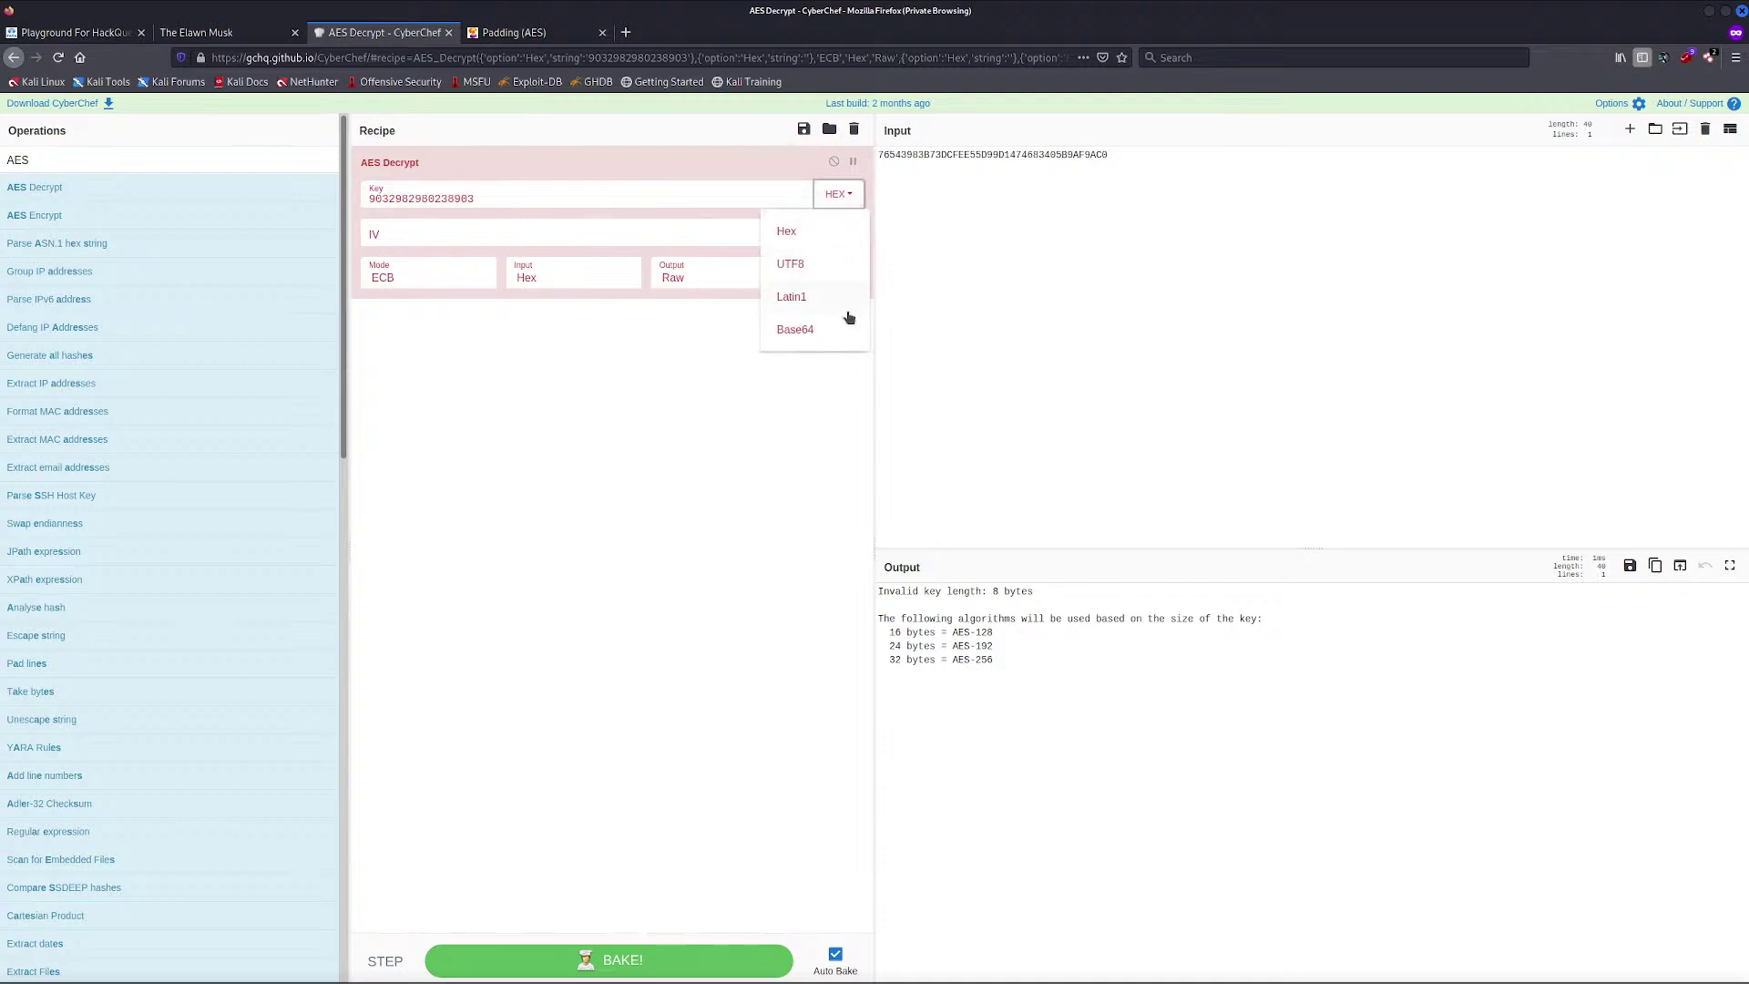
left_click(802, 266)
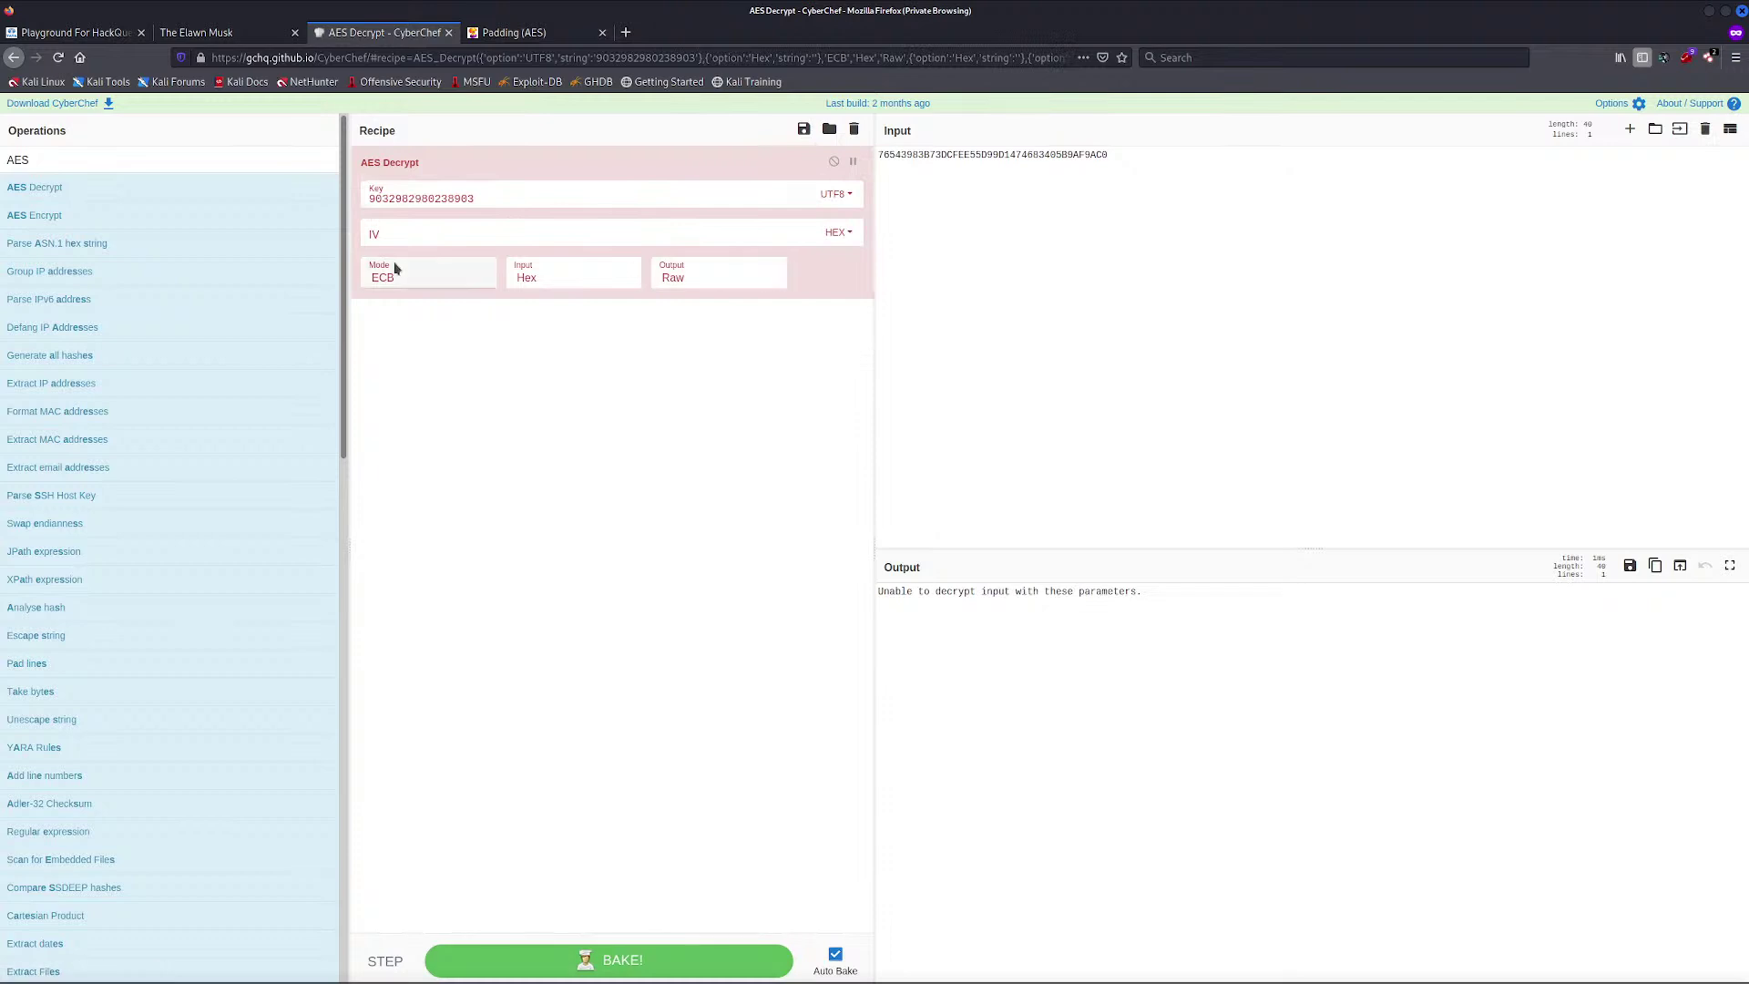
left_click(834, 193)
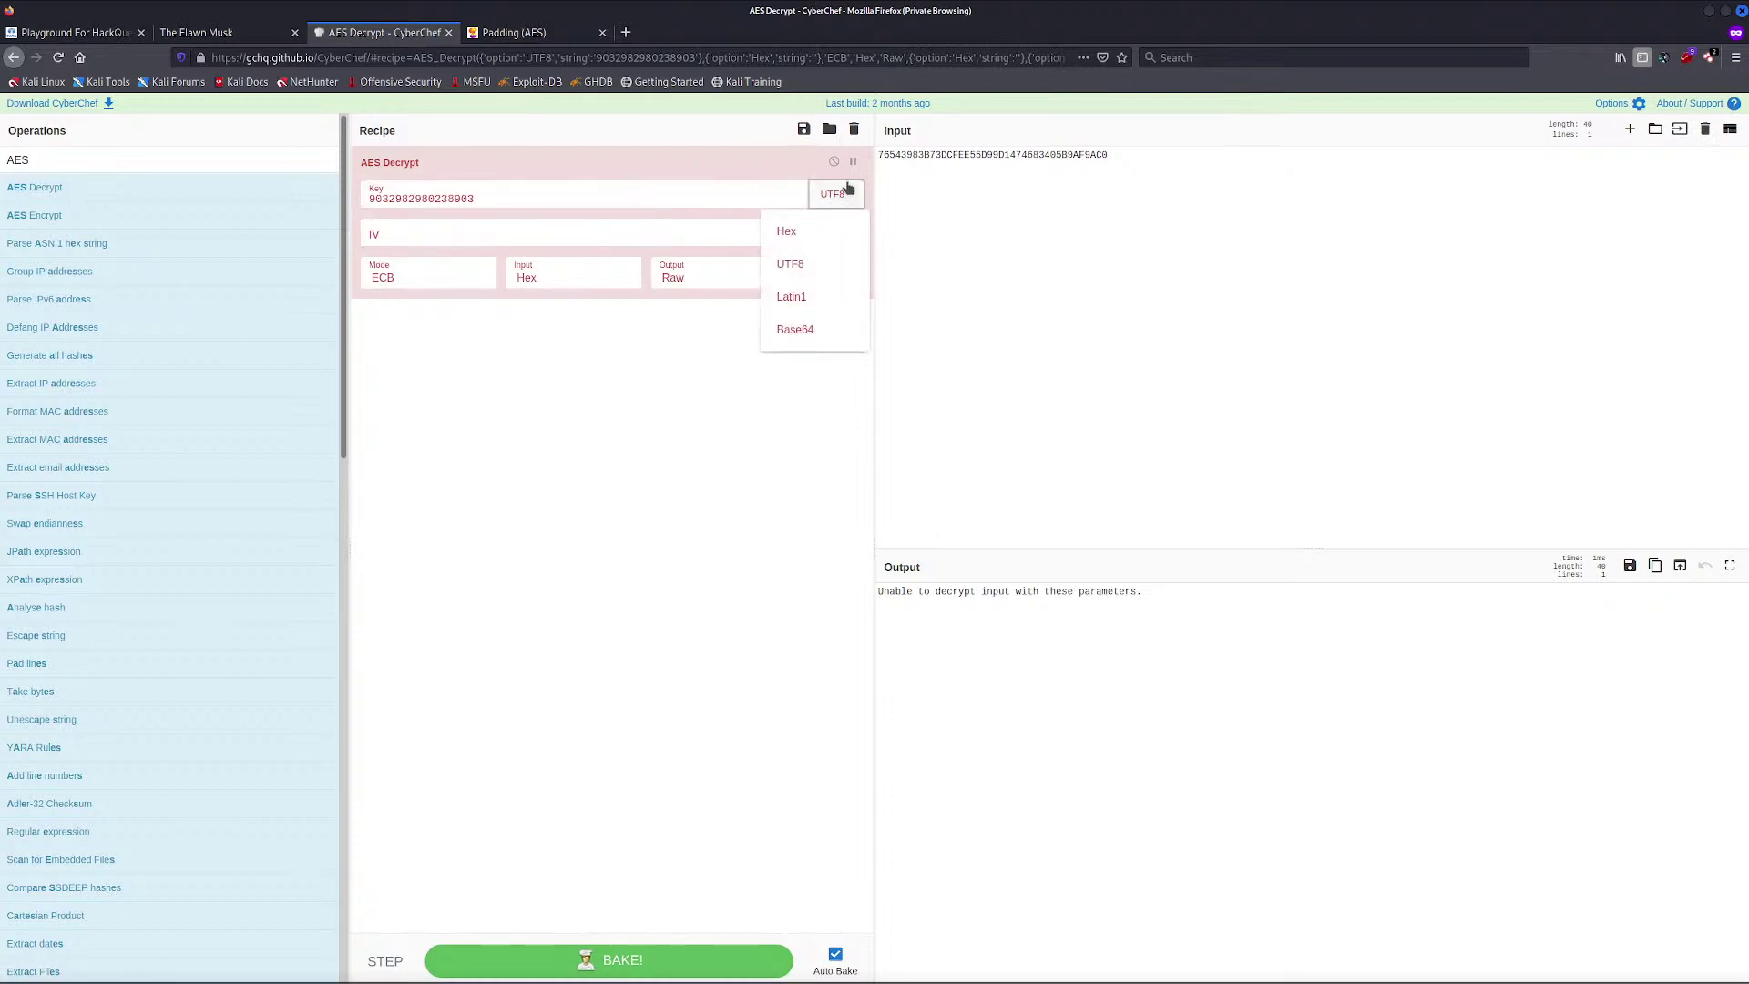
left_click(811, 273)
left_click(685, 439)
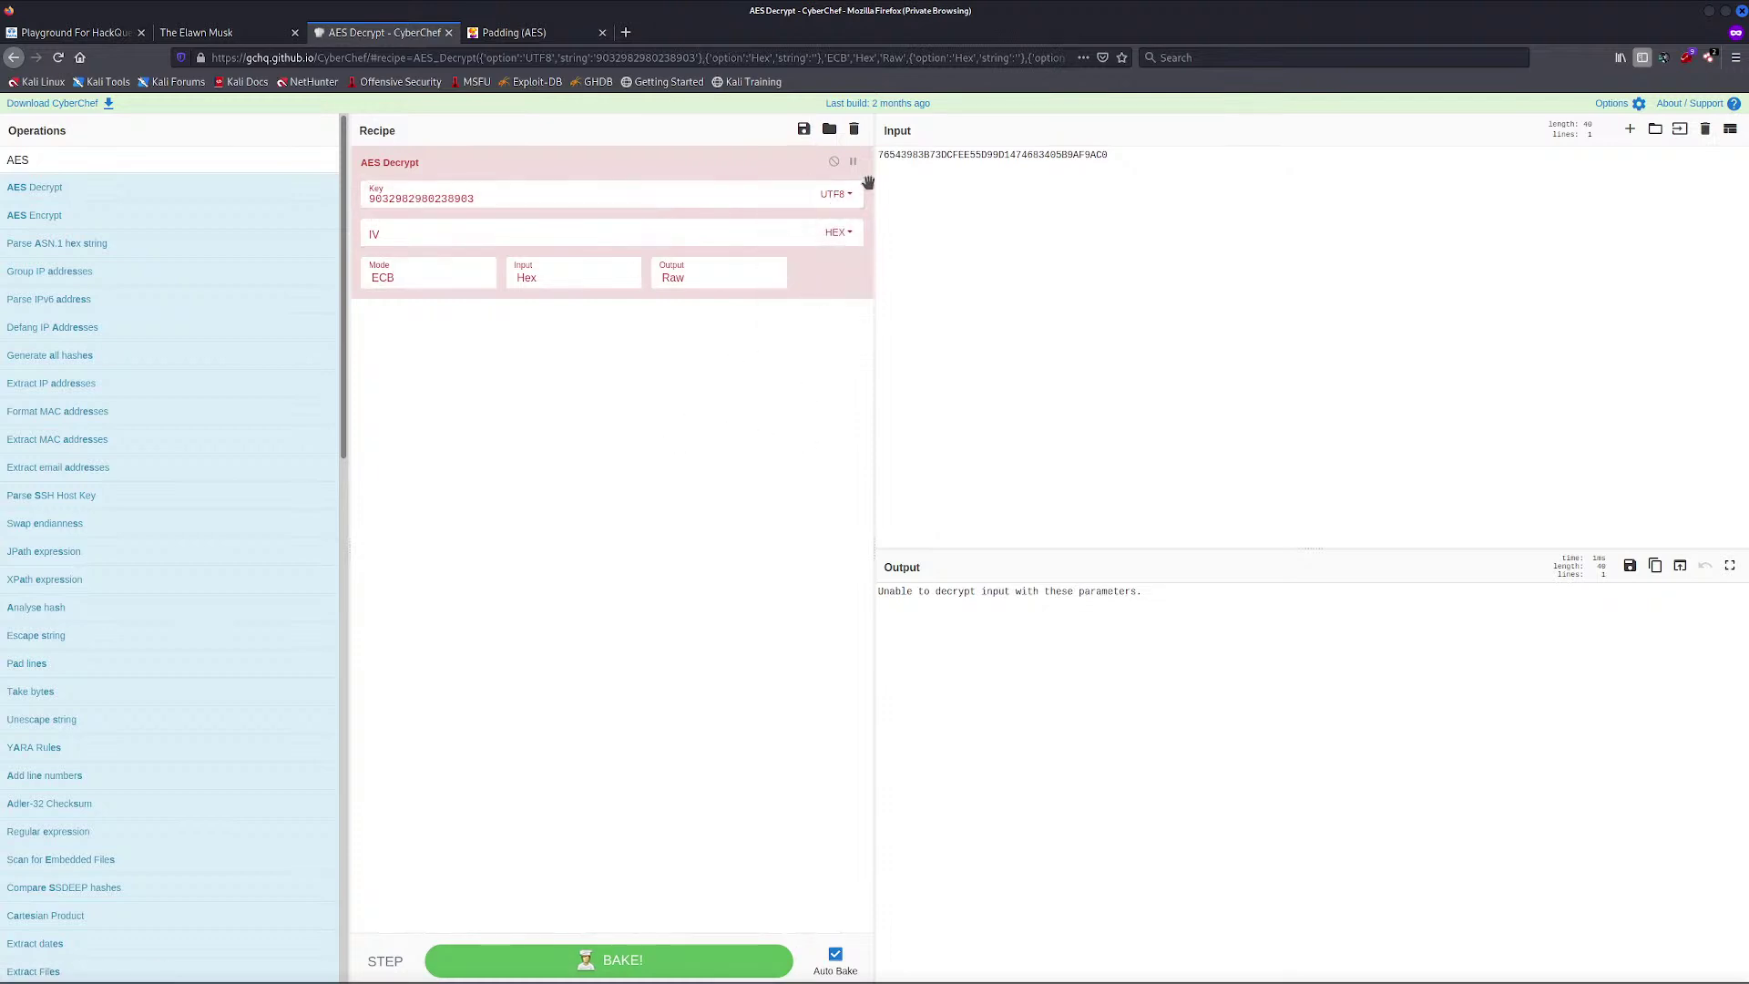
left_click(946, 164)
Delete the leading 76543983 from the ciphertext, per the position-9 padding clue
key("alt+Tab")
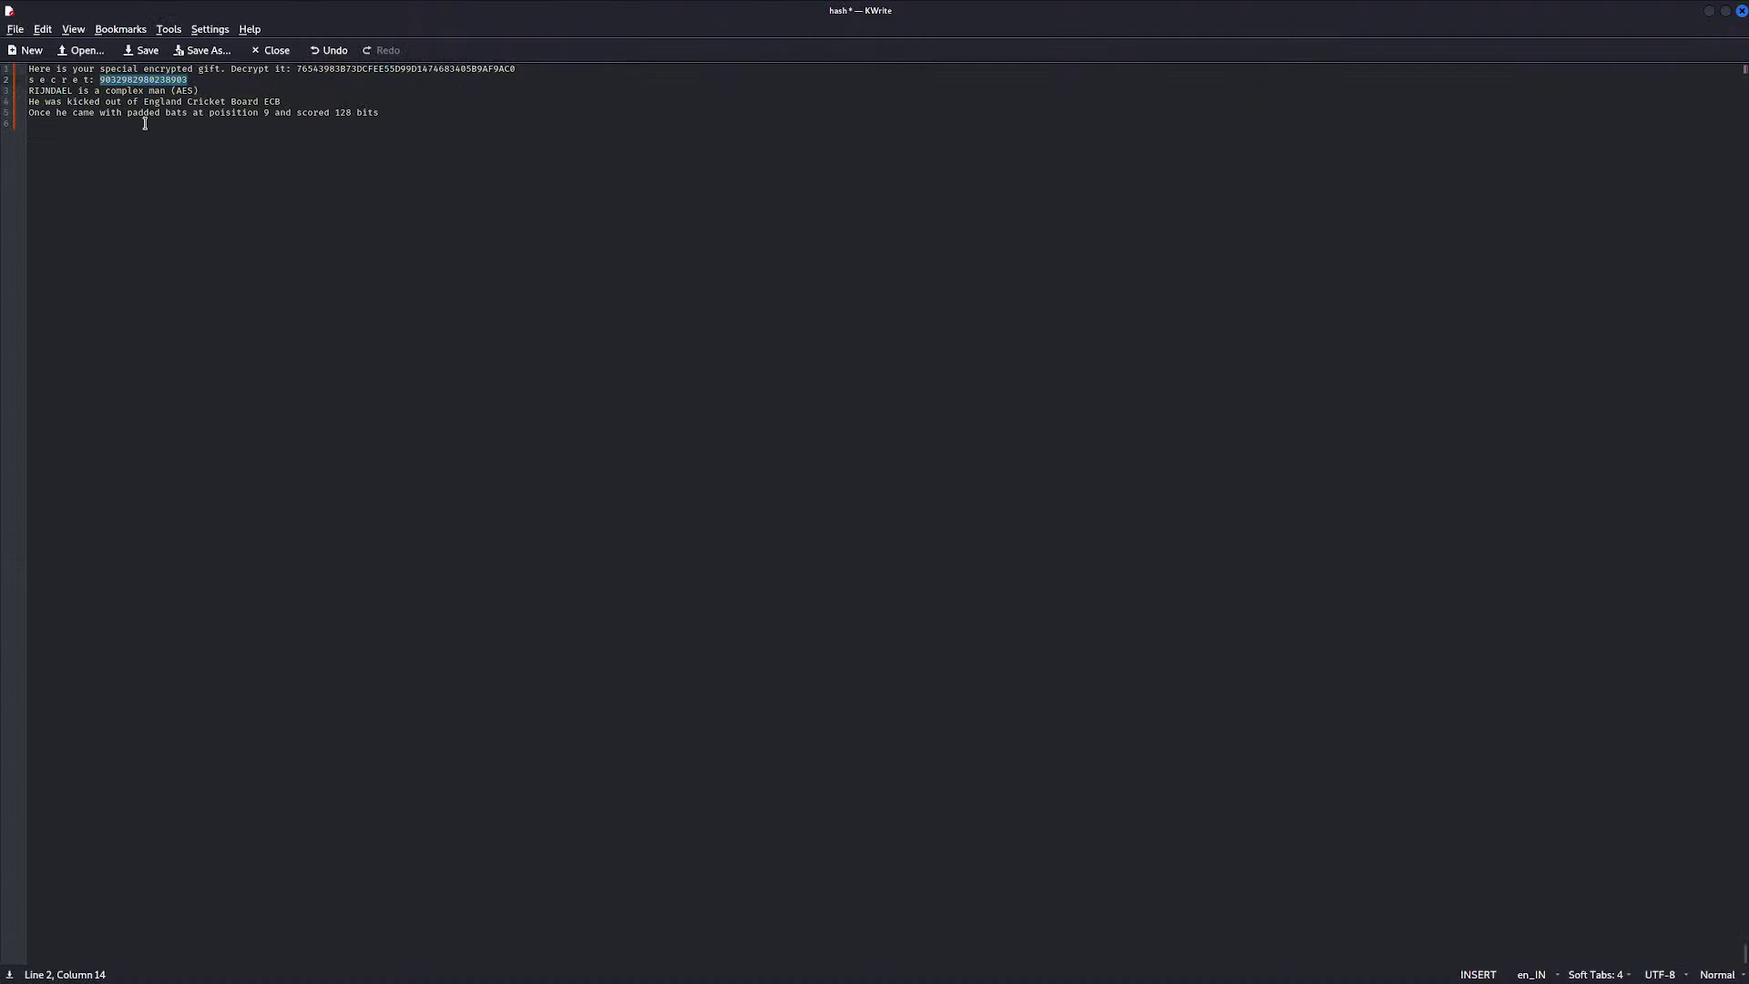
left_click(266, 113)
key("alt+Tab")
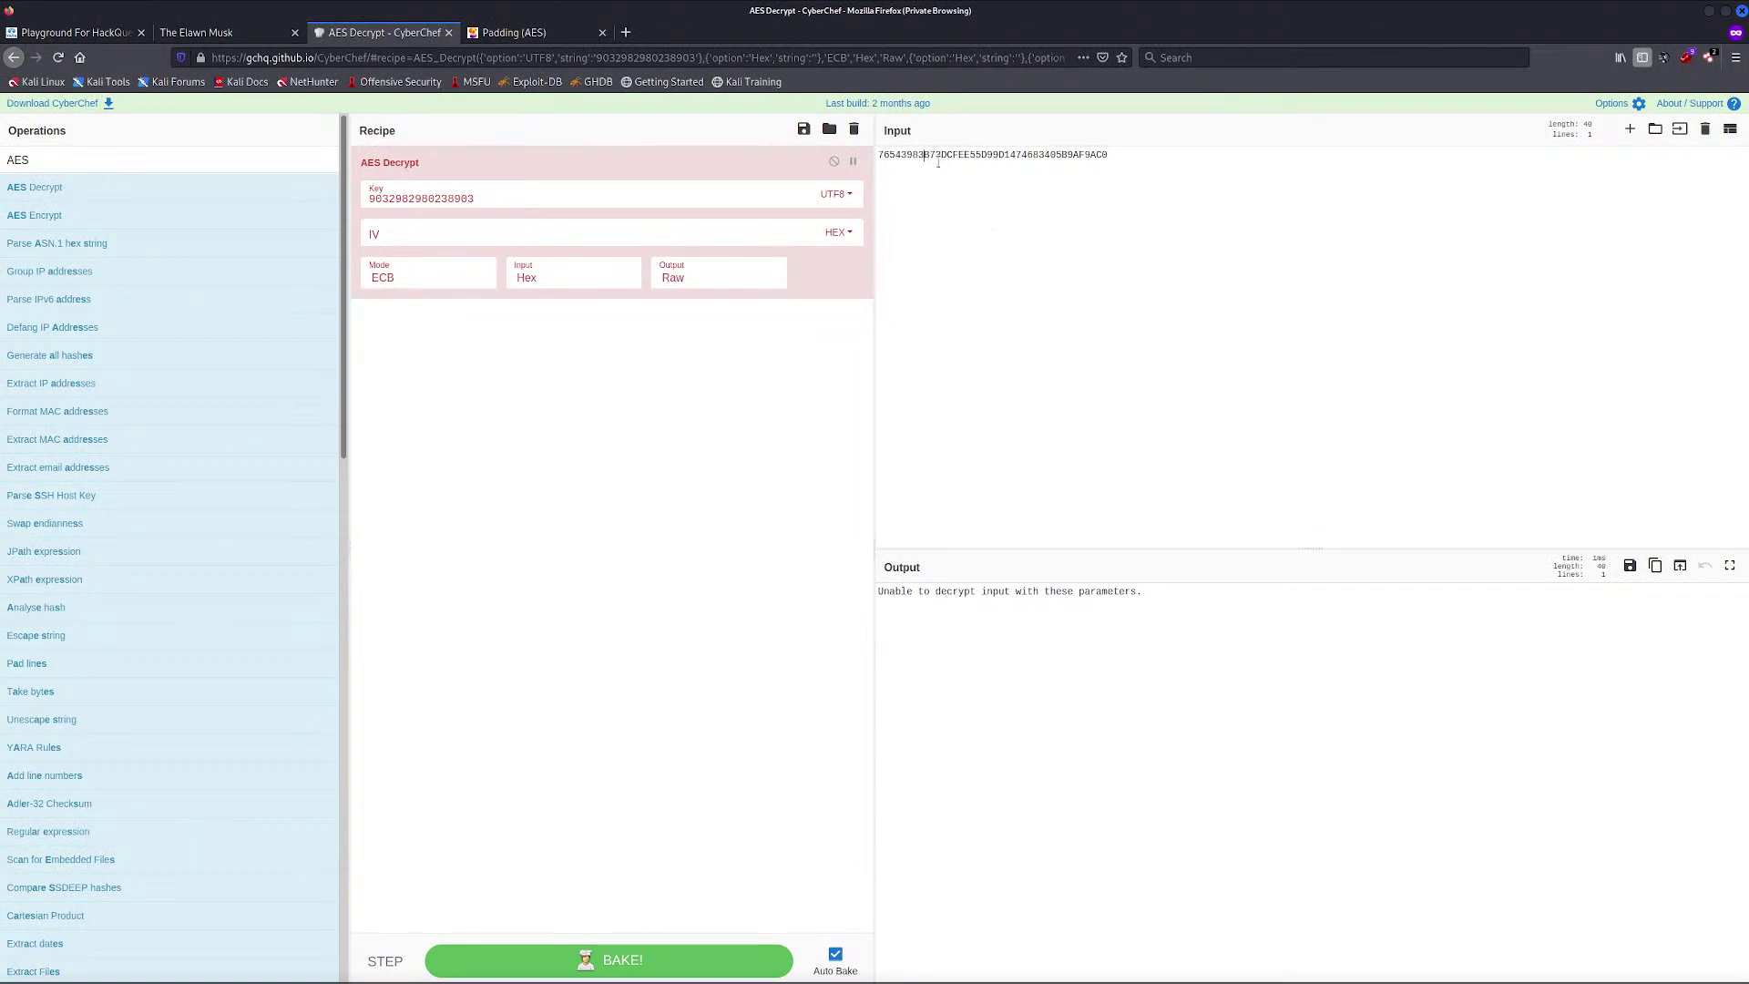
left_click(921, 155)
left_click(912, 157)
left_click(889, 156)
key("shift+Home")
key("BackSpace")
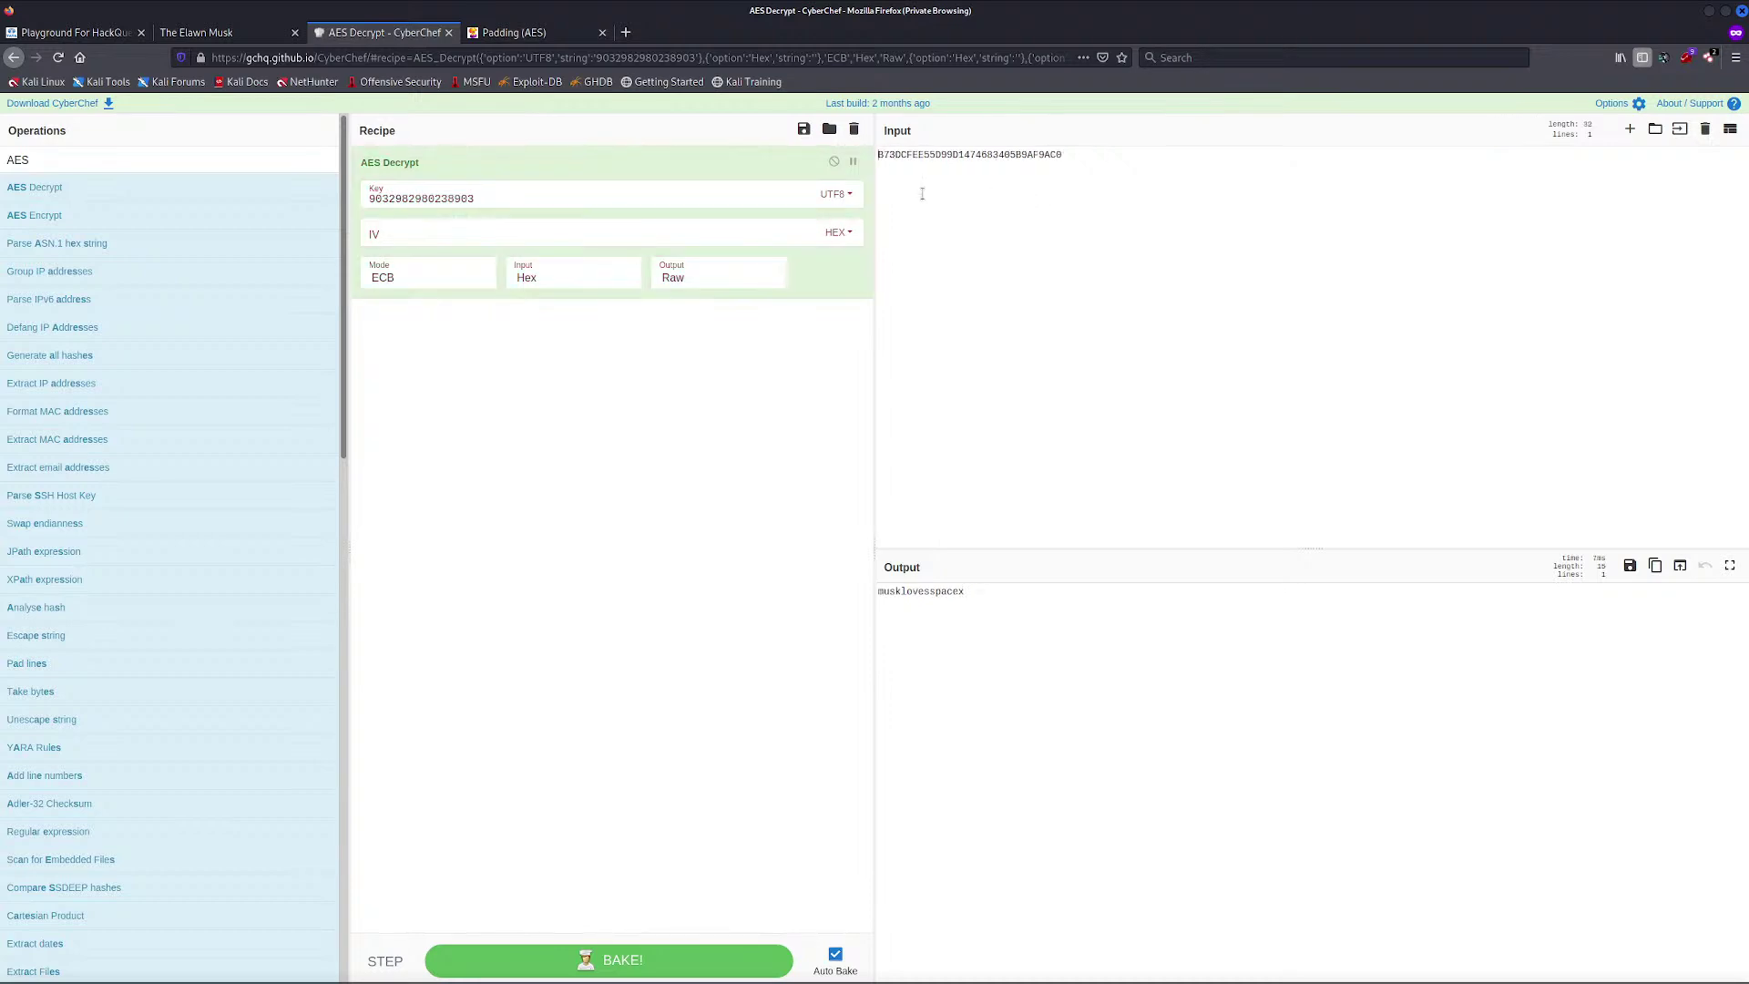
Select the decrypted phrase in the CyberChef output
left_click(995, 597)
left_click_drag(982, 594, 875, 592)
key("ctrl+c")
key("alt+Tab")
Paste the decrypted phrase into the Elawn Musk surprise box and retrieve the flag
left_click(181, 38)
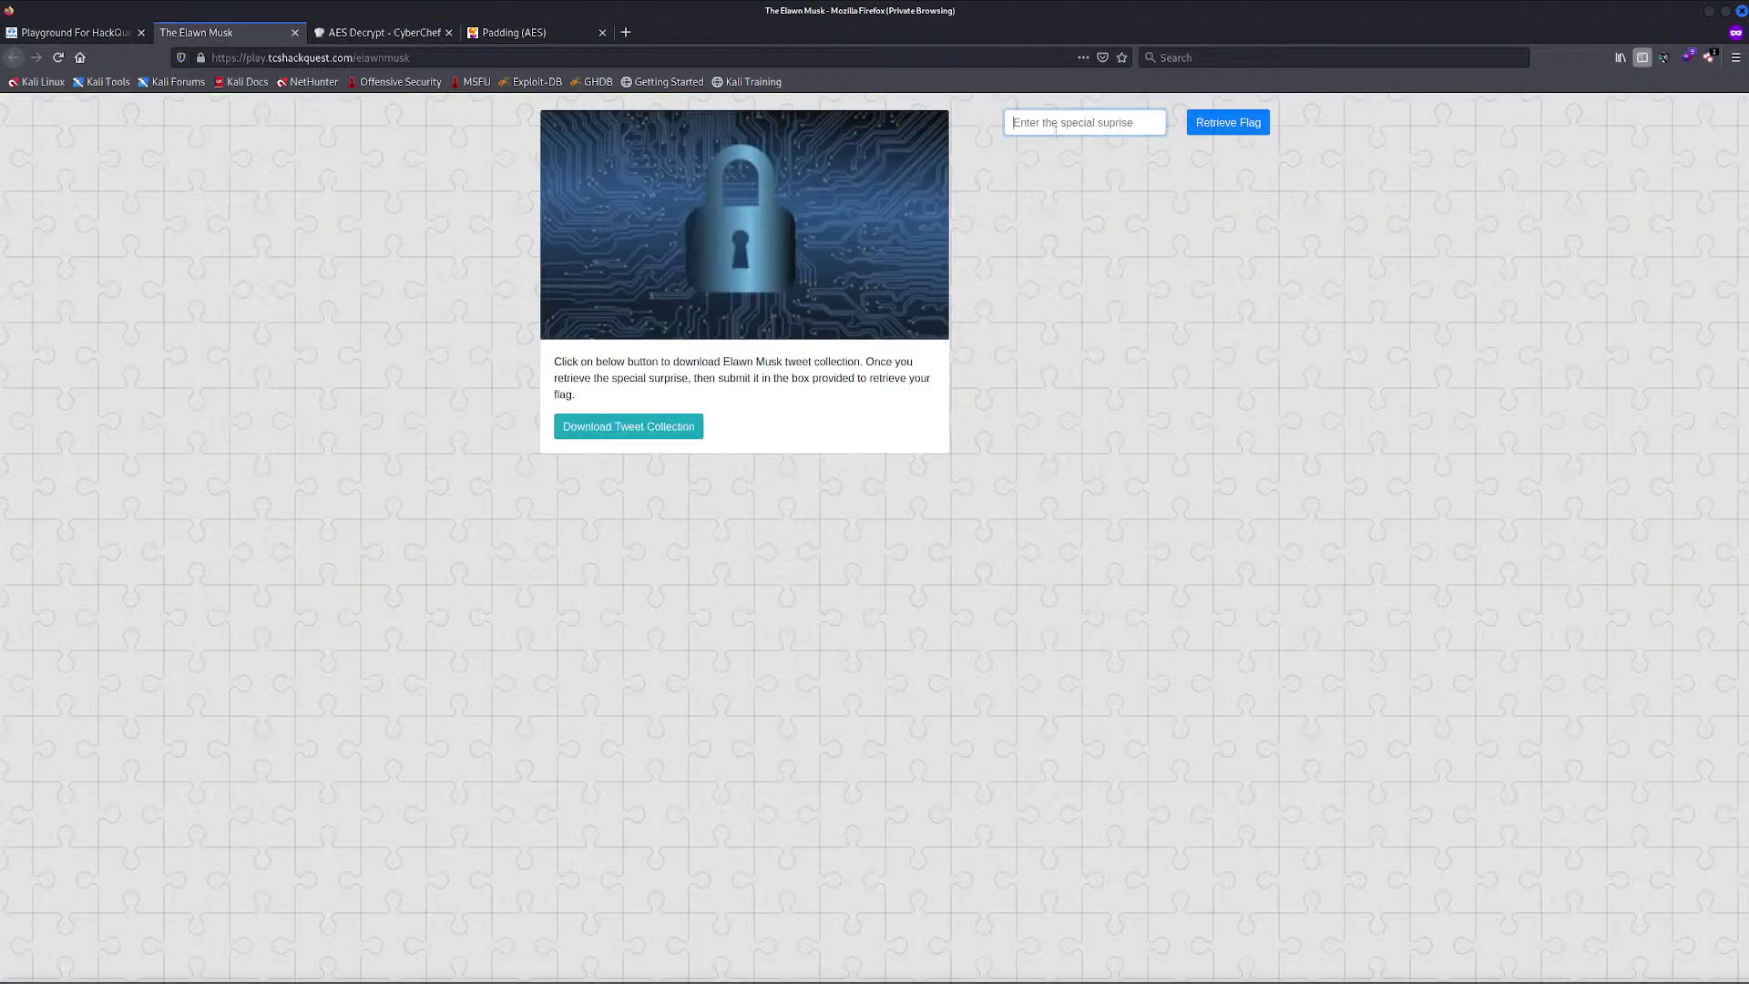
key("ctrl+v")
left_click(1204, 127)
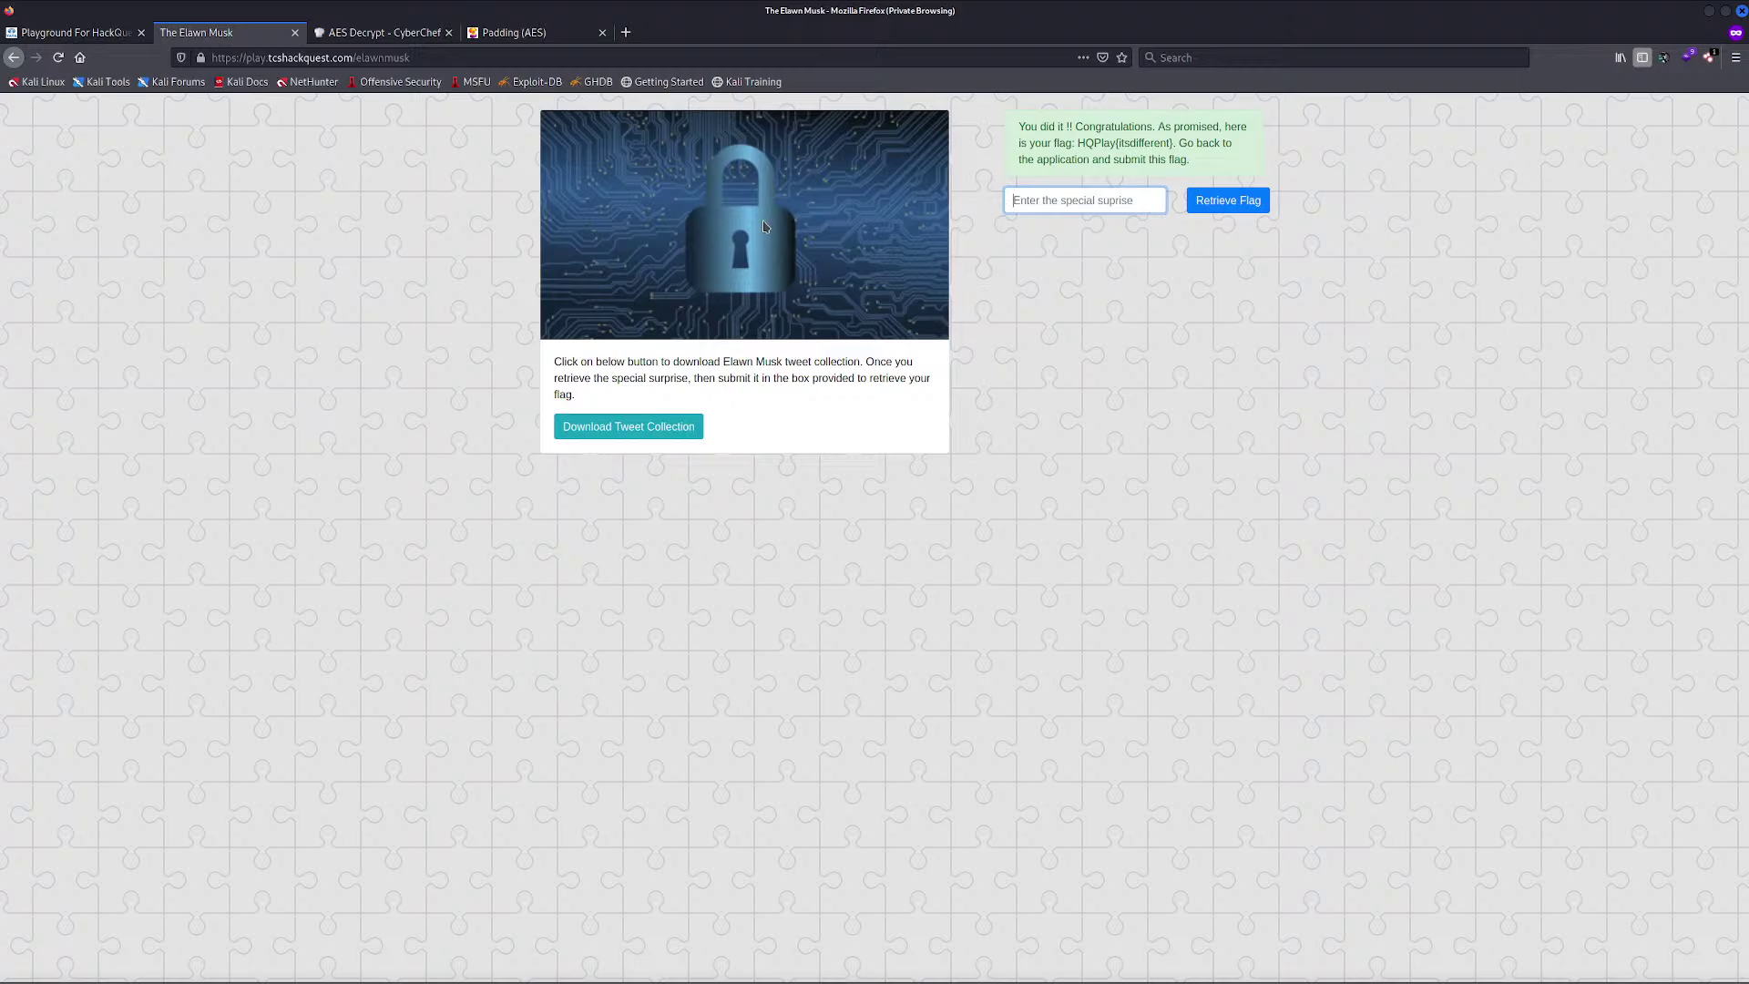
Select the revealed flag text in the congratulations message
key("alt+Tab")
key("alt+Tab")
key("alt+Tab")
key("alt+Tab")
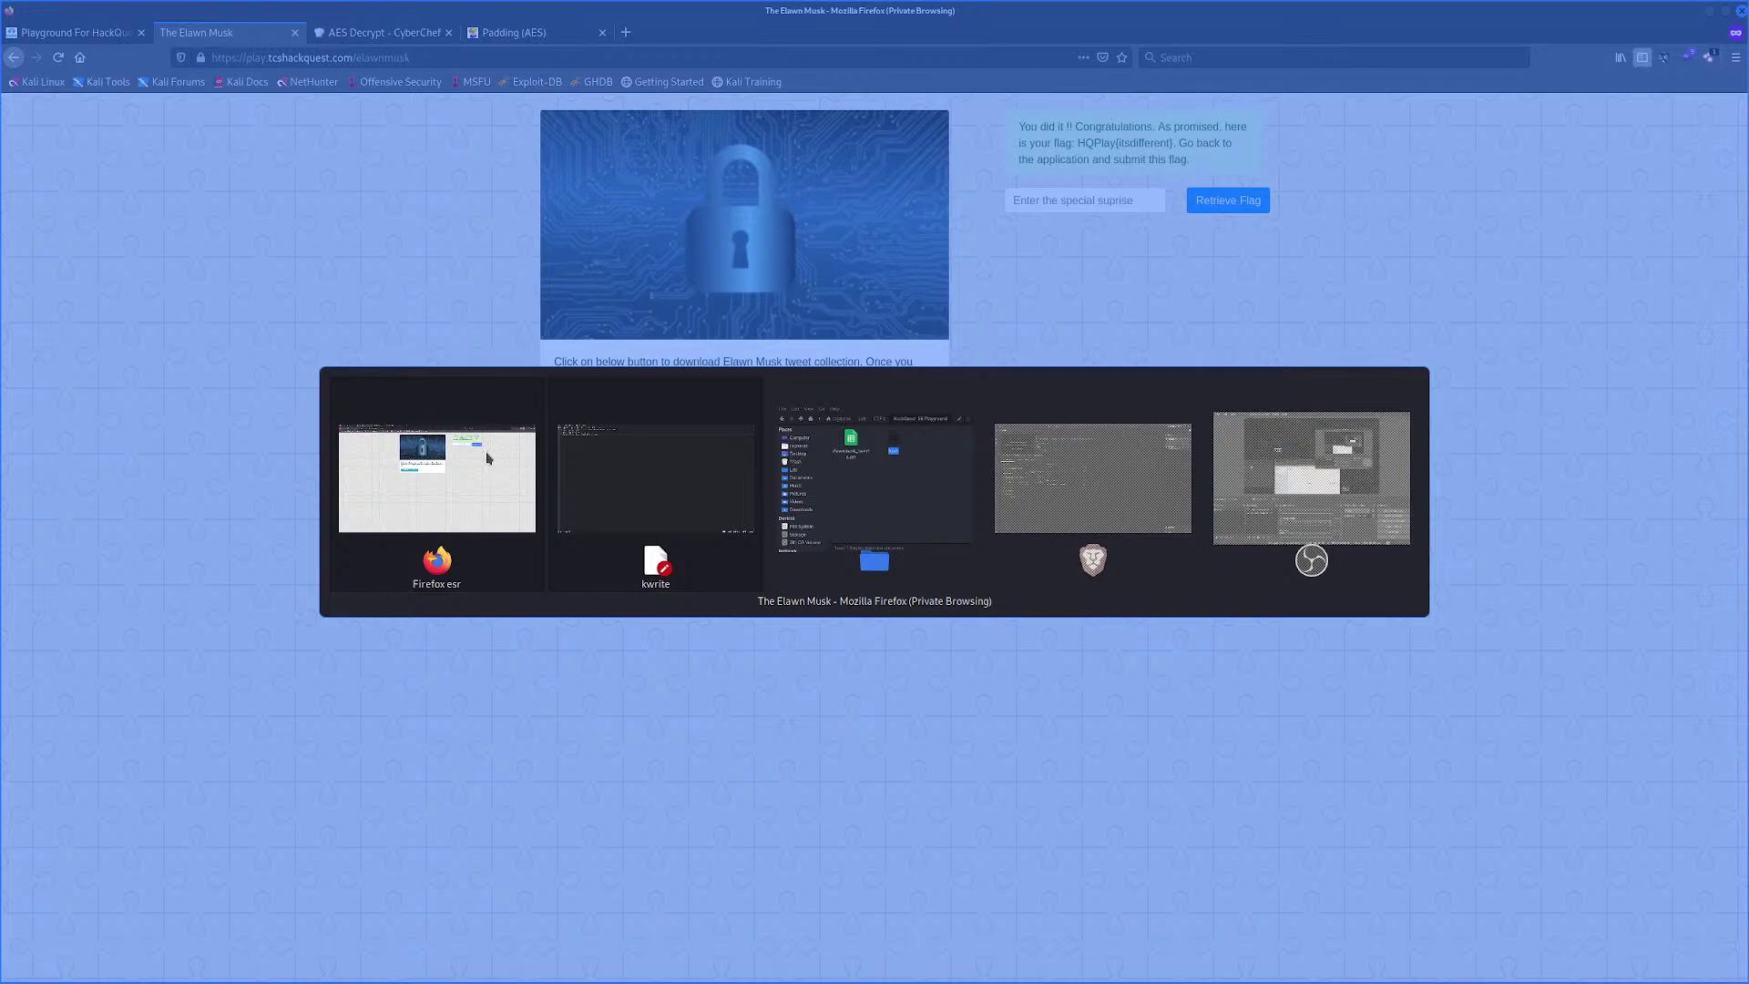
left_click(473, 476)
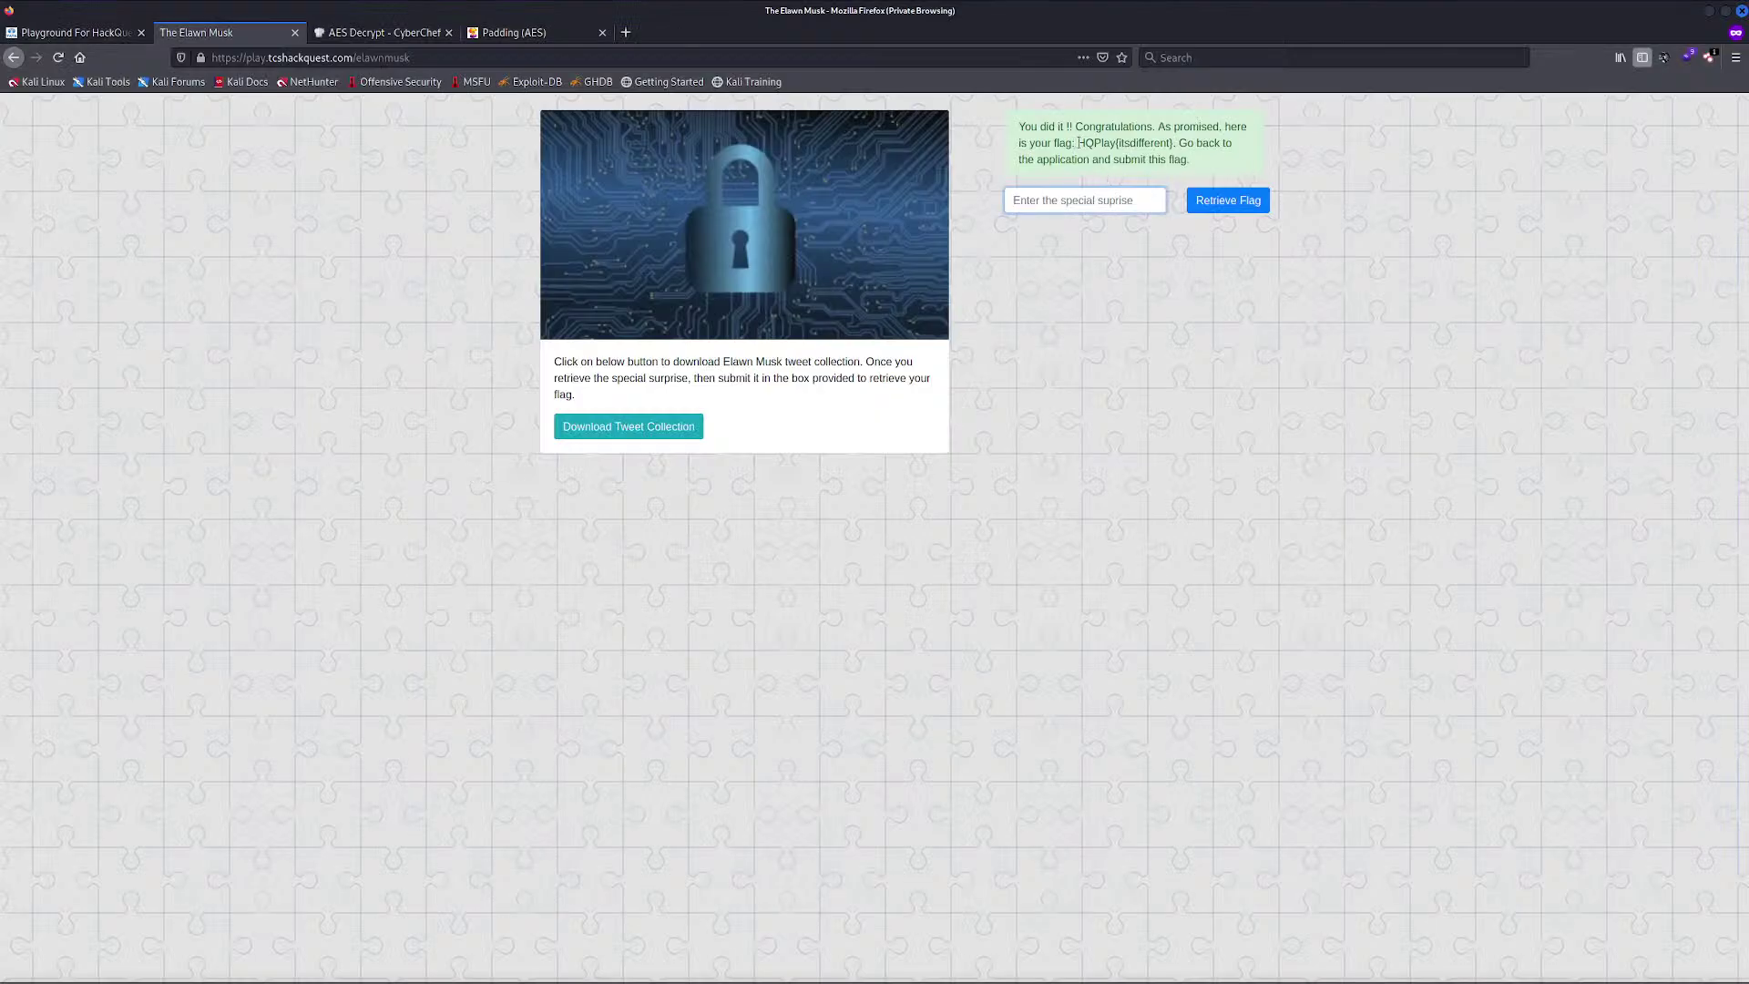
left_click_drag(1079, 143, 1172, 143)
key("ctrl+c")
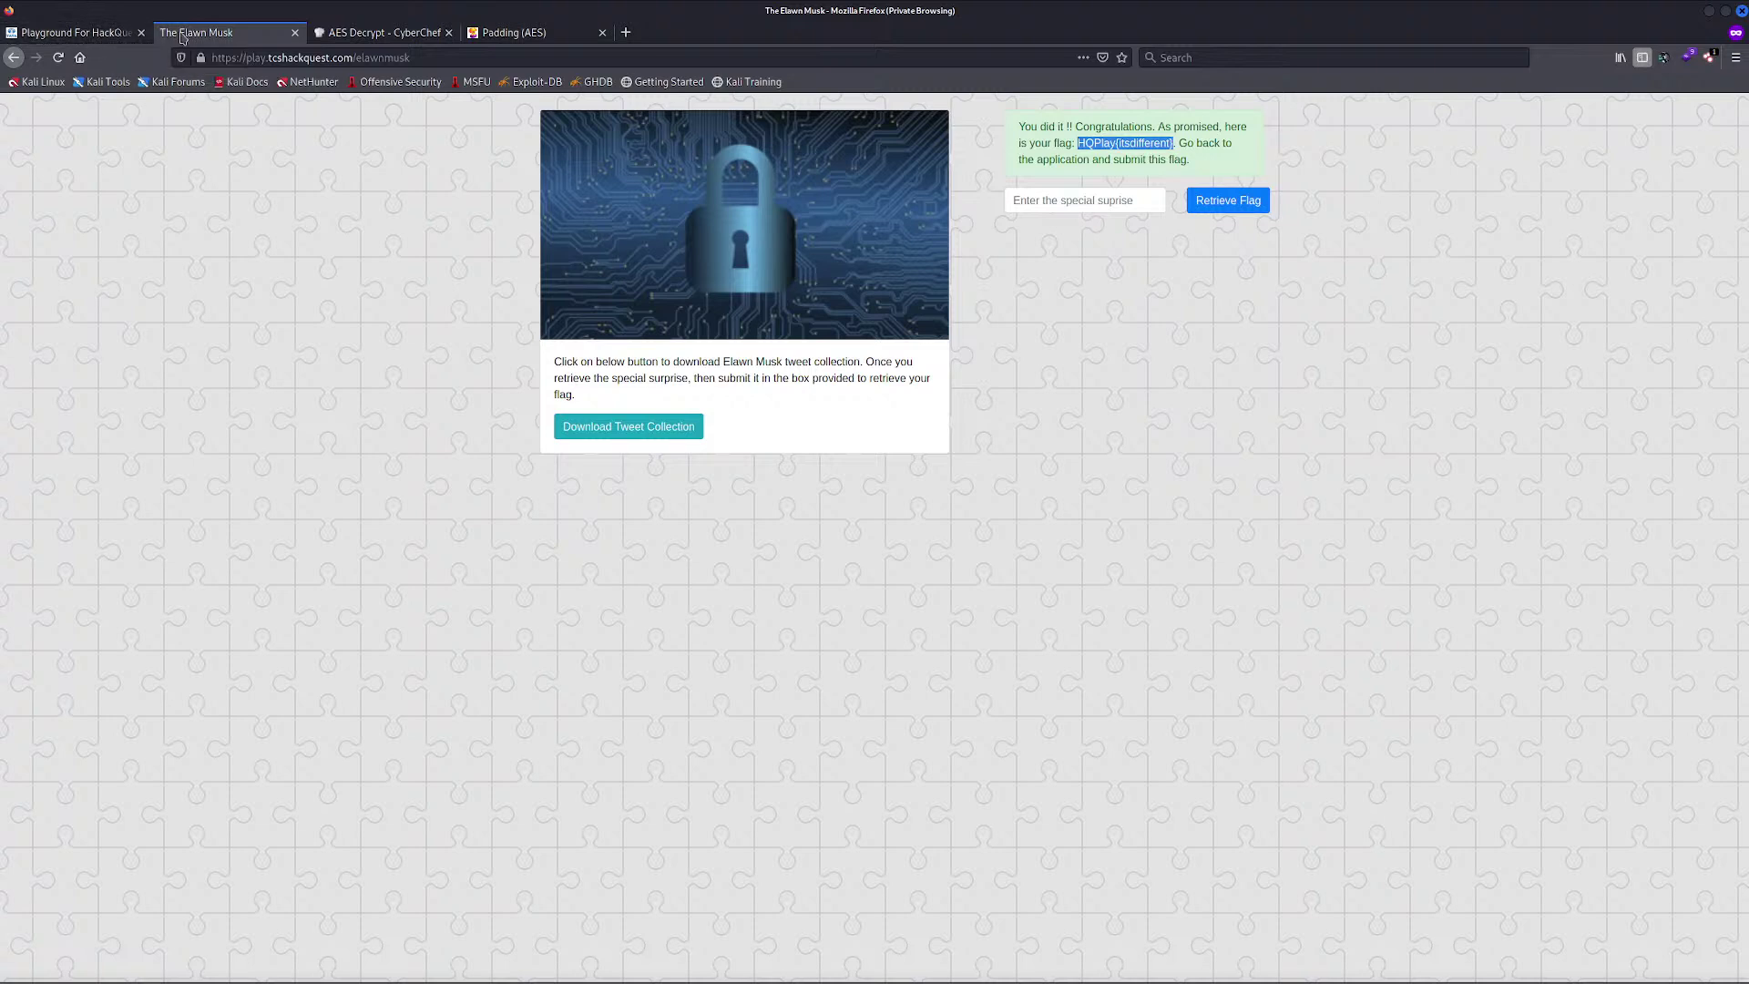
Paste the decrypted flag into the Elawn Musk challenge on TCS HackQuest and submit it, reaching 400 points
left_click(112, 38)
left_click(871, 294)
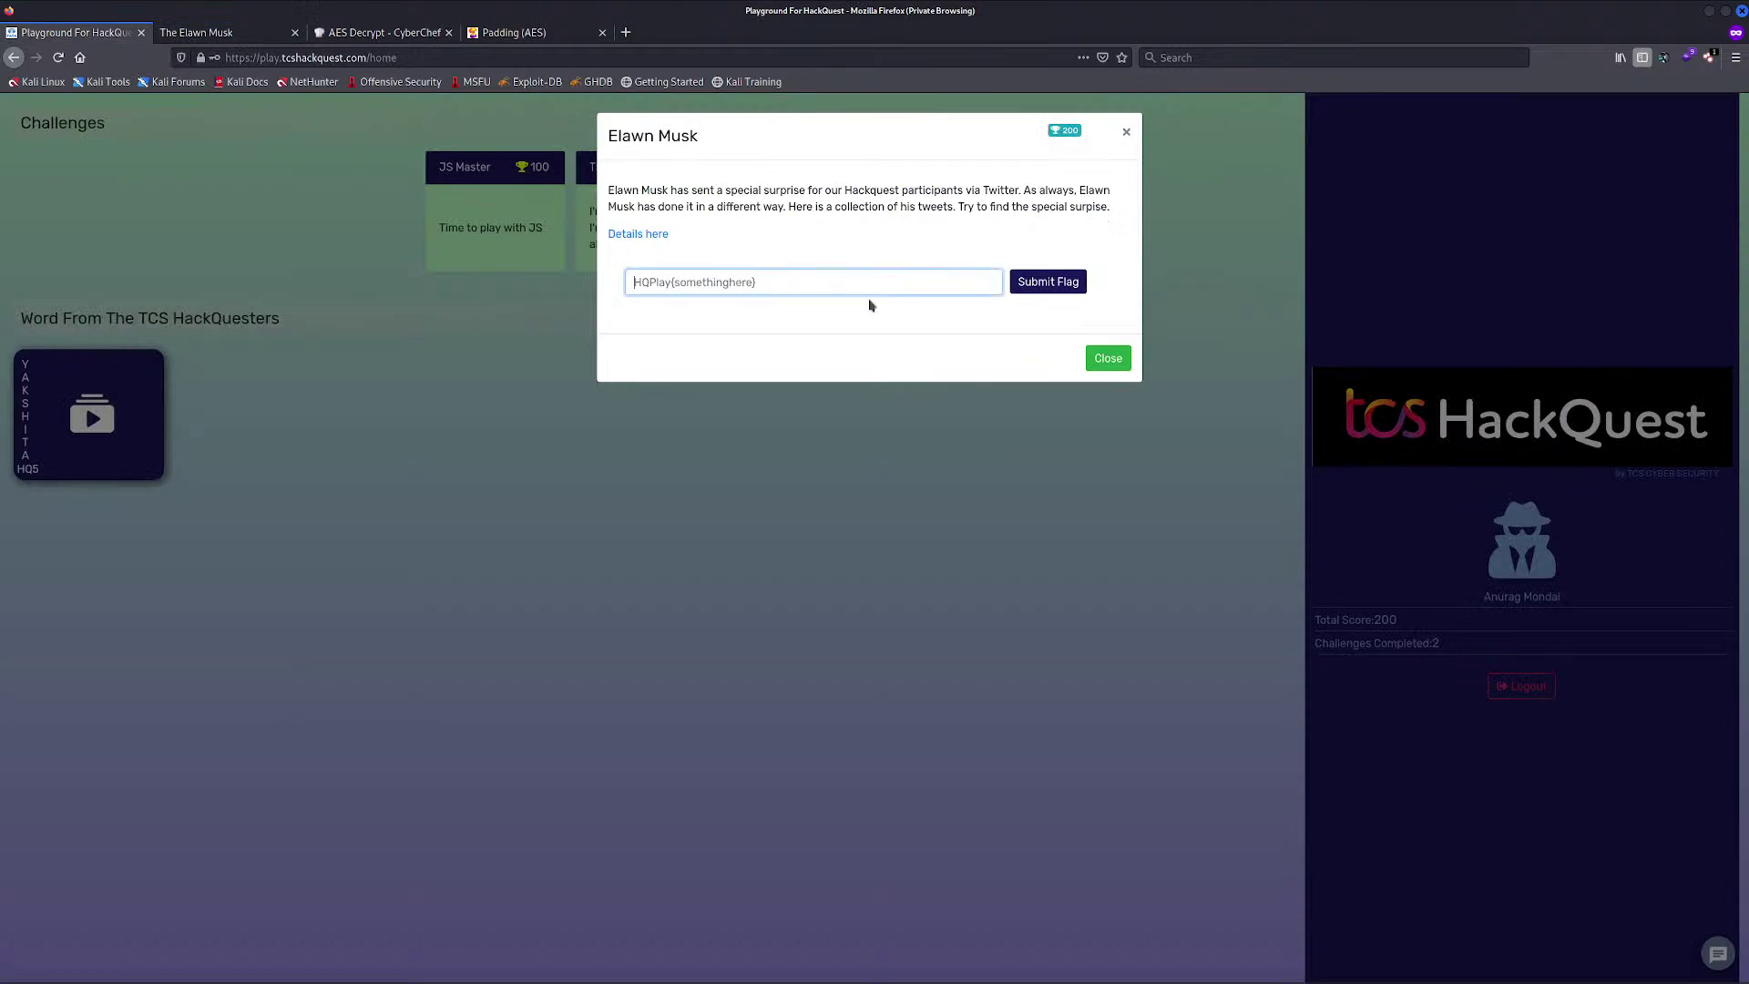
key("ctrl+v")
left_click(1036, 291)
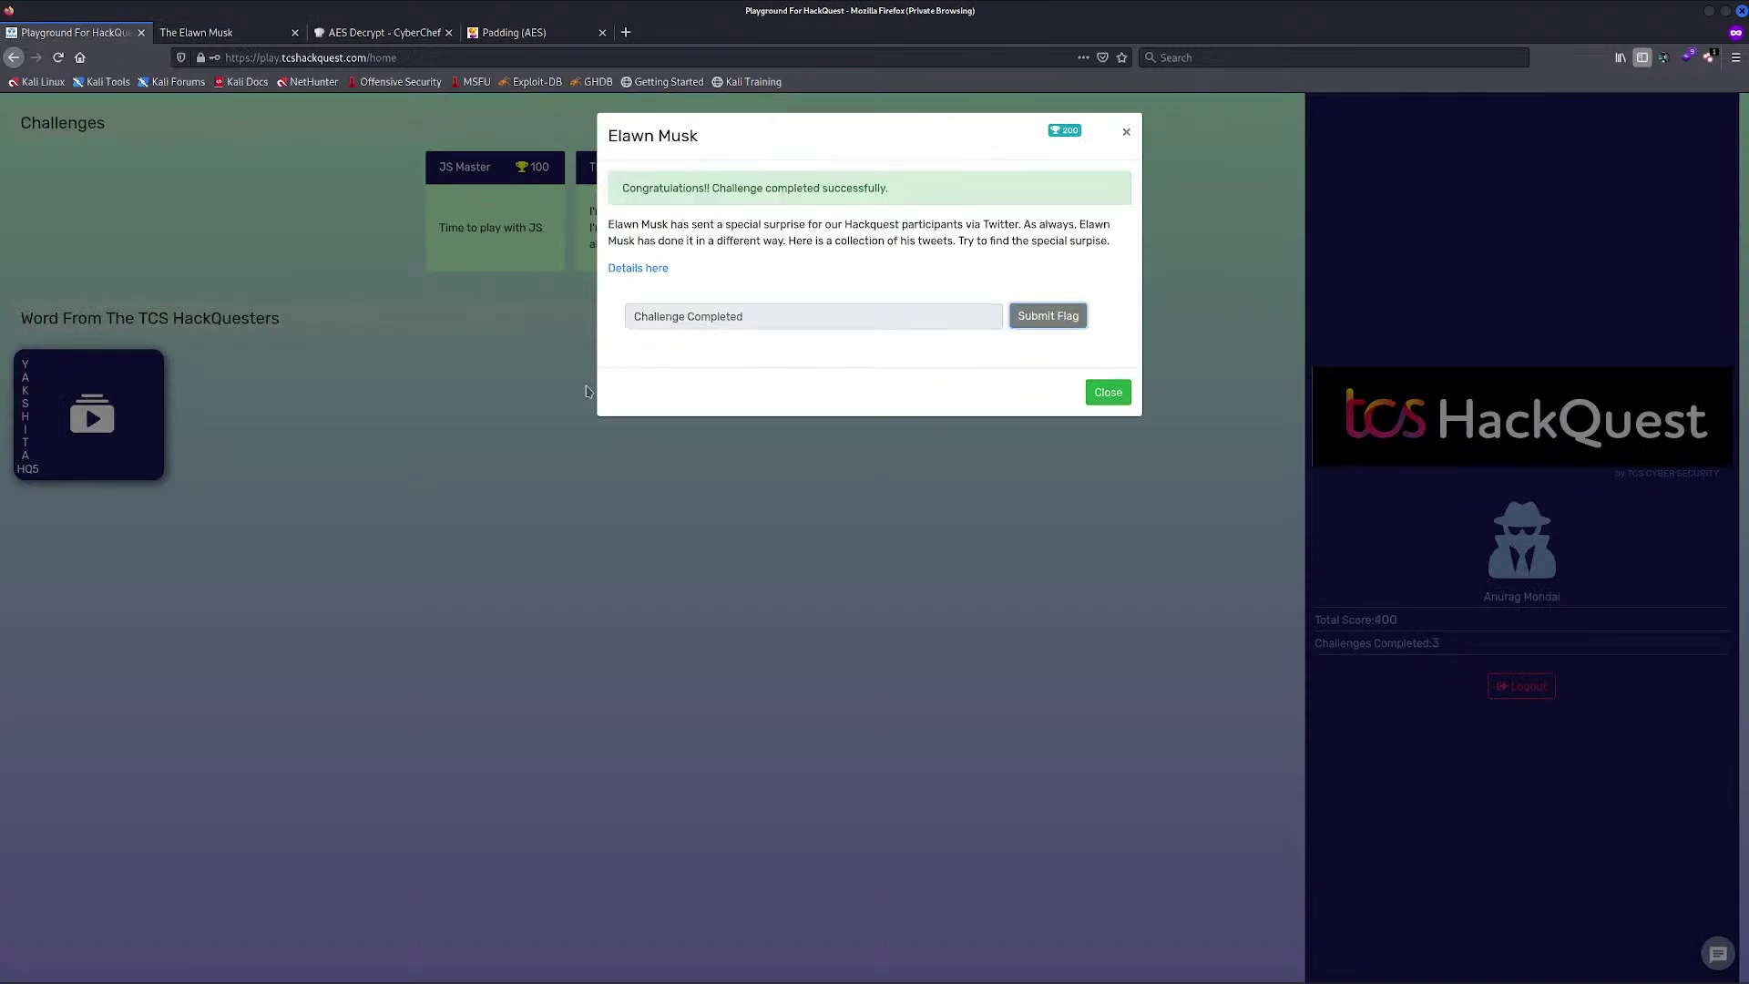
left_click(1107, 394)
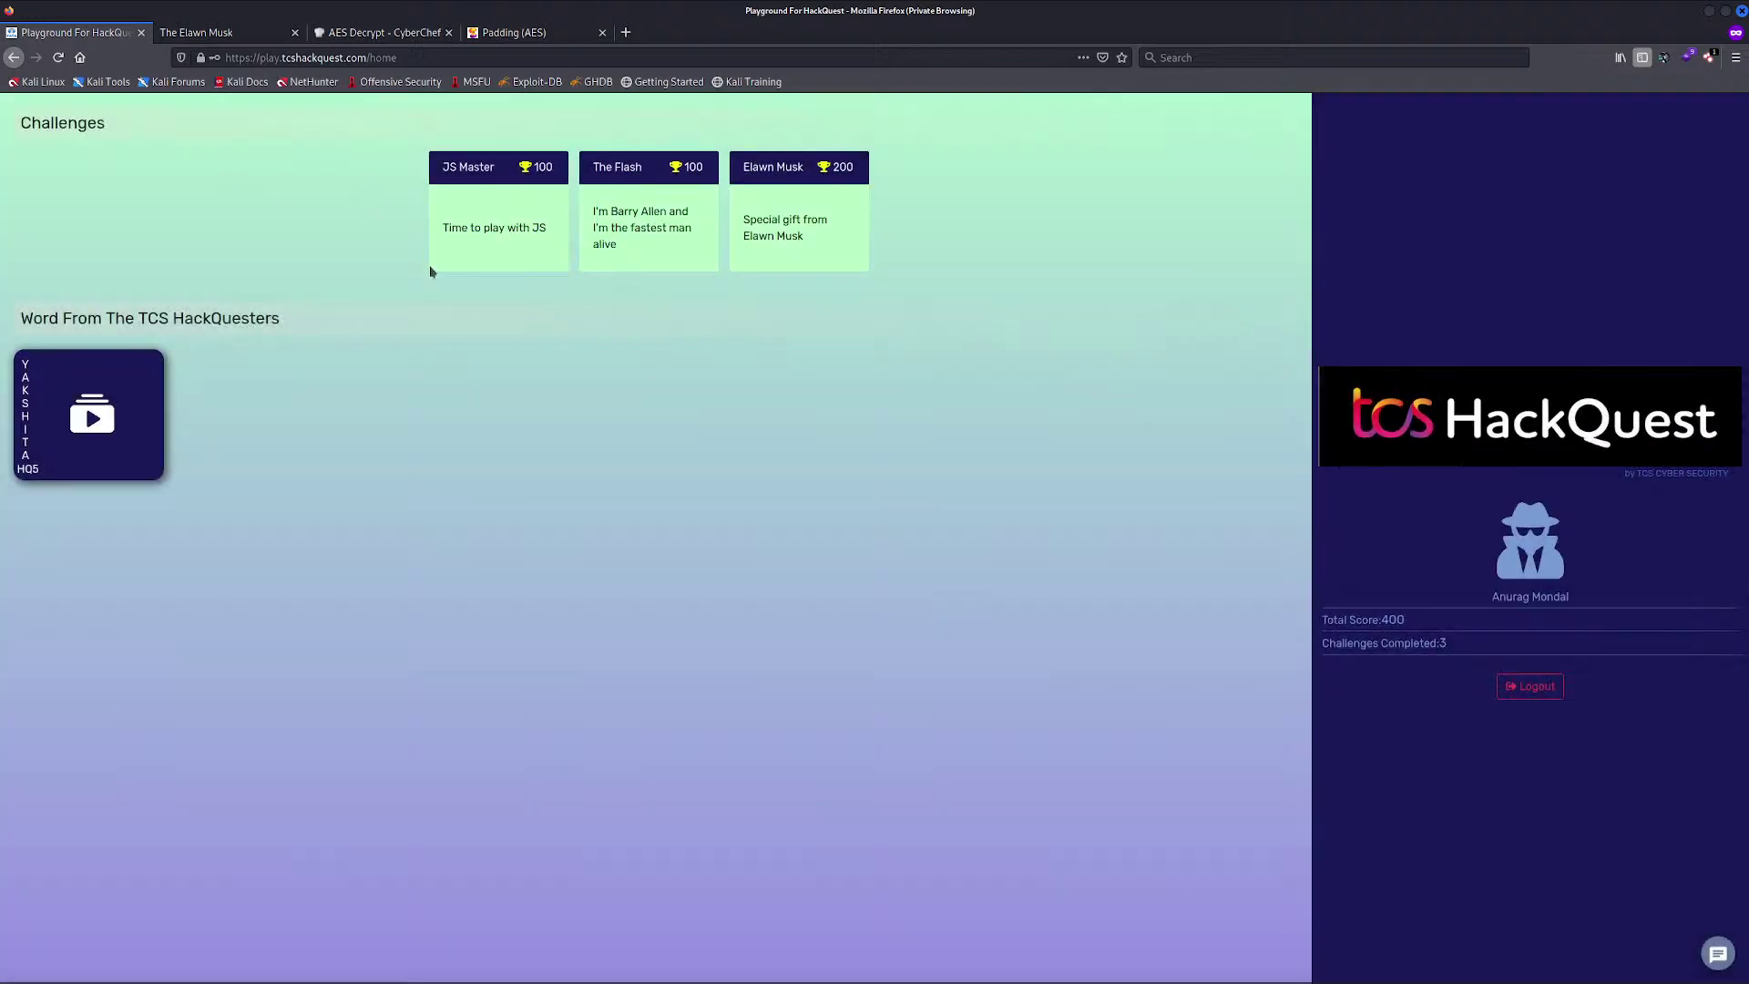